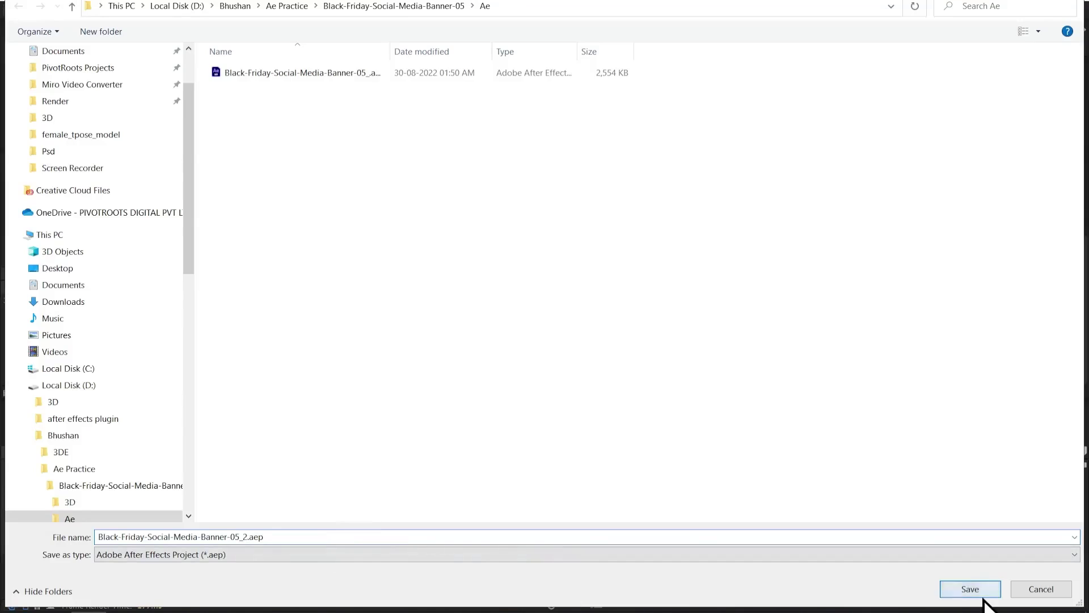
Save the project as Black-Friday-Social-Media-Banner-05_2.aep and hide the Design-Element layer.
{"action": "left_click", "coordinate": [978, 588]}
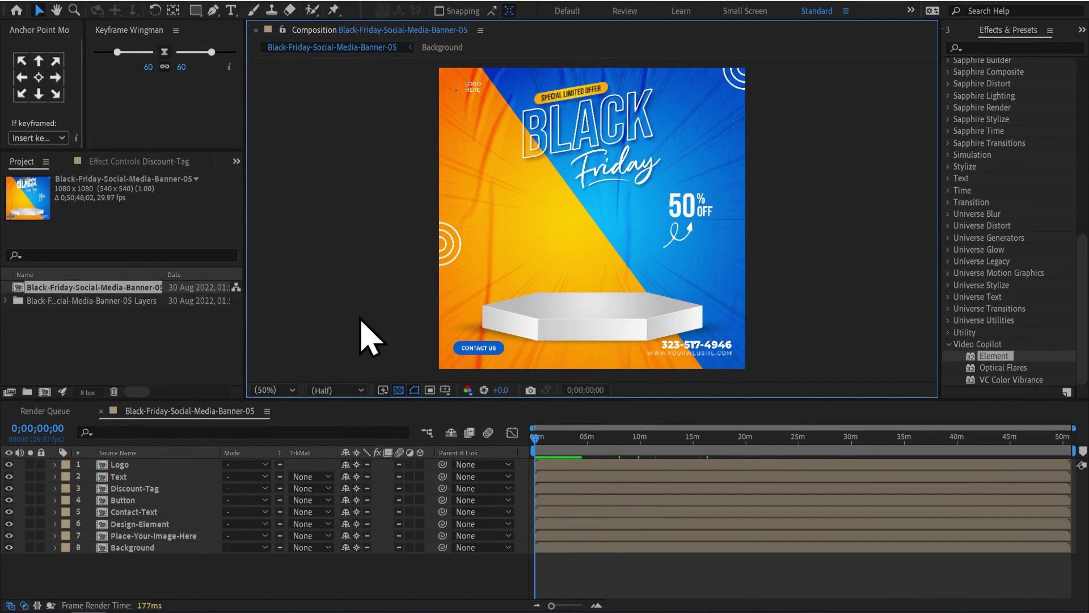
{"action": "left_click", "coordinate": [134, 523]}
{"action": "left_click", "coordinate": [9, 524]}
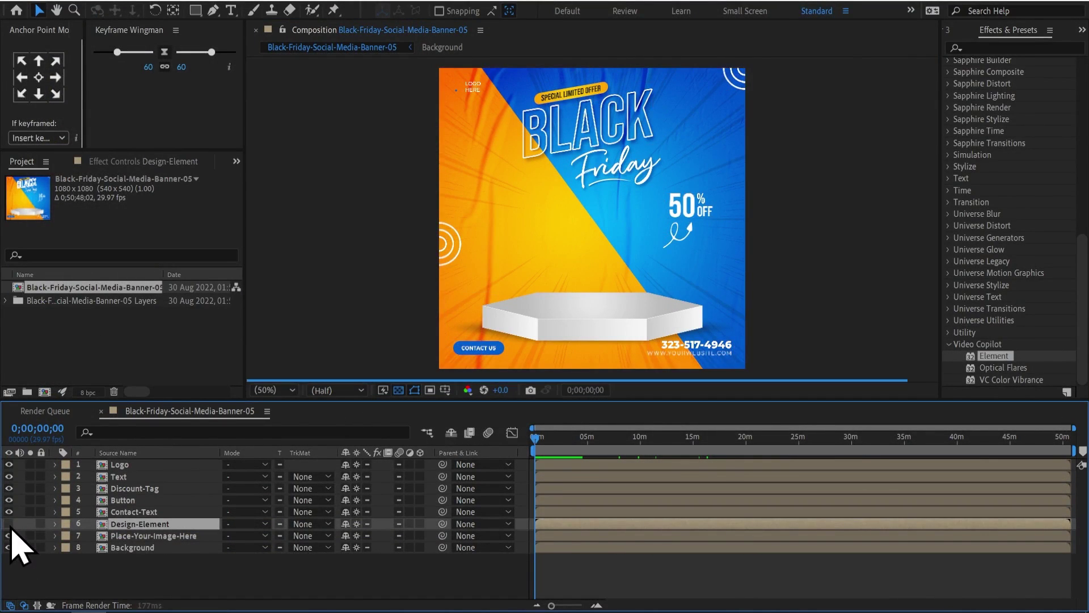
Open the Place-Your-Image-Here precomp and select, then deselect, its [Effects] layer.
{"action": "double_click", "coordinate": [136, 536]}
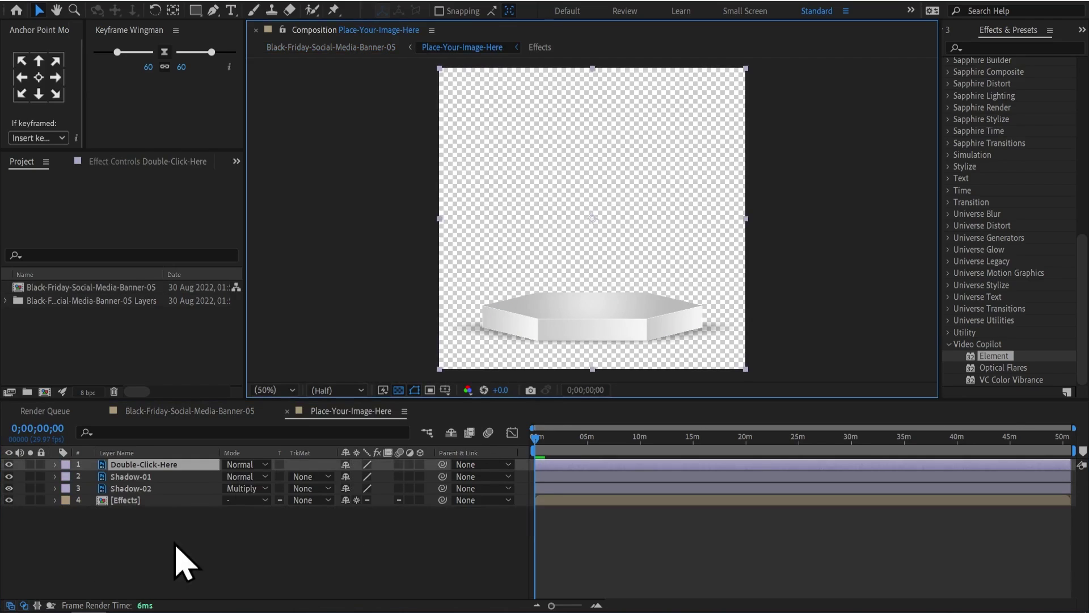
{"action": "left_click", "coordinate": [149, 500]}
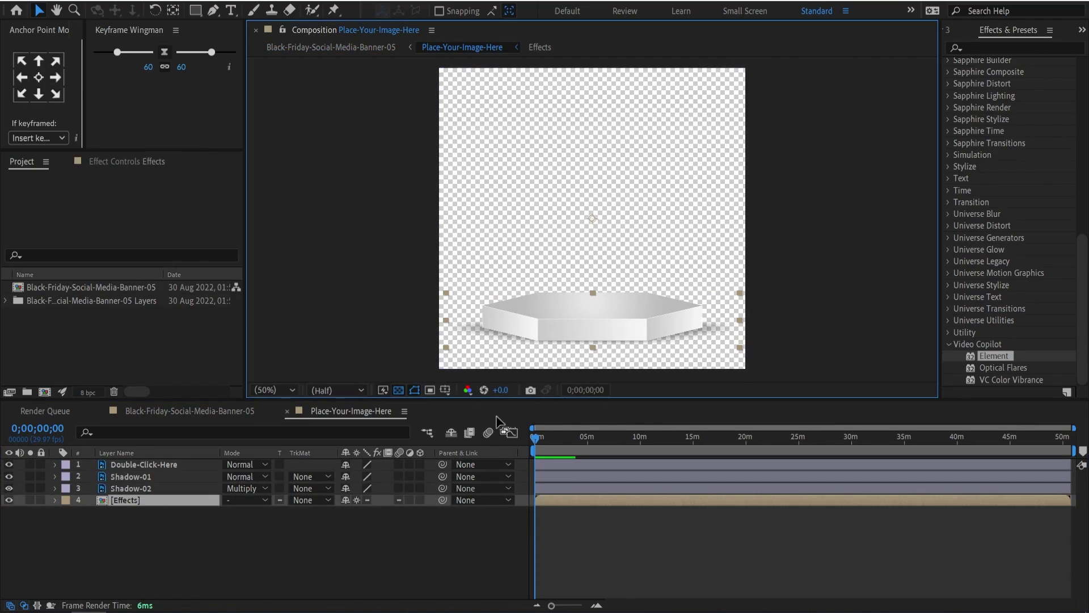
{"action": "left_click", "coordinate": [122, 518]}
{"action": "left_click", "coordinate": [160, 501]}
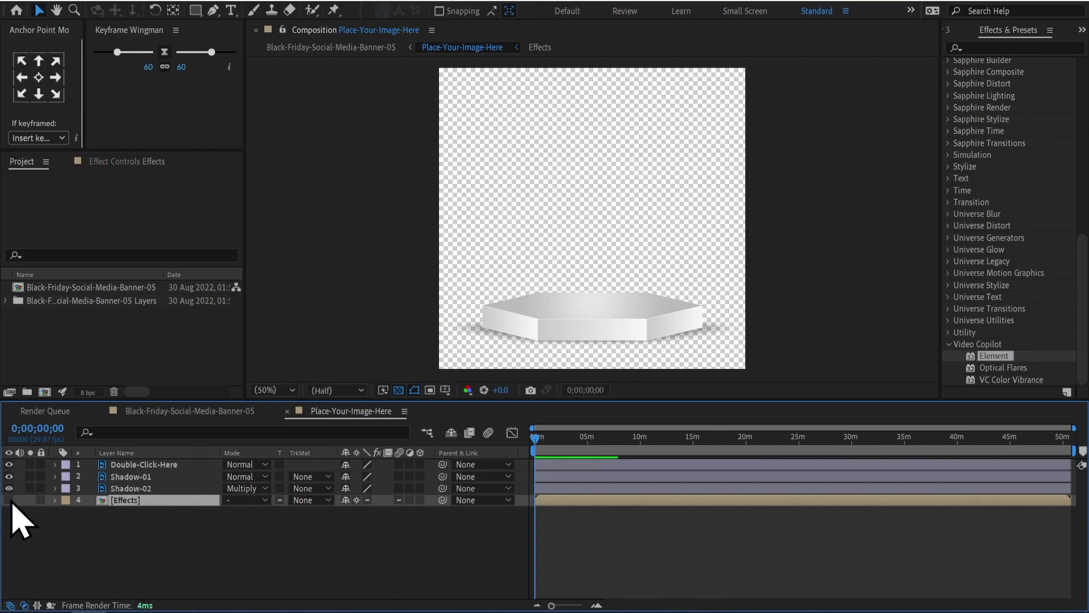
{"action": "left_click", "coordinate": [203, 539]}
Add a 1080×1080 Dark Gray Solid 1 layer and apply Video Copilot Element to it.
{"action": "key", "text": "ctrl+y"}
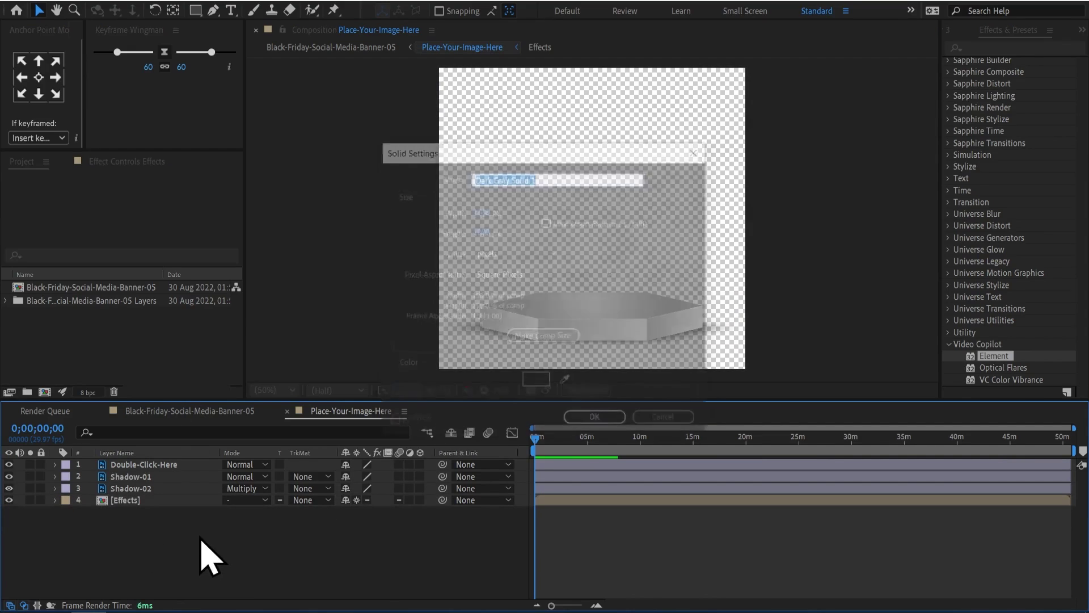
{"action": "key", "text": "Escape"}
{"action": "right_click", "coordinate": [305, 539]}
{"action": "mouse_move", "coordinate": [448, 384]}
{"action": "left_click", "coordinate": [575, 420]}
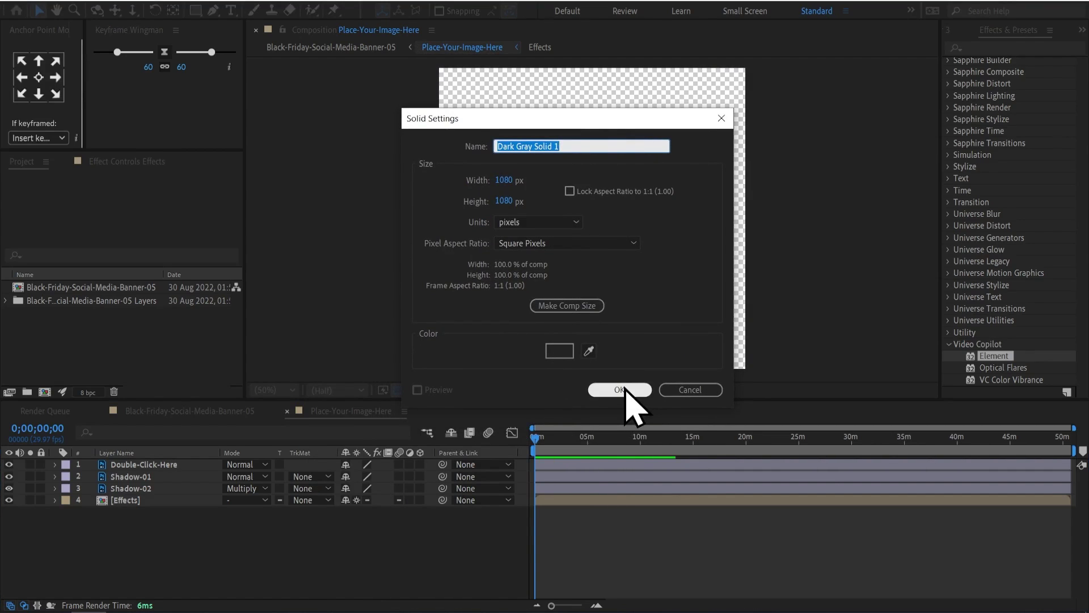
{"action": "left_click", "coordinate": [620, 390]}
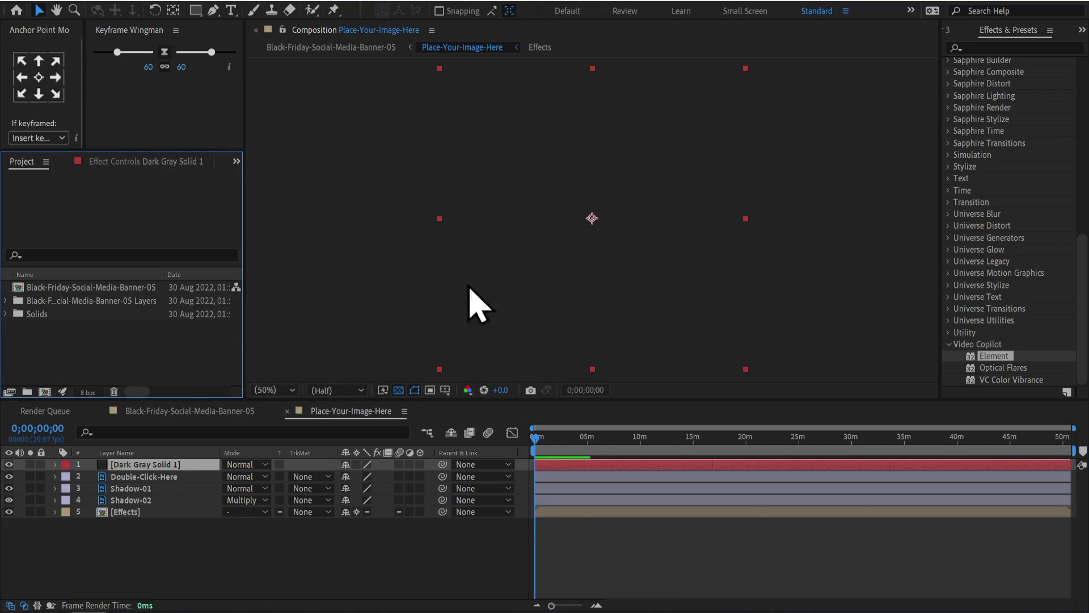
{"action": "scroll", "coordinate": [954, 357], "scroll_direction": "up", "scroll_amount": 6}
{"action": "scroll", "coordinate": [976, 278], "scroll_direction": "down", "scroll_amount": 6}
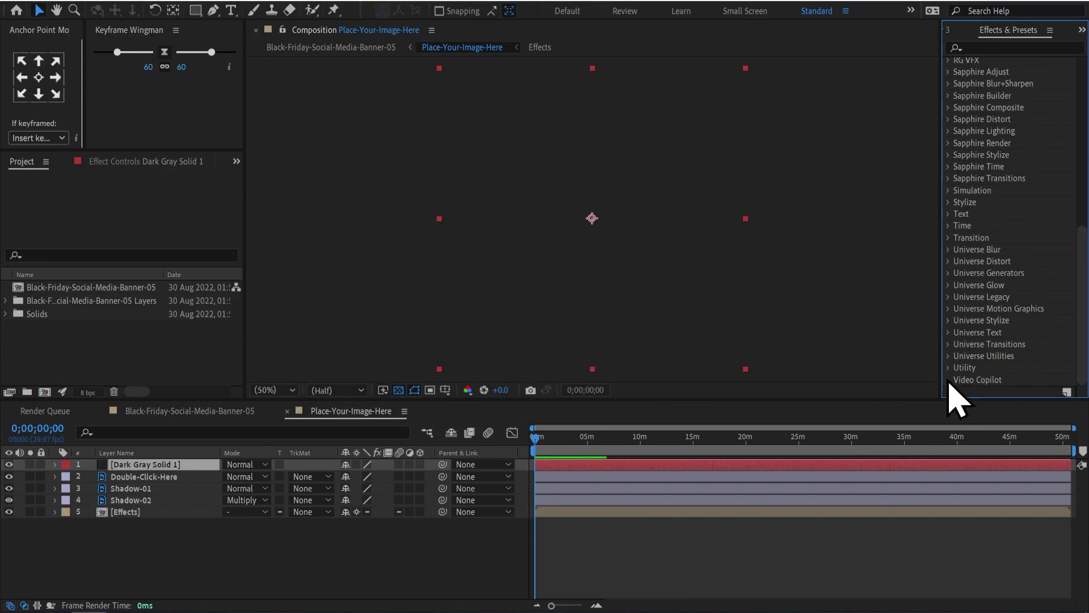
{"action": "left_click", "coordinate": [949, 381]}
{"action": "left_click_drag", "start_coordinate": [993, 357], "coordinate": [590, 219]}
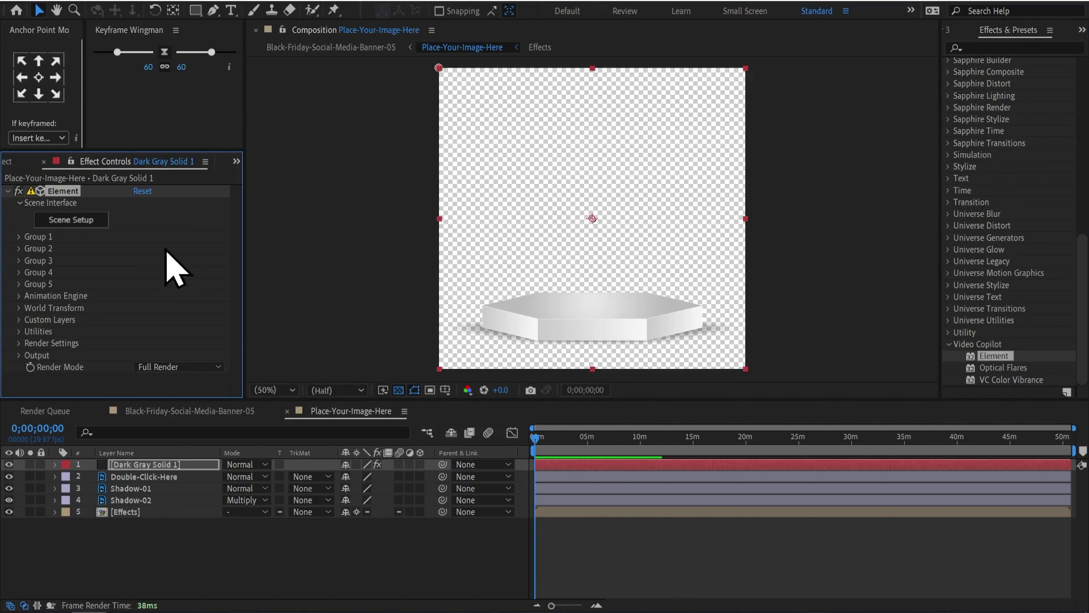
Import 3D/mdr-7506/headphones.obj into Element's scene with Force Alignment set to Bottom.
{"action": "left_click", "coordinate": [87, 227]}
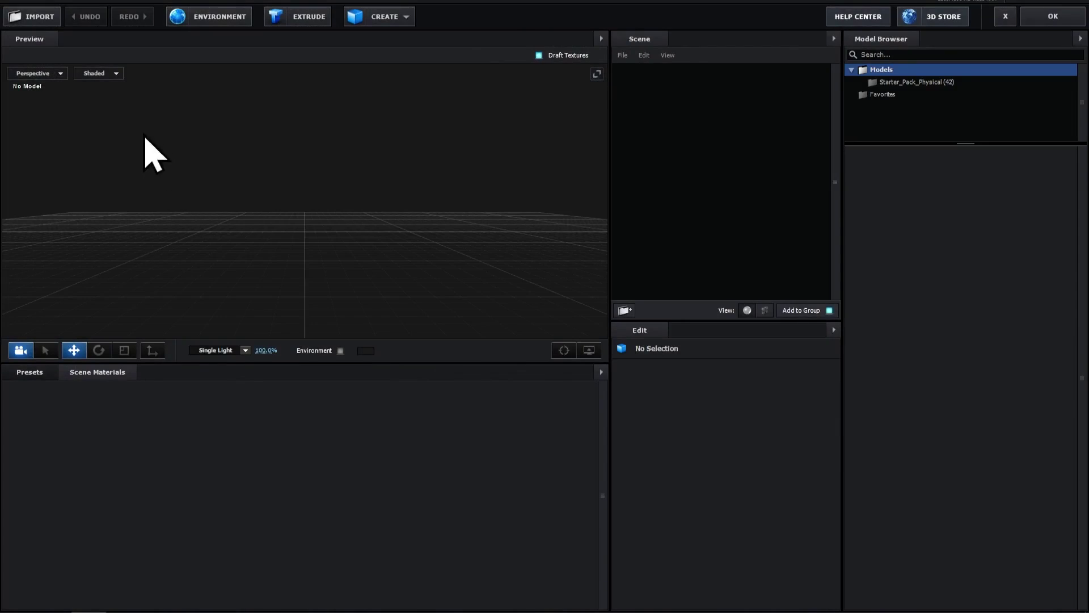
{"action": "left_click", "coordinate": [35, 15]}
{"action": "left_click", "coordinate": [414, 5]}
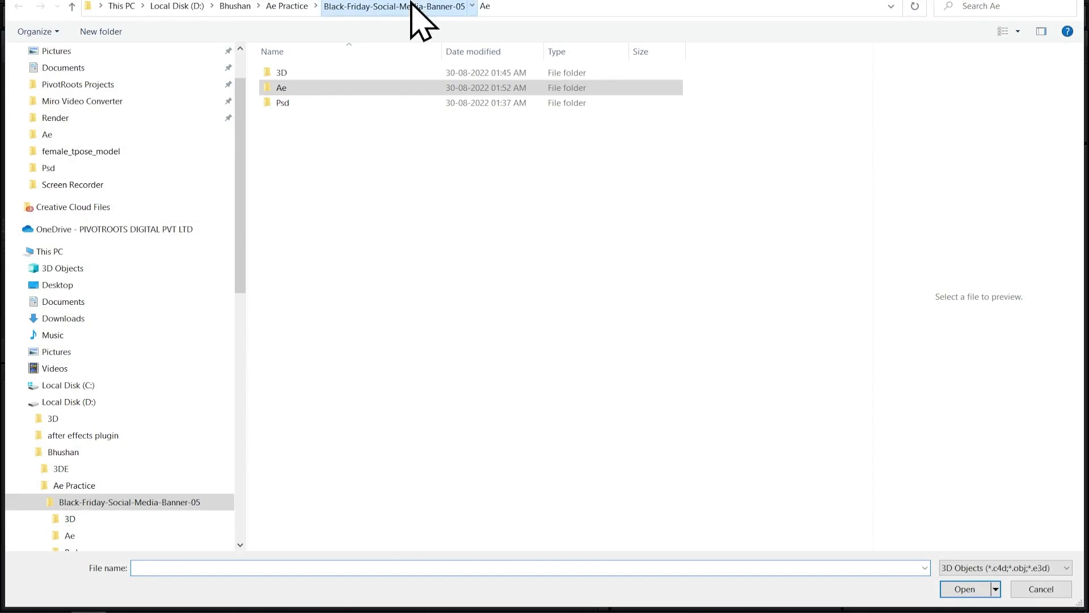
{"action": "double_click", "coordinate": [285, 73]}
{"action": "double_click", "coordinate": [357, 74]}
{"action": "left_click", "coordinate": [377, 117]}
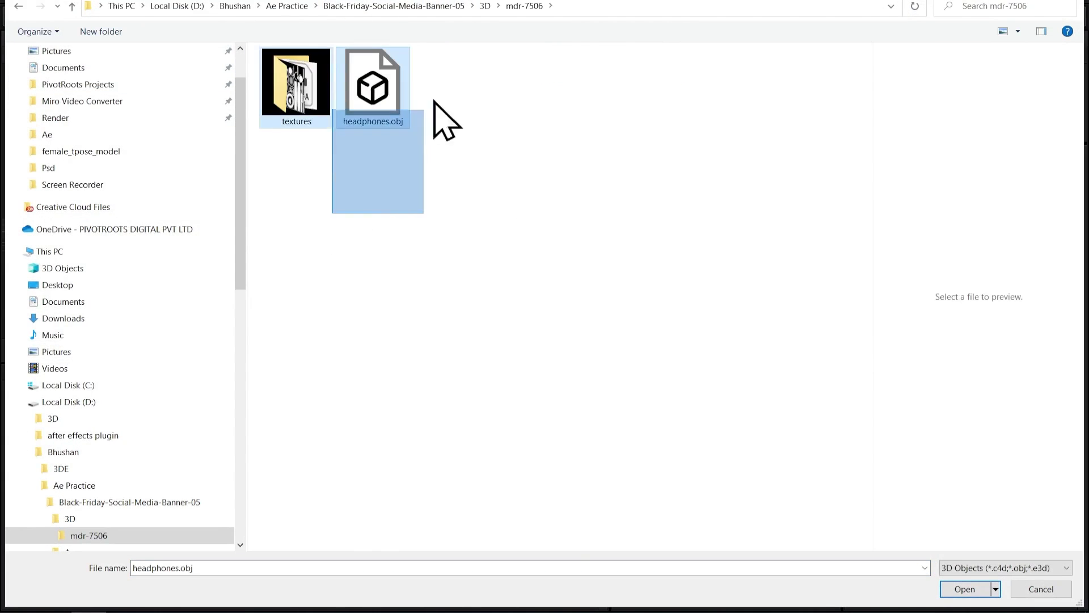
{"action": "double_click", "coordinate": [397, 122]}
{"action": "left_click", "coordinate": [596, 346]}
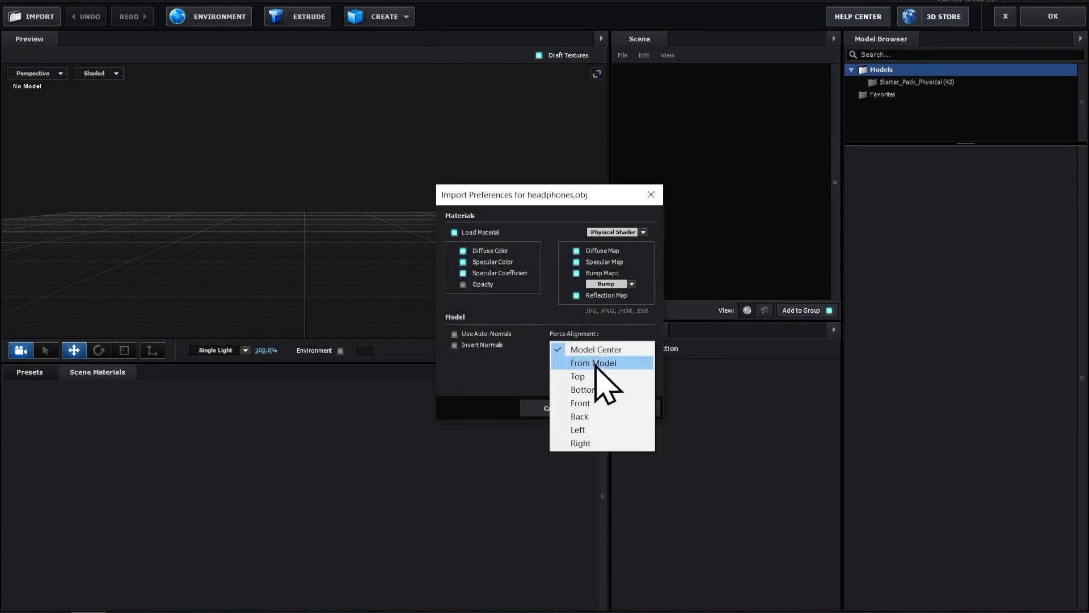
{"action": "left_click", "coordinate": [618, 389]}
{"action": "left_click", "coordinate": [630, 410]}
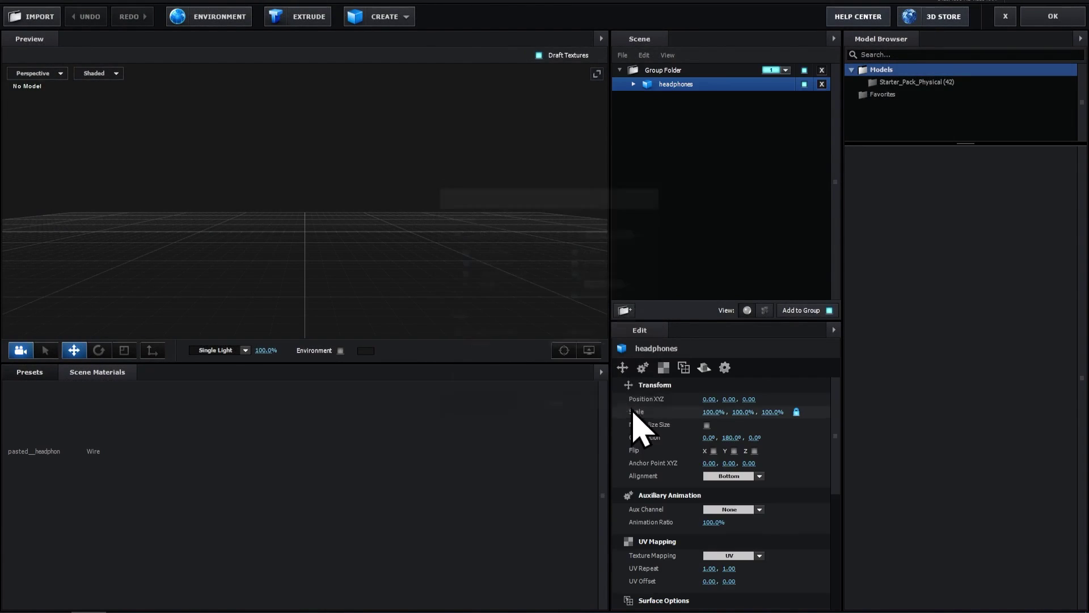
Normalize the model's size and start loading an occlusion texture for the pasted__headphones1 material.
{"action": "left_click", "coordinate": [707, 424]}
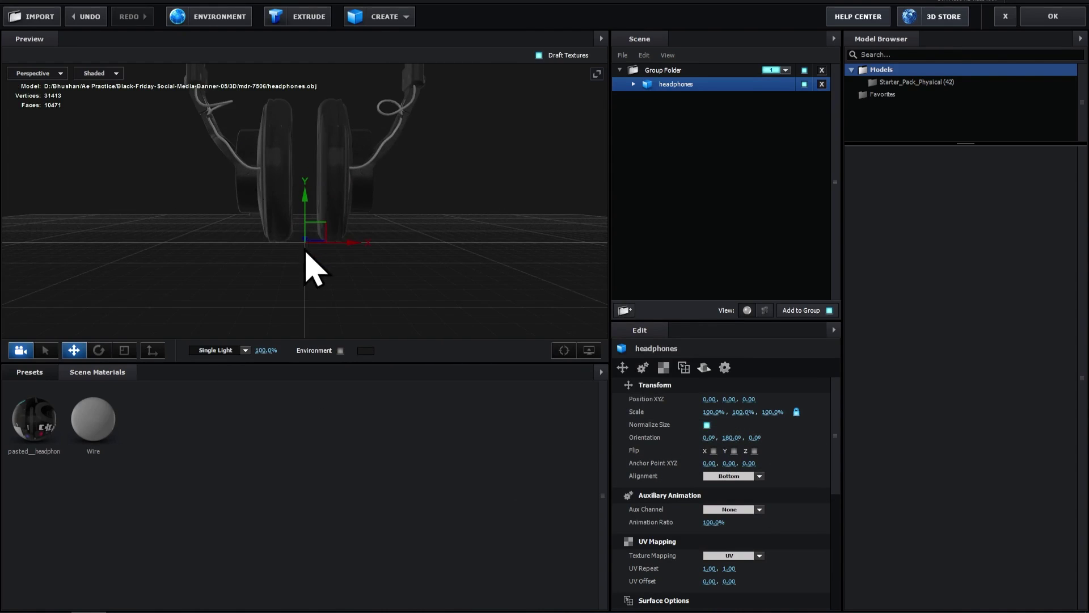
{"action": "left_click", "coordinate": [704, 97]}
{"action": "scroll", "coordinate": [706, 438], "scroll_direction": "down", "scroll_amount": 3}
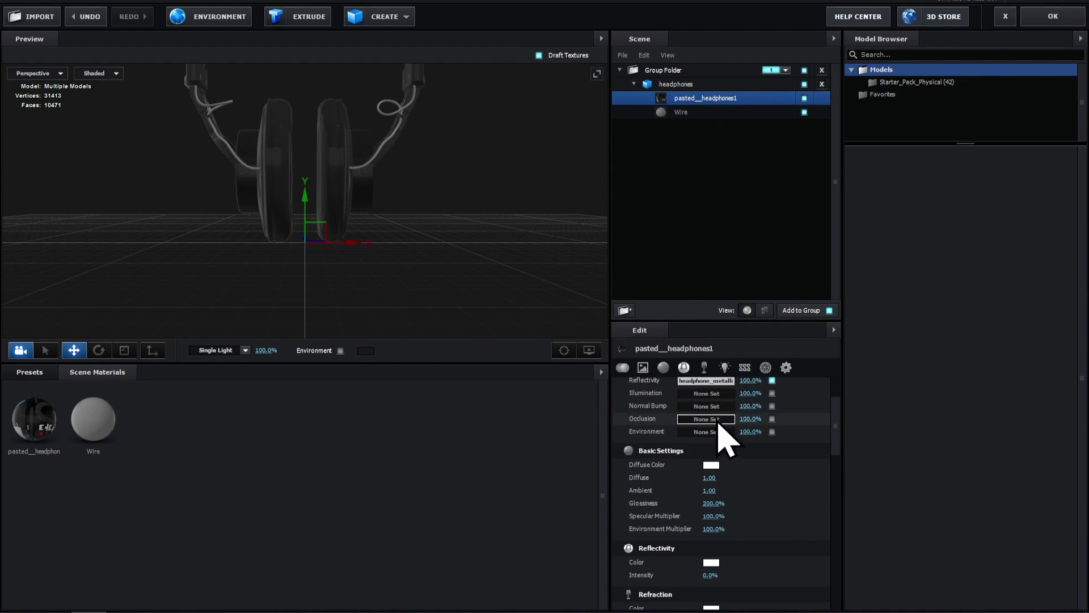
{"action": "left_click", "coordinate": [722, 440]}
{"action": "left_click", "coordinate": [776, 356]}
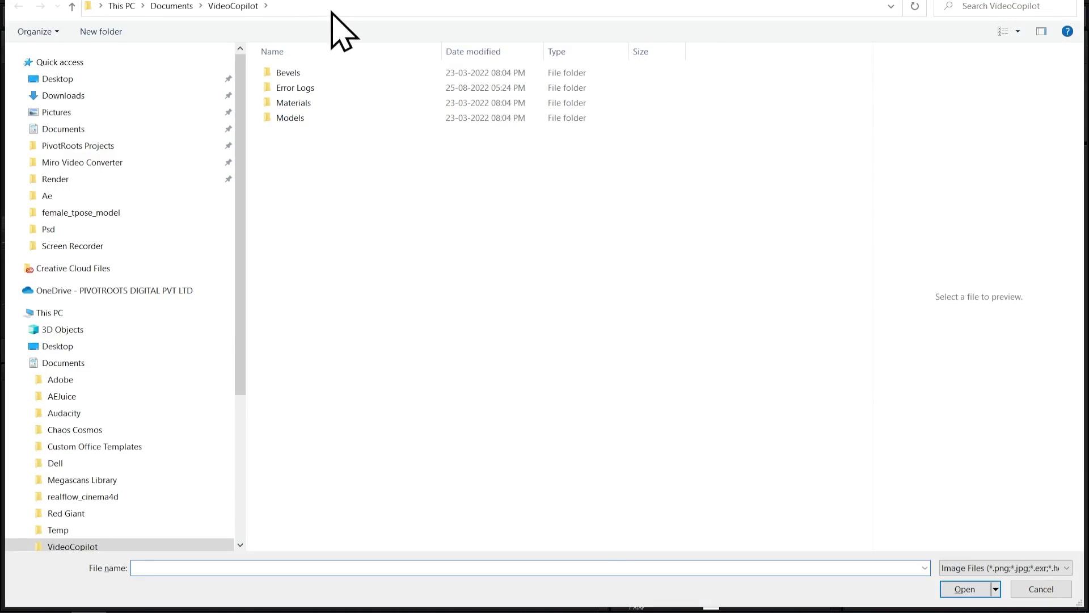
Load headphone_ambientocclusion.png as occlusion with input black 0, contrast 62% and brightness 17.
{"action": "left_click", "coordinate": [346, 7]}
{"action": "type", "text": "D:\\Bhushan\\Ae Practice\\Black-Friday-Social-Media-Banner-05\\3D\\mdr-7506"}
{"action": "key", "text": "Return"}
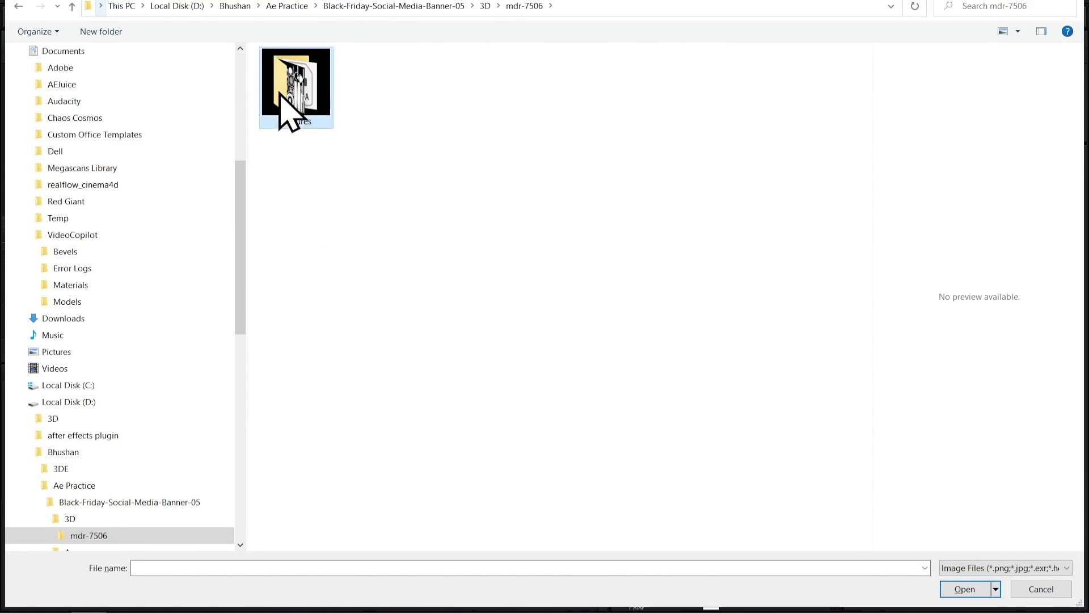
{"action": "double_click", "coordinate": [290, 114]}
{"action": "left_click", "coordinate": [397, 130]}
{"action": "left_click", "coordinate": [964, 589]}
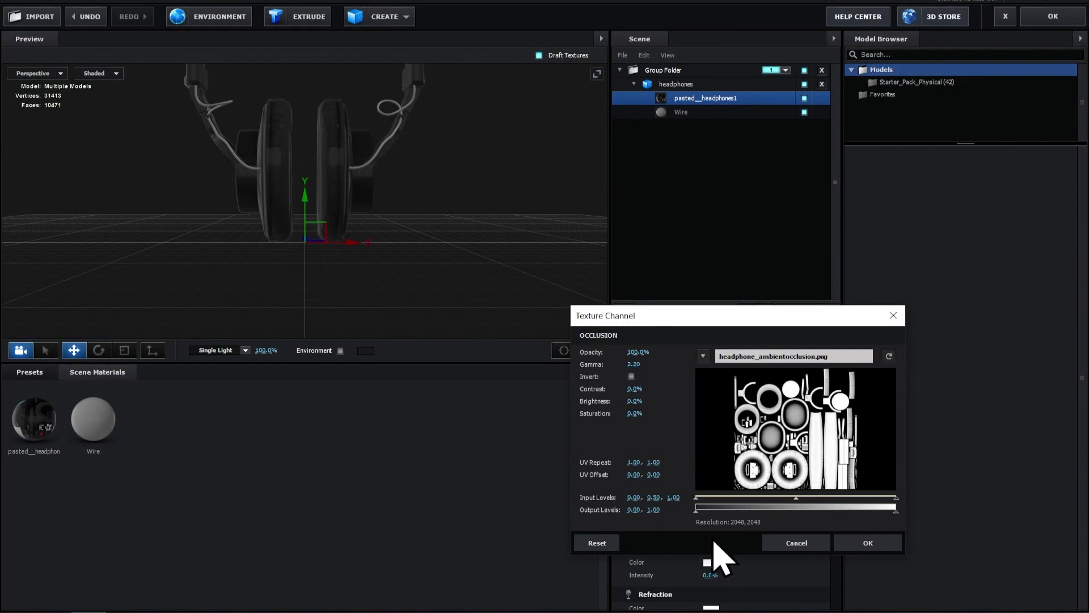
{"action": "left_click_drag", "start_coordinate": [716, 507], "coordinate": [698, 540]}
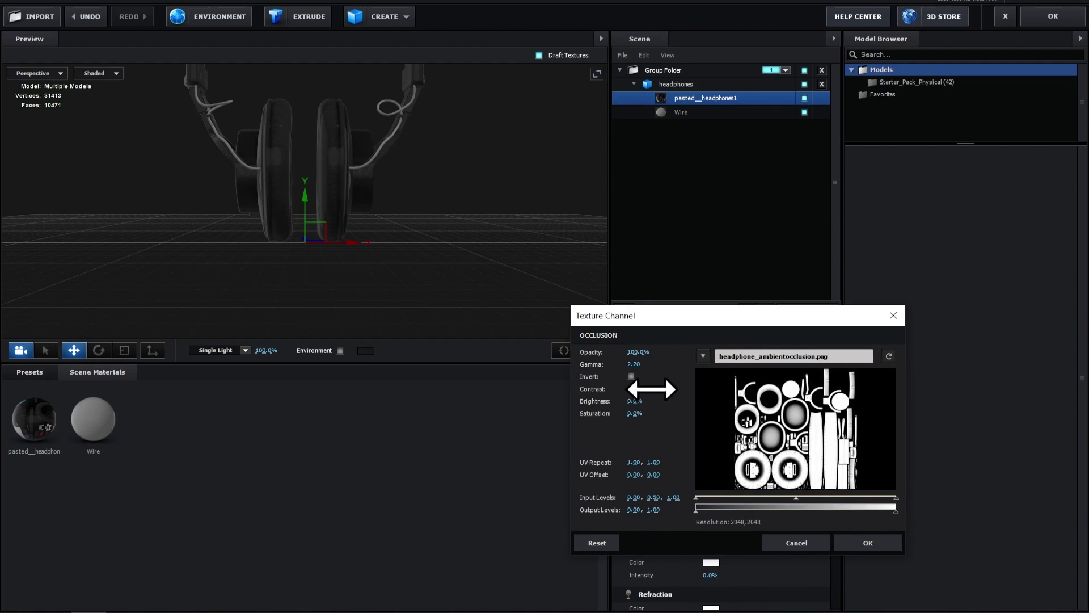
{"action": "left_click_drag", "start_coordinate": [669, 394], "coordinate": [657, 410]}
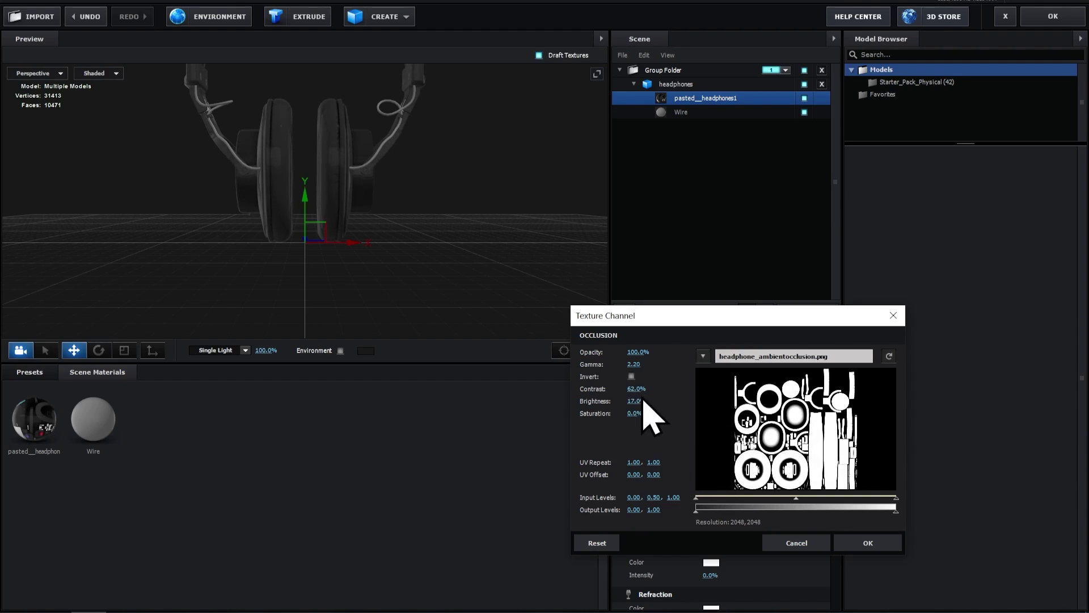
{"action": "left_click", "coordinate": [843, 543]}
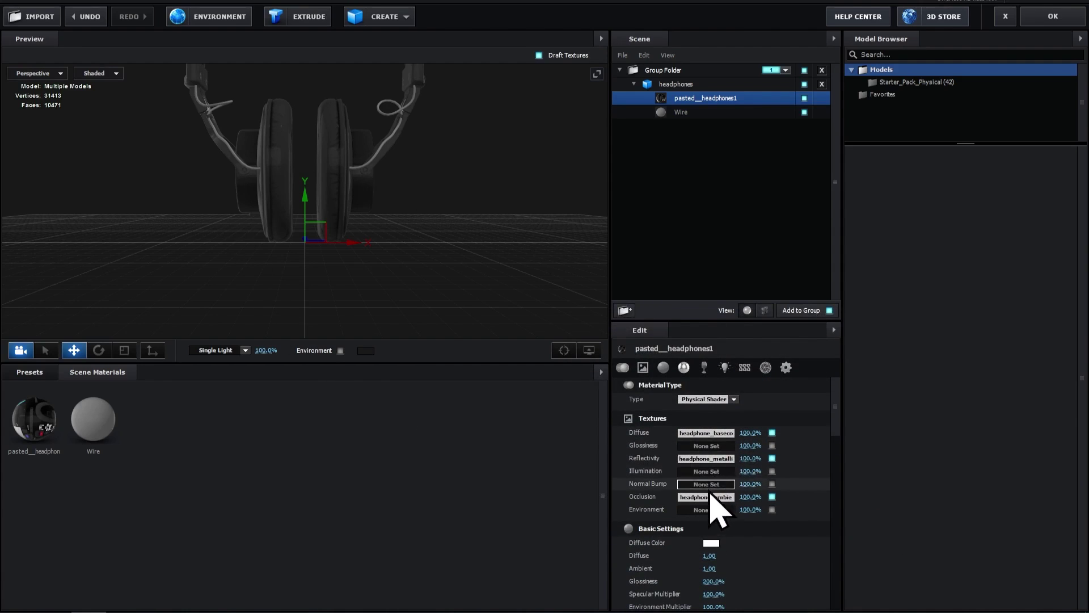
{"action": "left_click", "coordinate": [707, 496]}
Load wire/headphones_low_Normal.jpg as the material's Normal Bump map.
{"action": "left_click", "coordinate": [737, 404]}
{"action": "double_click", "coordinate": [311, 88]}
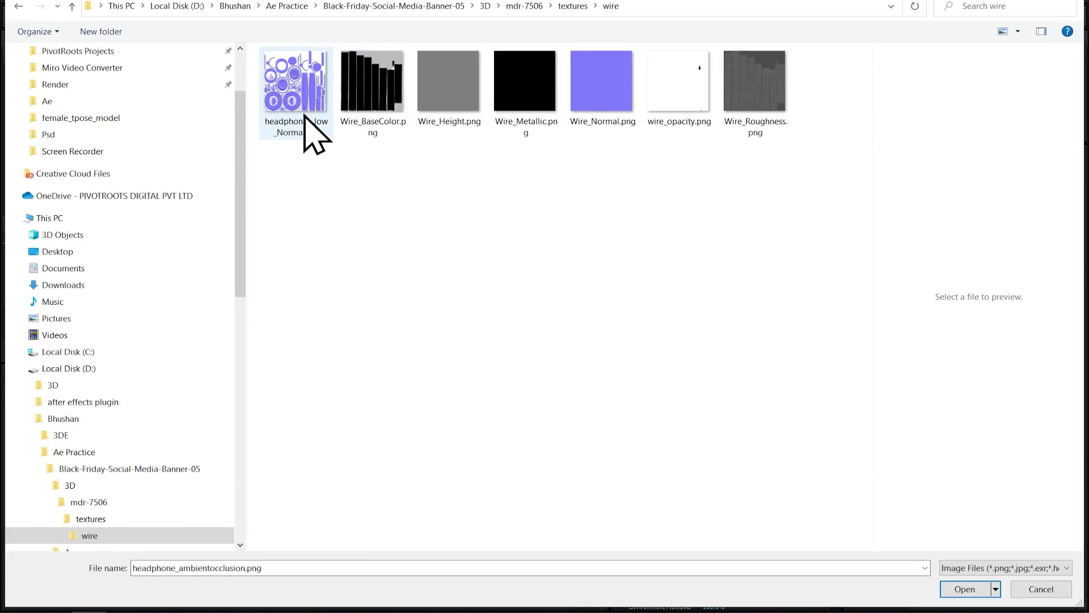
{"action": "double_click", "coordinate": [305, 116]}
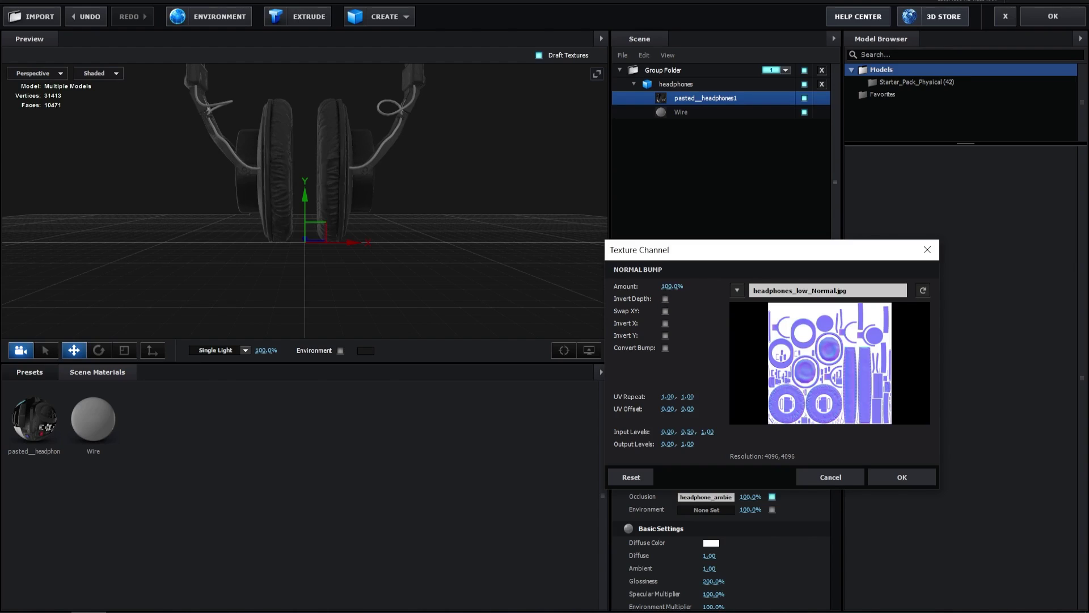
{"action": "left_click", "coordinate": [902, 477]}
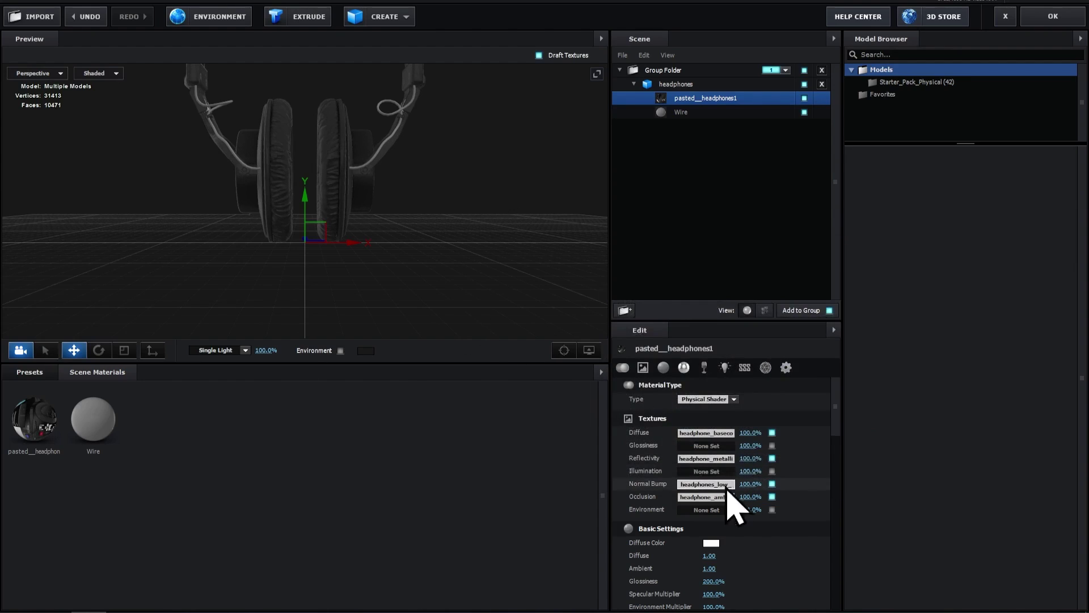
Browse the wire folder for an illumination texture, then cancel without choosing one.
{"action": "left_click", "coordinate": [715, 473]}
{"action": "left_click", "coordinate": [782, 414]}
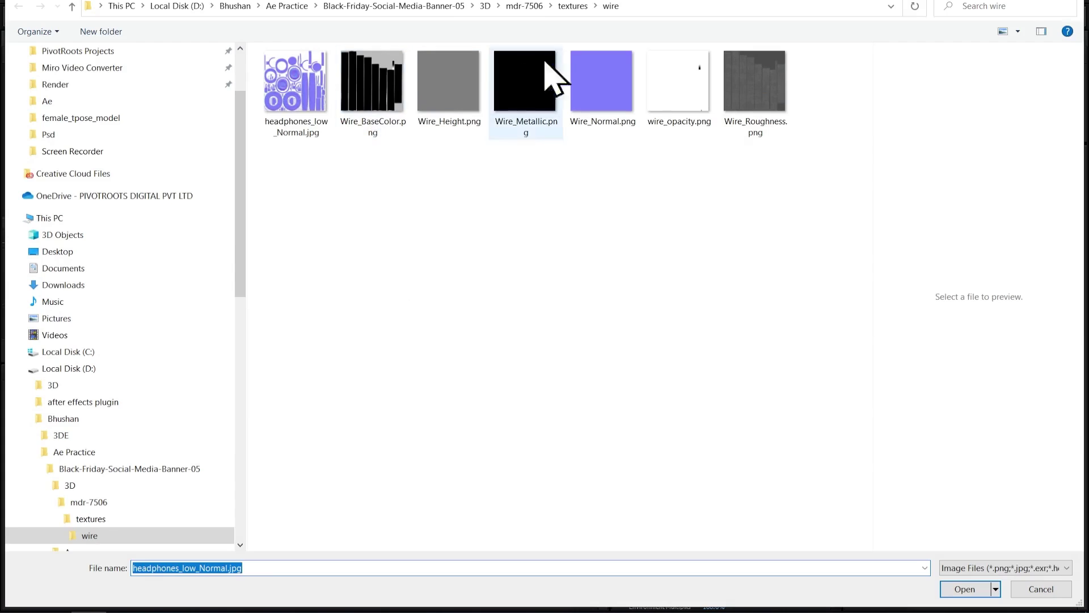
{"action": "left_click", "coordinate": [571, 7]}
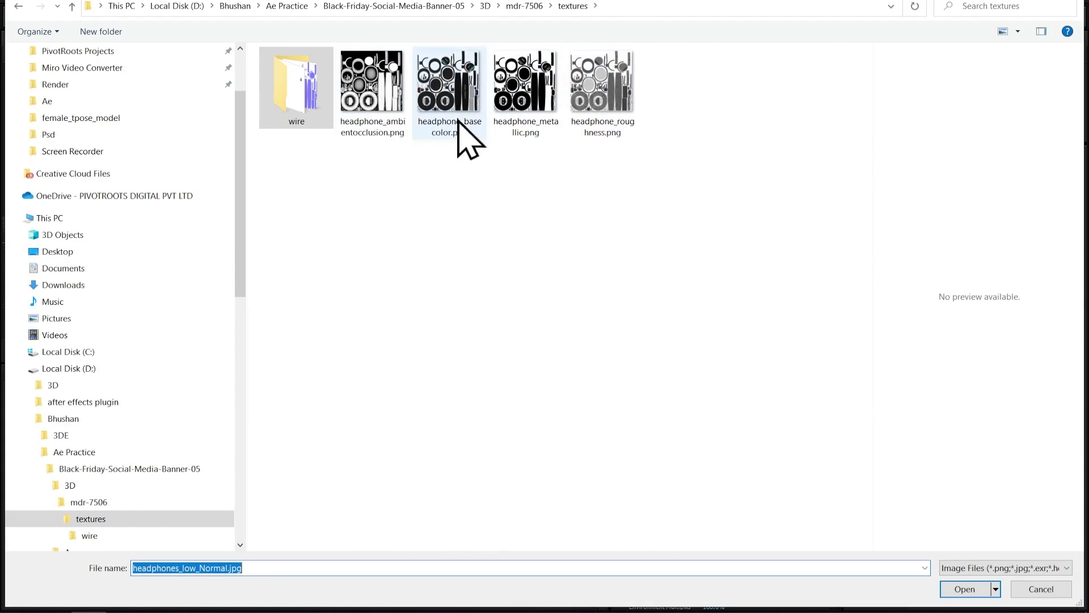
{"action": "double_click", "coordinate": [312, 113]}
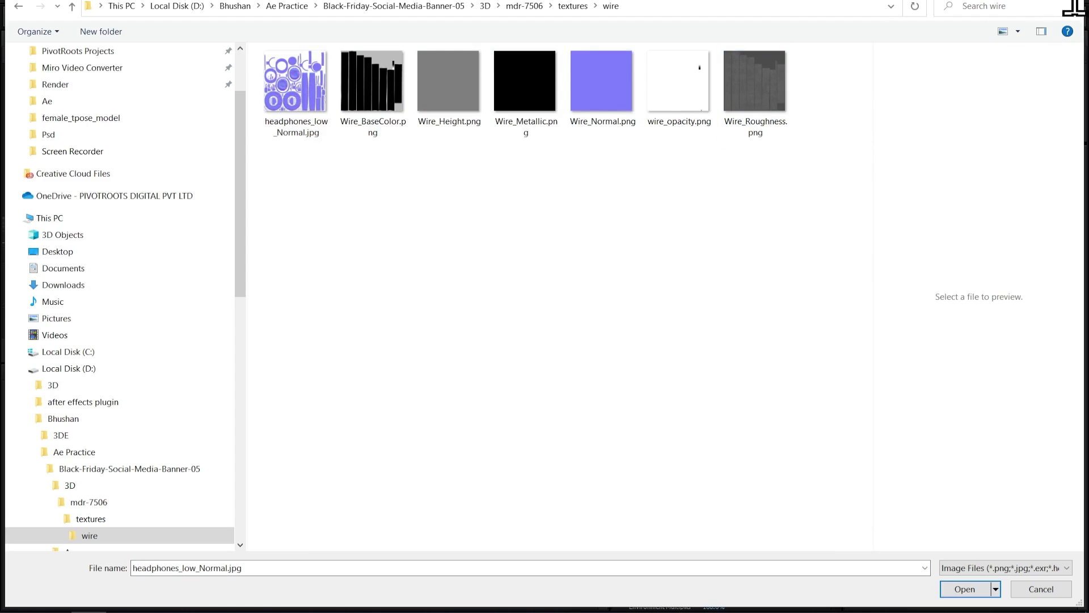
{"action": "key", "text": "Escape"}
Leave illumination without a texture and set the material's glossiness to 0%.
{"action": "left_click", "coordinate": [851, 479]}
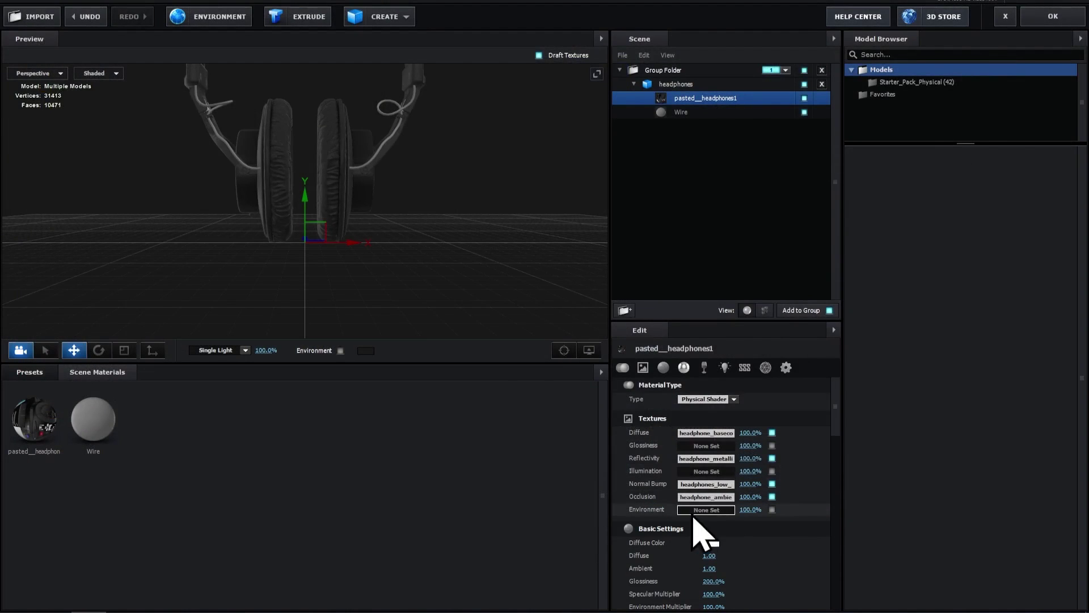
{"action": "scroll", "coordinate": [737, 465], "scroll_direction": "down", "scroll_amount": 2}
{"action": "left_click_drag", "start_coordinate": [710, 465], "coordinate": [680, 464]}
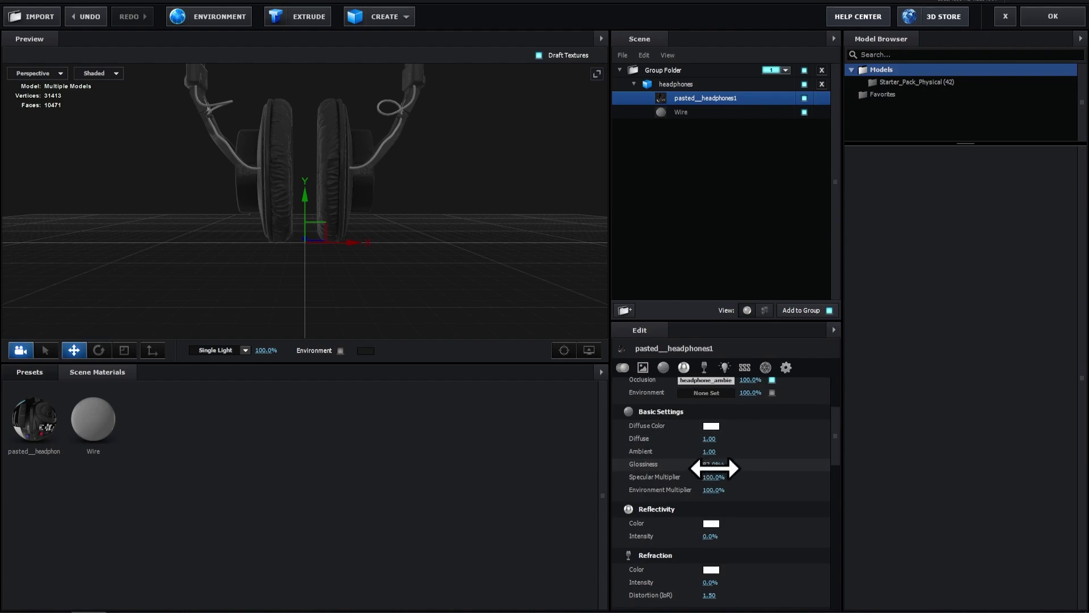
Review the remaining material settings and close Scene Setup to see the textured headphones.
{"action": "scroll", "coordinate": [779, 448], "scroll_direction": "down", "scroll_amount": 2}
{"action": "scroll", "coordinate": [778, 454], "scroll_direction": "up", "scroll_amount": 1}
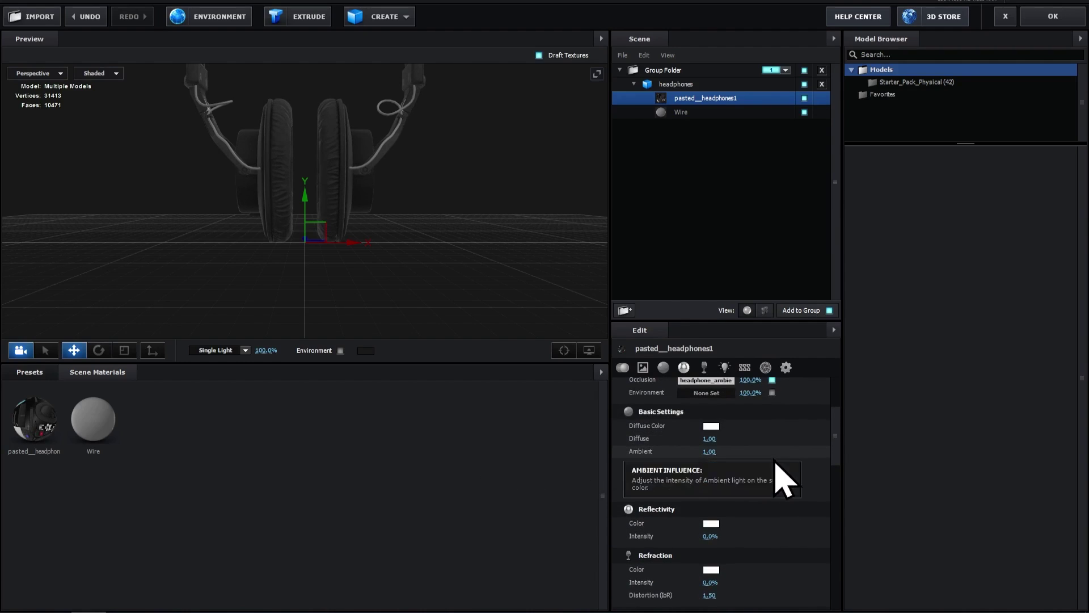
{"action": "scroll", "coordinate": [771, 457], "scroll_direction": "down", "scroll_amount": 2}
{"action": "scroll", "coordinate": [769, 451], "scroll_direction": "down", "scroll_amount": 2}
{"action": "scroll", "coordinate": [778, 479], "scroll_direction": "down", "scroll_amount": 1}
{"action": "scroll", "coordinate": [777, 479], "scroll_direction": "up", "scroll_amount": 1}
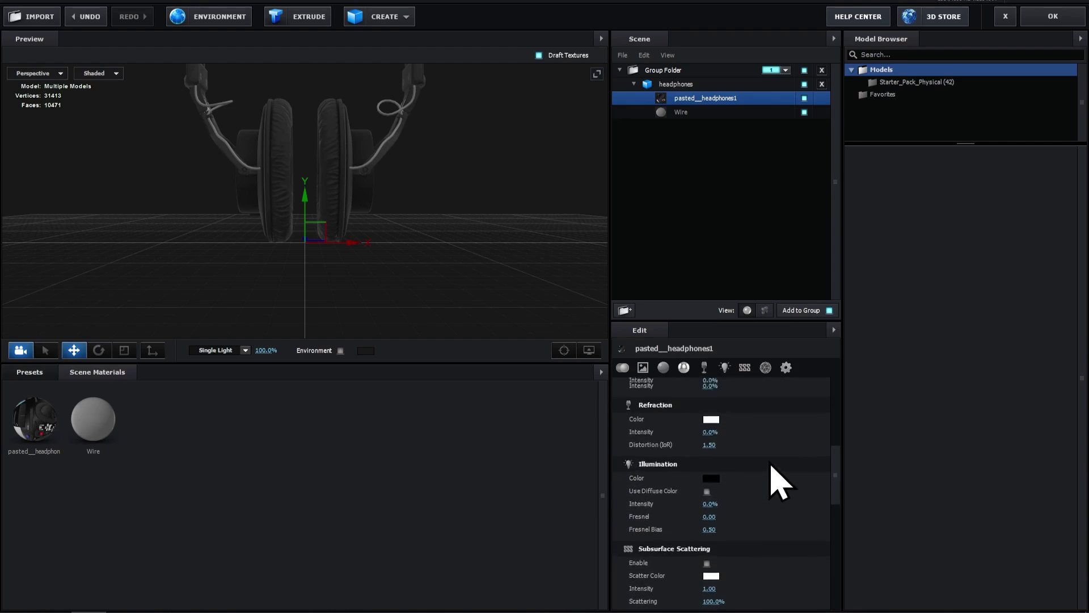
{"action": "scroll", "coordinate": [778, 471], "scroll_direction": "up", "scroll_amount": 3}
{"action": "scroll", "coordinate": [786, 463], "scroll_direction": "up", "scroll_amount": 3}
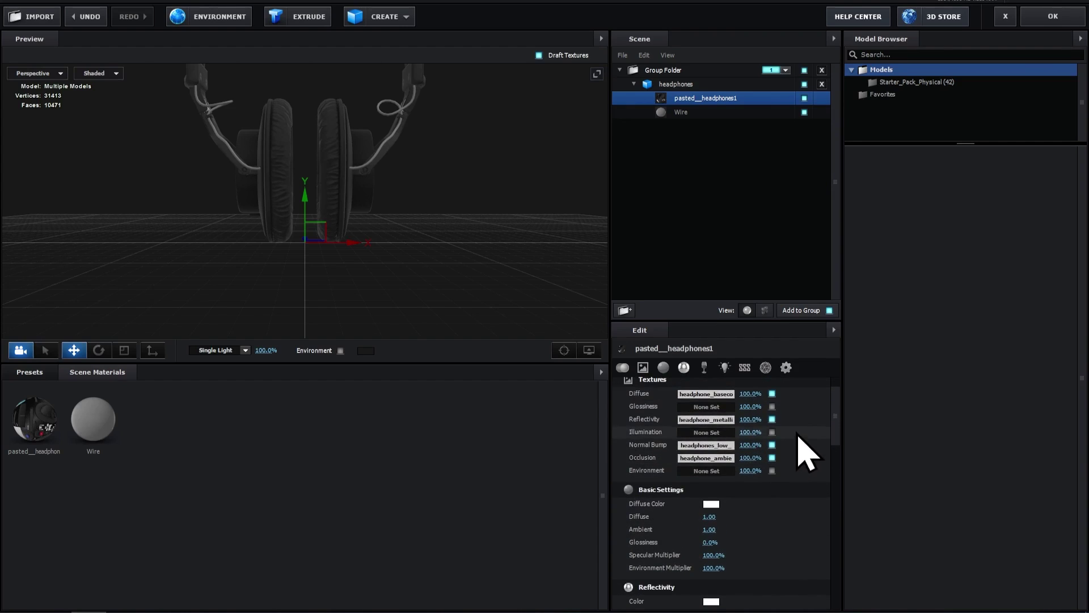
{"action": "scroll", "coordinate": [799, 468], "scroll_direction": "down", "scroll_amount": 1}
{"action": "scroll", "coordinate": [794, 476], "scroll_direction": "down", "scroll_amount": 4}
{"action": "scroll", "coordinate": [790, 482], "scroll_direction": "down", "scroll_amount": 1}
{"action": "scroll", "coordinate": [792, 482], "scroll_direction": "down", "scroll_amount": 2}
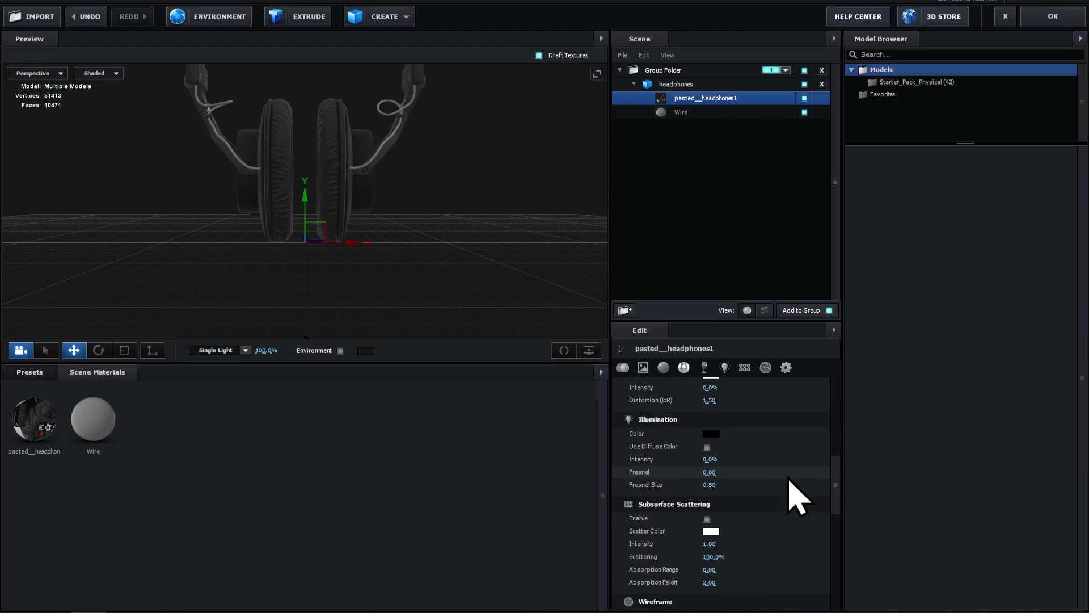
{"action": "scroll", "coordinate": [794, 479], "scroll_direction": "down", "scroll_amount": 1}
{"action": "scroll", "coordinate": [797, 477], "scroll_direction": "down", "scroll_amount": 2}
{"action": "scroll", "coordinate": [801, 488], "scroll_direction": "down", "scroll_amount": 4}
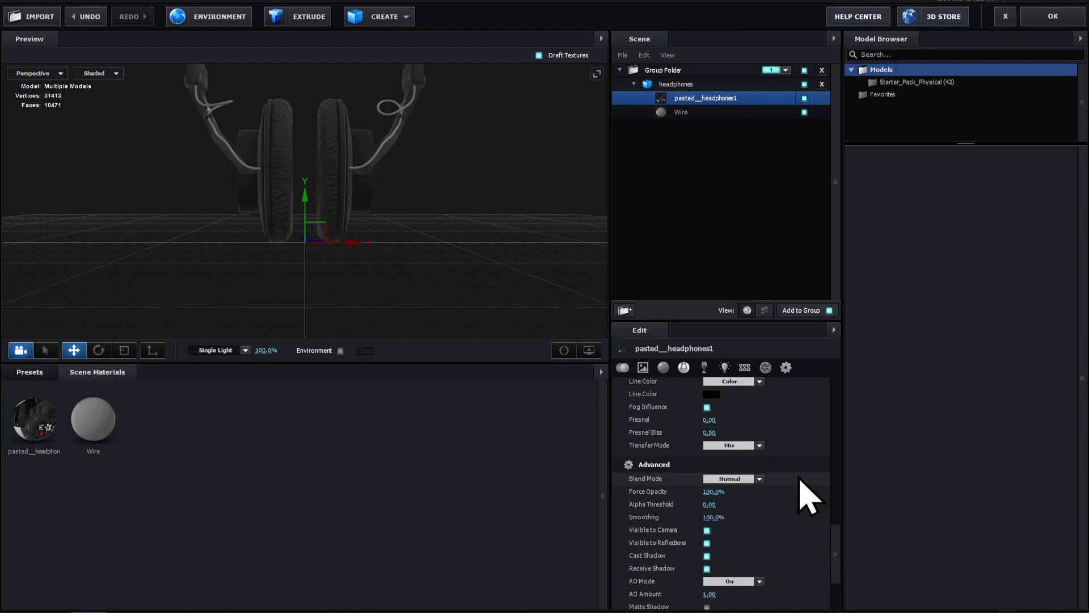
{"action": "scroll", "coordinate": [802, 491], "scroll_direction": "down", "scroll_amount": 3}
{"action": "left_click", "coordinate": [728, 366]}
{"action": "left_click", "coordinate": [1059, 16]}
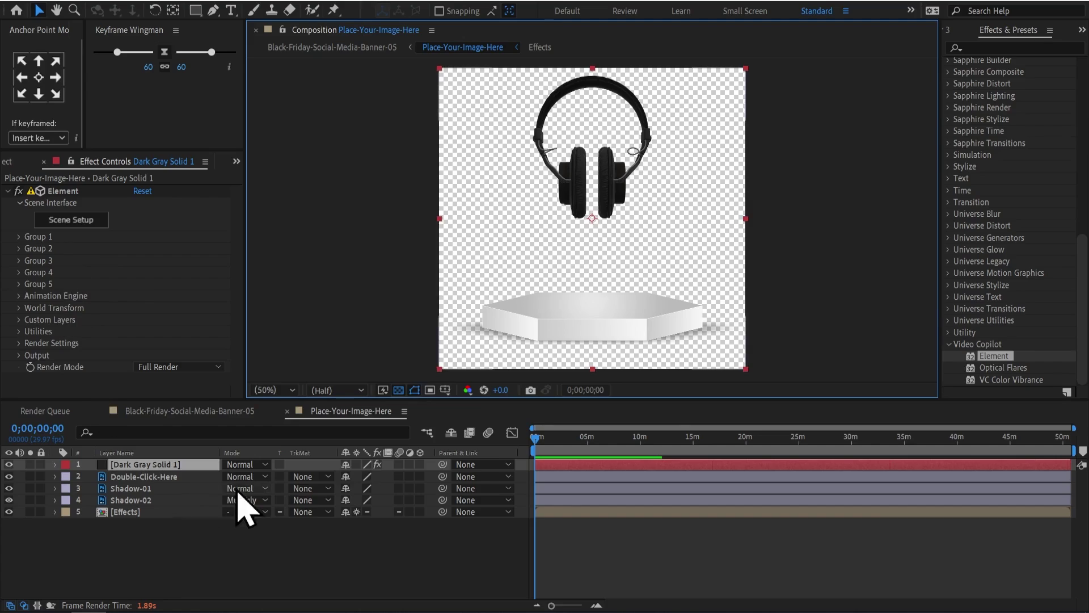
Lower the headphones onto the podium by setting Dark Gray Solid 1's World Position Y to 279.
{"action": "left_click", "coordinate": [149, 465]}
{"action": "left_click", "coordinate": [19, 237]}
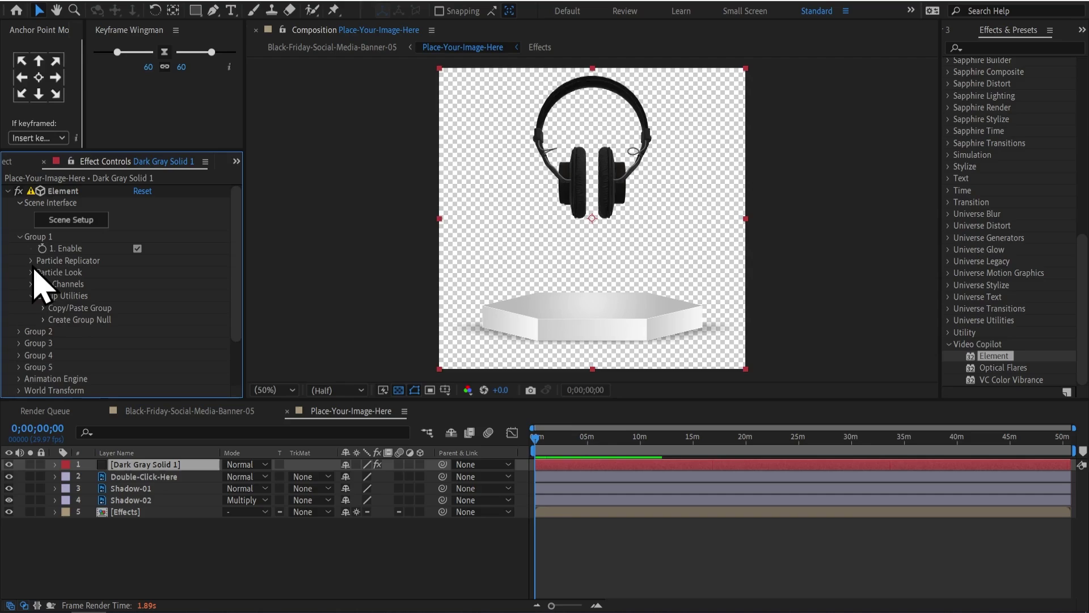
{"action": "left_click", "coordinate": [20, 390]}
{"action": "scroll", "coordinate": [85, 341], "scroll_direction": "down", "scroll_amount": 5}
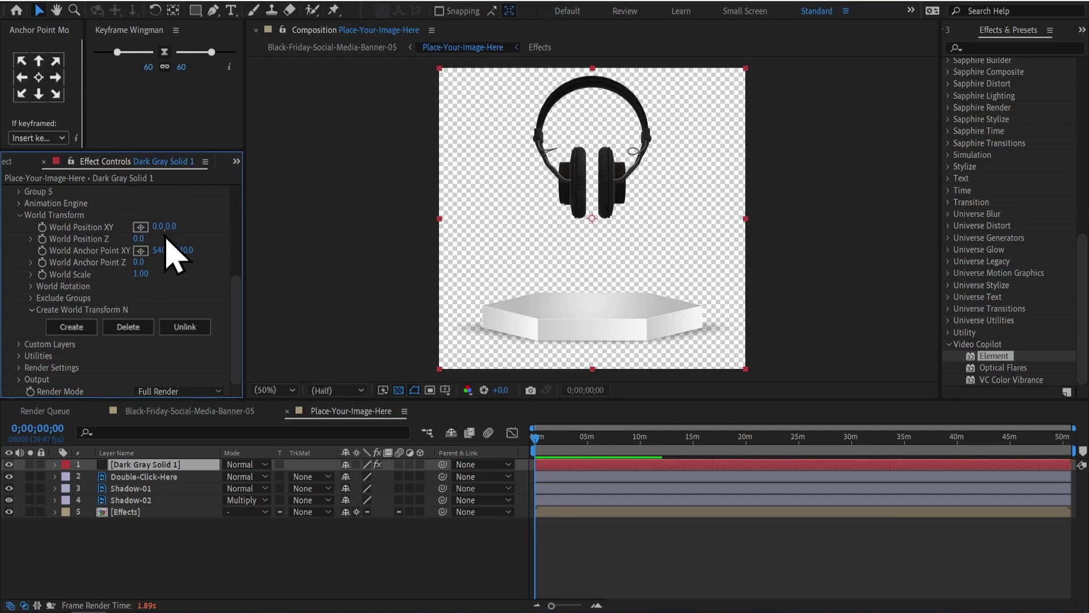
{"action": "left_click_drag", "start_coordinate": [171, 227], "coordinate": [344, 254]}
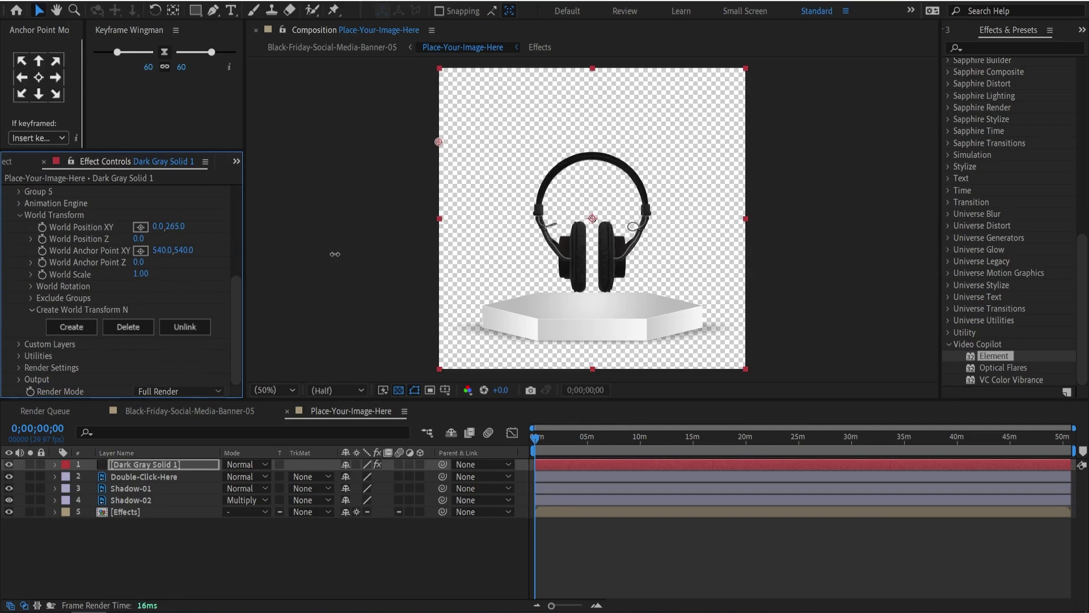
Try spinning the headphones around the vertical axis using World Rotation.
{"action": "left_click", "coordinate": [31, 286]}
{"action": "mouse_move", "coordinate": [149, 309]}
{"action": "left_mouse_down"}
{"action": "mouse_move", "coordinate": [325, 321]}
{"action": "mouse_move", "coordinate": [301, 324]}
{"action": "left_mouse_up"}
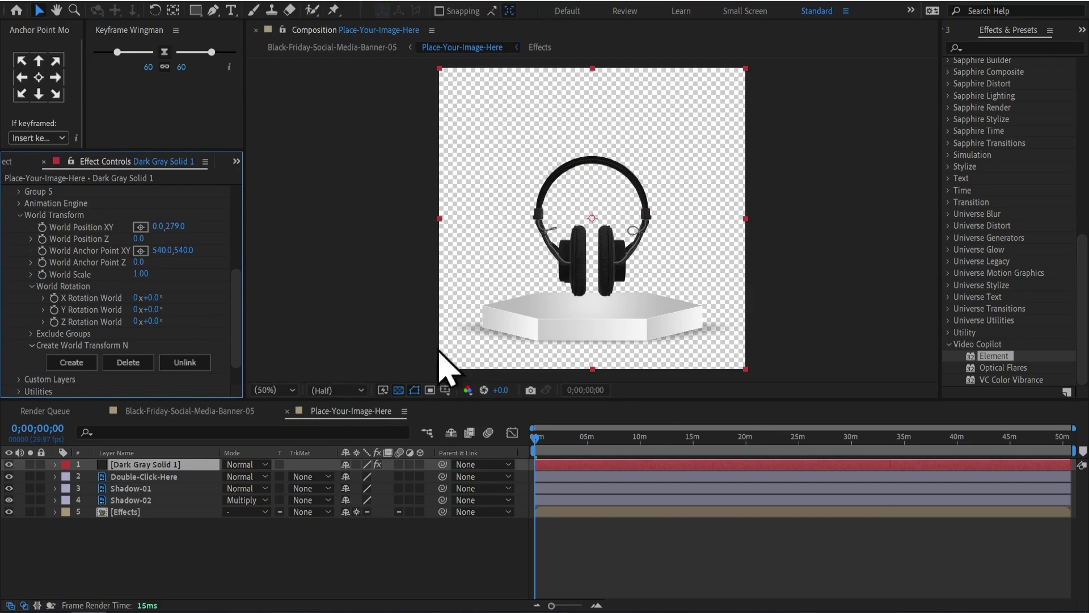
{"action": "scroll", "coordinate": [17, 261], "scroll_direction": "up", "scroll_amount": 10}
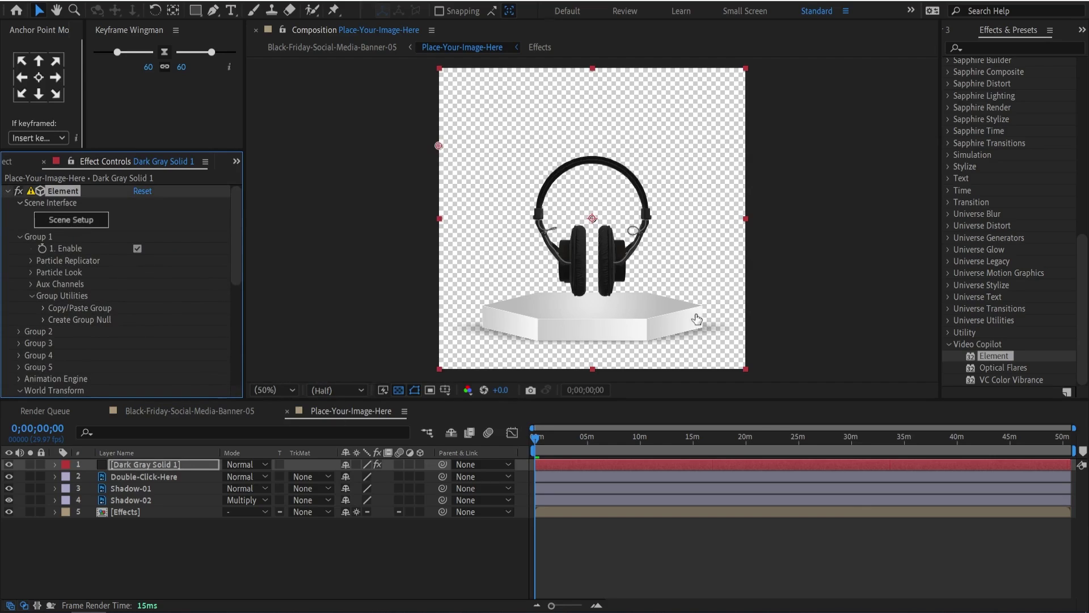
{"action": "left_click", "coordinate": [71, 219]}
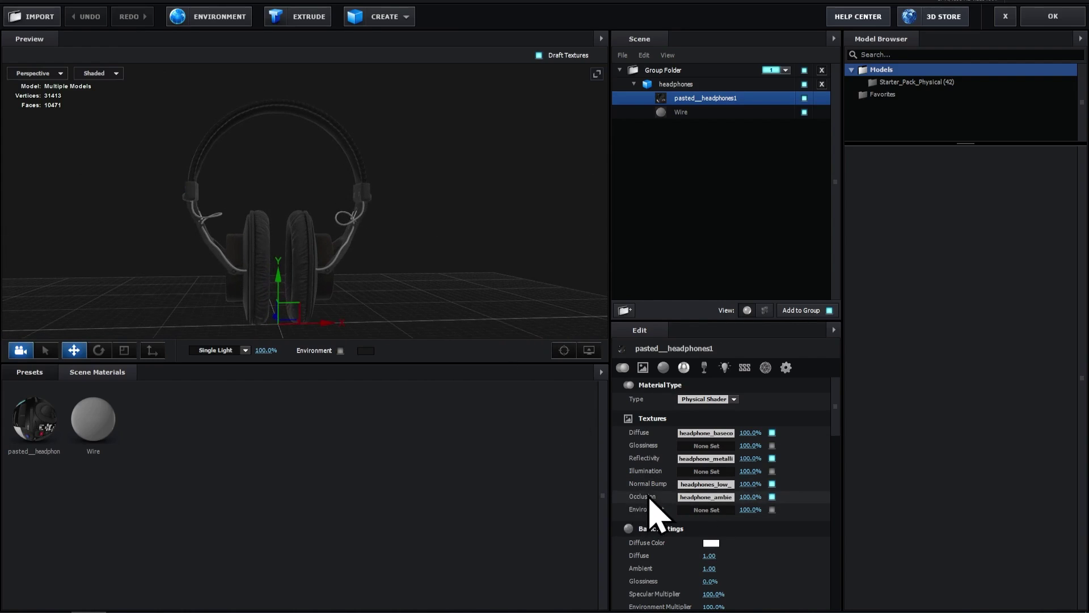
Scroll through the headphone material's settings in Scene Setup to review them.
{"action": "scroll", "coordinate": [653, 516], "scroll_direction": "down", "scroll_amount": 3}
{"action": "scroll", "coordinate": [661, 488], "scroll_direction": "down", "scroll_amount": 2}
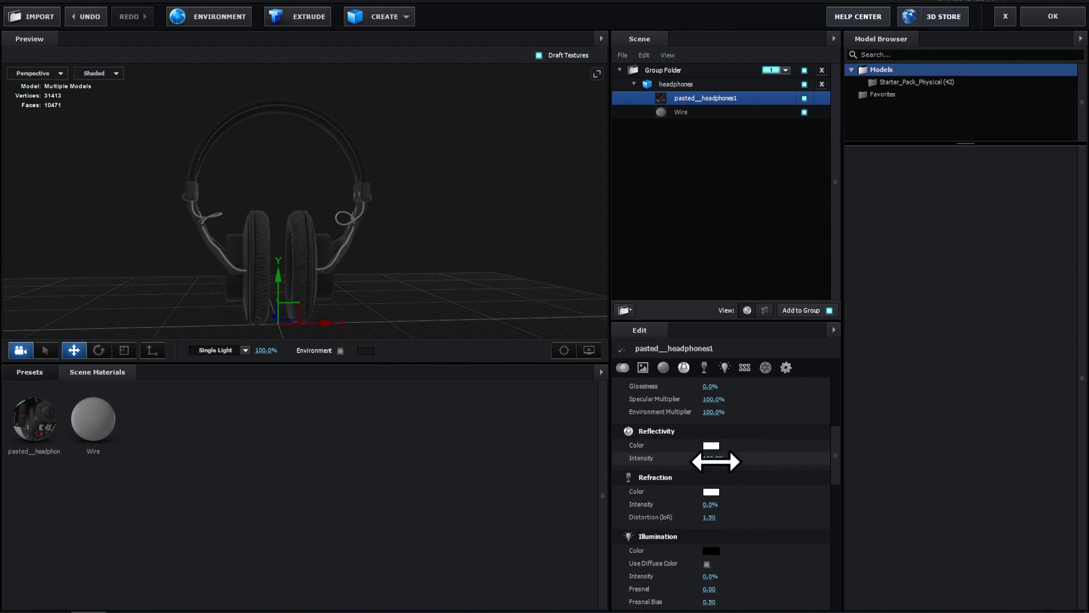
{"action": "scroll", "coordinate": [676, 511], "scroll_direction": "down", "scroll_amount": 2}
{"action": "scroll", "coordinate": [678, 505], "scroll_direction": "down", "scroll_amount": 1}
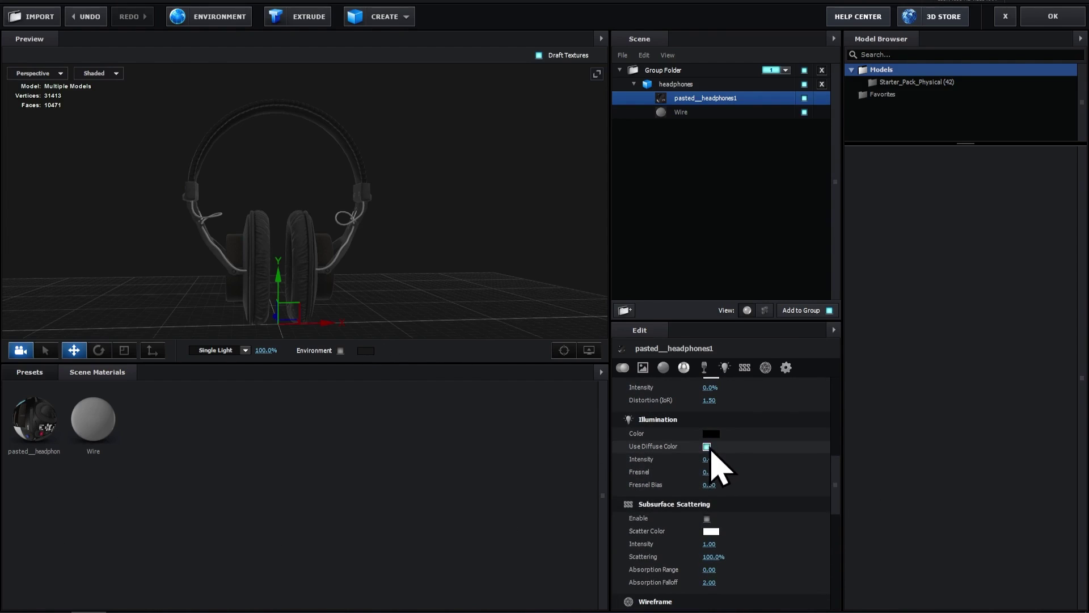
{"action": "scroll", "coordinate": [670, 485], "scroll_direction": "down", "scroll_amount": 5}
{"action": "scroll", "coordinate": [669, 485], "scroll_direction": "up", "scroll_amount": 2}
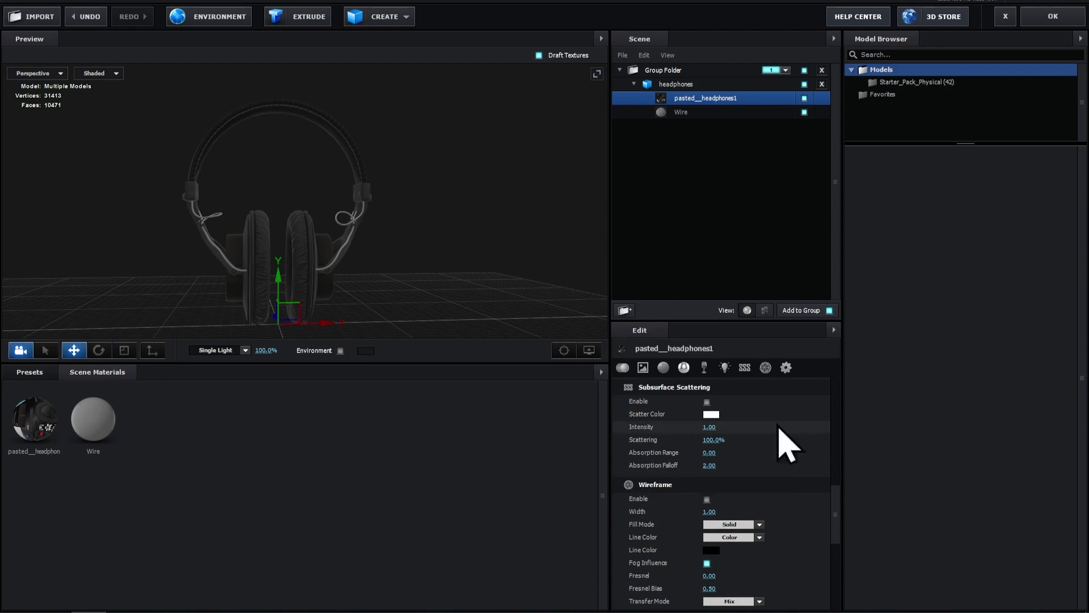
{"action": "scroll", "coordinate": [656, 547], "scroll_direction": "down", "scroll_amount": 2}
{"action": "scroll", "coordinate": [662, 545], "scroll_direction": "down", "scroll_amount": 4}
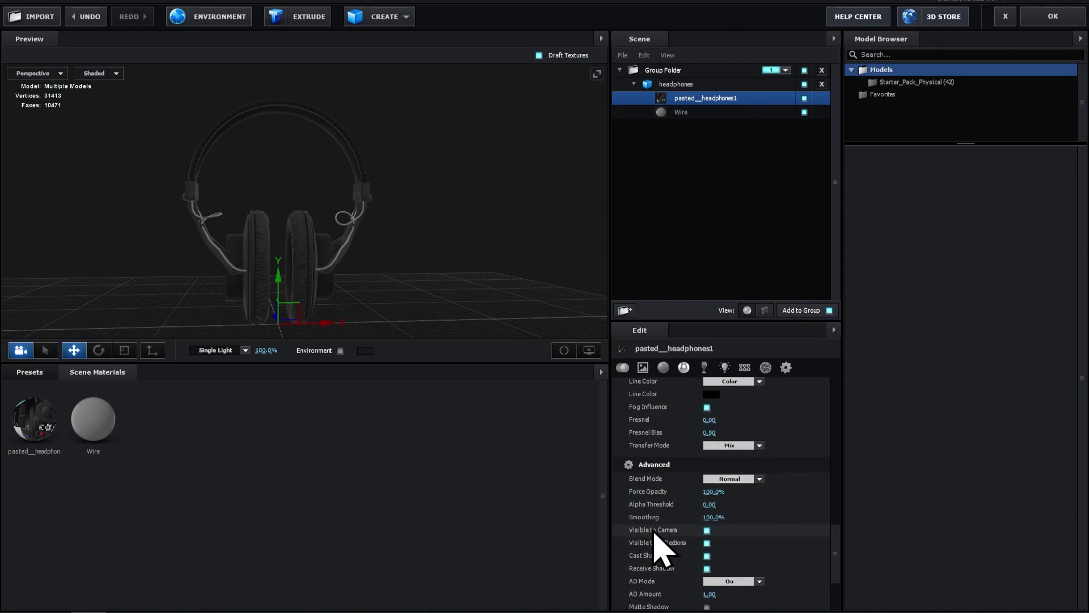
{"action": "scroll", "coordinate": [658, 530], "scroll_direction": "down", "scroll_amount": 1}
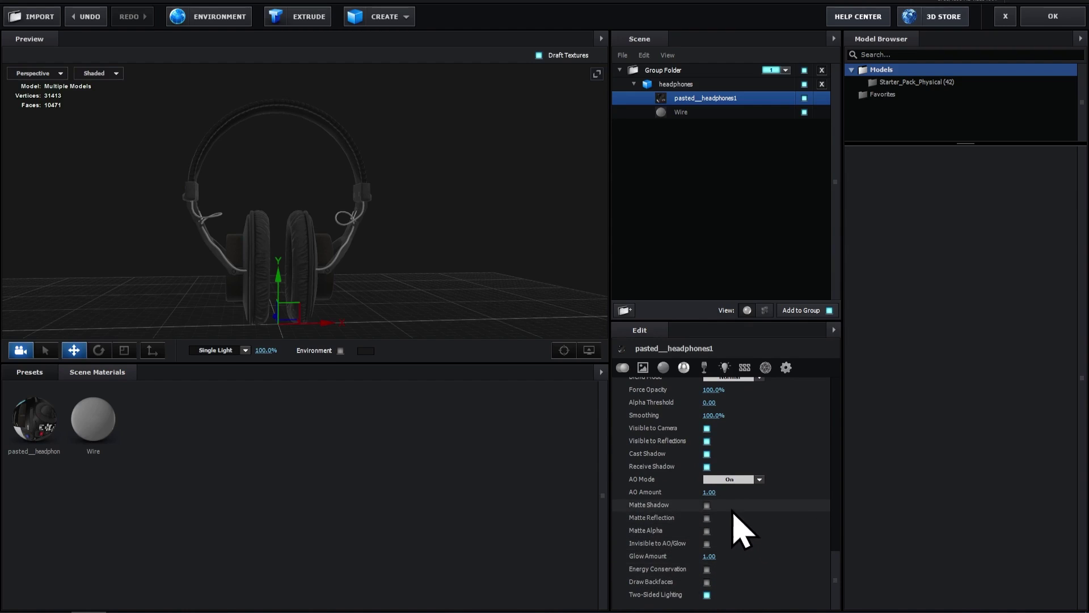
{"action": "mouse_move", "coordinate": [730, 512]}
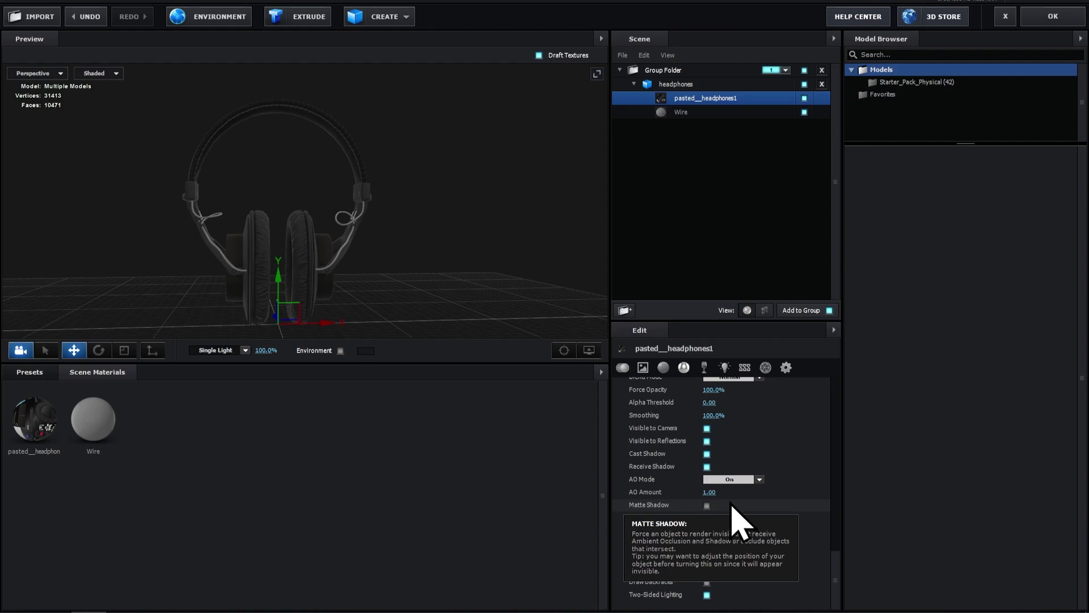
{"action": "scroll", "coordinate": [803, 523], "scroll_direction": "up", "scroll_amount": 2}
{"action": "scroll", "coordinate": [784, 511], "scroll_direction": "up", "scroll_amount": 1}
{"action": "scroll", "coordinate": [809, 482], "scroll_direction": "up", "scroll_amount": 2}
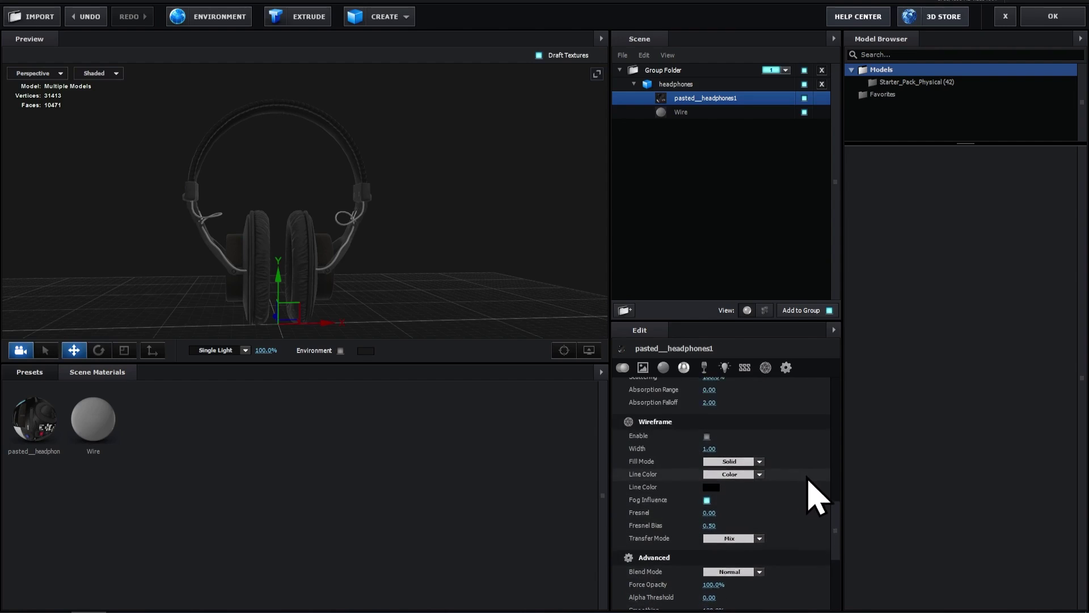
{"action": "scroll", "coordinate": [810, 486], "scroll_direction": "up", "scroll_amount": 3}
{"action": "scroll", "coordinate": [778, 505], "scroll_direction": "up", "scroll_amount": 3}
{"action": "scroll", "coordinate": [778, 503], "scroll_direction": "up", "scroll_amount": 3}
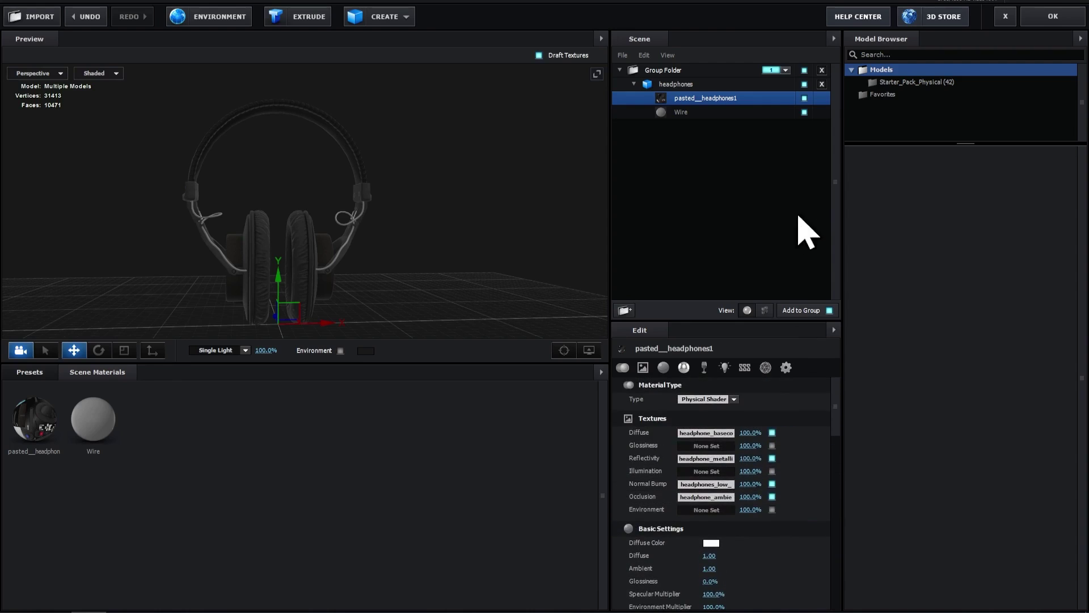
Enable Optimize Mesh on the headphones model, cutting vertices to 10579, and close Scene Setup.
{"action": "left_click", "coordinate": [786, 70]}
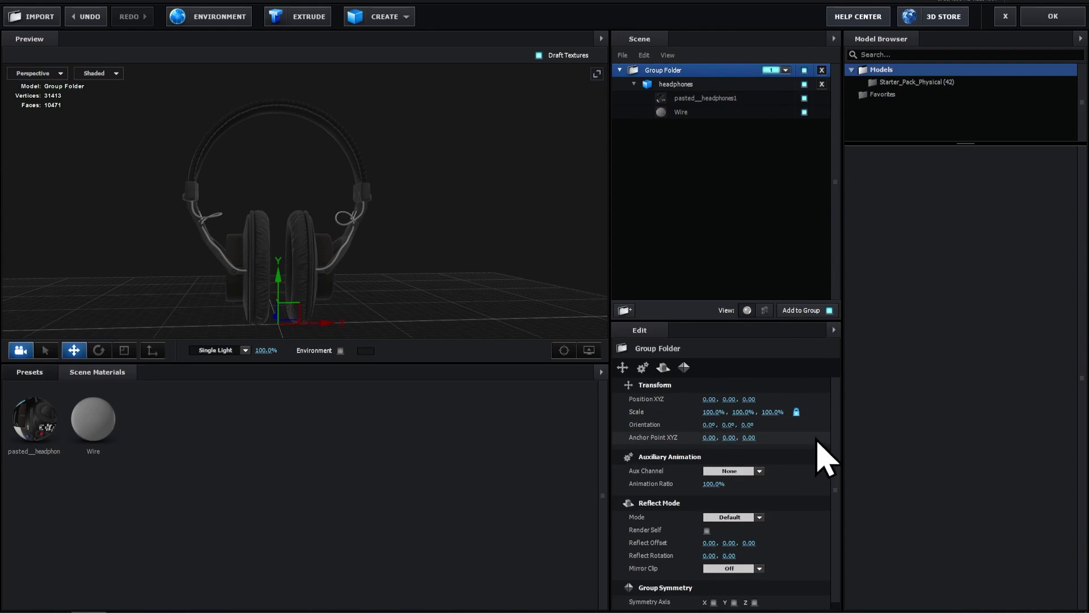
{"action": "key", "text": "Down"}
{"action": "scroll", "coordinate": [737, 544], "scroll_direction": "down", "scroll_amount": 3}
{"action": "scroll", "coordinate": [675, 579], "scroll_direction": "down", "scroll_amount": 3}
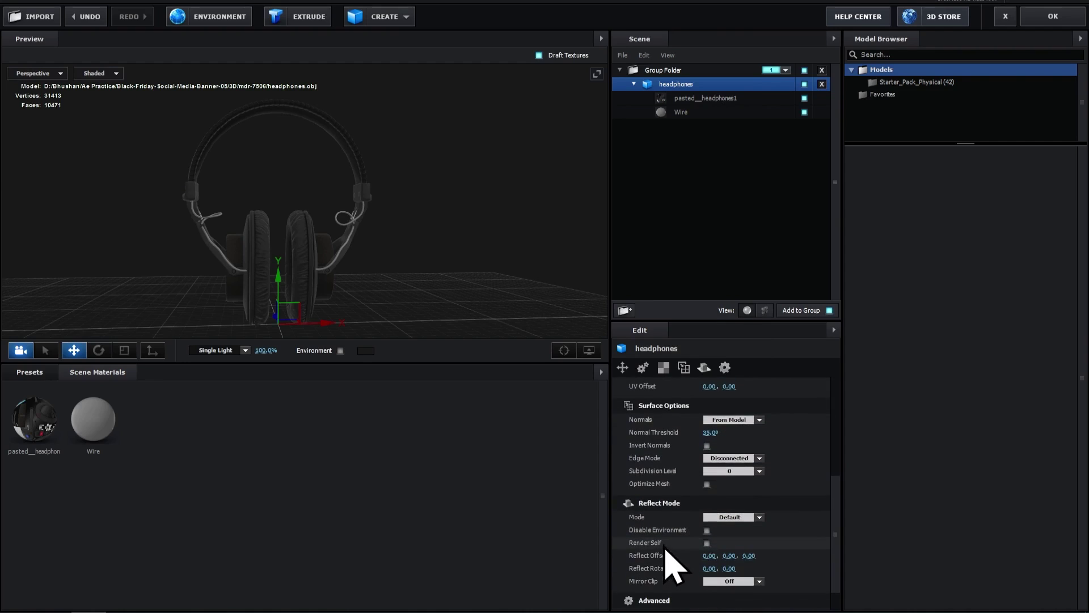
{"action": "left_click", "coordinate": [707, 484]}
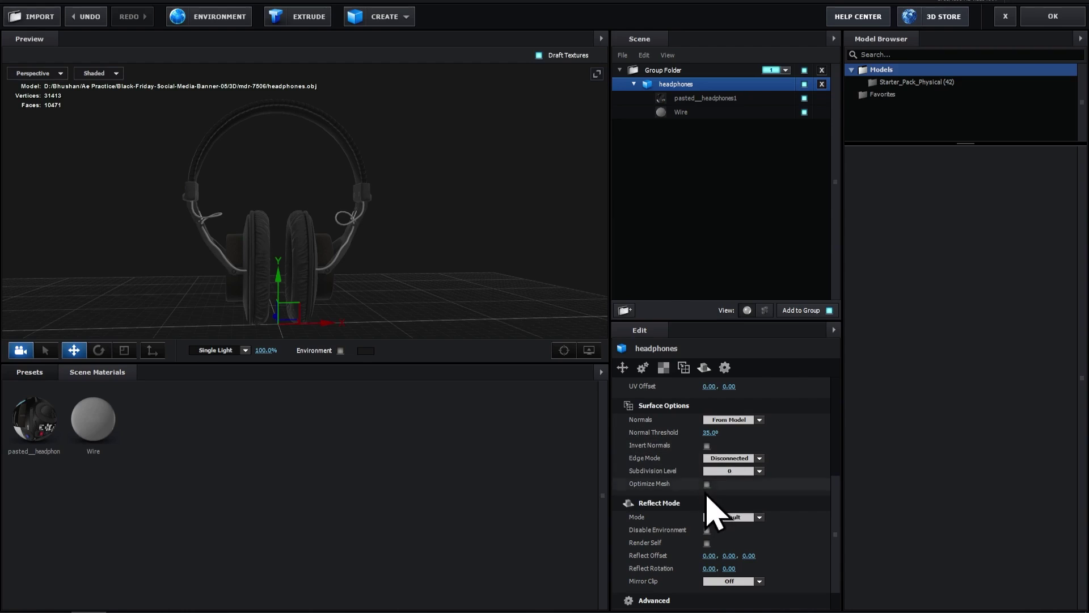
{"action": "scroll", "coordinate": [676, 493], "scroll_direction": "down", "scroll_amount": 1}
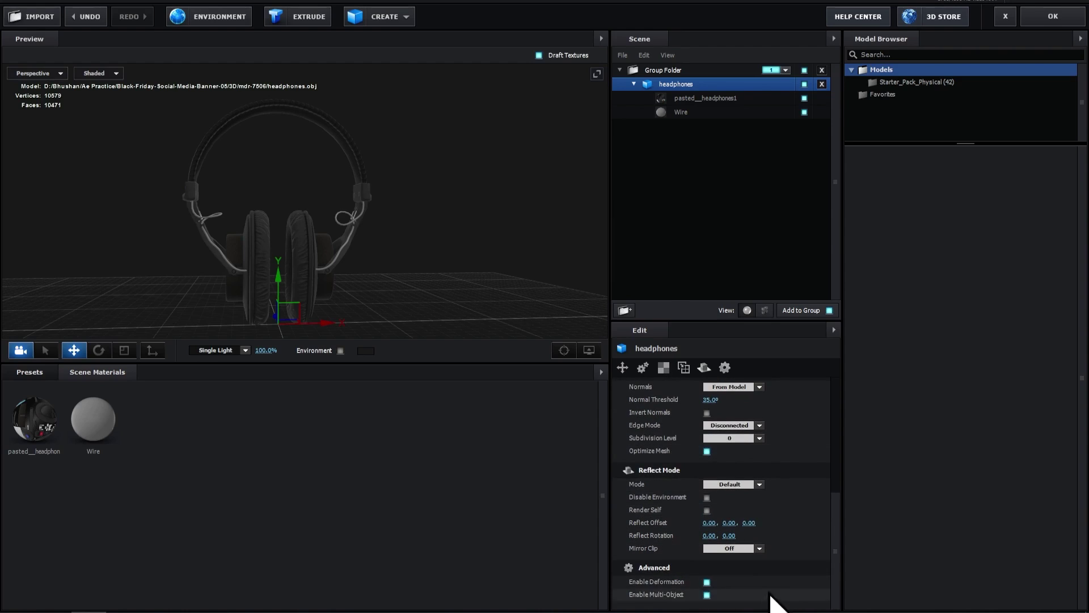
{"action": "scroll", "coordinate": [773, 567], "scroll_direction": "up", "scroll_amount": 6}
{"action": "left_click", "coordinate": [1061, 16]}
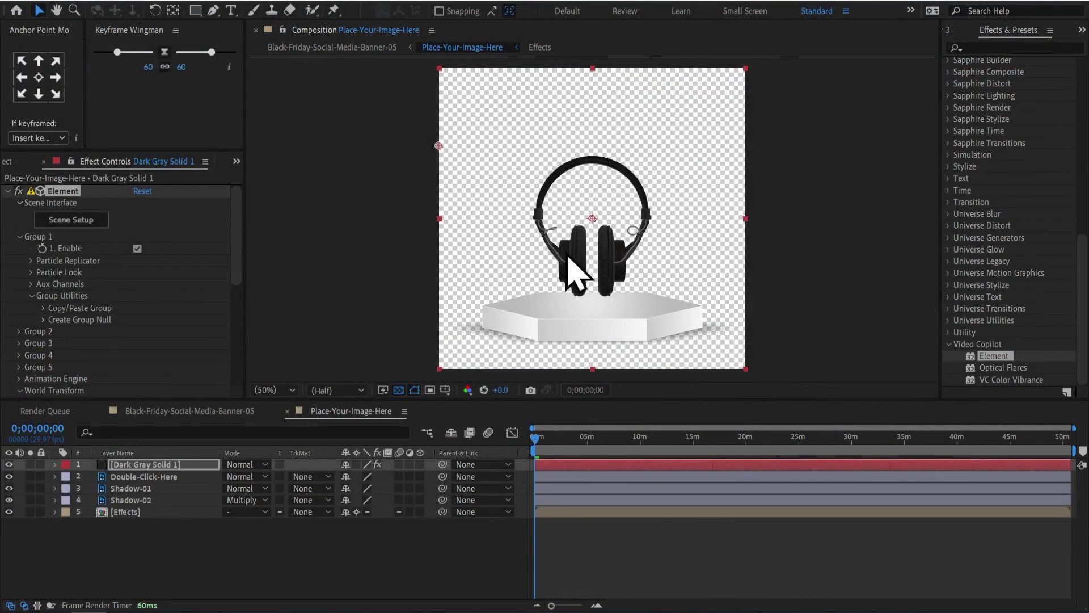
Add a spot light with a light cyan colour (B0F3FF) to the composition.
{"action": "right_click", "coordinate": [187, 556]}
{"action": "mouse_move", "coordinate": [317, 411]}
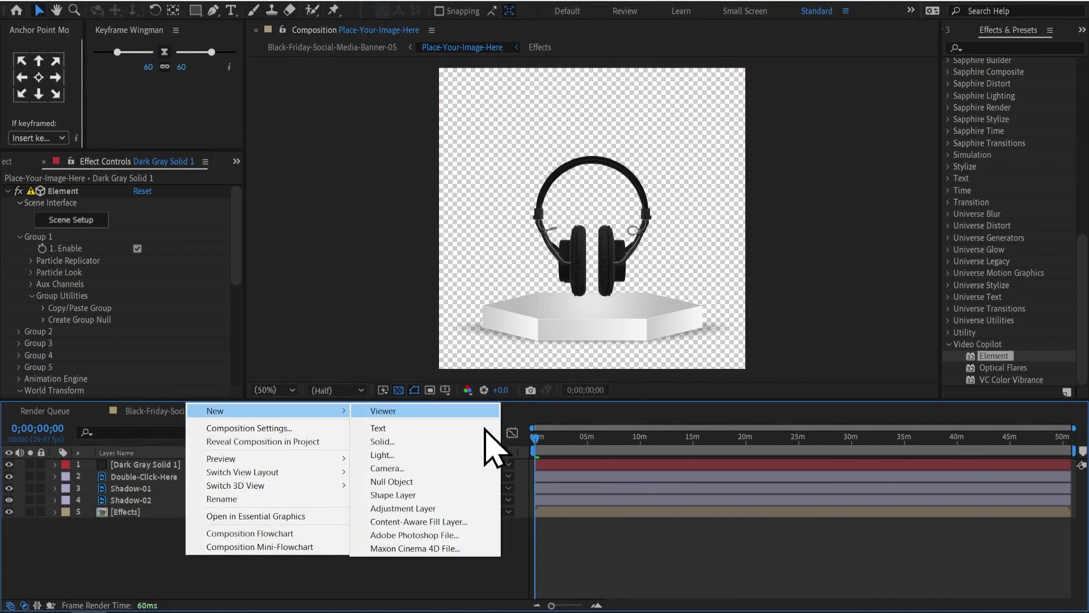
{"action": "left_click", "coordinate": [449, 455]}
{"action": "left_click_drag", "start_coordinate": [571, 106], "coordinate": [826, 80]}
{"action": "left_click", "coordinate": [787, 158]}
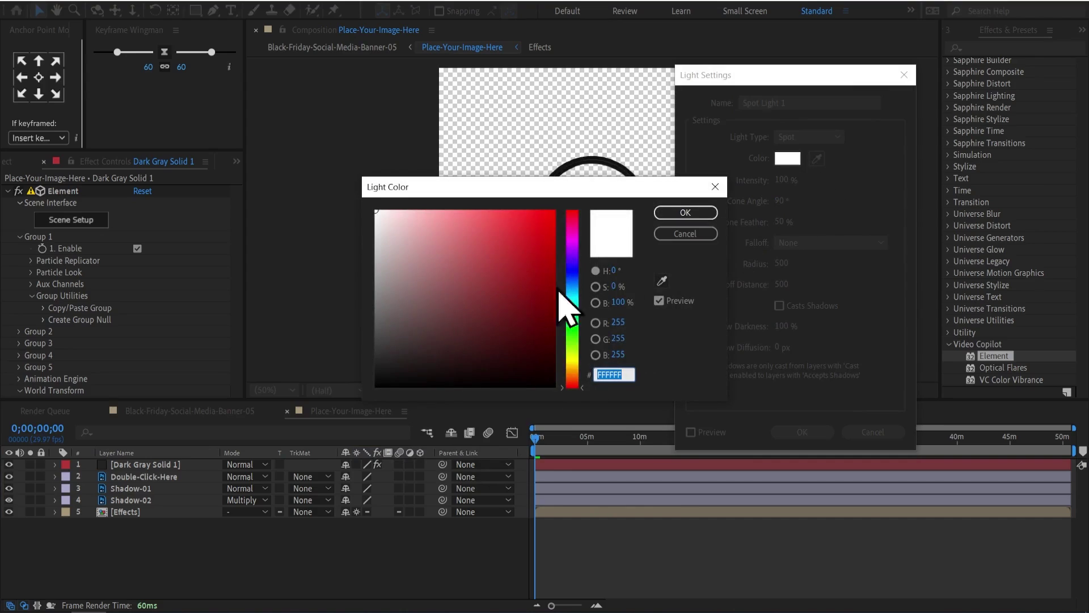
{"action": "left_click_drag", "start_coordinate": [574, 360], "coordinate": [579, 366]}
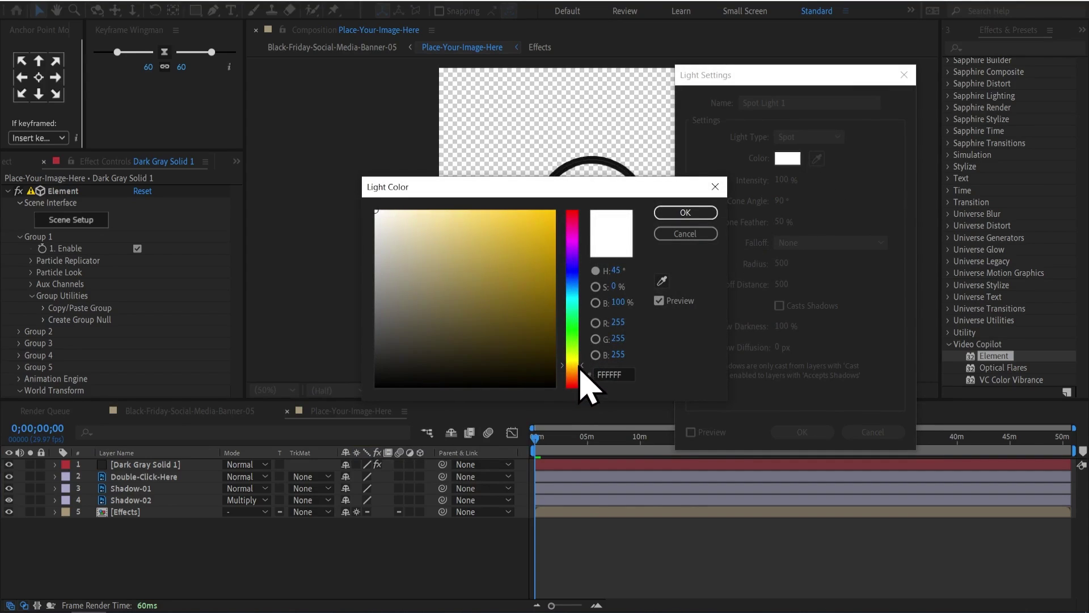
{"action": "left_click_drag", "start_coordinate": [575, 329], "coordinate": [574, 299]}
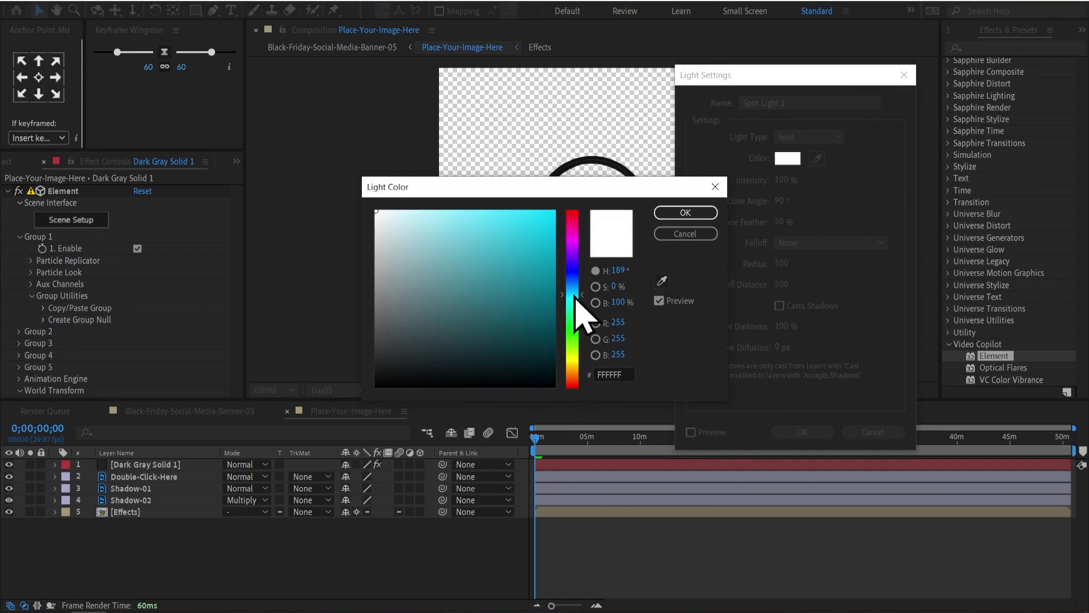
{"action": "left_click", "coordinate": [686, 212]}
{"action": "left_click", "coordinate": [789, 432]}
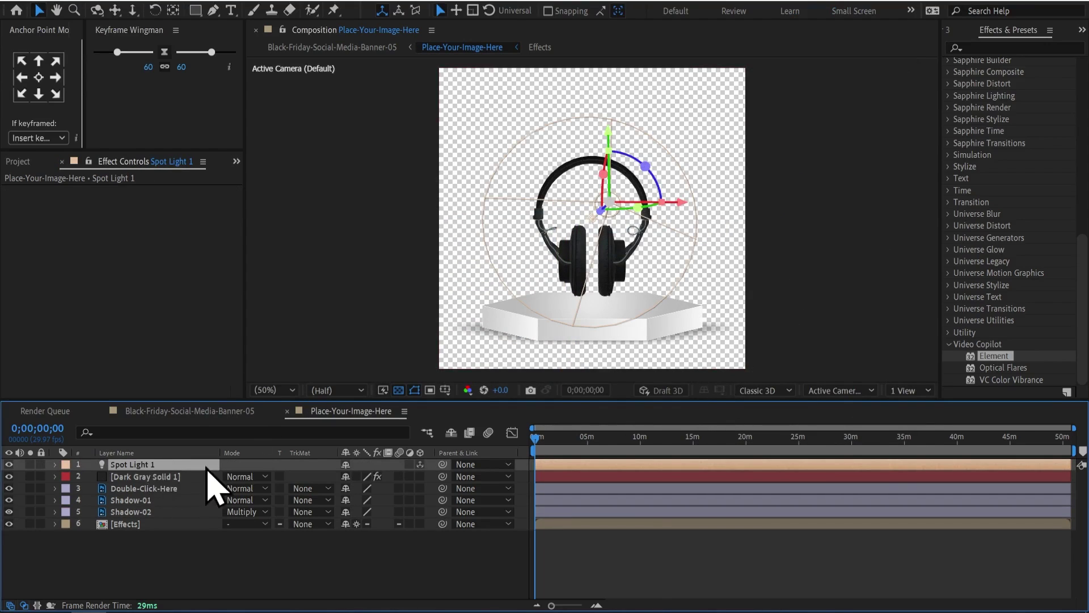
Turn on Casts Shadows for Spot Light 1.
{"action": "right_click", "coordinate": [128, 466]}
{"action": "key", "text": "Escape"}
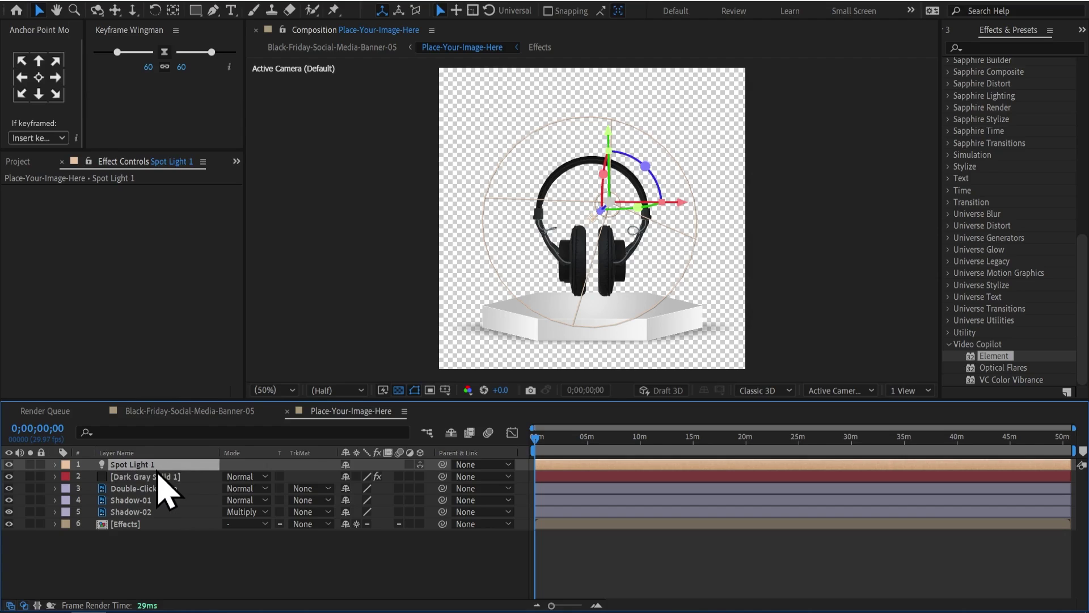
{"action": "double_click", "coordinate": [157, 467]}
{"action": "left_click_drag", "start_coordinate": [852, 83], "coordinate": [822, 67]}
{"action": "left_click", "coordinate": [750, 292]}
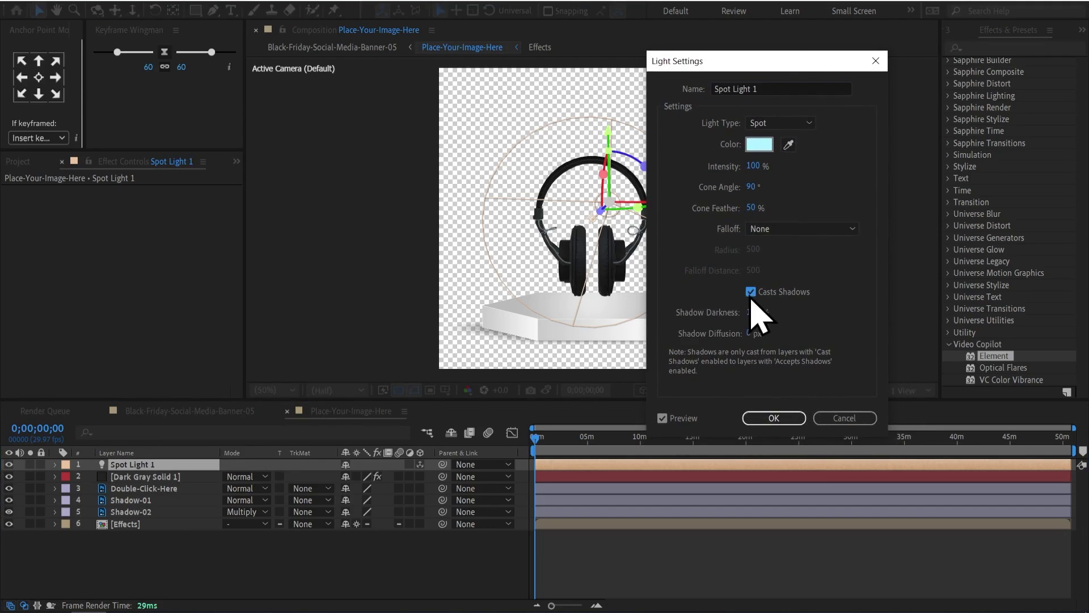
{"action": "left_click_drag", "start_coordinate": [753, 62], "coordinate": [838, 50]}
{"action": "left_click", "coordinate": [858, 405]}
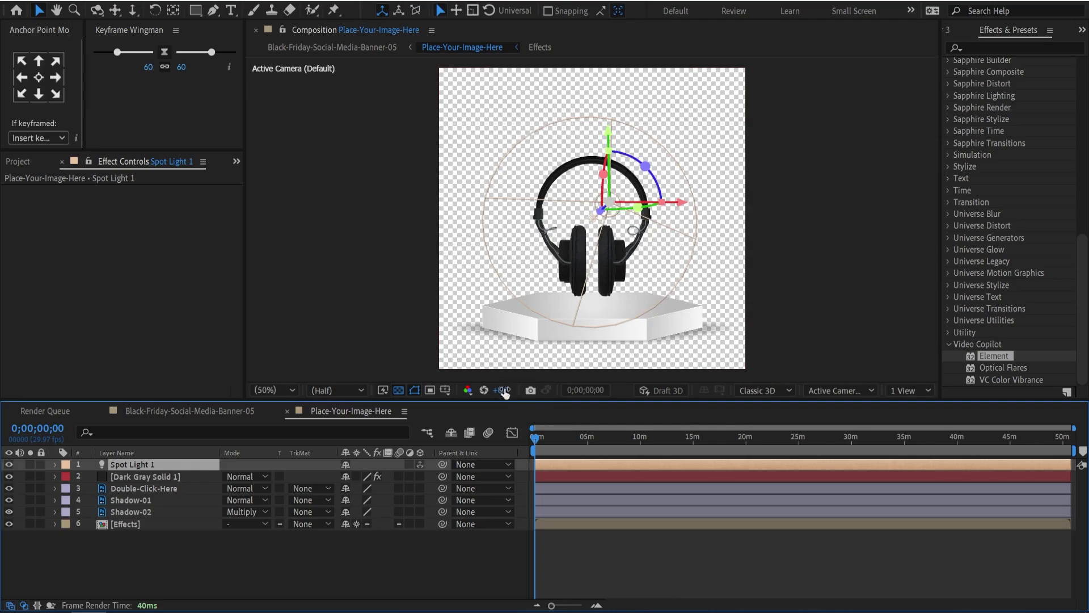
Hide the transparency grid and raise the spot light higher above the headphones.
{"action": "left_click", "coordinate": [399, 390]}
{"action": "left_click_drag", "start_coordinate": [609, 133], "coordinate": [605, 103]}
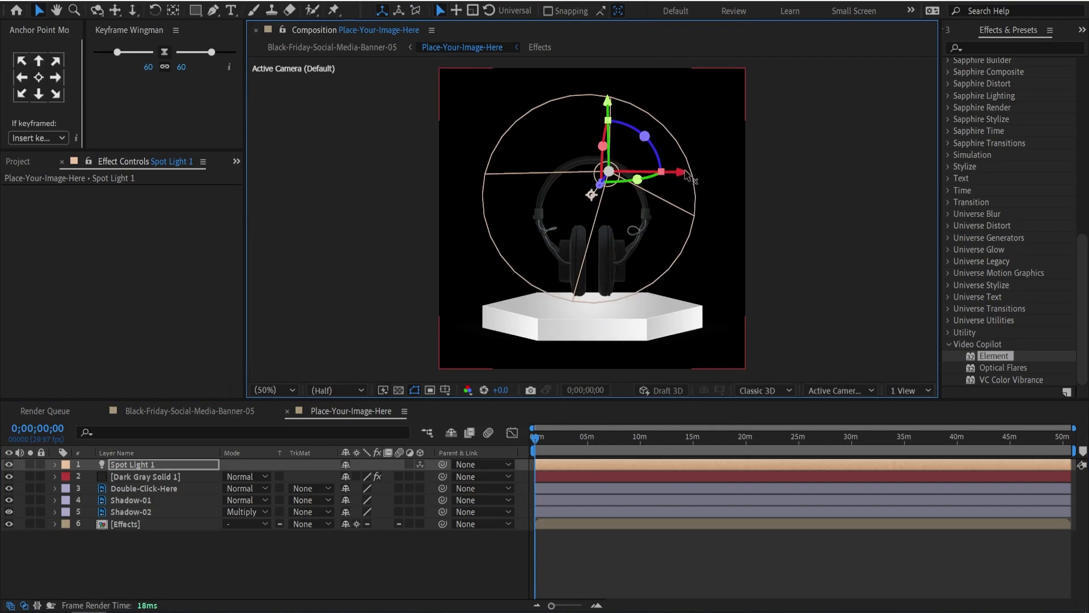
{"action": "mouse_move", "coordinate": [687, 173]}
{"action": "left_mouse_down"}
{"action": "mouse_move", "coordinate": [642, 166]}
{"action": "mouse_move", "coordinate": [597, 216]}
{"action": "mouse_move", "coordinate": [625, 180]}
{"action": "left_mouse_up"}
{"action": "key", "text": "comma"}
Lower the spot light onto the headphone headband in the Place-Your-Image-Here comp.
{"action": "scroll", "coordinate": [621, 207], "scroll_direction": "up", "scroll_amount": 6}
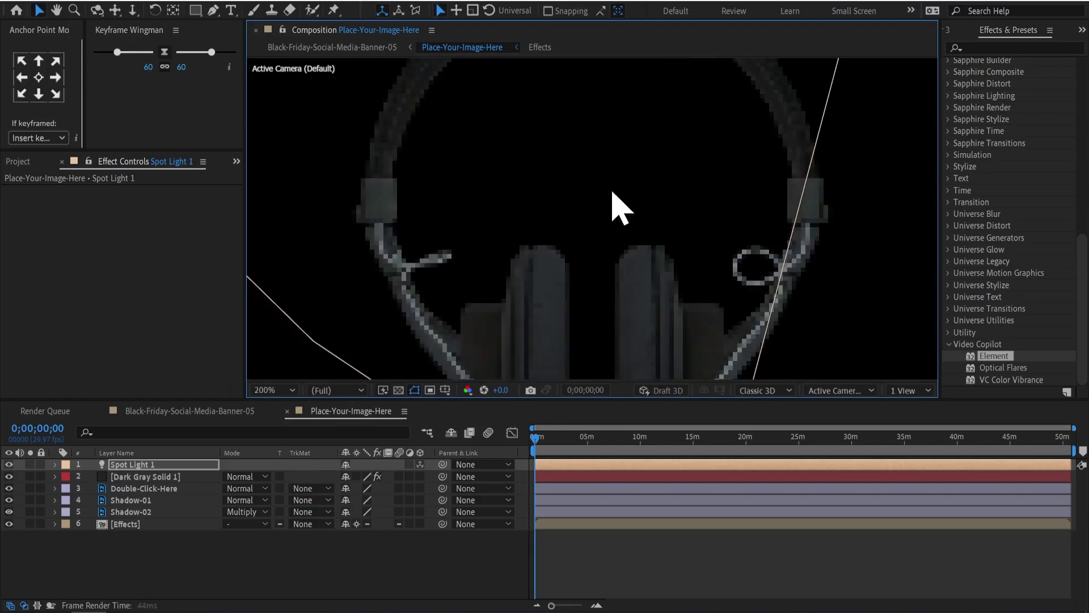
{"action": "scroll", "coordinate": [568, 262], "scroll_direction": "down", "scroll_amount": 2}
{"action": "left_click_drag", "start_coordinate": [645, 100], "coordinate": [649, 117]}
{"action": "scroll", "coordinate": [567, 233], "scroll_direction": "down", "scroll_amount": 2}
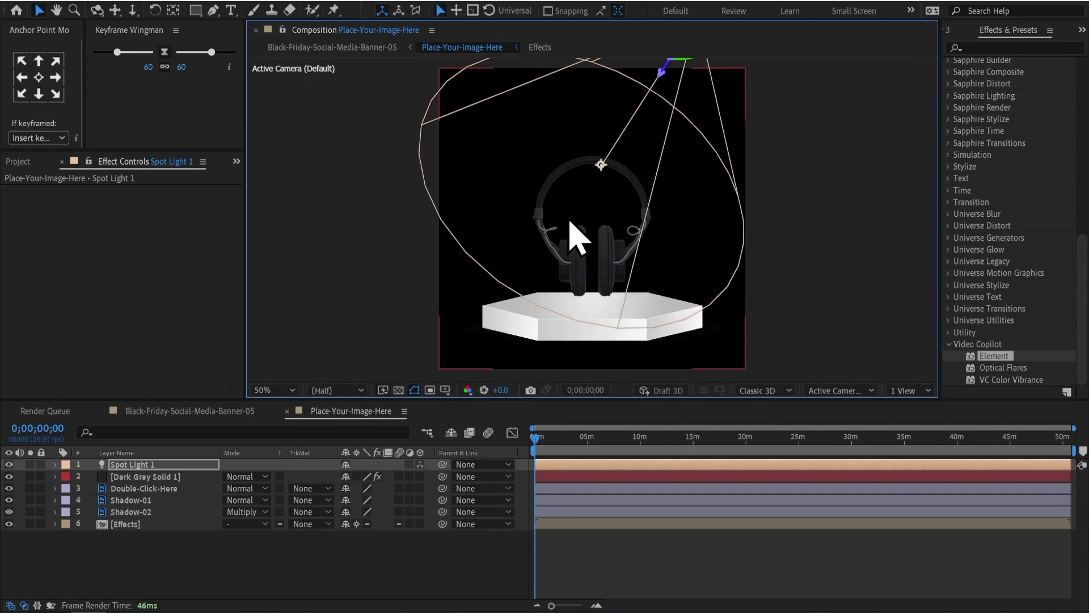
{"action": "left_click", "coordinate": [386, 47]}
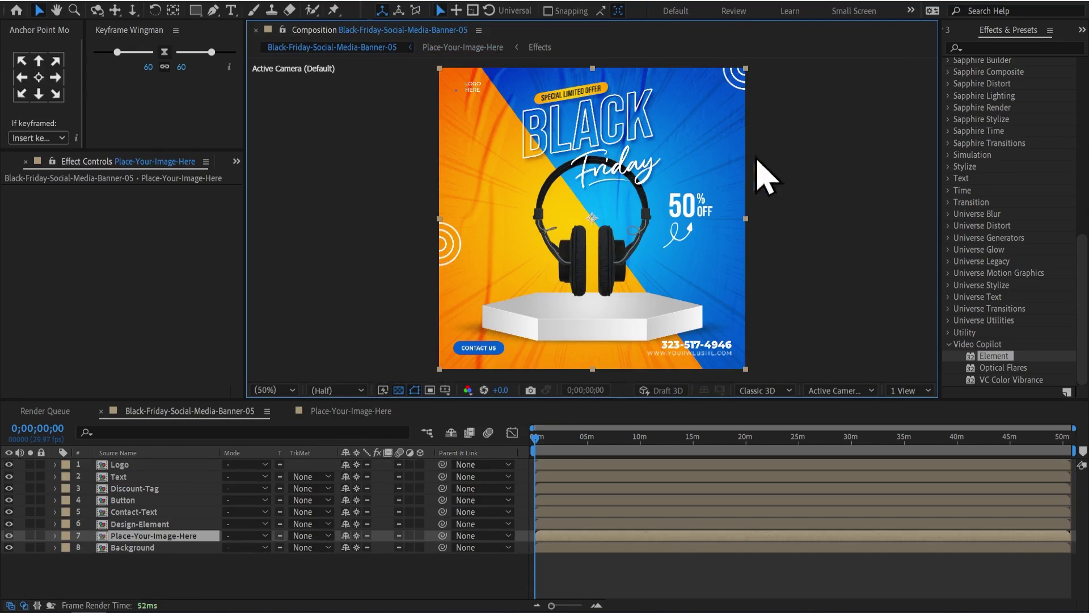
{"action": "left_click", "coordinate": [471, 47]}
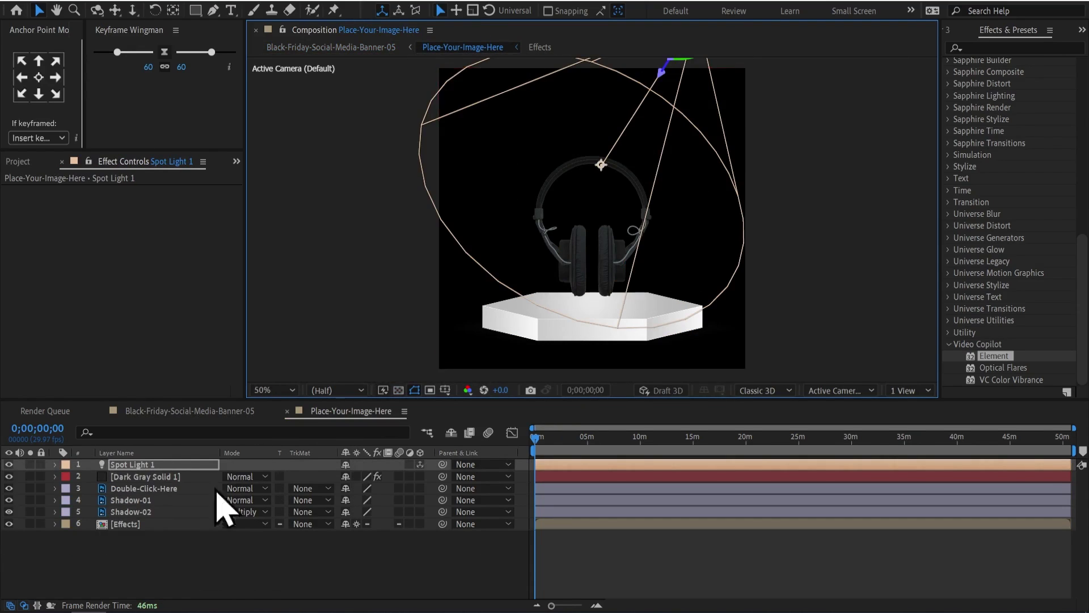
{"action": "left_click", "coordinate": [153, 570]}
In a four-view layout, position the spot light on the headphones from the Right, Top and Active Camera views.
{"action": "left_click", "coordinate": [910, 390]}
{"action": "left_click", "coordinate": [914, 435]}
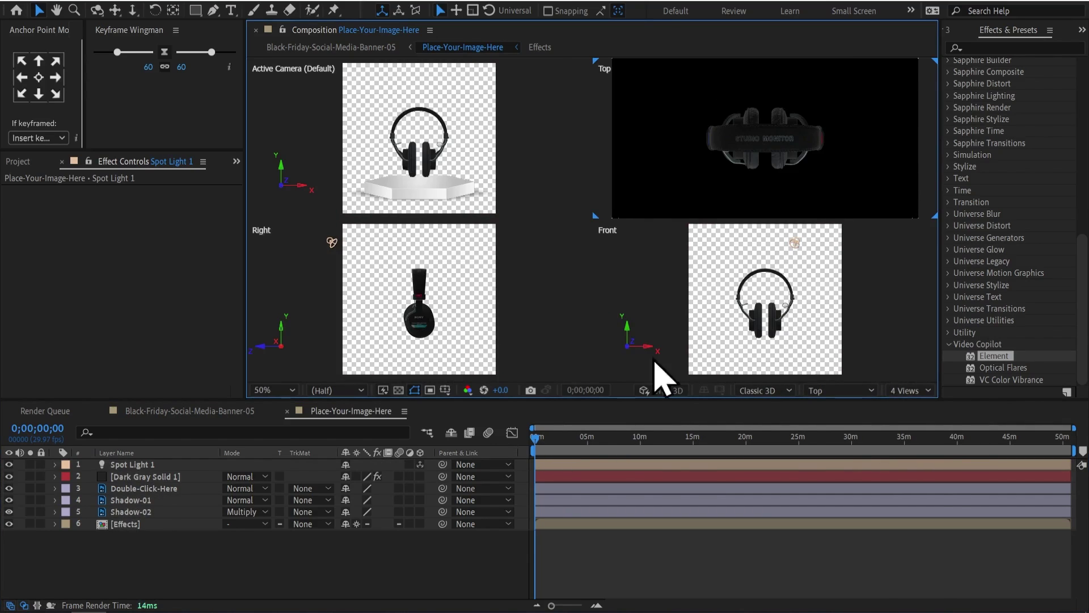
{"action": "left_click", "coordinate": [791, 246]}
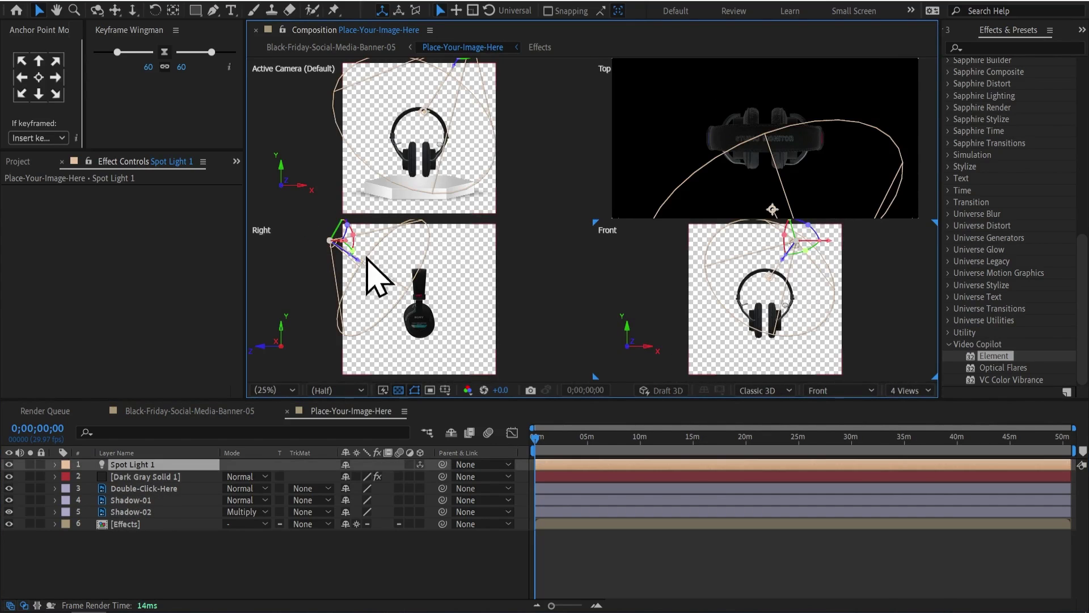
{"action": "left_click", "coordinate": [445, 260]}
{"action": "left_click", "coordinate": [639, 353]}
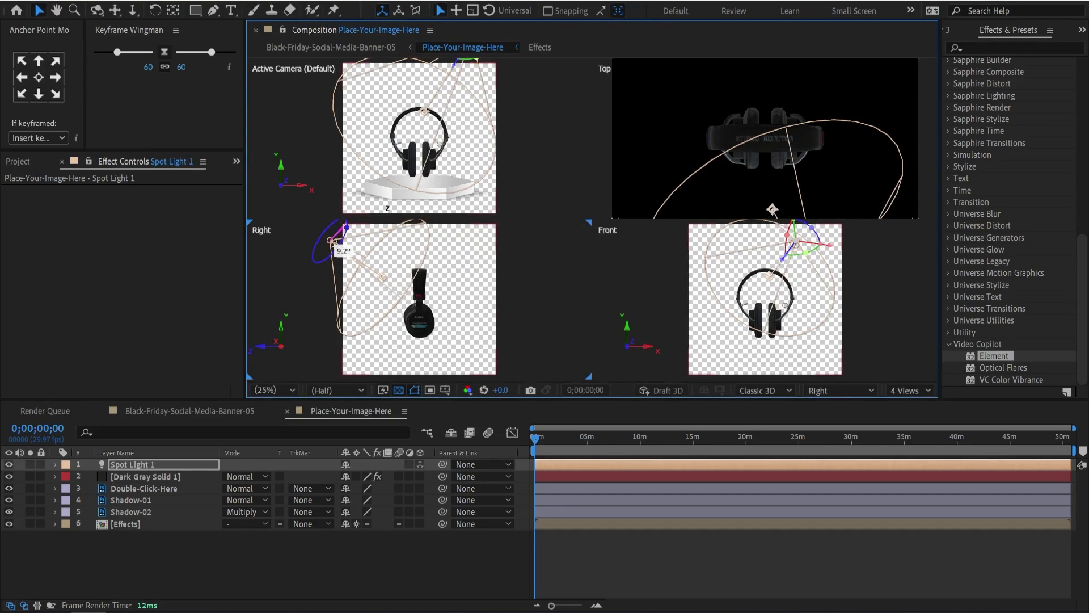
{"action": "left_click_drag", "start_coordinate": [369, 286], "coordinate": [353, 279]}
{"action": "scroll", "coordinate": [688, 170], "scroll_direction": "down", "scroll_amount": 2}
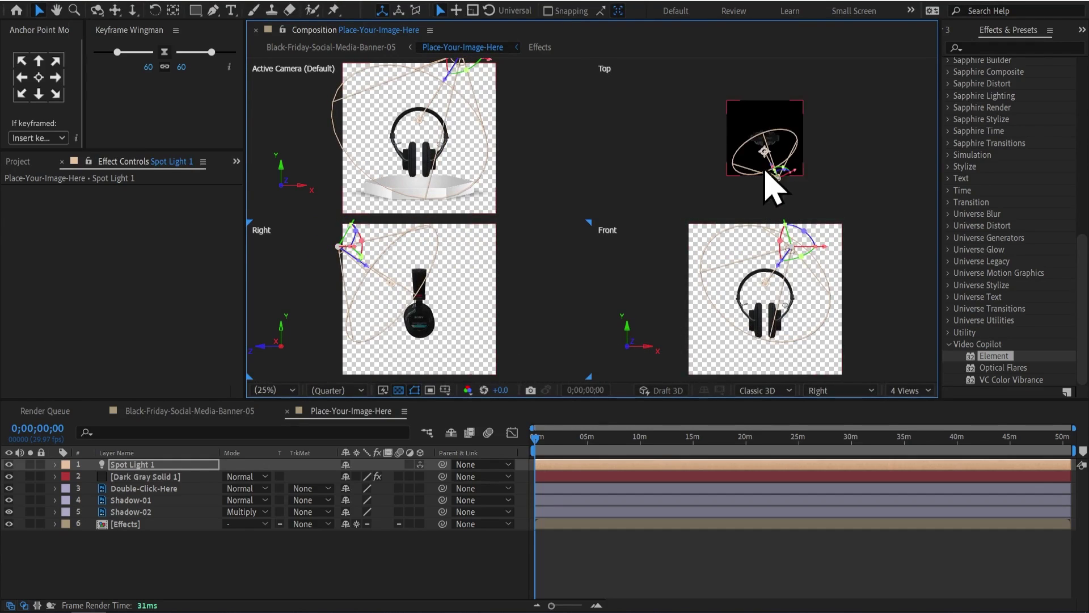
{"action": "left_click_drag", "start_coordinate": [769, 176], "coordinate": [767, 153]}
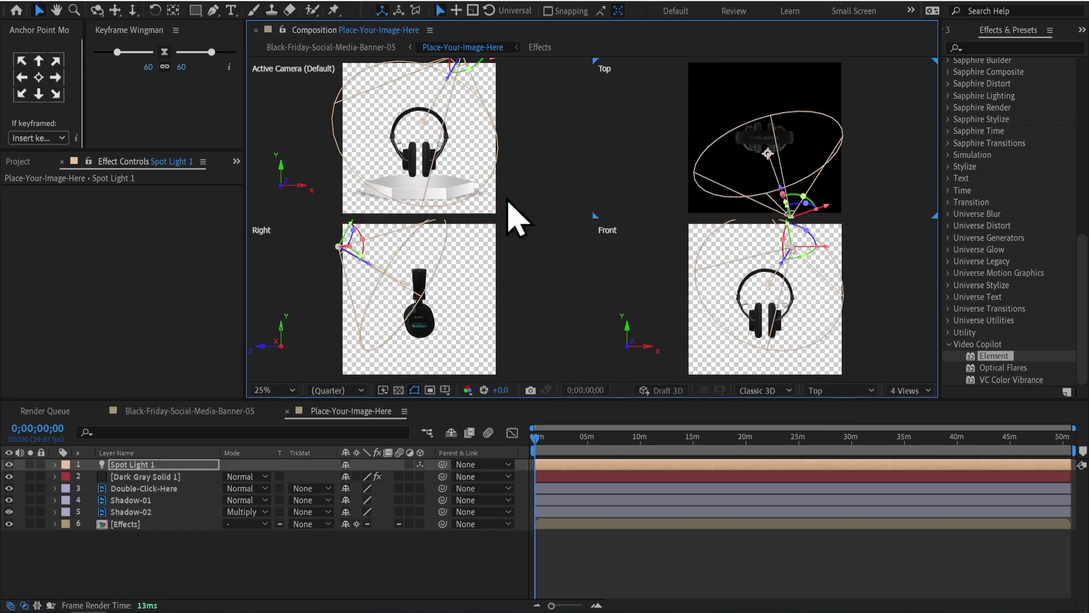
{"action": "left_click_drag", "start_coordinate": [443, 136], "coordinate": [414, 175]}
{"action": "mouse_move", "coordinate": [474, 98]}
{"action": "left_mouse_down"}
{"action": "mouse_move", "coordinate": [493, 102]}
{"action": "mouse_move", "coordinate": [434, 76]}
{"action": "left_mouse_up"}
{"action": "mouse_move", "coordinate": [372, 268]}
{"action": "left_mouse_down"}
{"action": "mouse_move", "coordinate": [342, 257]}
{"action": "mouse_move", "coordinate": [392, 274]}
{"action": "left_mouse_up"}
Raise Spot Light 1's intensity to 329%.
{"action": "double_click", "coordinate": [141, 464]}
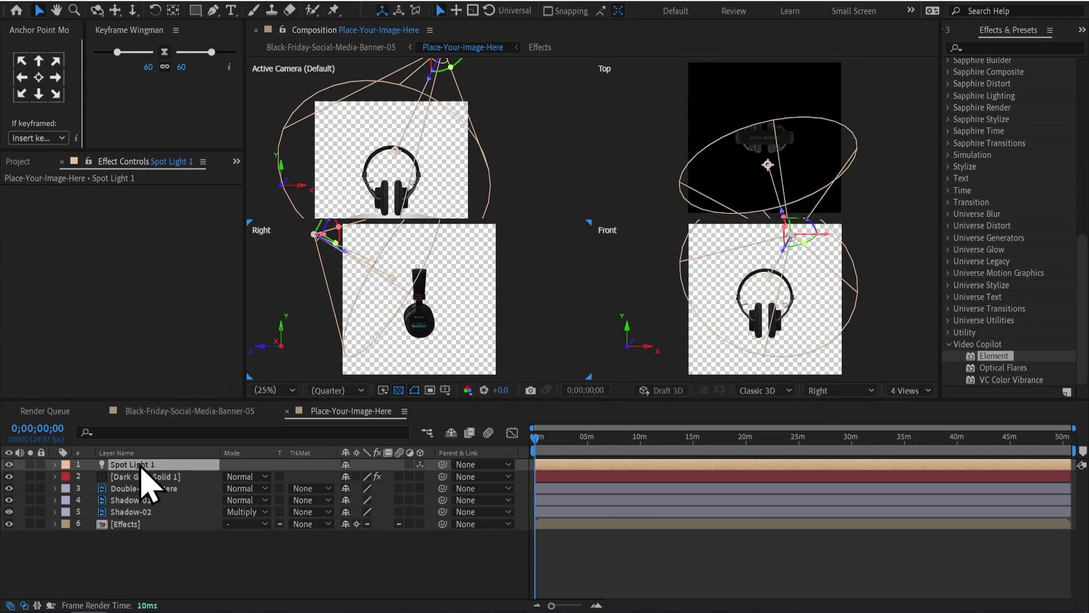
{"action": "left_click_drag", "start_coordinate": [839, 157], "coordinate": [854, 157]}
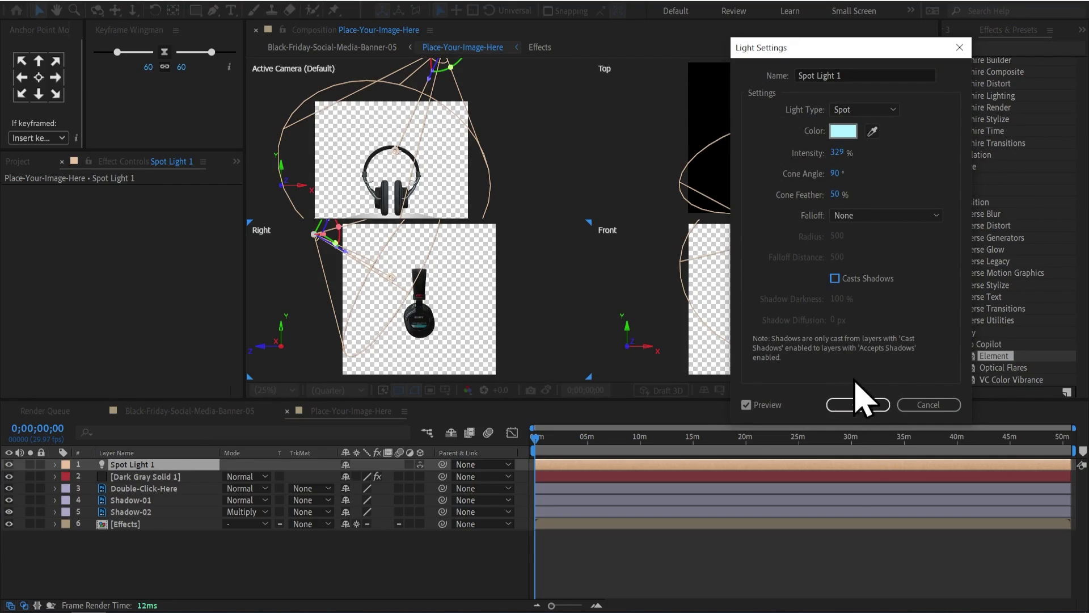
{"action": "left_click", "coordinate": [858, 405]}
Go back to a single Active Camera view and switch to the Black-Friday-Social-Media-Banner-05 comp.
{"action": "left_click", "coordinate": [902, 392]}
{"action": "left_click", "coordinate": [902, 414]}
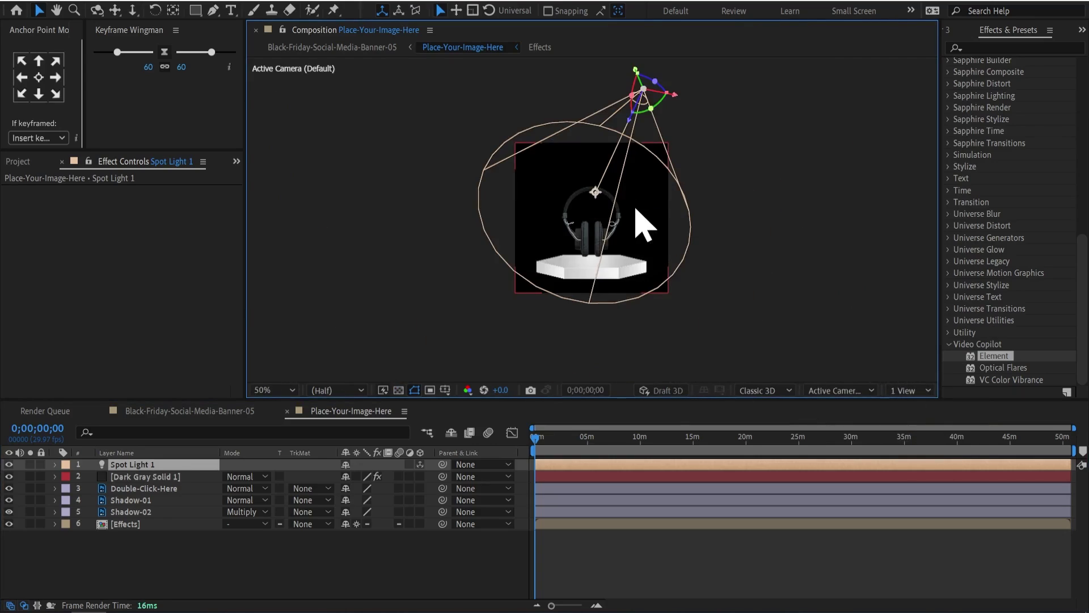
{"action": "left_click", "coordinate": [676, 304]}
{"action": "left_click", "coordinate": [332, 47]}
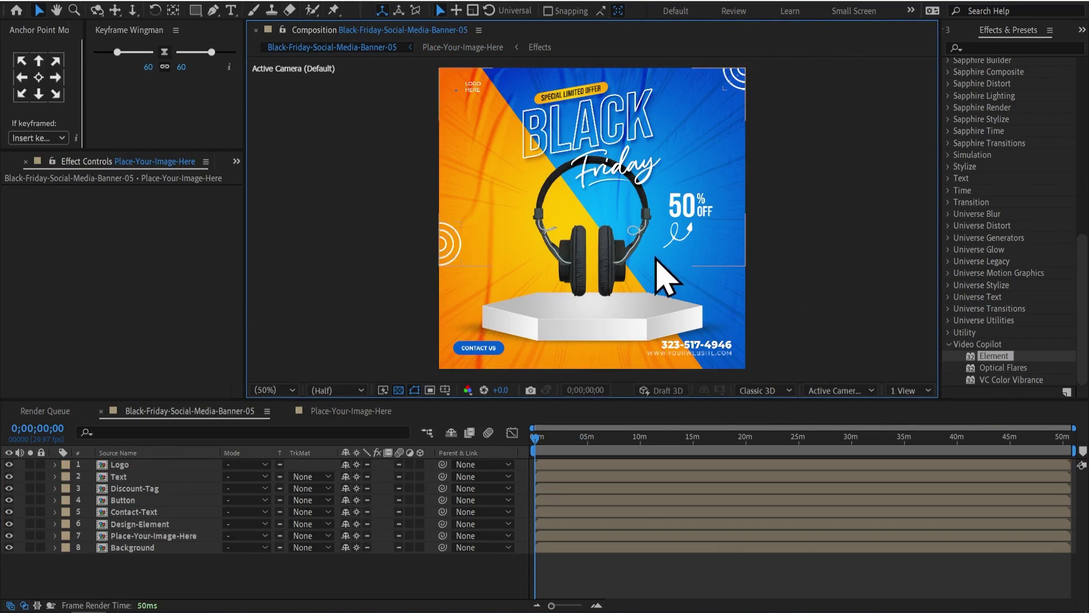
Apply a Drop Shadow, found by searching 'drop', to the 50% OFF discount tag.
{"action": "left_click", "coordinate": [429, 82]}
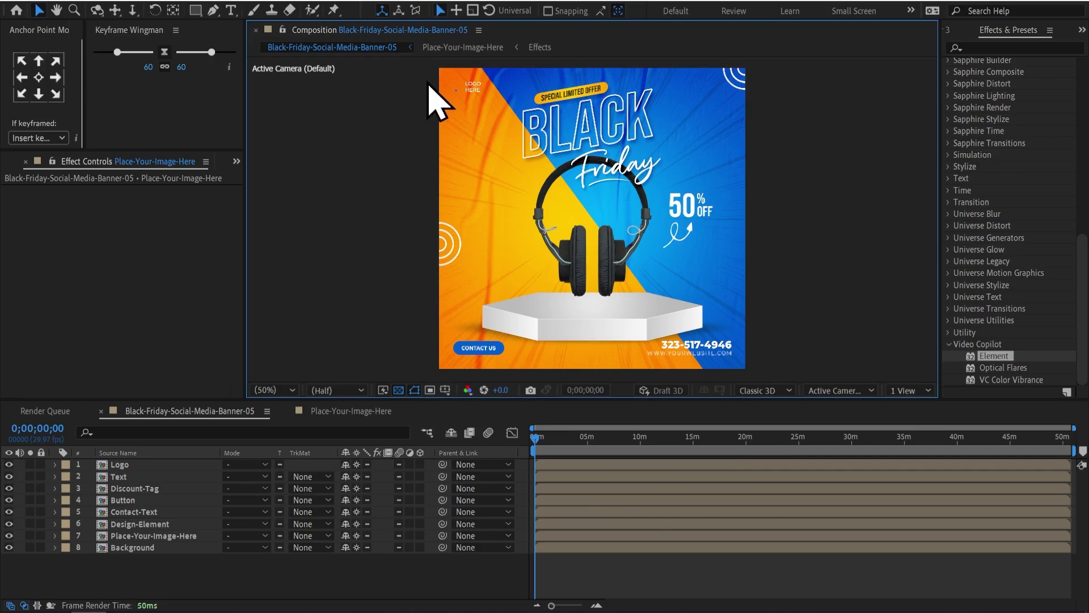
{"action": "left_click", "coordinate": [692, 225]}
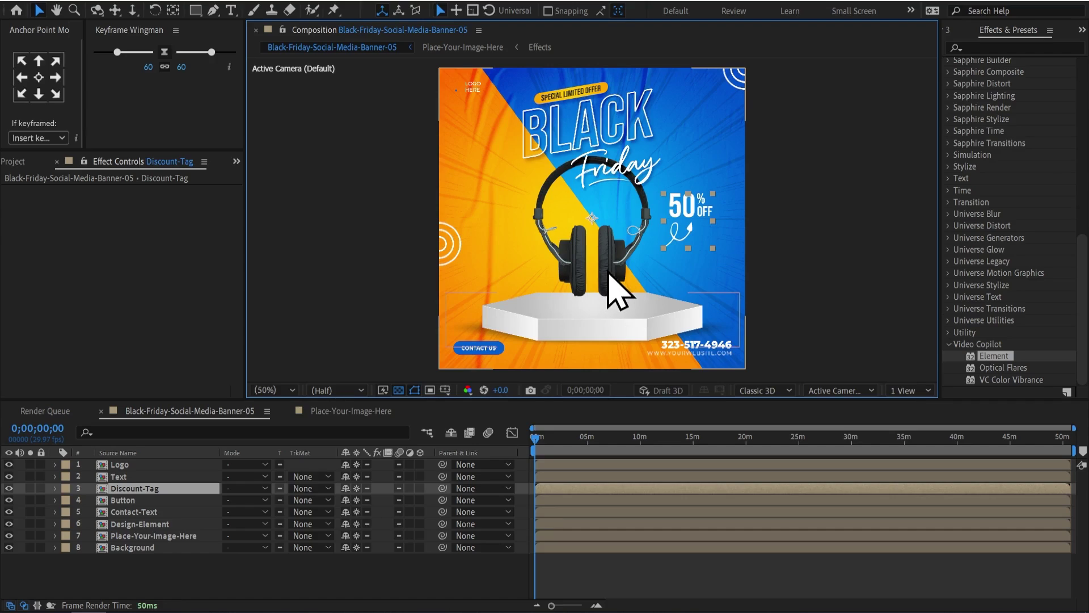
{"action": "left_click", "coordinate": [1015, 48]}
{"action": "type", "text": "drop"}
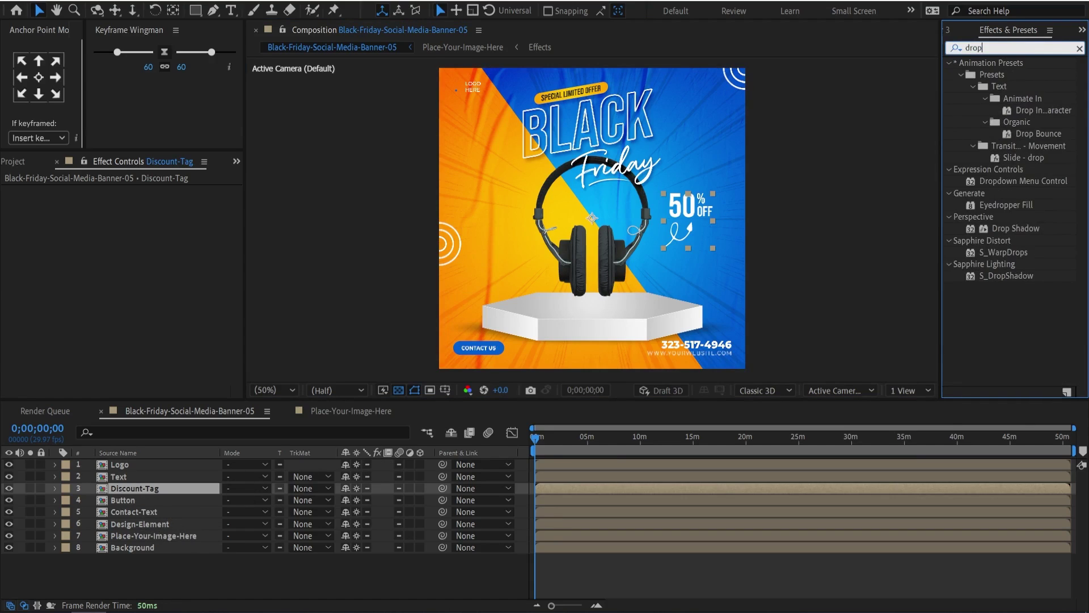
{"action": "double_click", "coordinate": [1016, 228]}
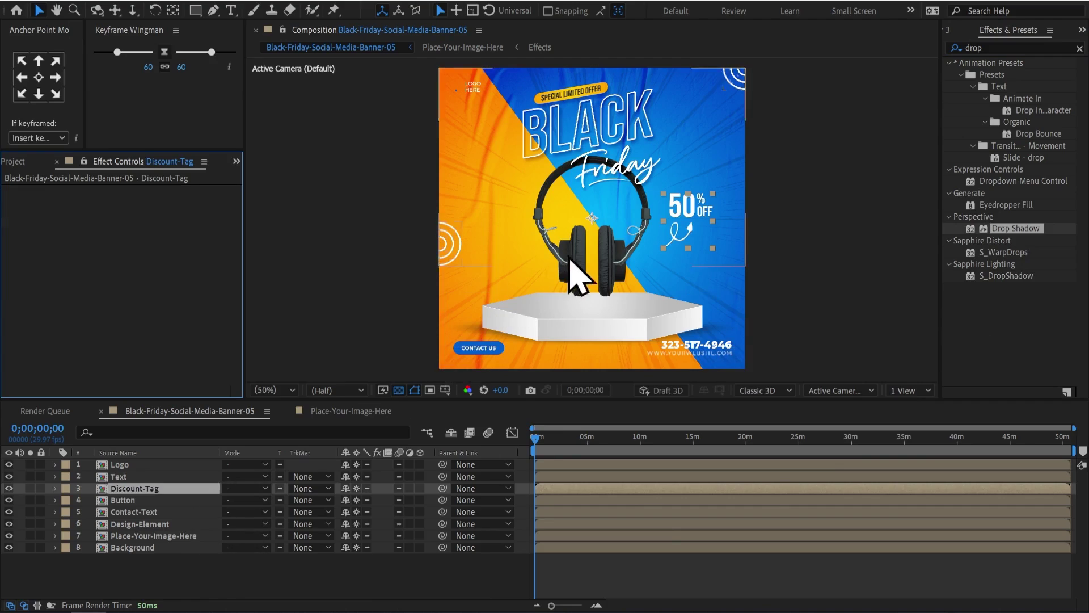
Open the Place-Your-Image-Here composition from the headphone artwork layer.
{"action": "left_click", "coordinate": [566, 276]}
{"action": "left_click", "coordinate": [153, 536]}
{"action": "double_click", "coordinate": [122, 535]}
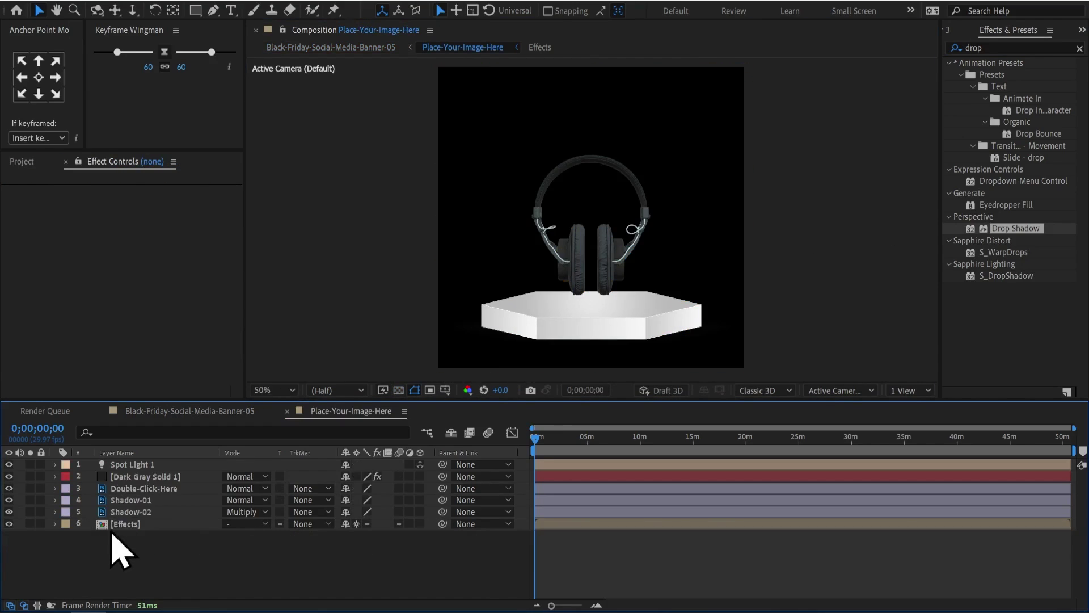
Test a Drop Shadow with a rotated direction on the headphone render, then delete it.
{"action": "double_click", "coordinate": [1016, 228]}
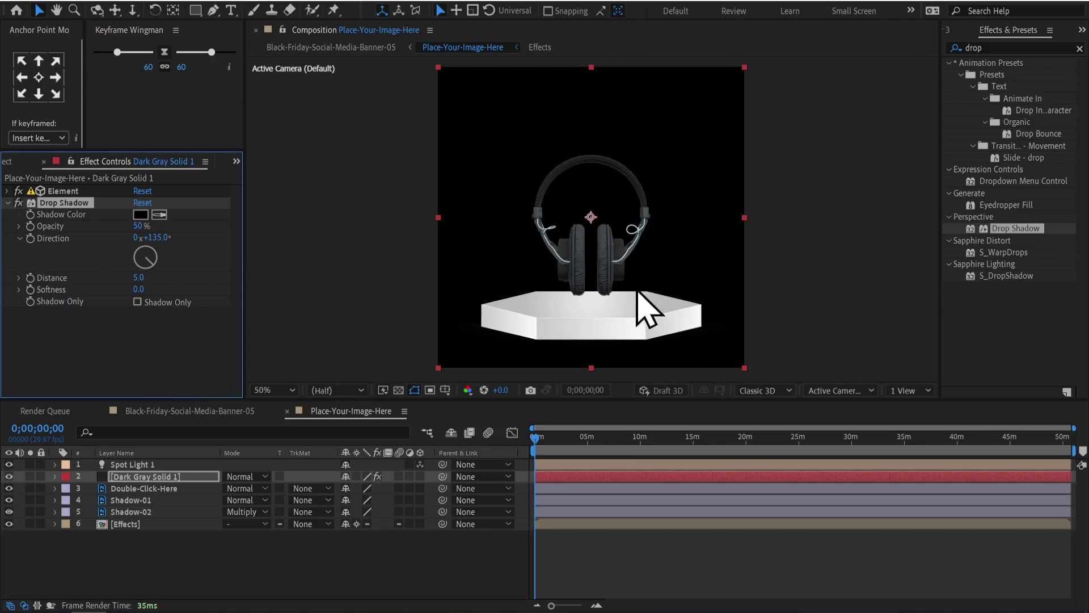
{"action": "scroll", "coordinate": [628, 250], "scroll_direction": "up", "scroll_amount": 2}
{"action": "left_click_drag", "start_coordinate": [156, 242], "coordinate": [184, 244]}
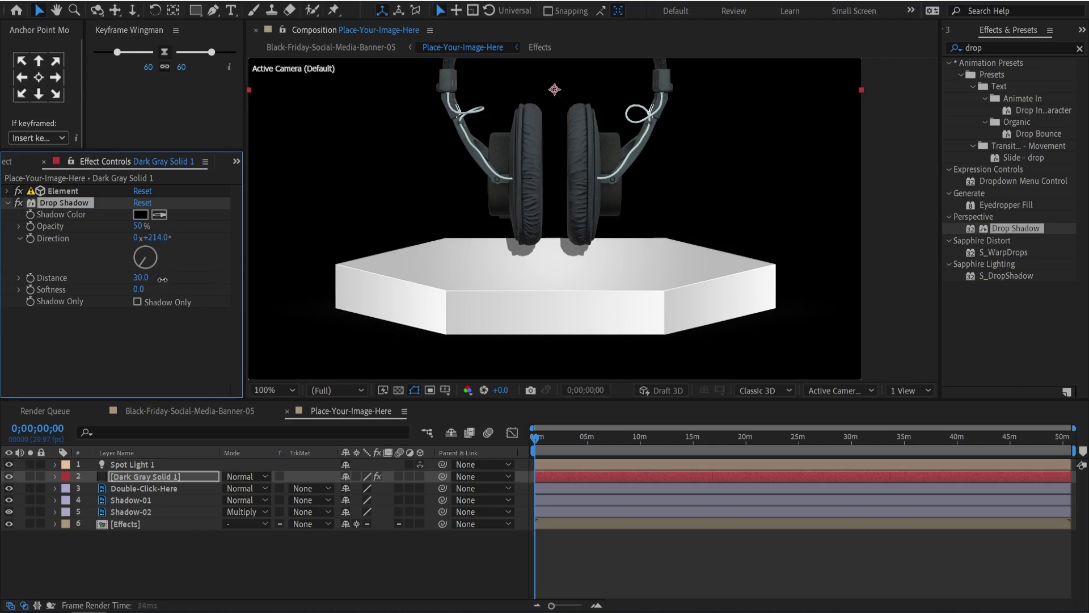
{"action": "key", "text": "Delete"}
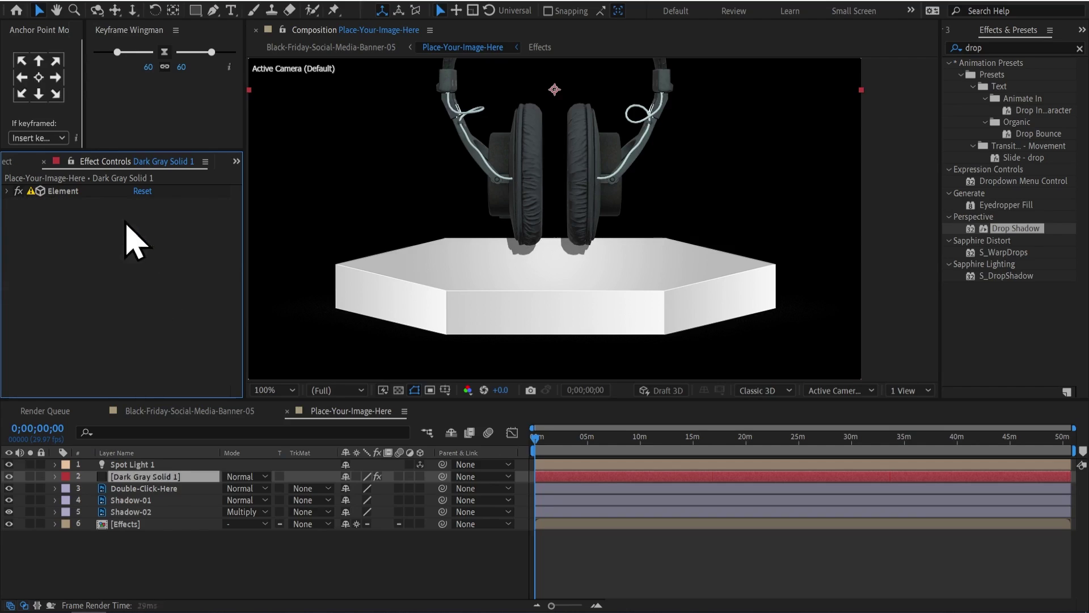
Draw a flat ellipse across the pedestal top with a dark grey 1C1C1C fill.
{"action": "left_click", "coordinate": [174, 478]}
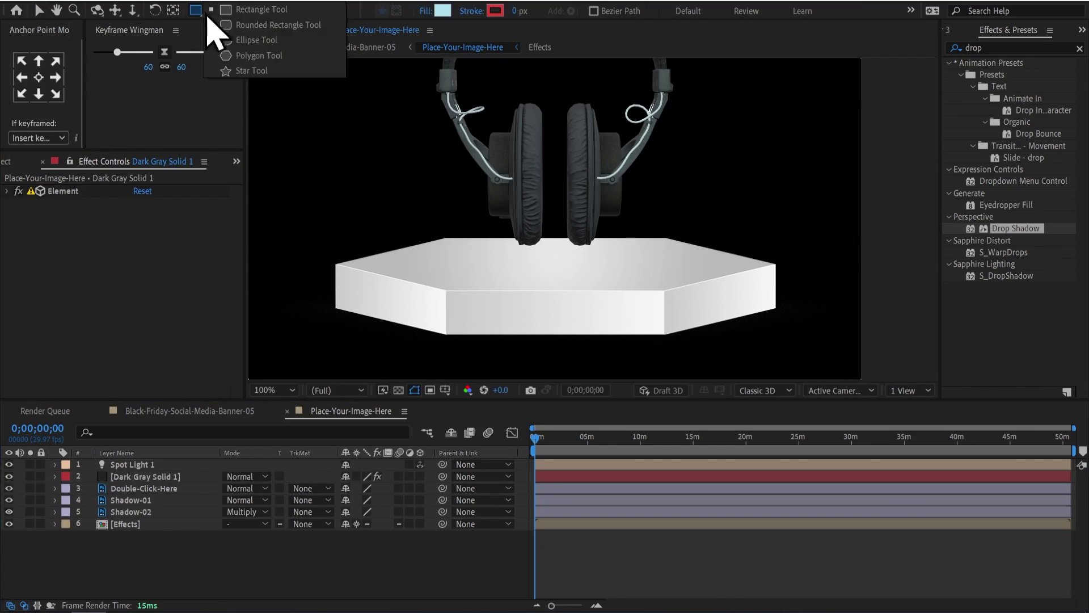
{"action": "left_click_drag", "start_coordinate": [195, 10], "coordinate": [255, 36]}
{"action": "left_click", "coordinate": [206, 590]}
{"action": "mouse_move", "coordinate": [528, 258]}
{"action": "left_mouse_down"}
{"action": "mouse_move", "coordinate": [672, 269]}
{"action": "mouse_move", "coordinate": [624, 265]}
{"action": "left_mouse_up"}
{"action": "key", "text": "super+space"}
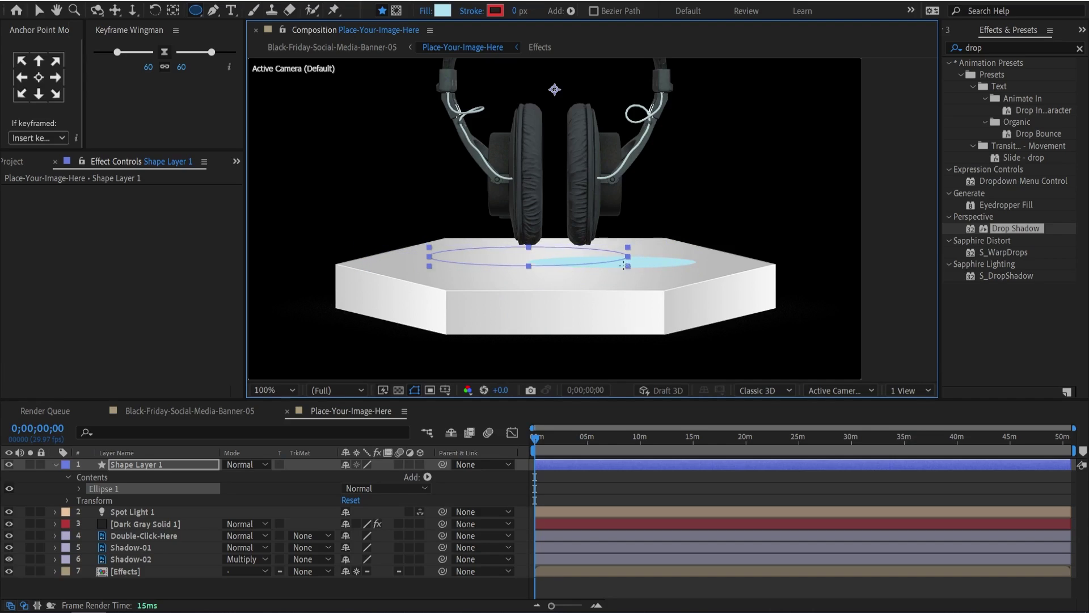
{"action": "left_click", "coordinate": [443, 11]}
{"action": "left_click", "coordinate": [374, 368]}
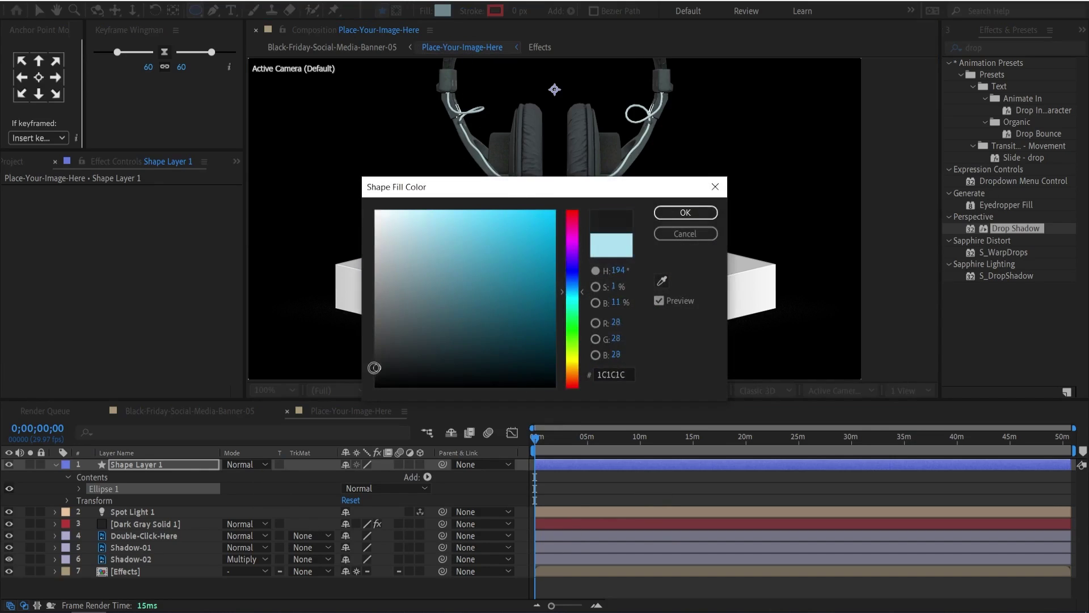
{"action": "left_click", "coordinate": [681, 214]}
Blur the ellipse with Fast Box Blur at radius 14, nudge it right, and centre its anchor.
{"action": "left_click", "coordinate": [999, 48]}
{"action": "type", "text": "fast"}
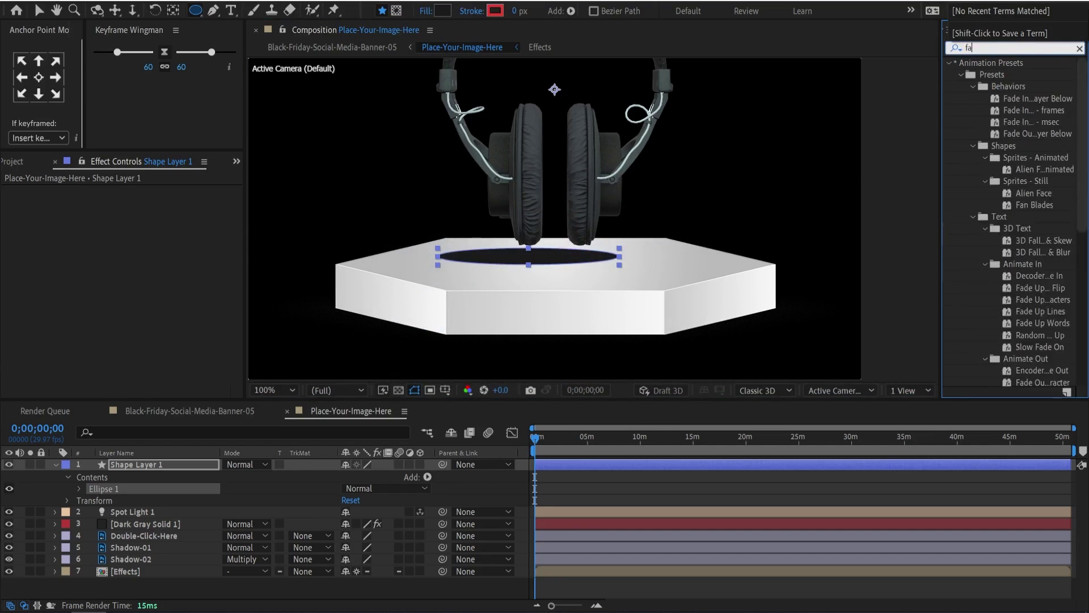
{"action": "double_click", "coordinate": [1016, 146]}
{"action": "key", "text": "v"}
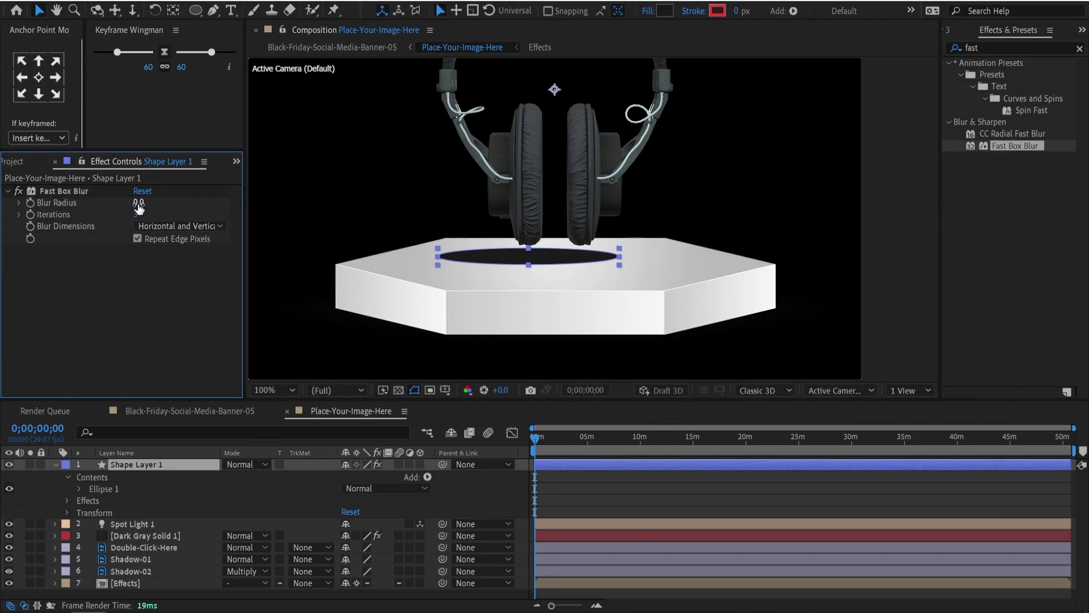
{"action": "left_click_drag", "start_coordinate": [141, 202], "coordinate": [159, 202]}
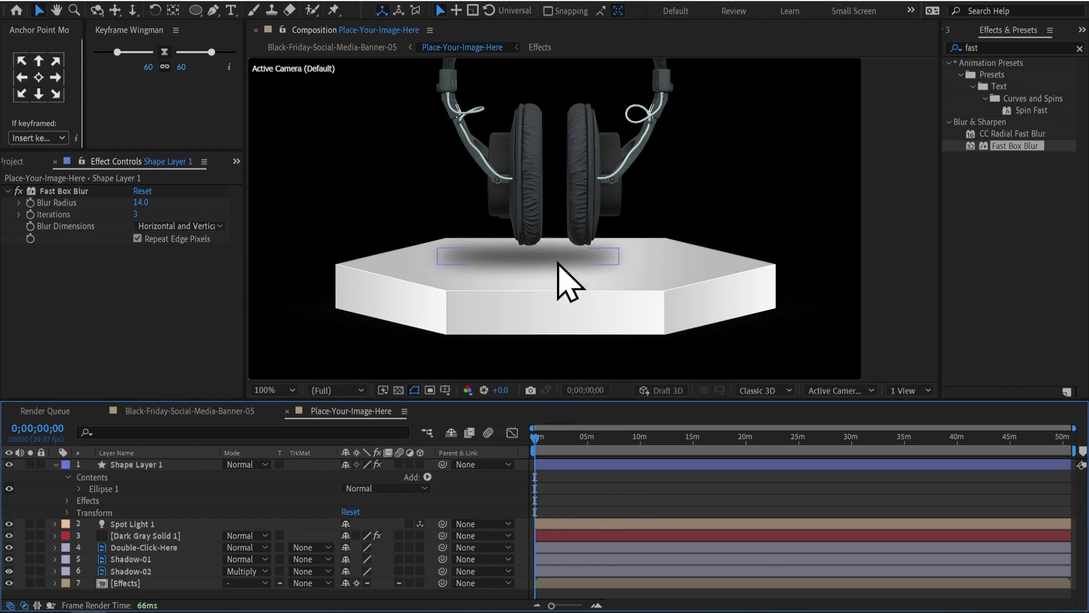
{"action": "mouse_move", "coordinate": [563, 271]}
{"action": "left_mouse_down"}
{"action": "mouse_move", "coordinate": [586, 271]}
{"action": "mouse_move", "coordinate": [575, 269]}
{"action": "left_mouse_up"}
{"action": "left_click", "coordinate": [38, 78]}
Scale the shadow ellipse up to about 124%, then go back to the main banner comp.
{"action": "key", "text": "F2"}
{"action": "key", "text": "shift+comma"}
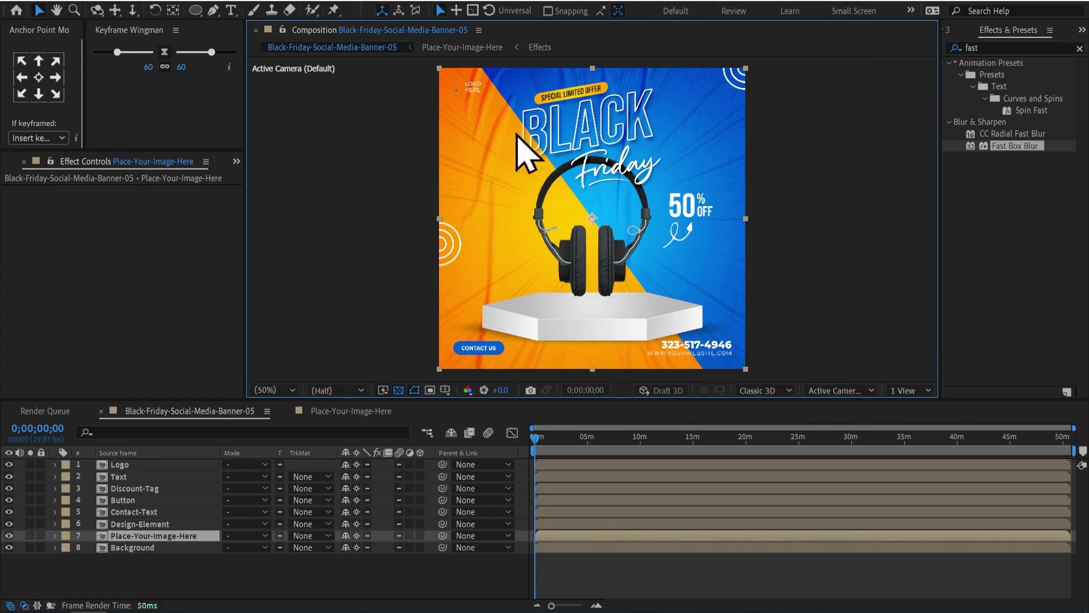
{"action": "key", "text": "shift+period"}
{"action": "left_click", "coordinate": [596, 264]}
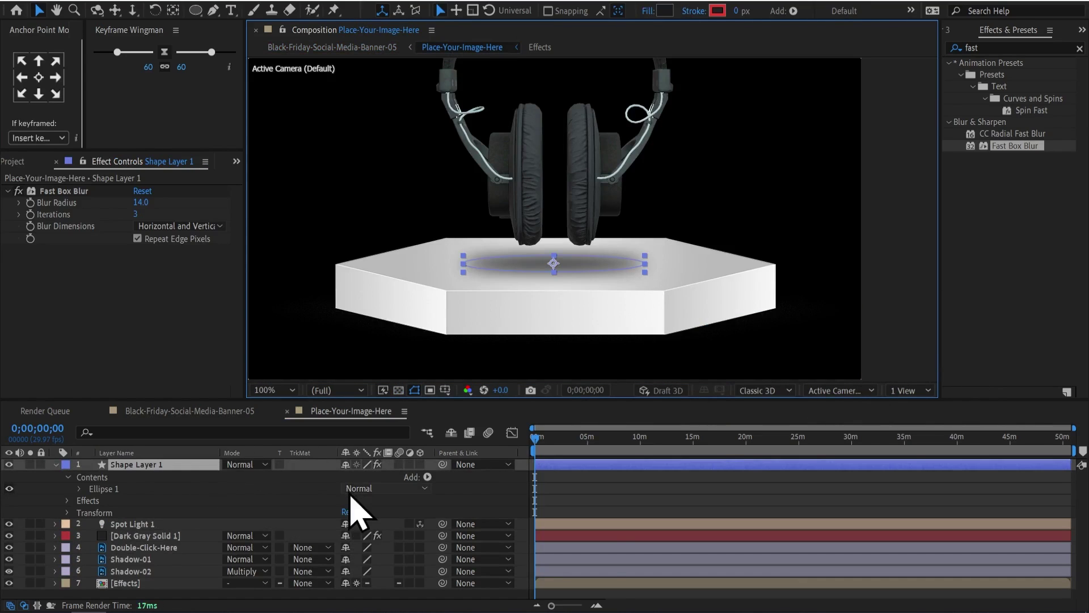
{"action": "key", "text": "t"}
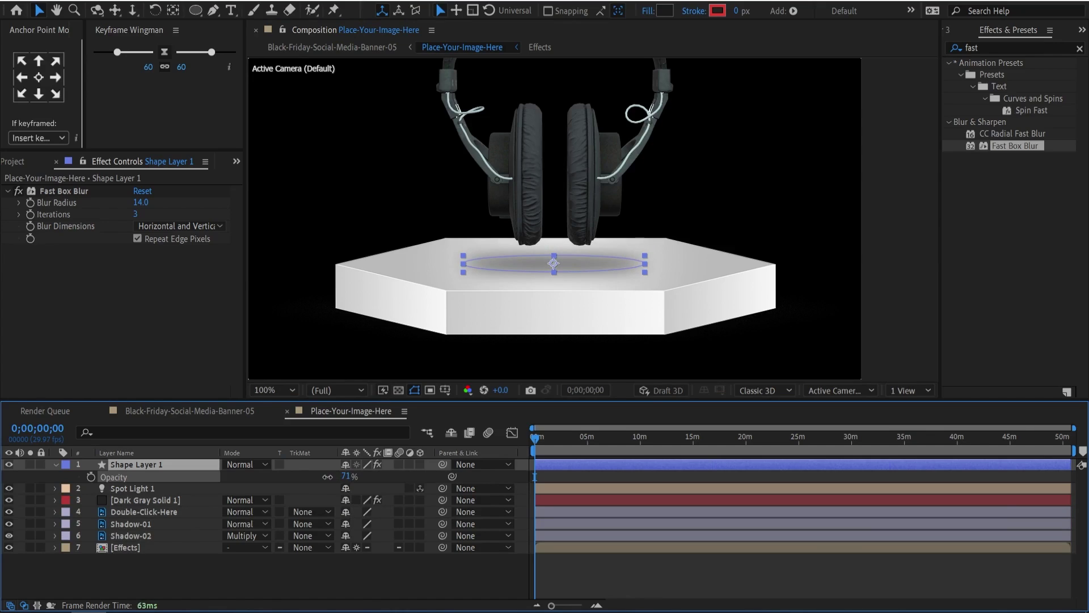
{"action": "key", "text": "shift+comma"}
{"action": "left_click", "coordinate": [488, 47]}
{"action": "key", "text": "s"}
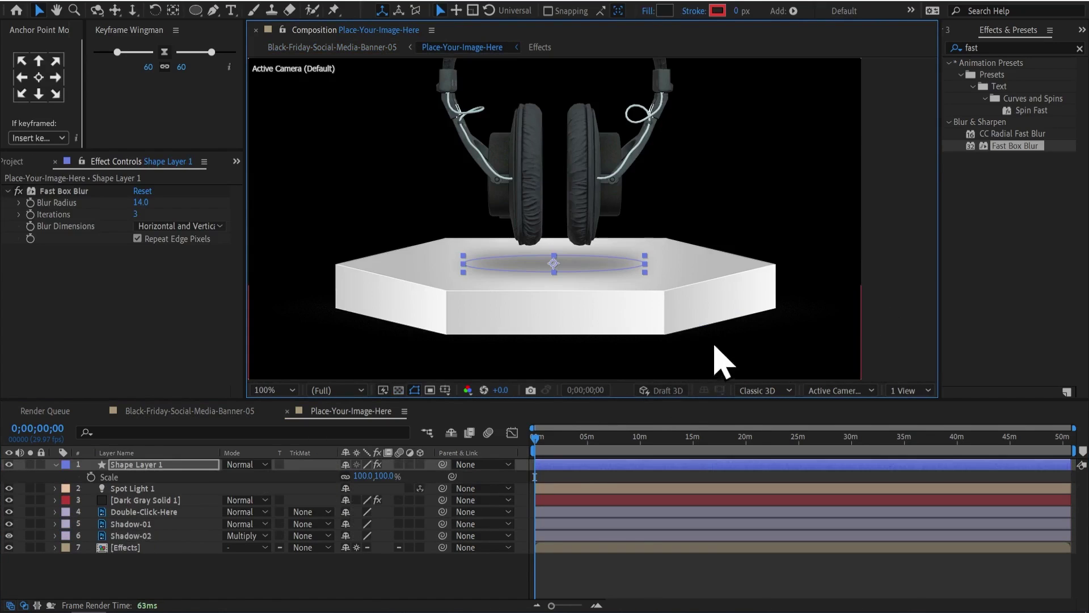
{"action": "left_click_drag", "start_coordinate": [389, 479], "coordinate": [406, 480]}
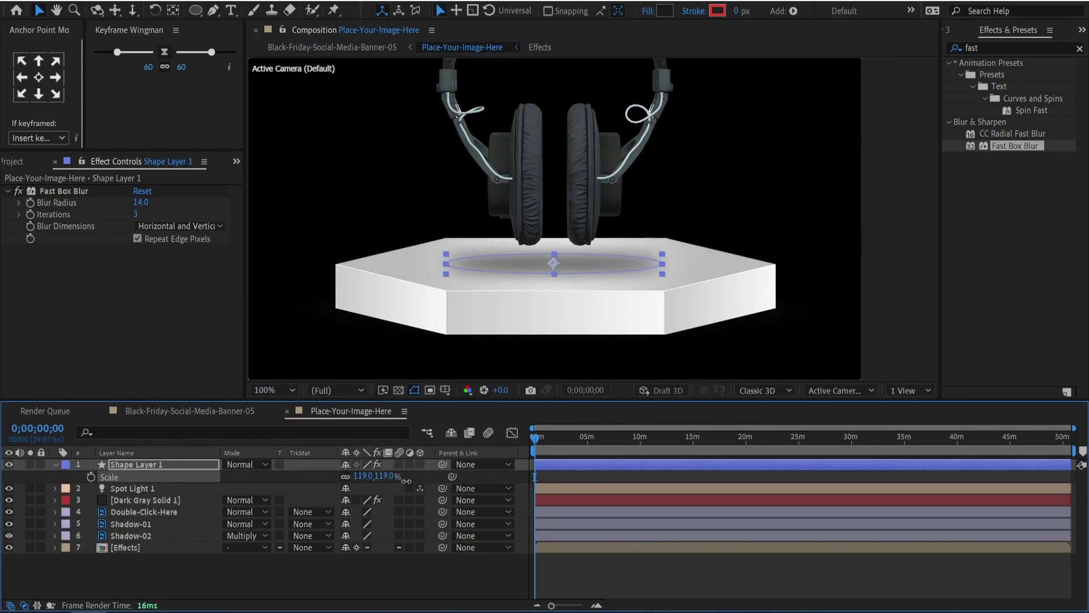
{"action": "left_click", "coordinate": [332, 47]}
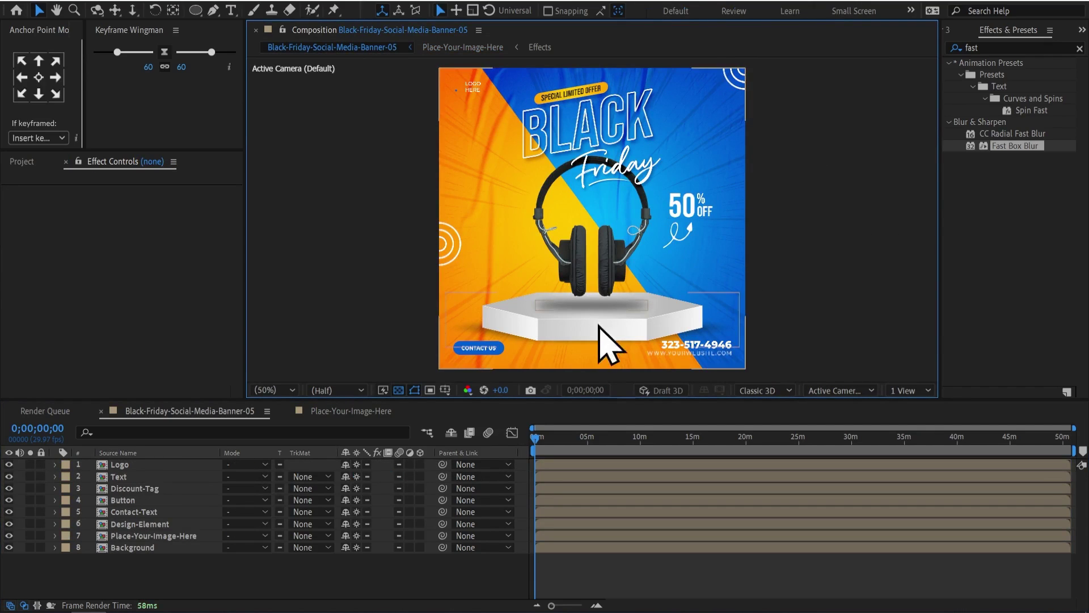
Select the Text layer in the banner and open the Text precomp.
{"action": "left_click", "coordinate": [614, 139]}
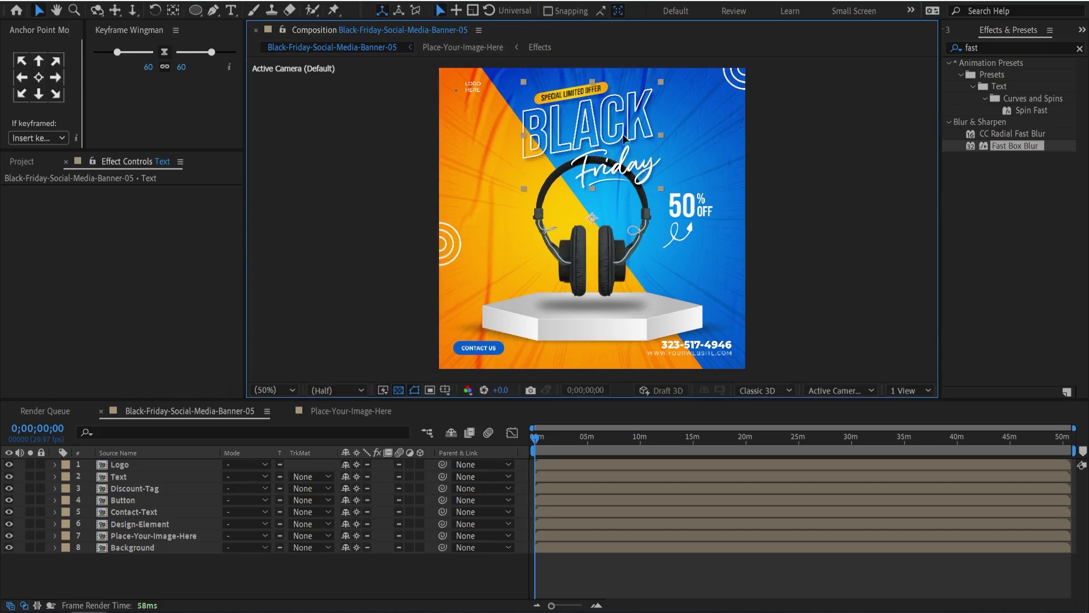
{"action": "left_click", "coordinate": [163, 522]}
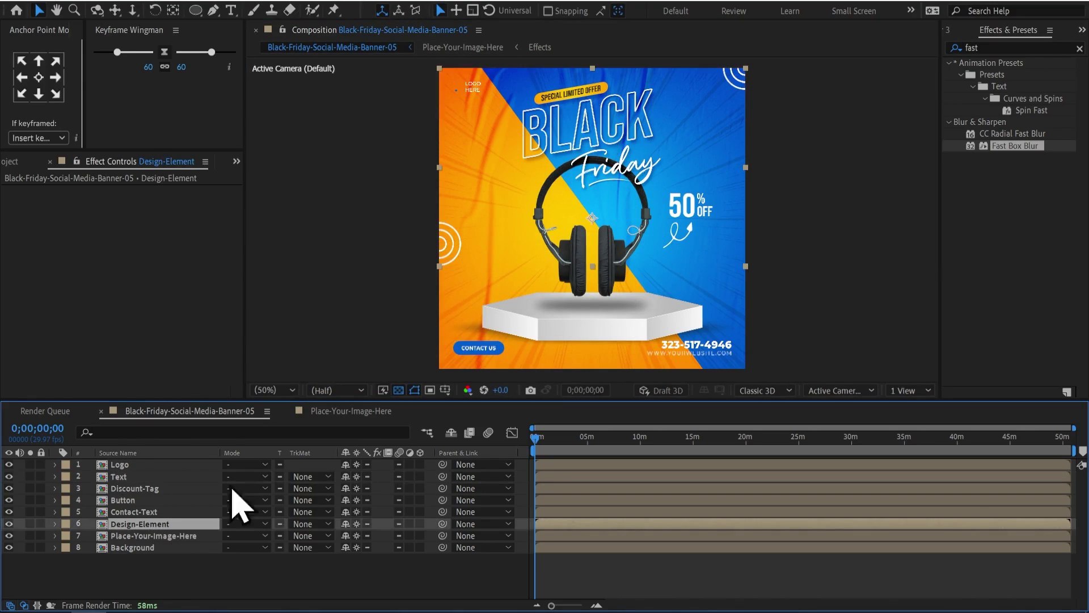
{"action": "left_click", "coordinate": [377, 333]}
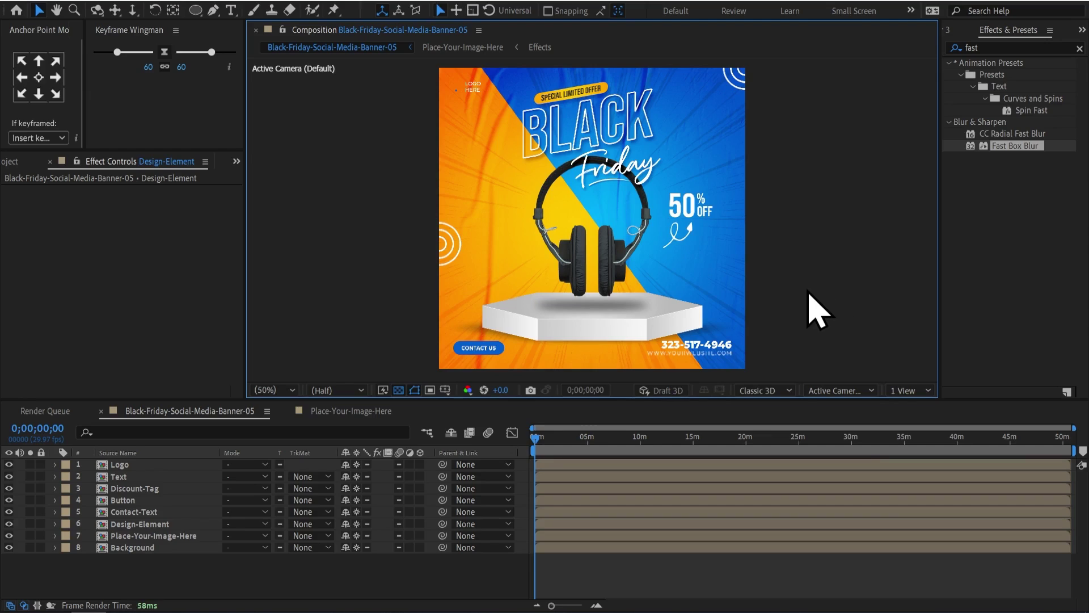
{"action": "left_click", "coordinate": [649, 192]}
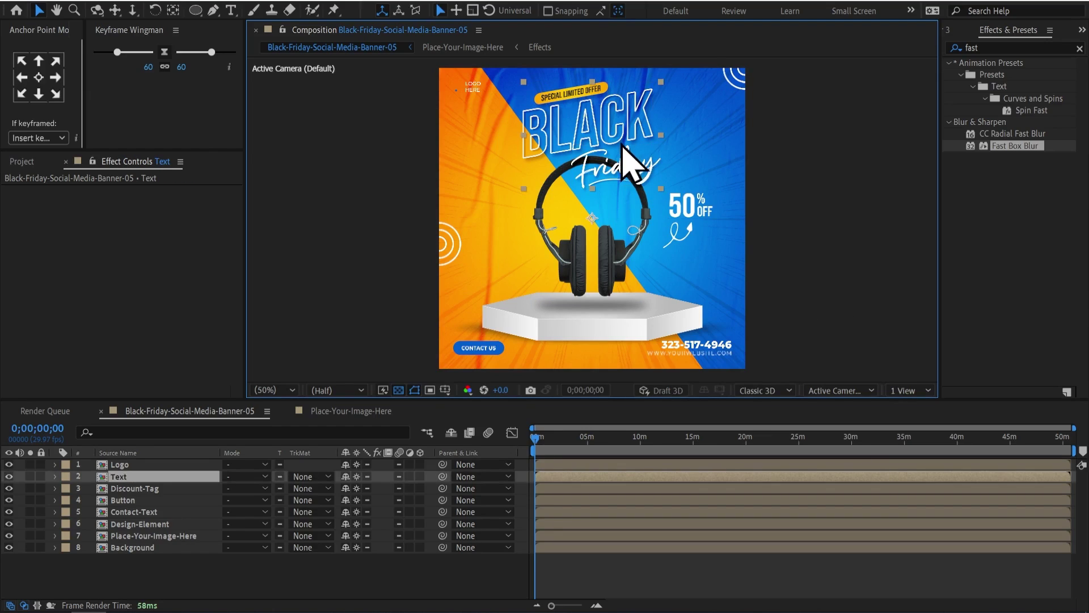
{"action": "double_click", "coordinate": [590, 142]}
Convert the Special Limited offer layer to editable text from its right-click menu.
{"action": "left_click", "coordinate": [584, 97]}
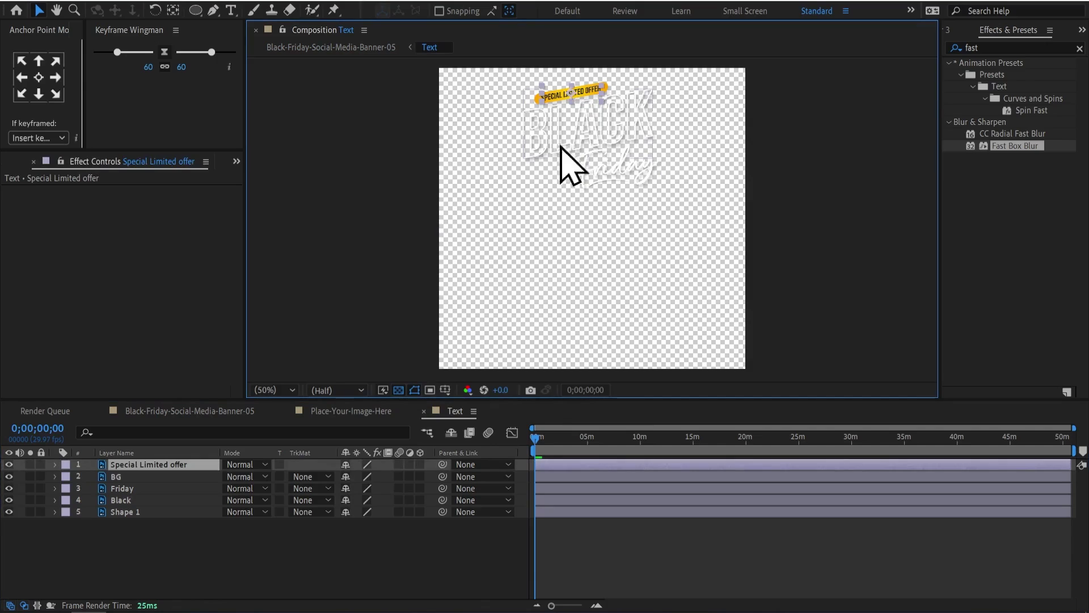
{"action": "key", "text": "ctrl+d"}
{"action": "key", "text": "ctrl+z"}
{"action": "left_click", "coordinate": [175, 577]}
{"action": "right_click", "coordinate": [146, 464]}
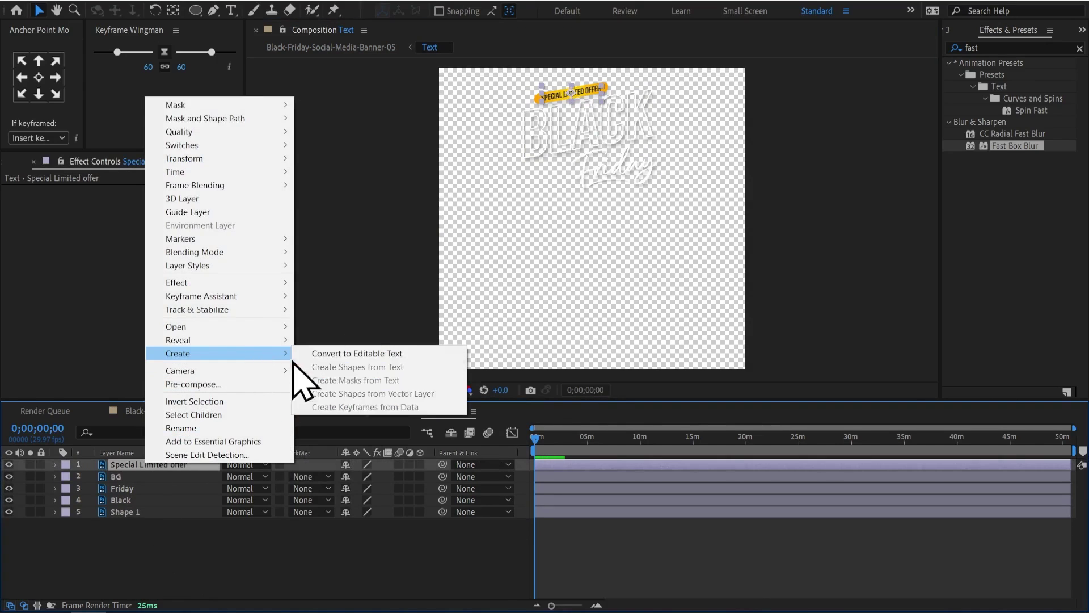
{"action": "left_click", "coordinate": [417, 354]}
{"action": "left_click", "coordinate": [610, 105]}
Reselect the Special Limited offer layer and check its layer options menu.
{"action": "scroll", "coordinate": [613, 109], "scroll_direction": "up", "scroll_amount": 4}
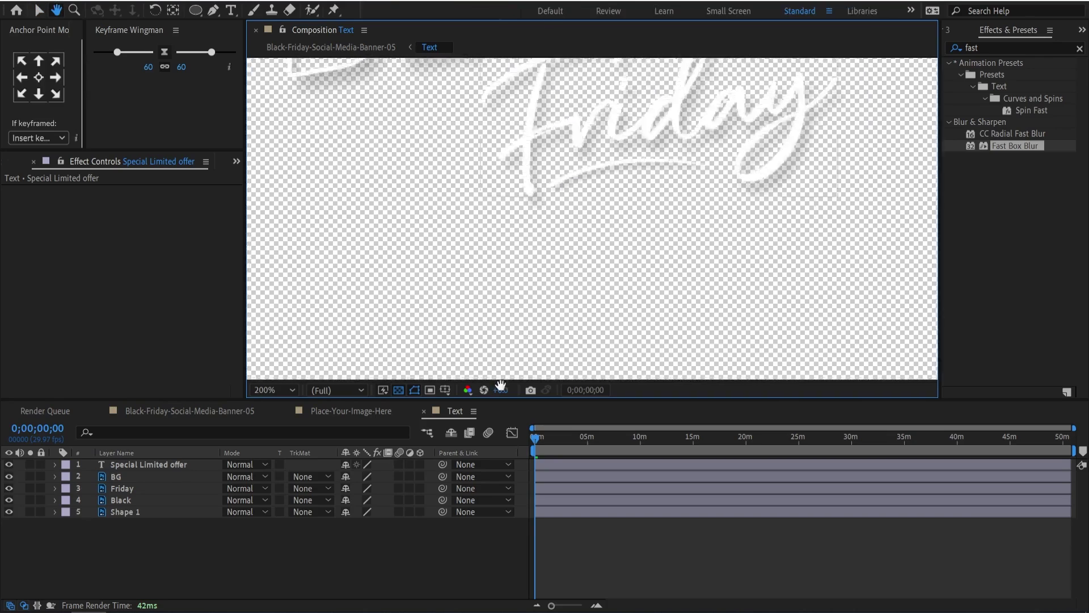
{"action": "scroll", "coordinate": [486, 231], "scroll_direction": "down", "scroll_amount": 2}
{"action": "scroll", "coordinate": [499, 143], "scroll_direction": "up", "scroll_amount": 2}
{"action": "scroll", "coordinate": [499, 143], "scroll_direction": "down", "scroll_amount": 2}
{"action": "left_click", "coordinate": [567, 215]}
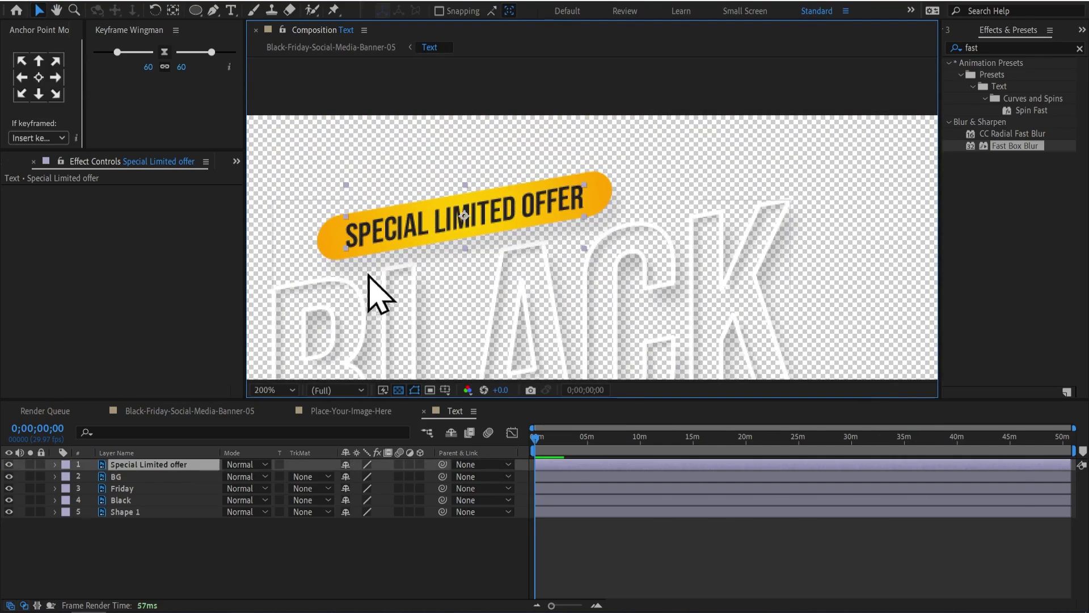
{"action": "right_click", "coordinate": [162, 464]}
{"action": "mouse_move", "coordinate": [238, 357]}
{"action": "left_click", "coordinate": [368, 373]}
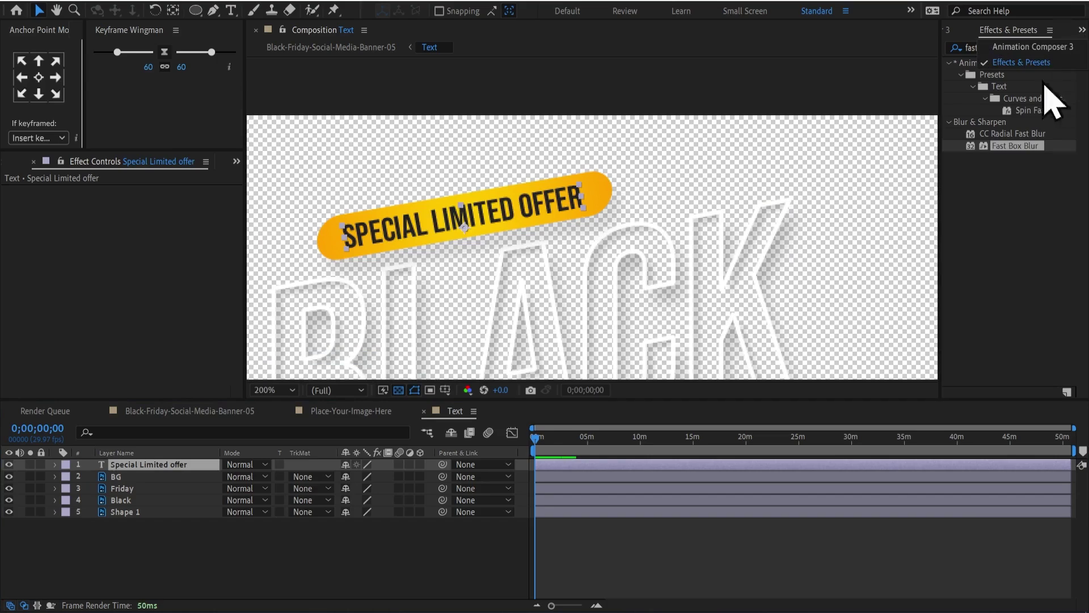
Clear the effects selection and run Convert to Editable Text on the offer layer again.
{"action": "left_click", "coordinate": [1053, 103]}
{"action": "left_click", "coordinate": [713, 108]}
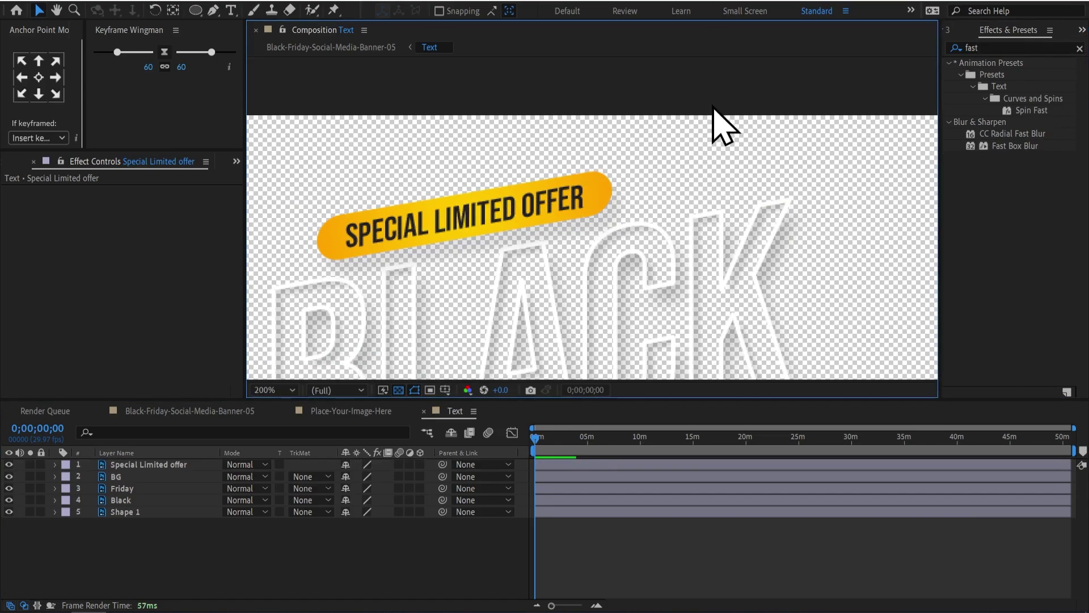
{"action": "left_click", "coordinate": [476, 224]}
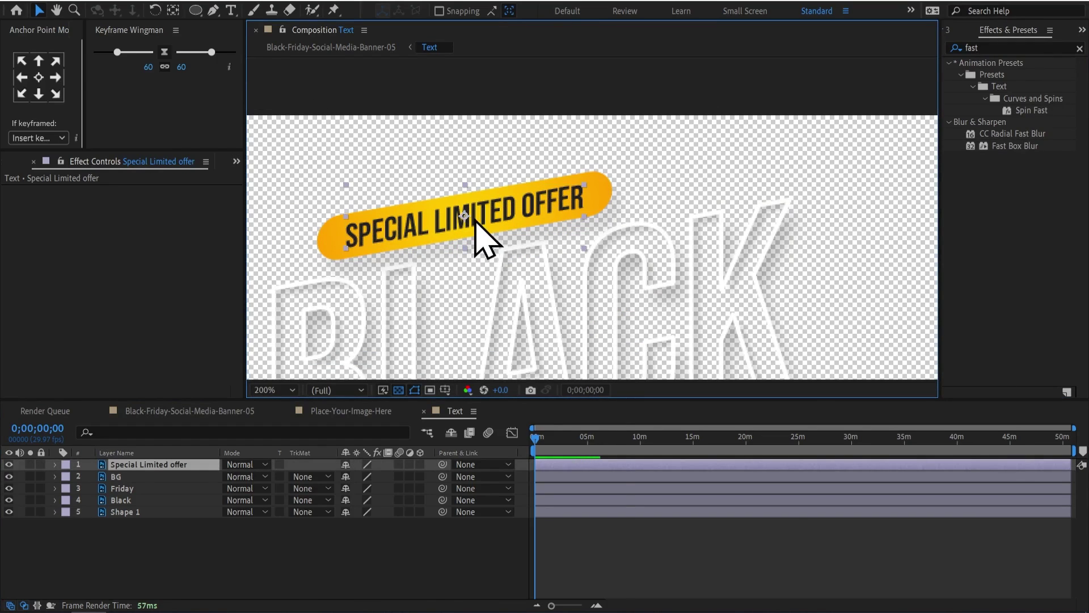
{"action": "right_click", "coordinate": [476, 224]}
{"action": "left_click", "coordinate": [730, 493]}
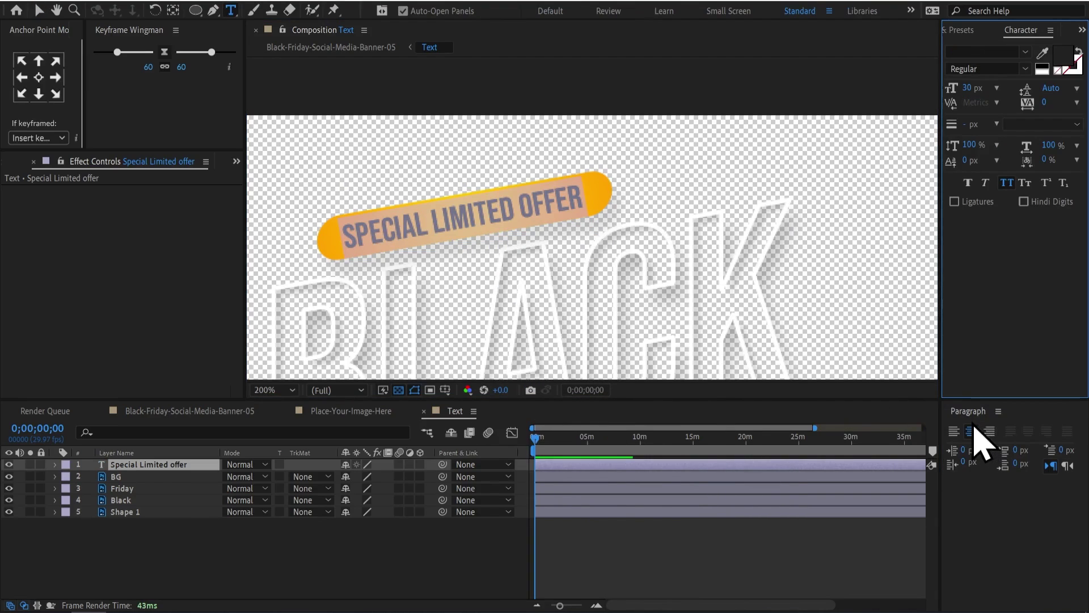
Widen the Character panel, search 'rob' to apply Roboto Bold, and set horizontal scale to 66%.
{"action": "left_click", "coordinate": [430, 233]}
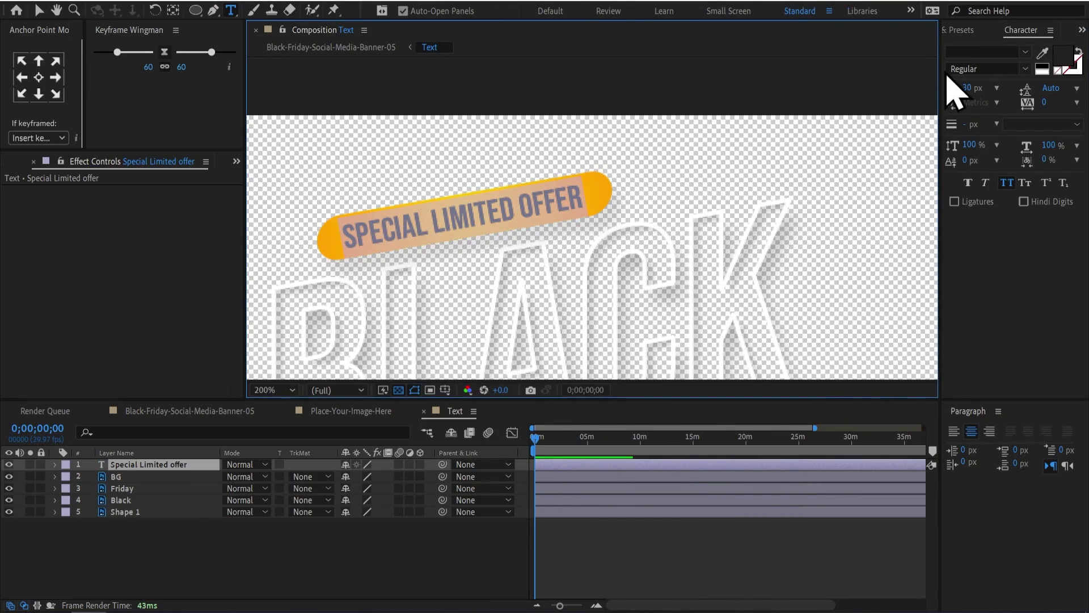
{"action": "left_click_drag", "start_coordinate": [942, 80], "coordinate": [838, 80]}
{"action": "left_click", "coordinate": [908, 52]}
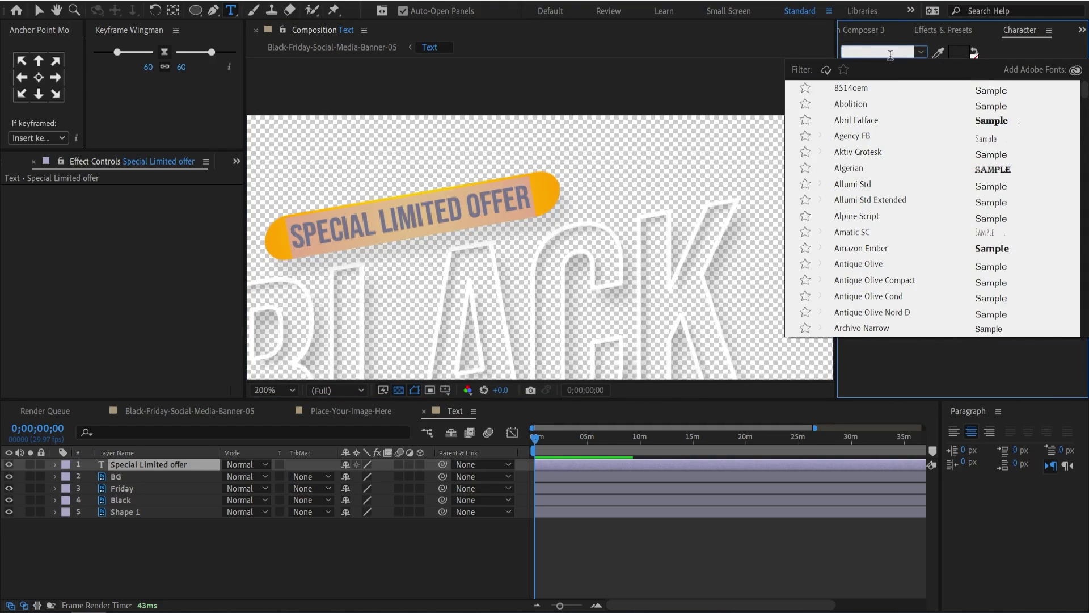
{"action": "type", "text": "rov"}
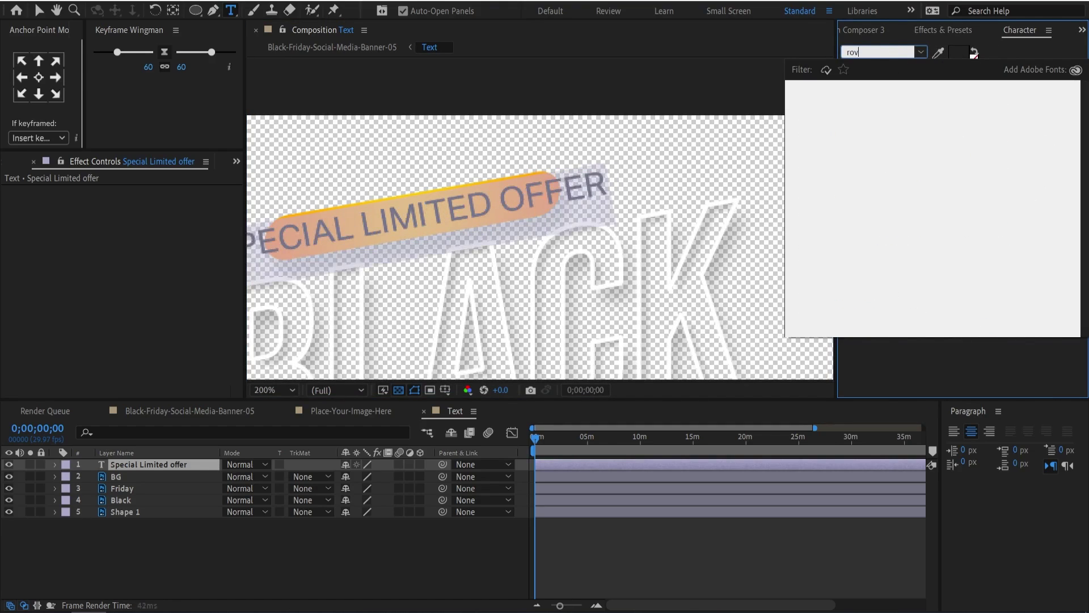
{"action": "key", "text": "BackSpace"}
{"action": "type", "text": "b"}
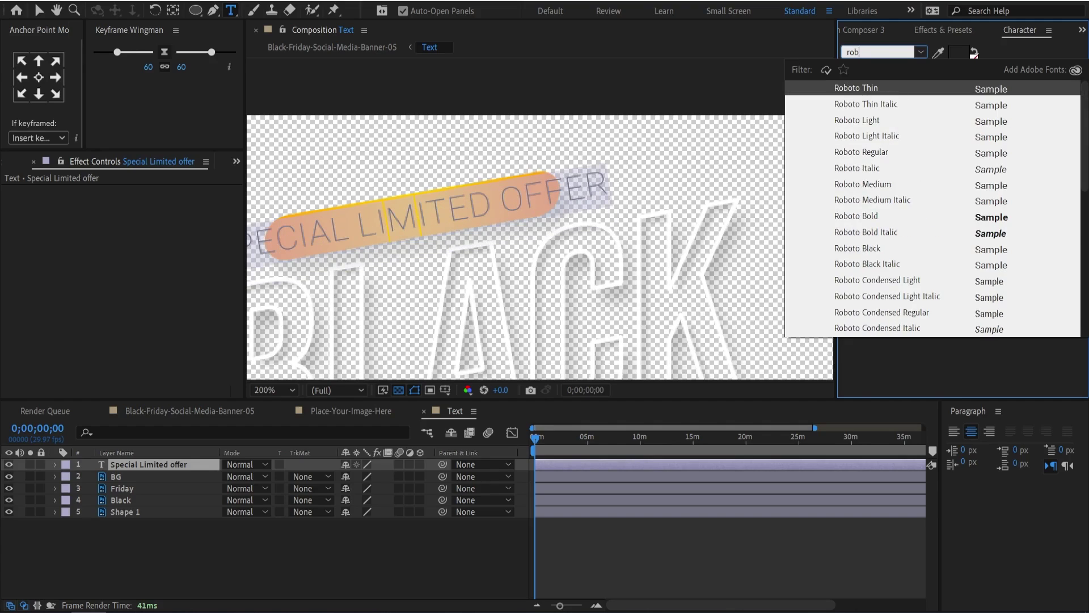
{"action": "left_click", "coordinate": [868, 217]}
{"action": "left_click", "coordinate": [972, 146]}
{"action": "left_click", "coordinate": [959, 193]}
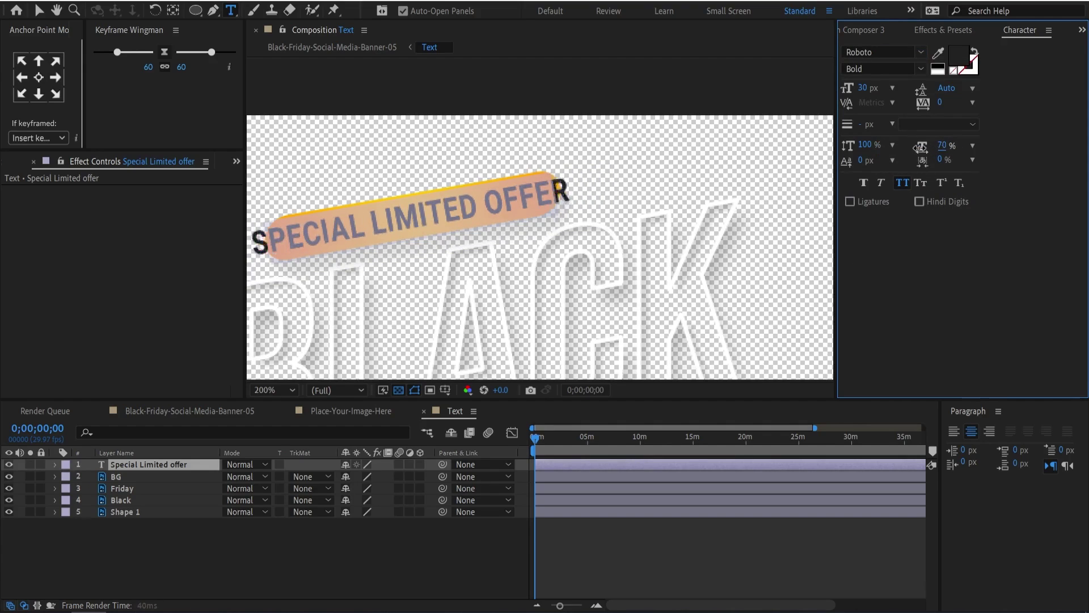
{"action": "left_click", "coordinate": [120, 517]}
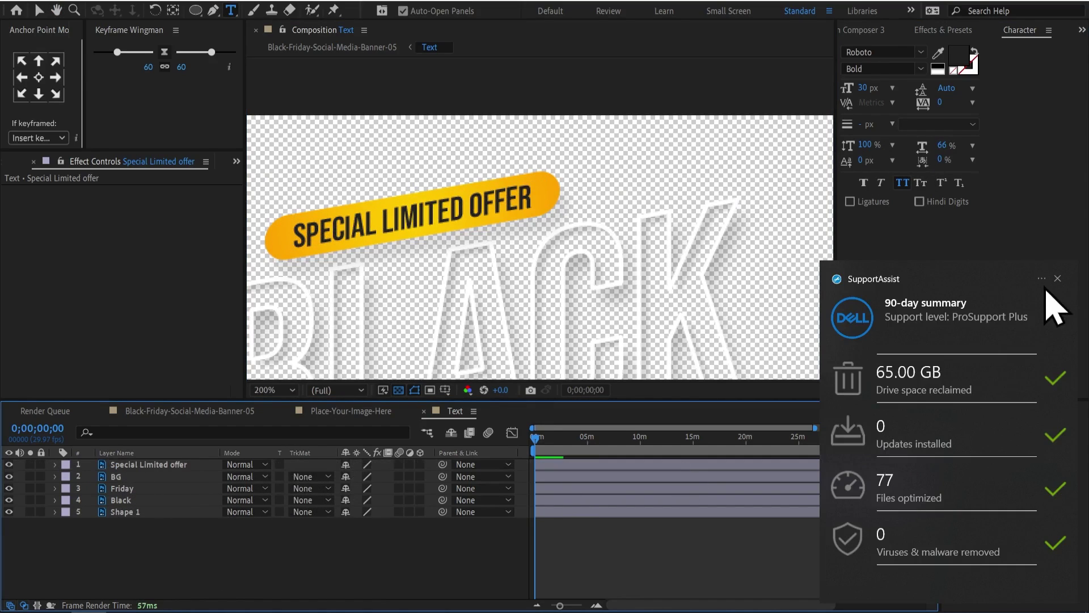
{"action": "key", "text": "v"}
{"action": "left_click", "coordinate": [480, 148]}
Convert the BLACK title graphic in the Text precomp into an editable text layer.
{"action": "scroll", "coordinate": [476, 135], "scroll_direction": "down", "scroll_amount": 3}
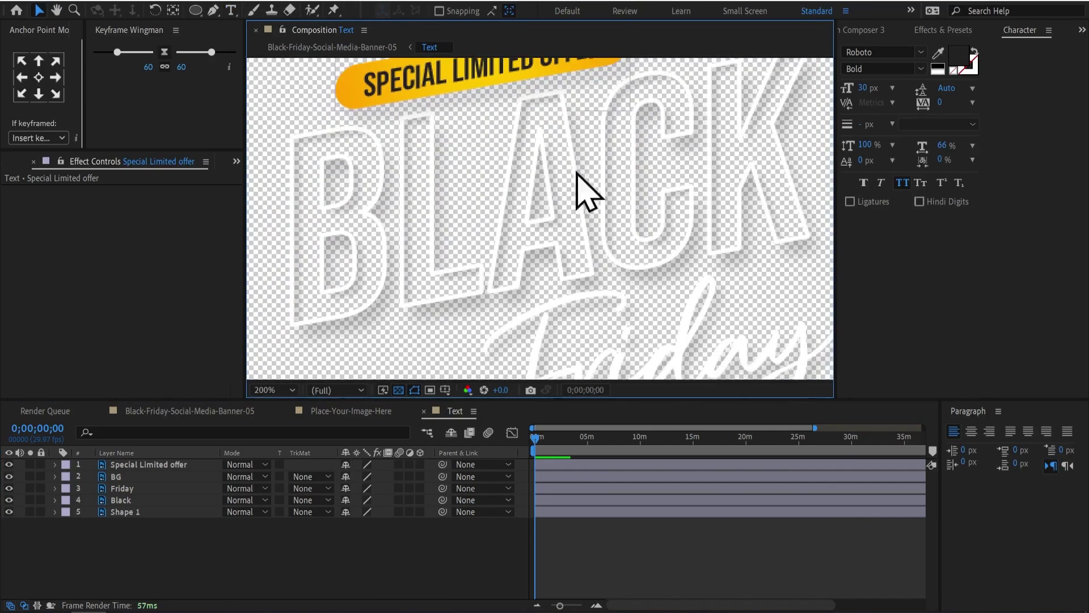
{"action": "left_click", "coordinate": [560, 227]}
{"action": "key", "text": "comma"}
{"action": "left_click", "coordinate": [121, 500]}
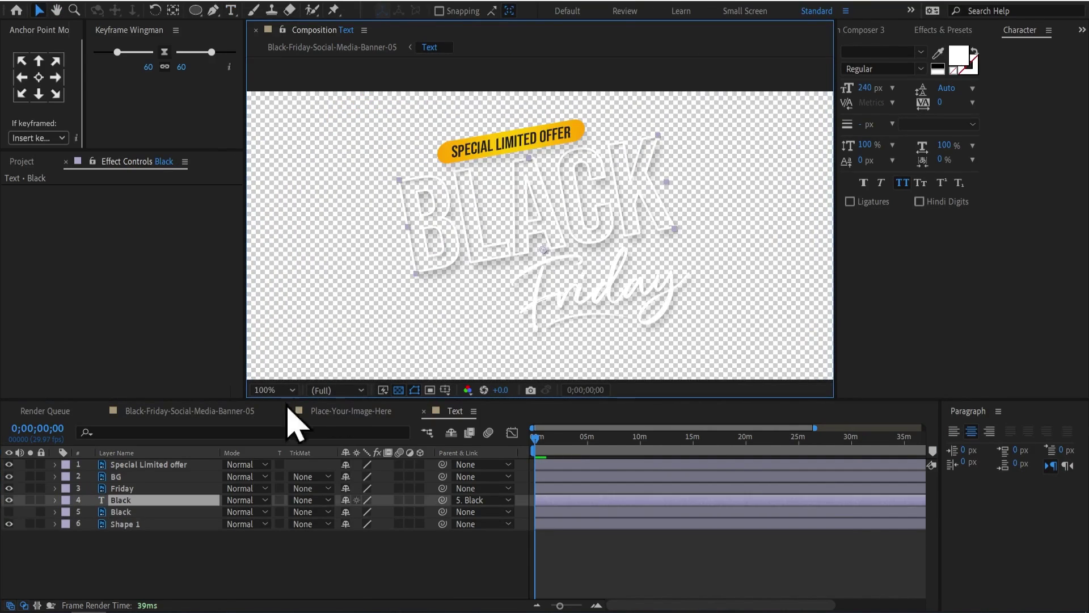
{"action": "key", "text": "ctrl+t"}
{"action": "key", "text": "v"}
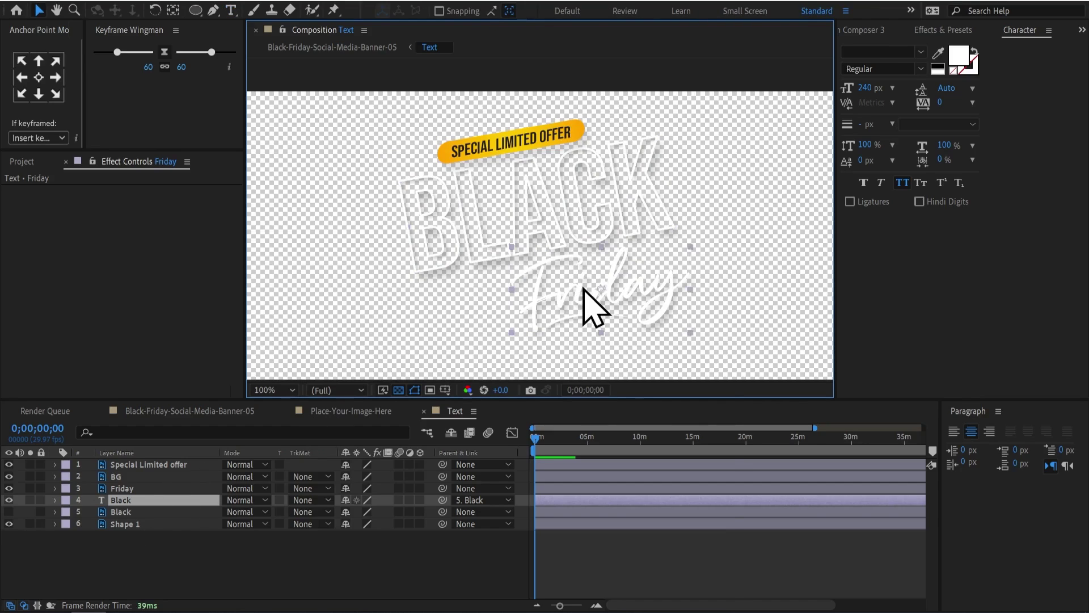
{"action": "right_click", "coordinate": [591, 309]}
{"action": "left_click", "coordinate": [522, 524]}
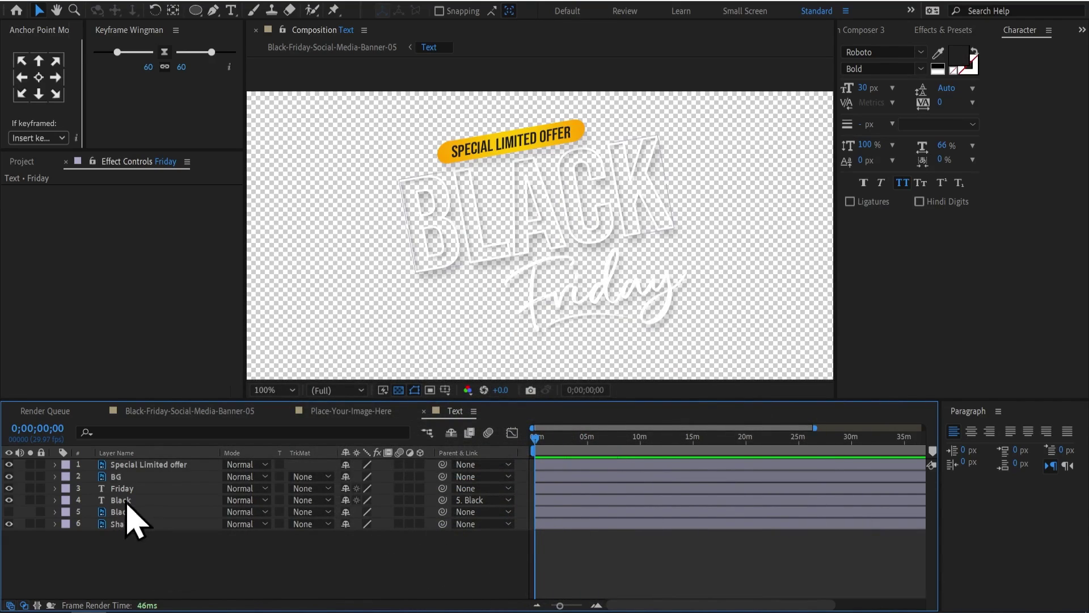
Undo the BLACK text conversion, moving between the main banner and the Text precomp.
{"action": "left_click", "coordinate": [450, 236]}
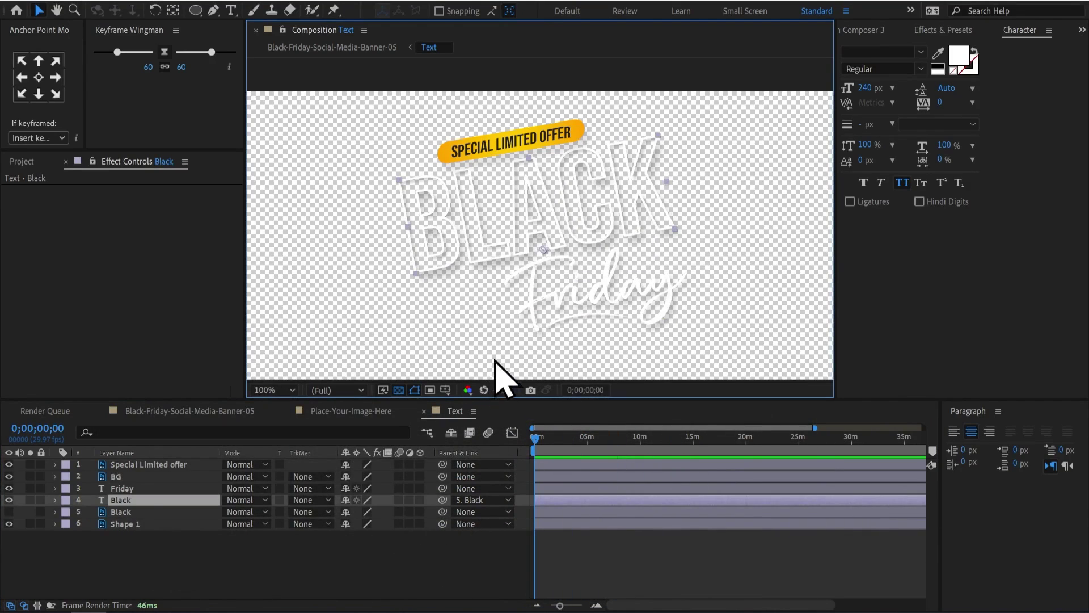
{"action": "left_click", "coordinate": [372, 48]}
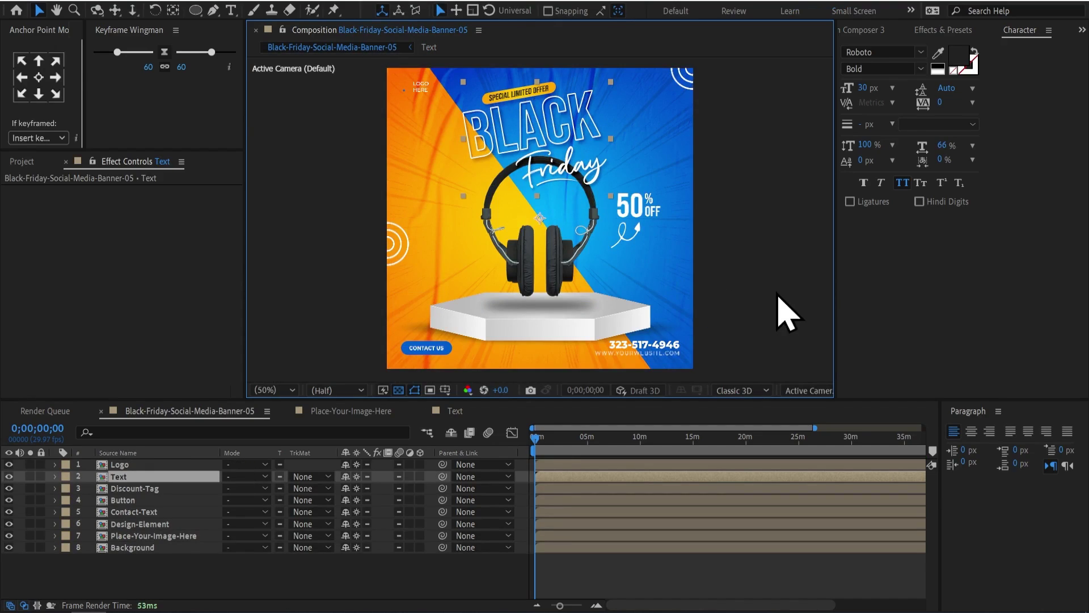
{"action": "left_click", "coordinate": [429, 47]}
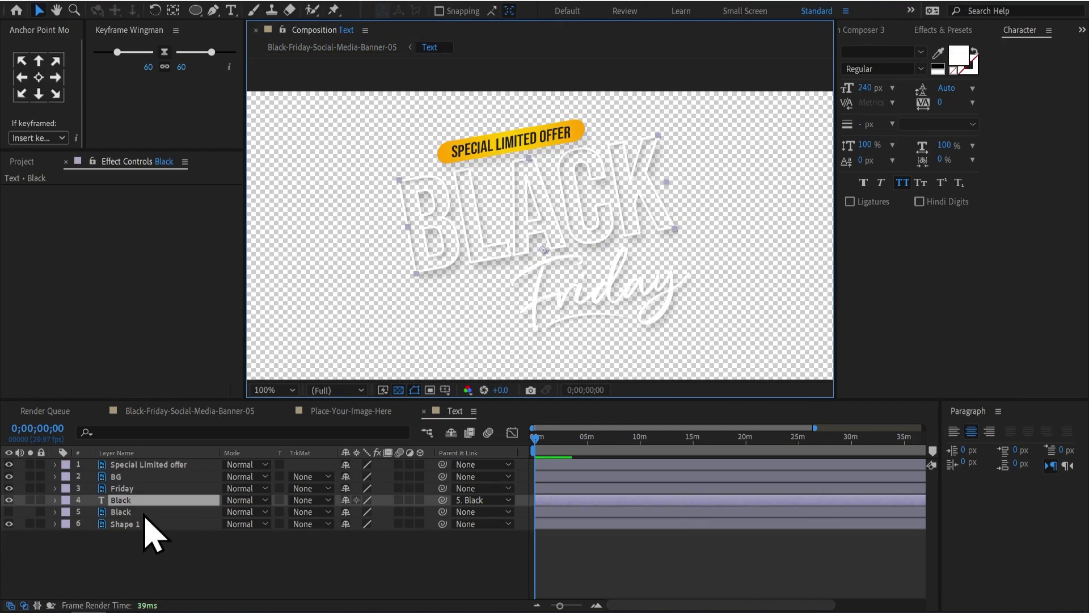
{"action": "key", "text": "ctrl+z"}
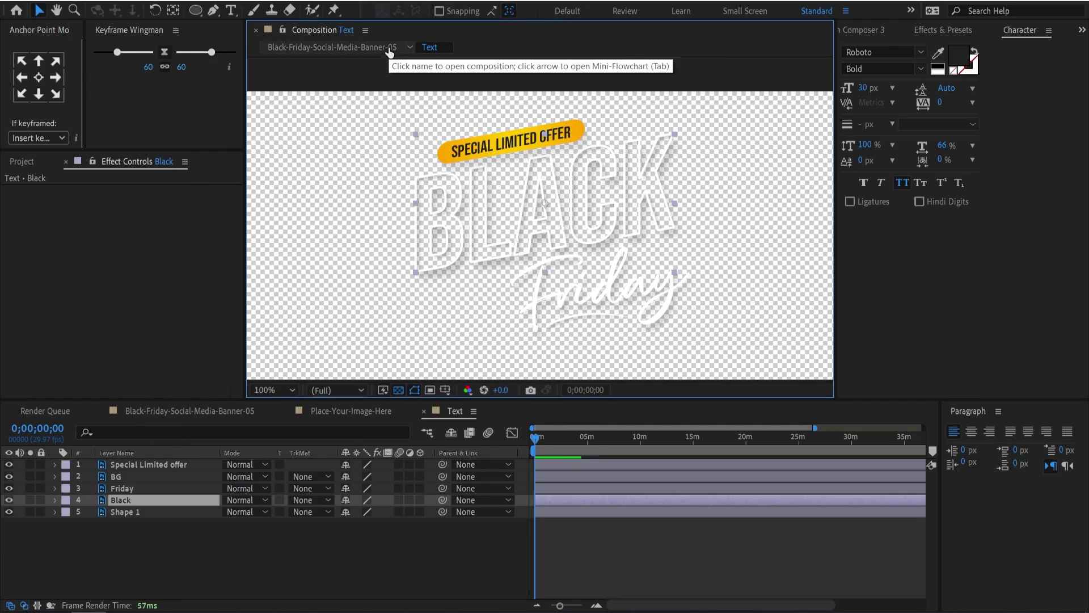
{"action": "left_click", "coordinate": [389, 50]}
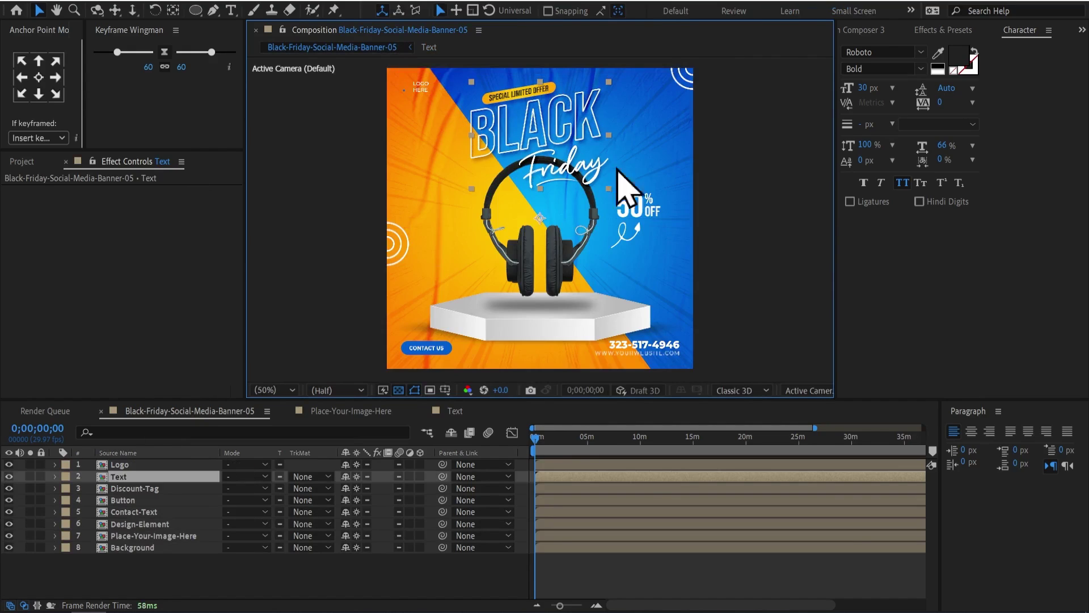
{"action": "left_click", "coordinate": [429, 47]}
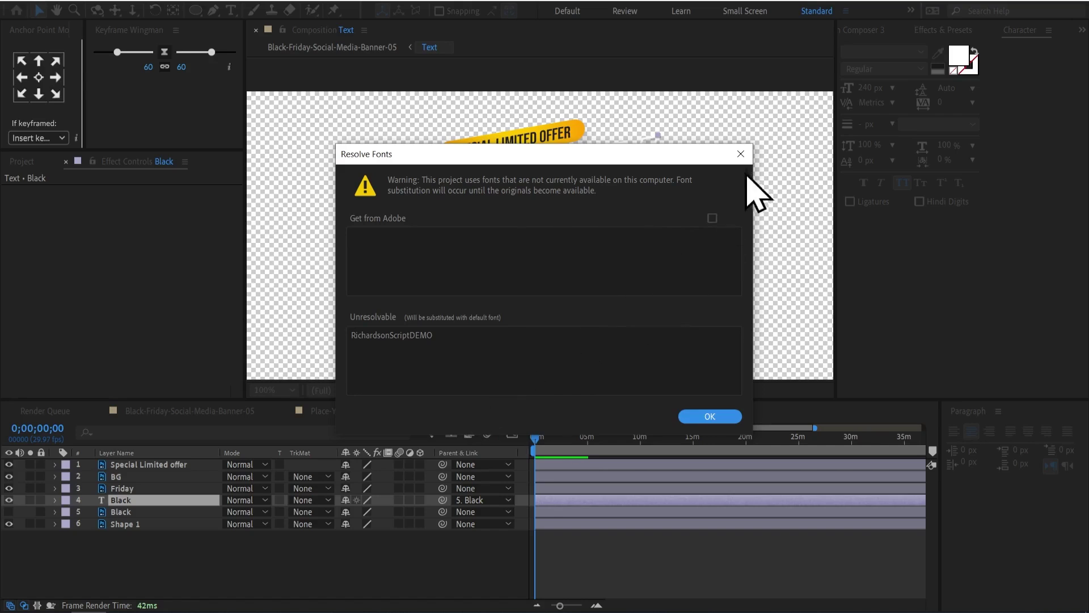
Dismiss the missing-font warnings and restore the editable Black text layer.
{"action": "key", "text": "Return"}
{"action": "key", "text": "Delete"}
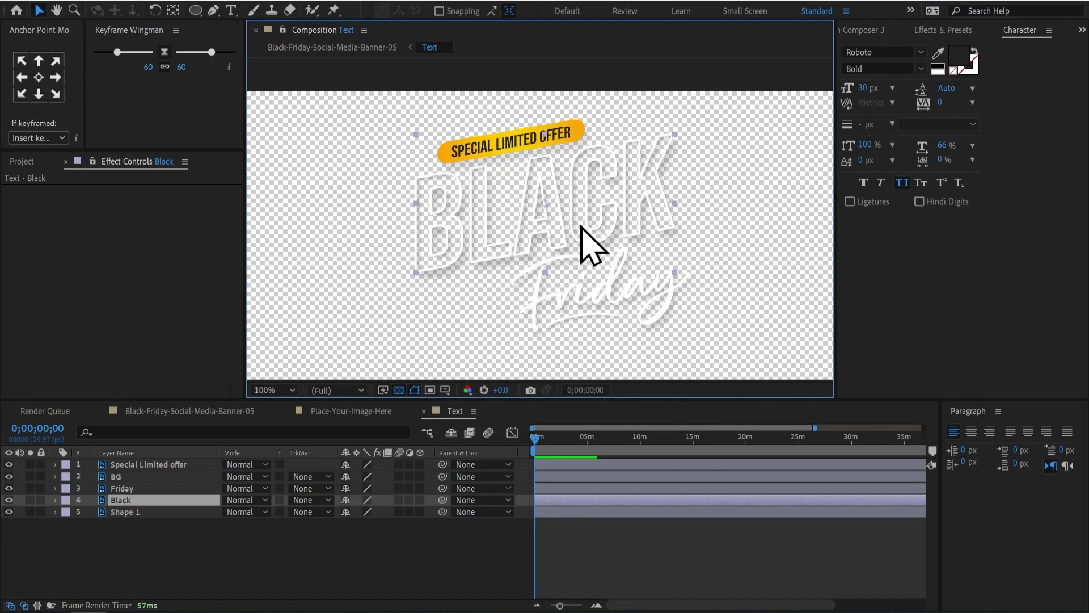
{"action": "key", "text": "ctrl+z"}
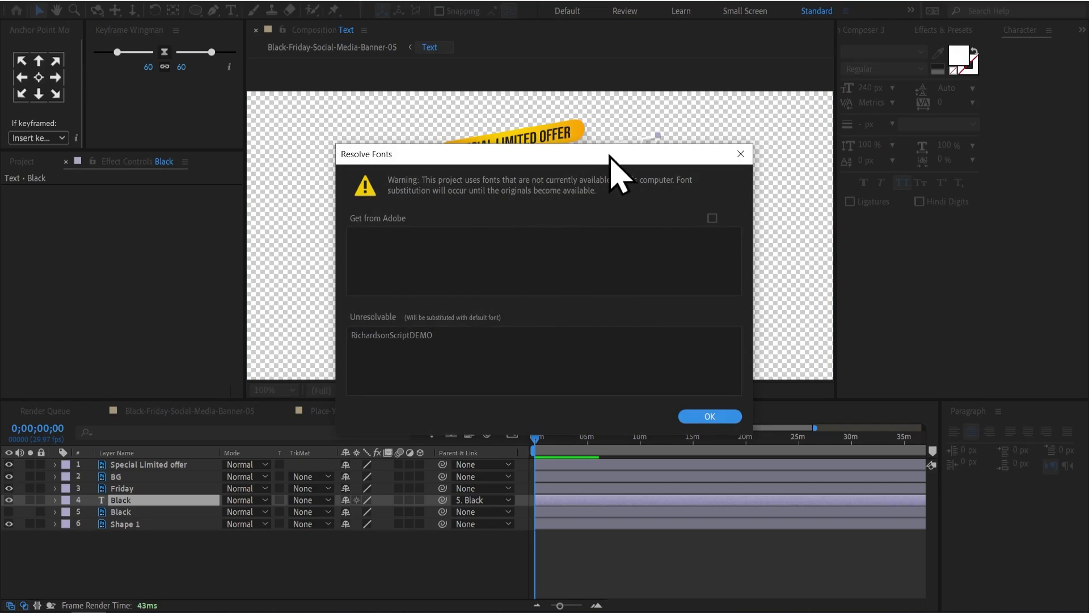
{"action": "left_click_drag", "start_coordinate": [610, 156], "coordinate": [831, 102]}
{"action": "left_click", "coordinate": [929, 362]}
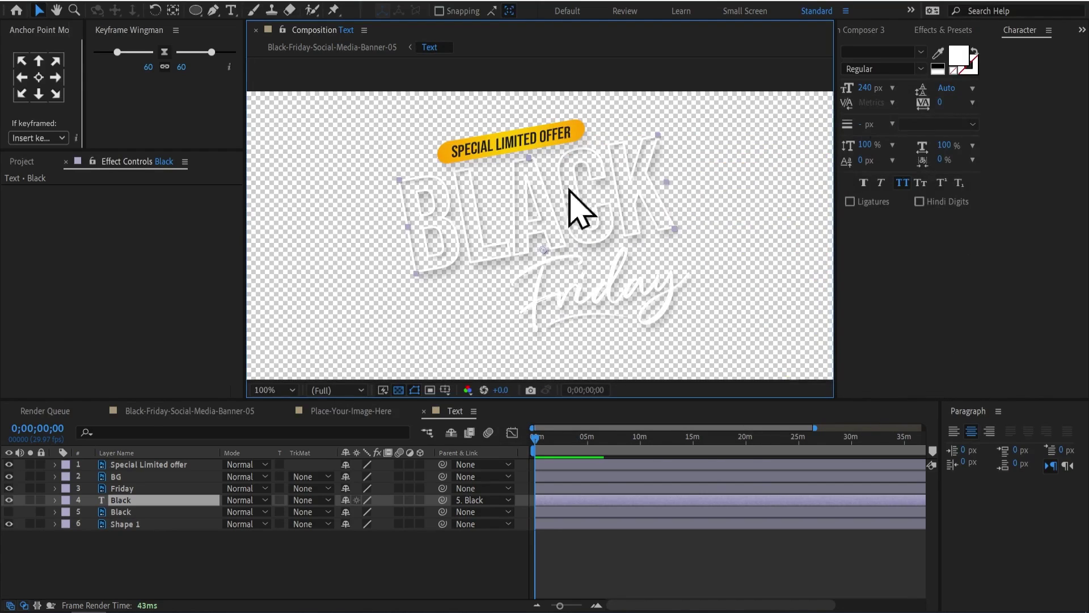
{"action": "left_click", "coordinate": [985, 29]}
Replace the old 'wrap' effects search with 'pin'.
{"action": "left_click", "coordinate": [908, 48]}
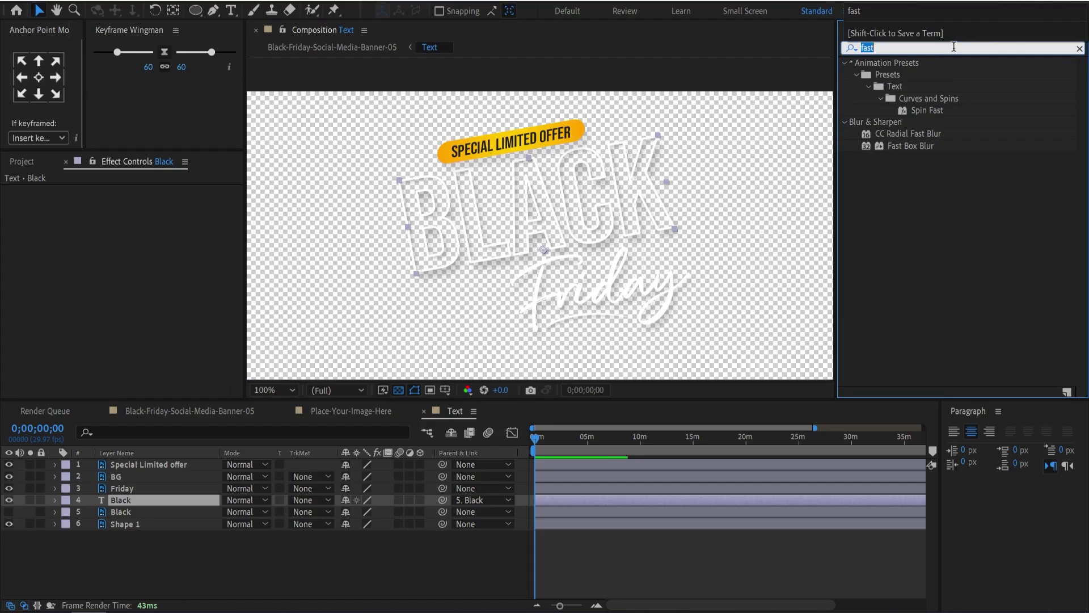
{"action": "type", "text": "wrap"}
{"action": "key", "text": "BackSpace"}
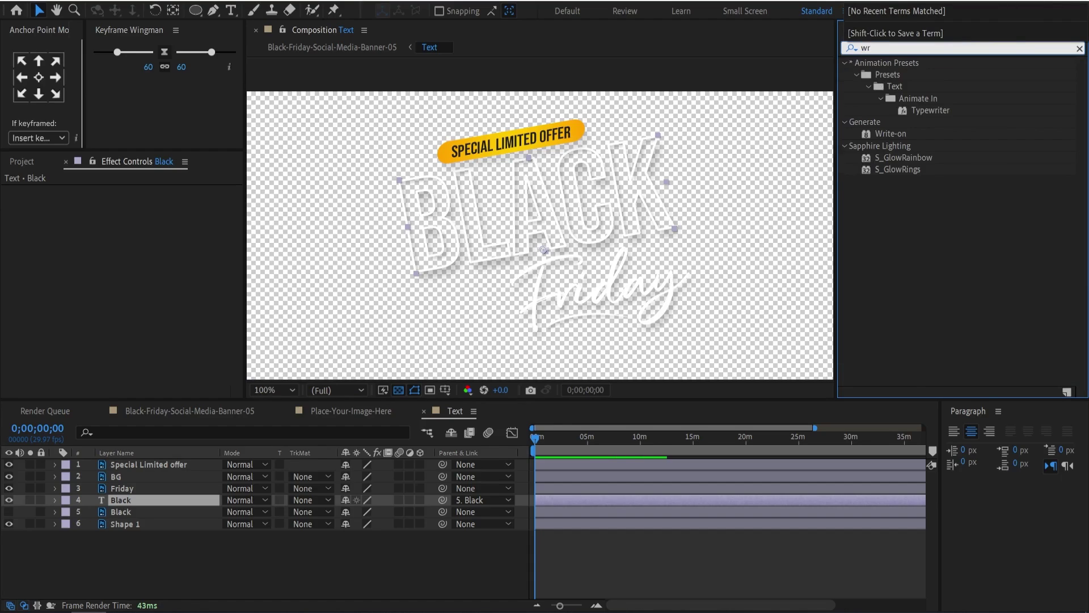
{"action": "key", "text": "BackSpace"}
{"action": "key", "text": "BackSpace"}
{"action": "key", "text": "Escape"}
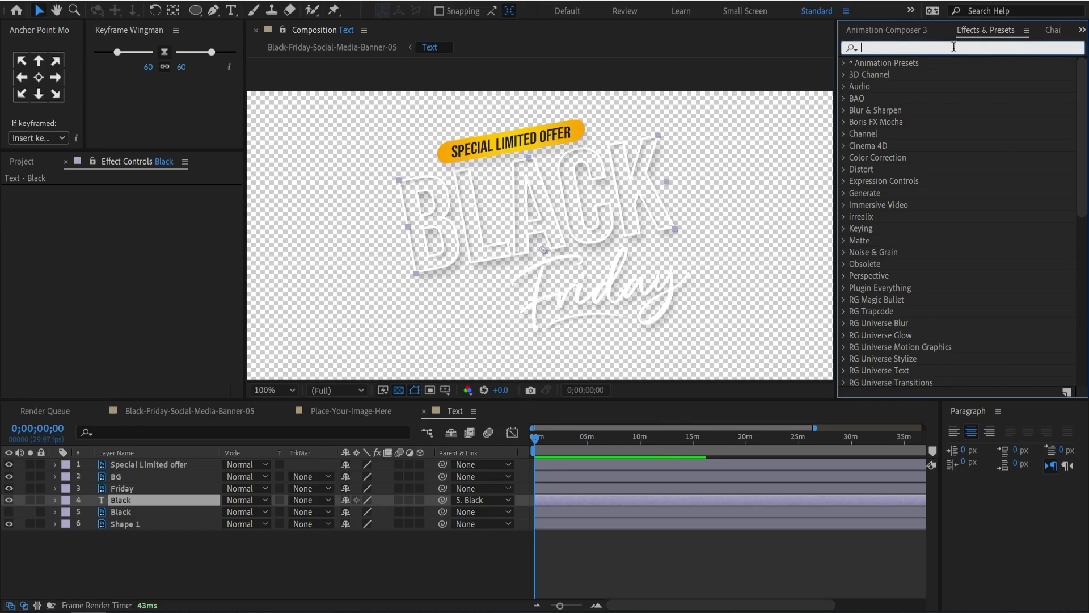
{"action": "type", "text": "pin"}
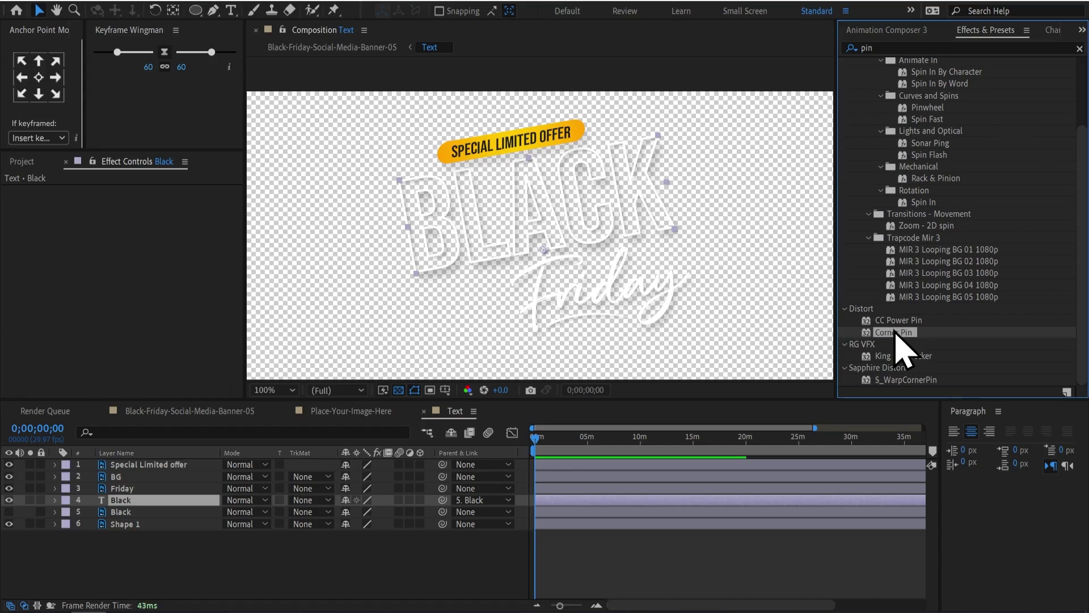
Try Corner Pin on the Black text layer by dragging its corners, then delete it.
{"action": "left_click_drag", "start_coordinate": [888, 333], "coordinate": [151, 224]}
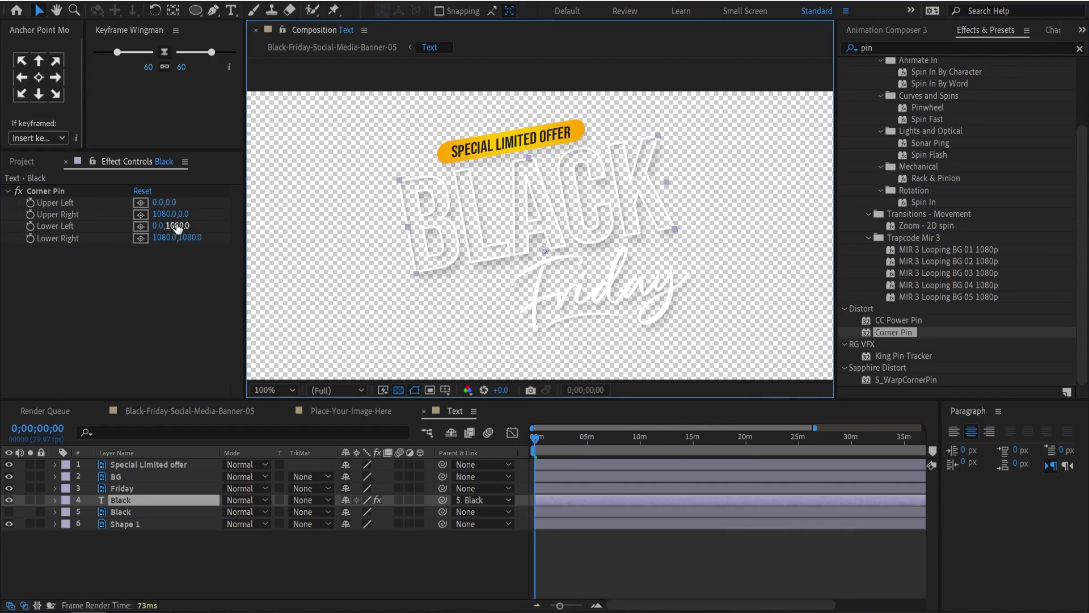
{"action": "left_click_drag", "start_coordinate": [172, 203], "coordinate": [193, 204]}
{"action": "key", "text": "ctrl+z"}
{"action": "left_click", "coordinate": [487, 242]}
{"action": "left_click", "coordinate": [169, 205]}
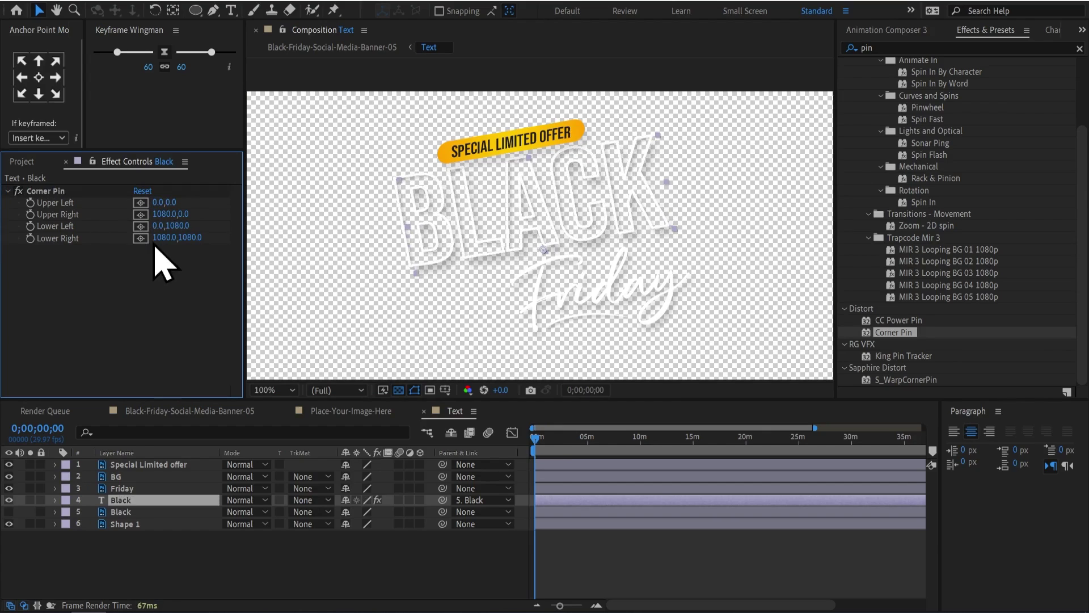
{"action": "left_click_drag", "start_coordinate": [158, 238], "coordinate": [105, 243]}
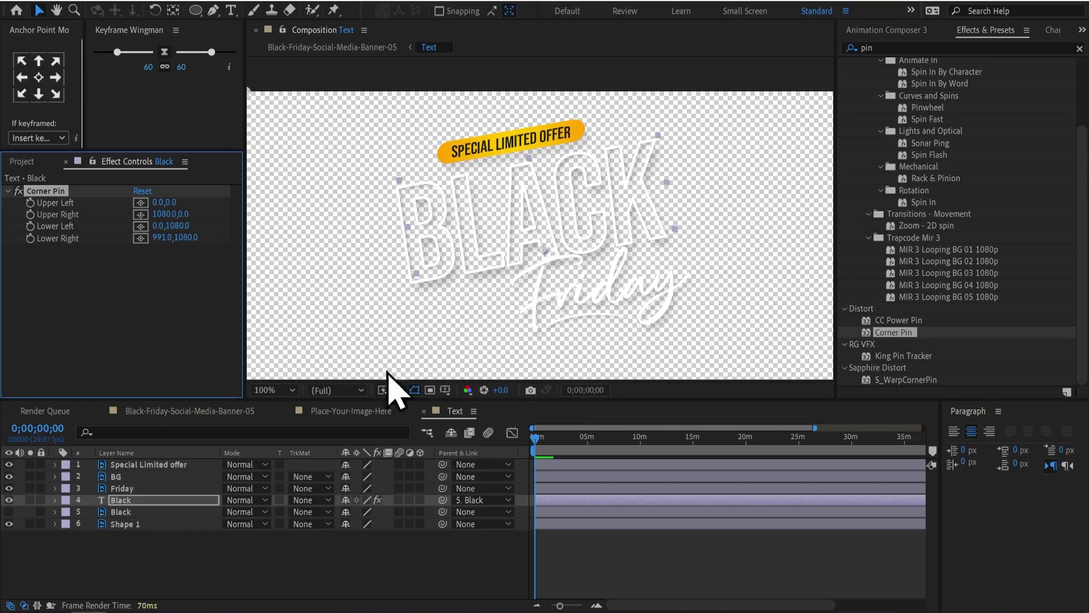
{"action": "left_click", "coordinate": [125, 505]}
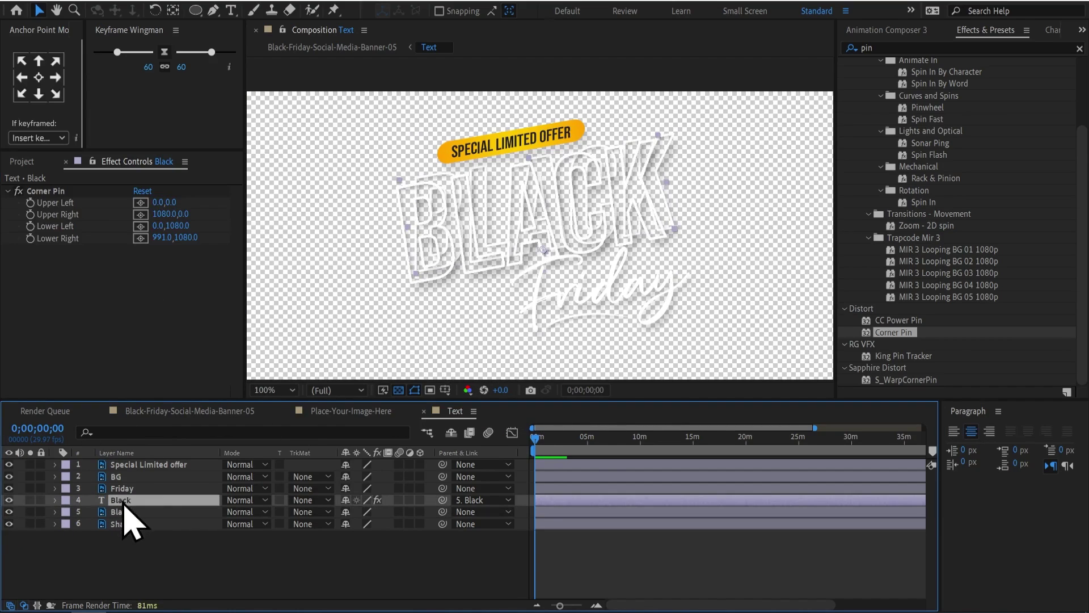
{"action": "left_click_drag", "start_coordinate": [189, 240], "coordinate": [158, 242]}
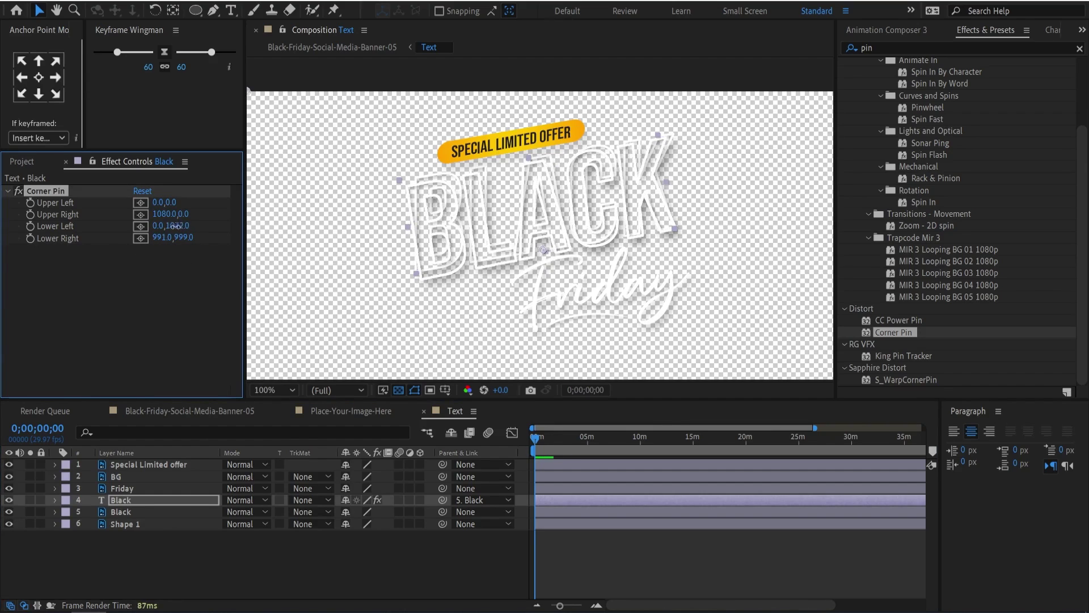
{"action": "left_click_drag", "start_coordinate": [175, 226], "coordinate": [104, 267]}
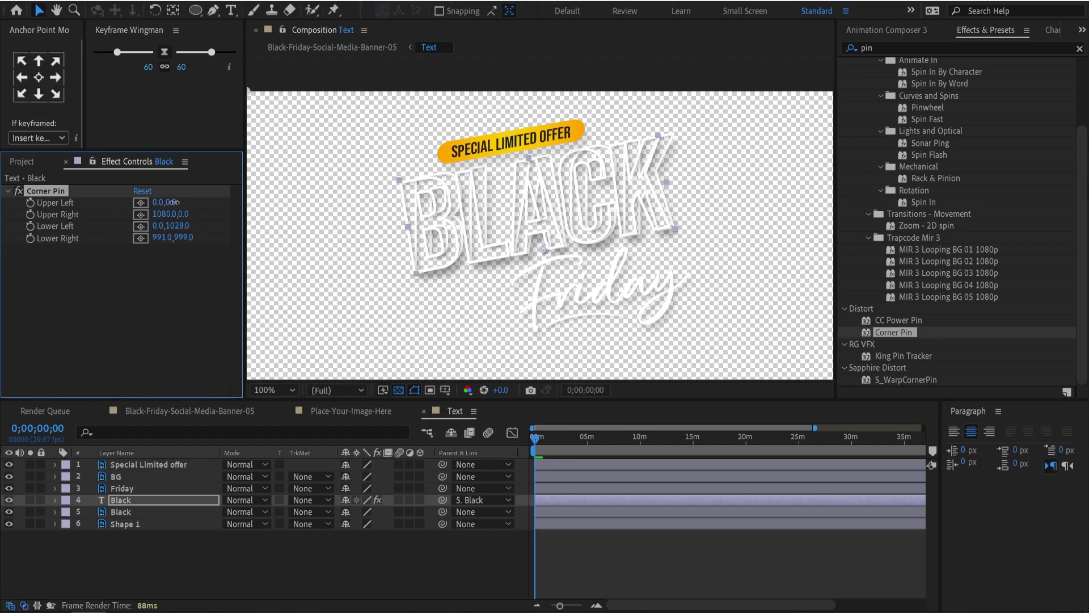
{"action": "mouse_move", "coordinate": [172, 202]}
{"action": "left_mouse_down"}
{"action": "mouse_move", "coordinate": [101, 221]}
{"action": "mouse_move", "coordinate": [153, 214]}
{"action": "left_mouse_up"}
{"action": "key", "text": "Delete"}
{"action": "left_click", "coordinate": [8, 512]}
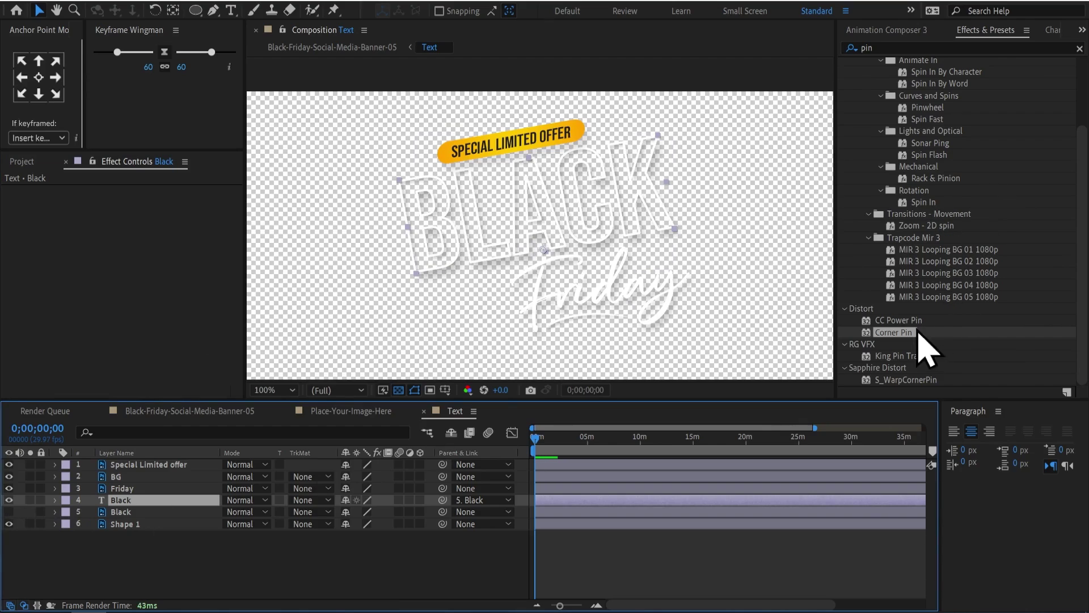
Try CC Power Pin on the Black text, remove it, then reapply and remove Corner Pin.
{"action": "double_click", "coordinate": [912, 322]}
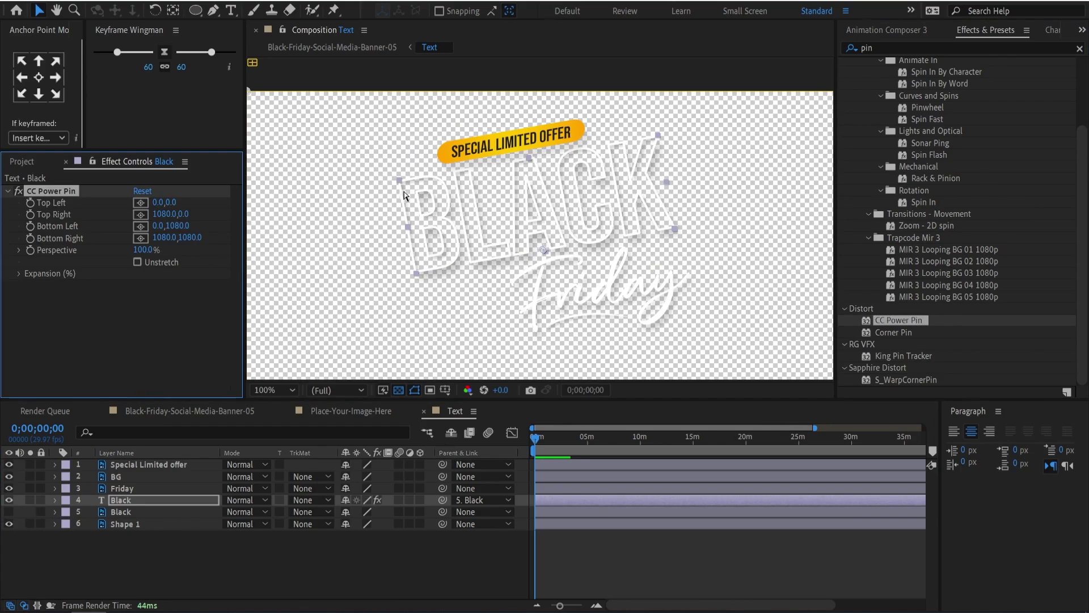
{"action": "key", "text": "comma"}
{"action": "mouse_move", "coordinate": [393, 154]}
{"action": "left_mouse_down"}
{"action": "mouse_move", "coordinate": [422, 159]}
{"action": "mouse_move", "coordinate": [350, 36]}
{"action": "left_mouse_up"}
{"action": "left_click_drag", "start_coordinate": [628, 339], "coordinate": [599, 338]}
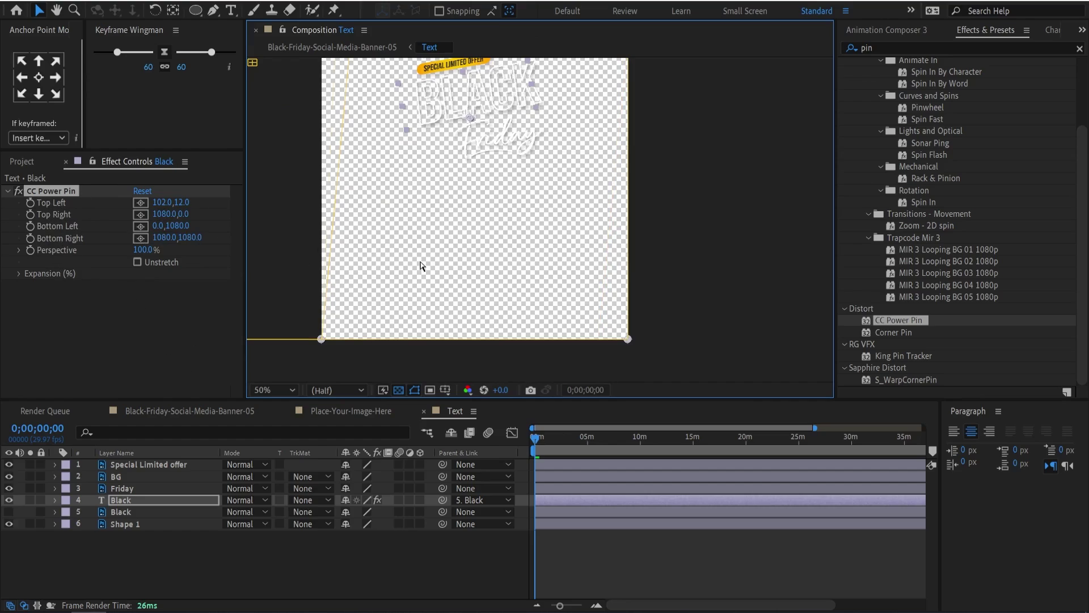
{"action": "left_click", "coordinate": [80, 191]}
{"action": "key", "text": "Delete"}
{"action": "double_click", "coordinate": [894, 333]}
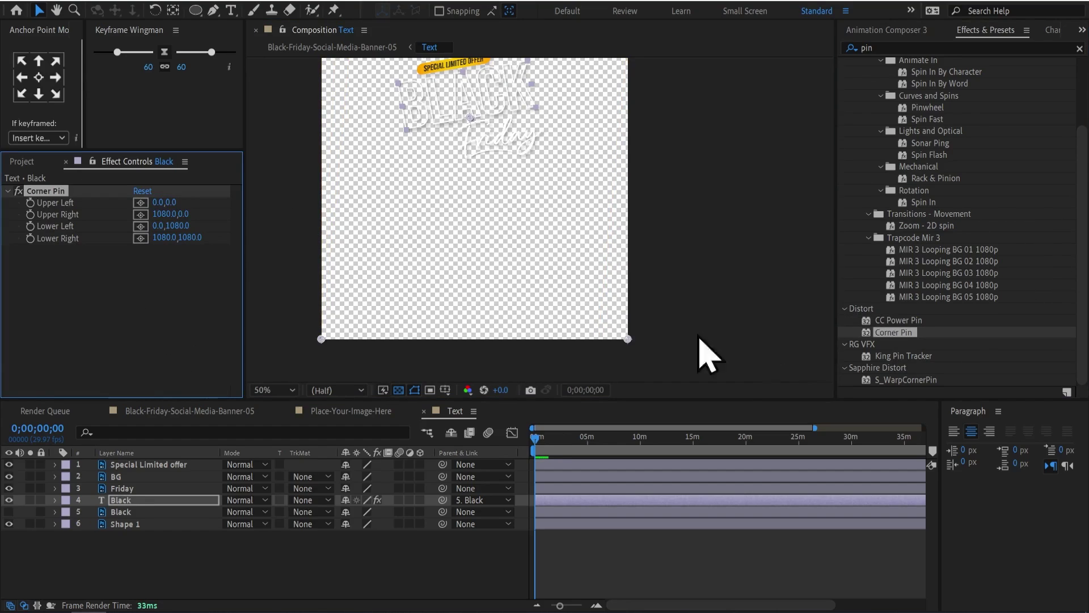
{"action": "key", "text": "Delete"}
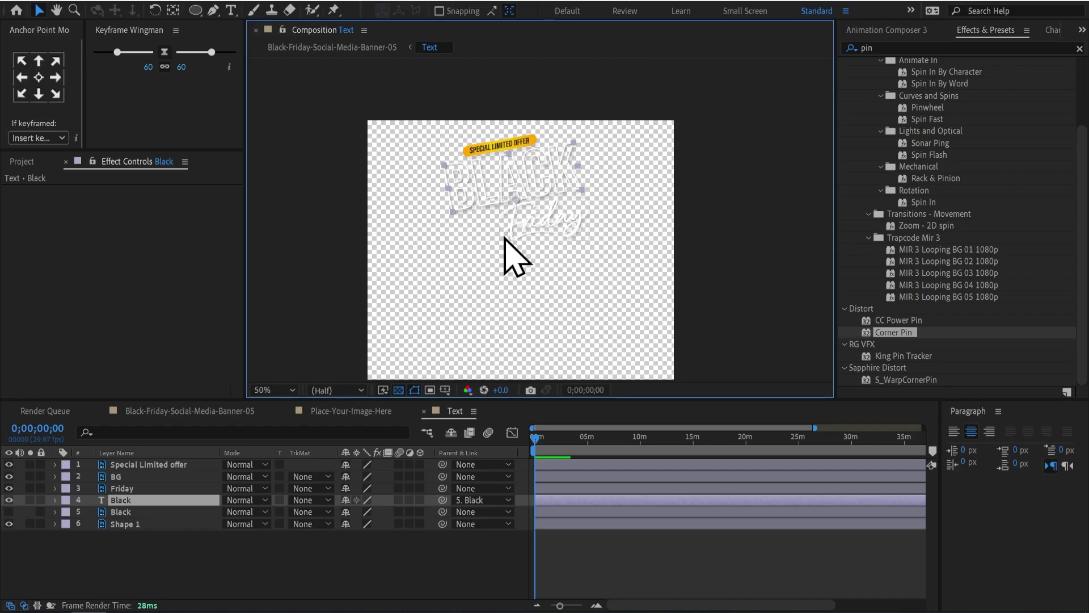
Pre-compose the Black text layer into Black Comp 1.
{"action": "key", "text": "ctrl+shift+c"}
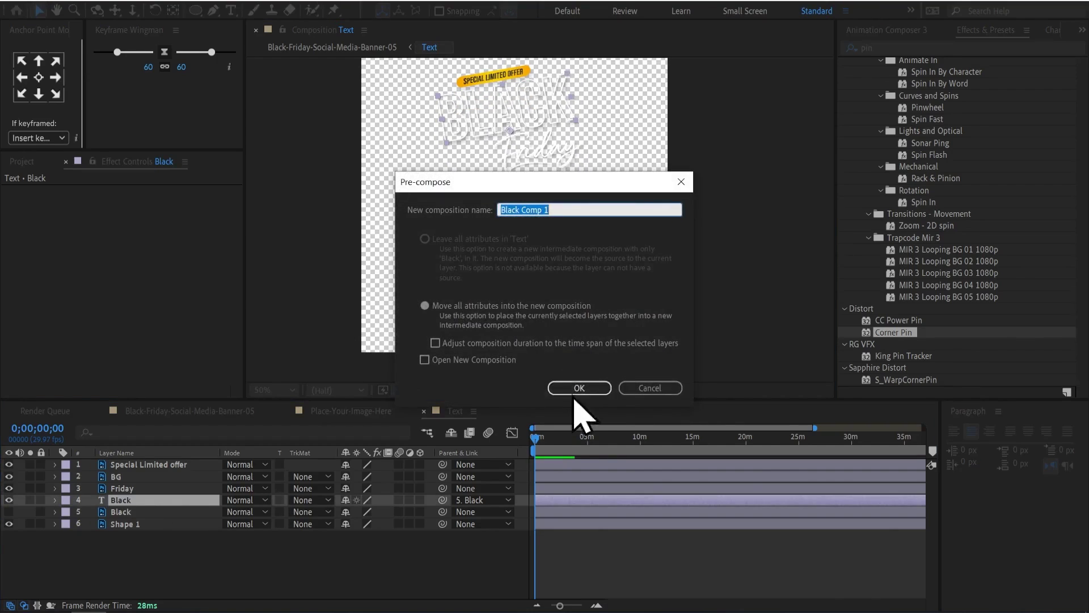
{"action": "left_click", "coordinate": [578, 390]}
{"action": "key", "text": "ctrl+z"}
{"action": "key", "text": "ctrl+shift+c"}
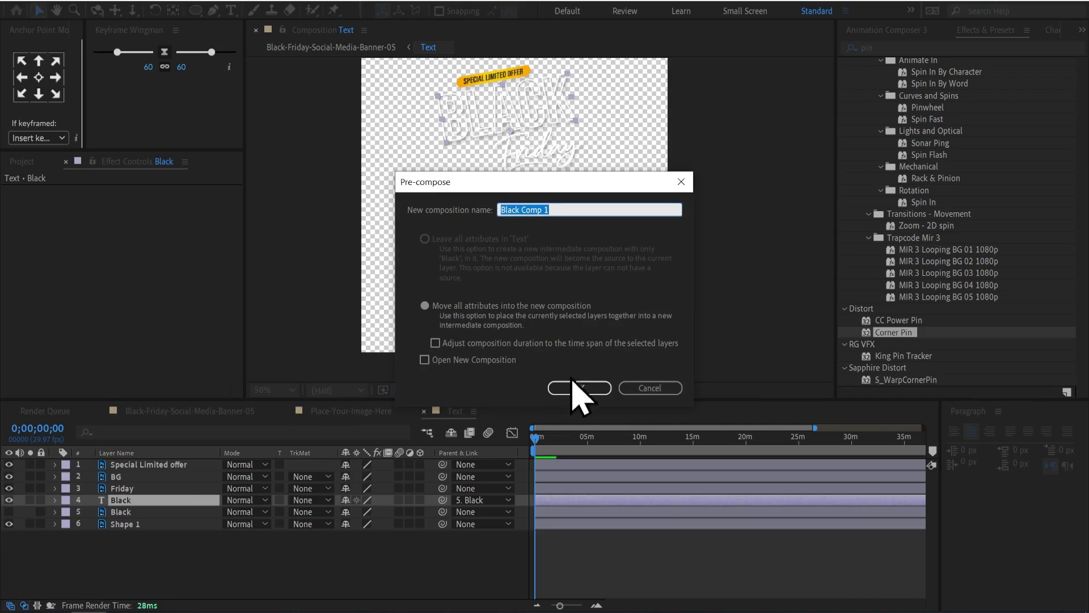
{"action": "left_click", "coordinate": [578, 388]}
Crop Black Comp 1 to a region of interest tightly around BLACK, then return to Text.
{"action": "scroll", "coordinate": [555, 134], "scroll_direction": "up", "scroll_amount": 1}
{"action": "scroll", "coordinate": [518, 267], "scroll_direction": "up", "scroll_amount": 1}
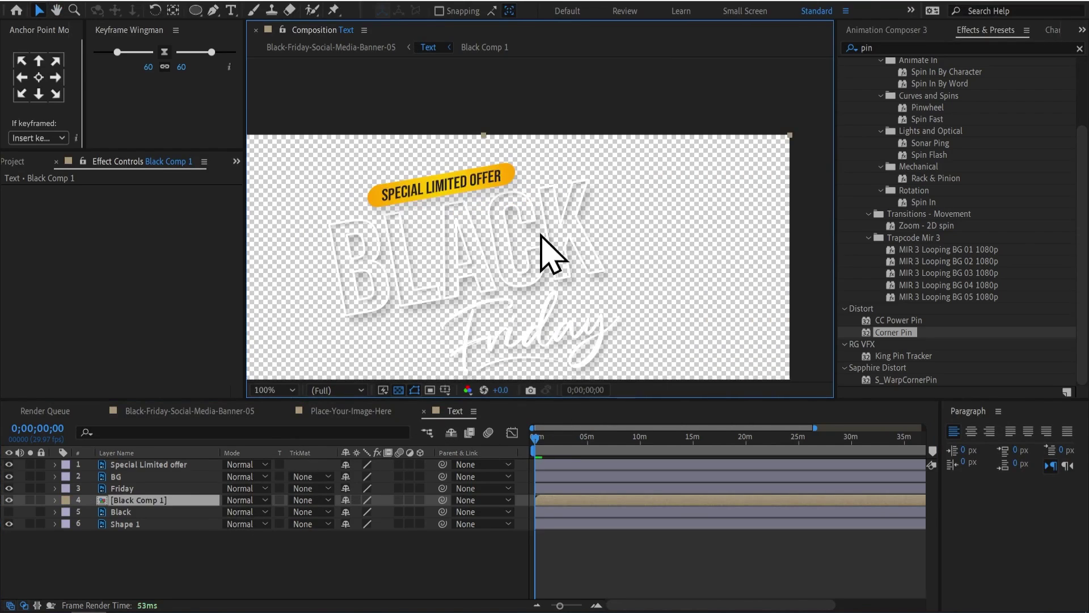
{"action": "double_click", "coordinate": [541, 236]}
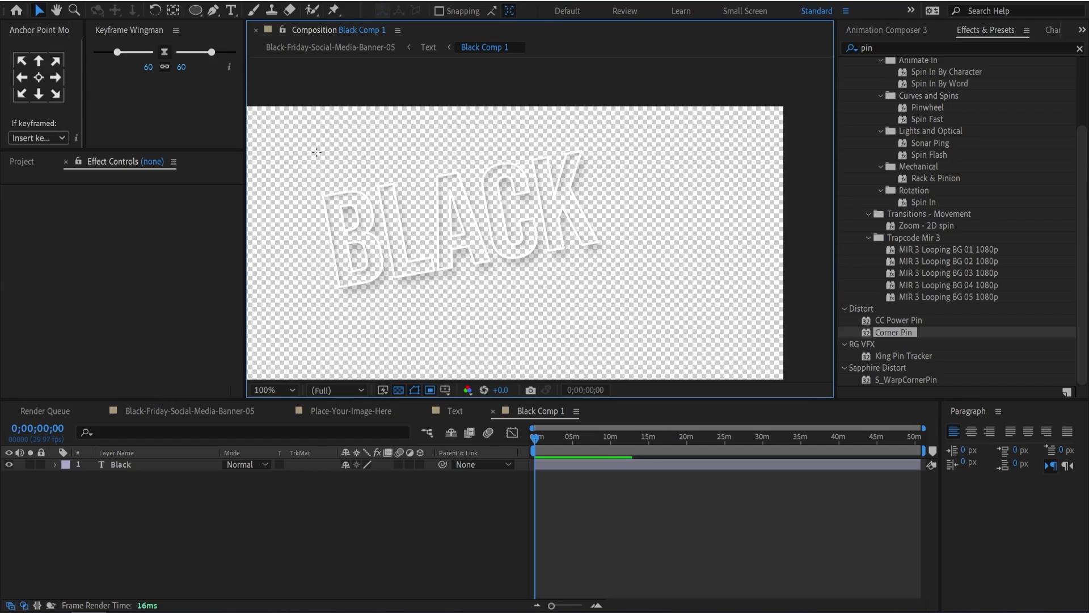
{"action": "left_click_drag", "start_coordinate": [317, 148], "coordinate": [598, 292]}
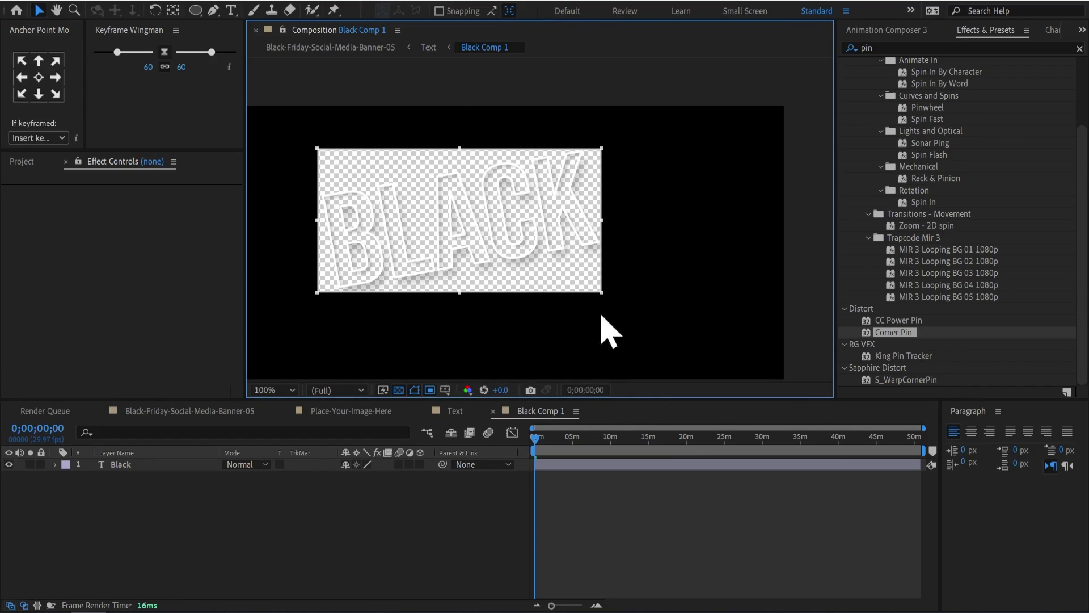
{"action": "left_click", "coordinate": [85, 1]}
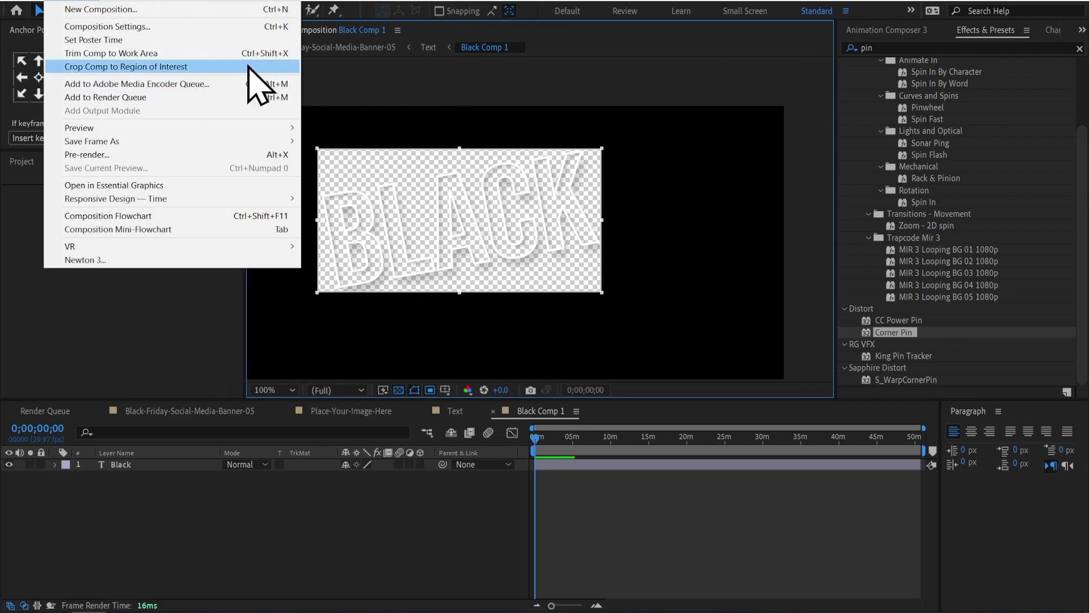
{"action": "left_click", "coordinate": [170, 67]}
{"action": "left_click", "coordinate": [428, 48]}
Apply Corner Pin to the Black Comp 1 layer and show the original Black layer as reference.
{"action": "scroll", "coordinate": [518, 299], "scroll_direction": "down", "scroll_amount": 2}
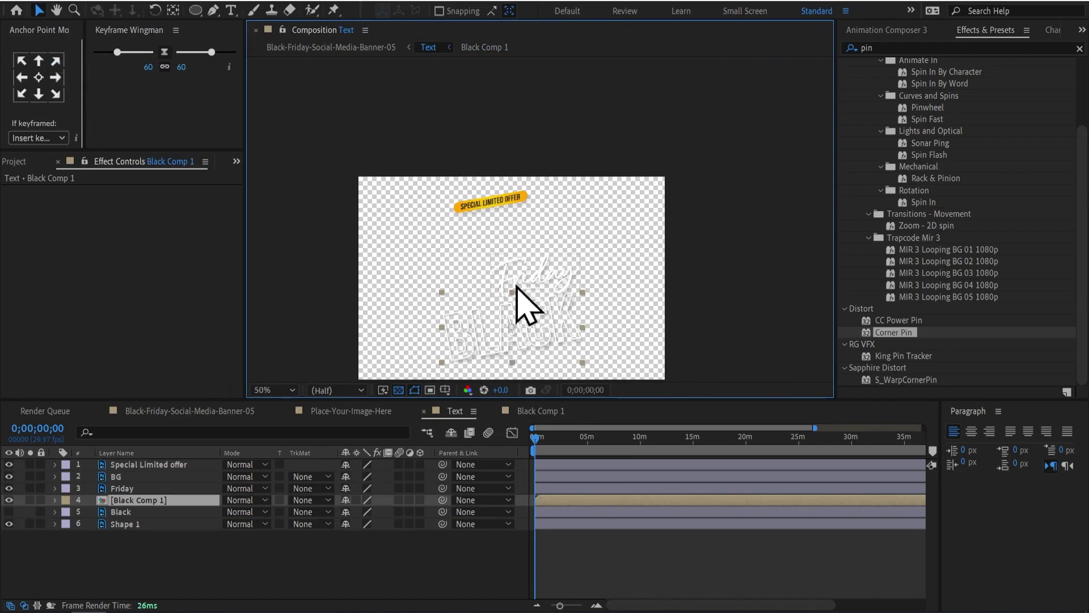
{"action": "scroll", "coordinate": [504, 255], "scroll_direction": "up", "scroll_amount": 2}
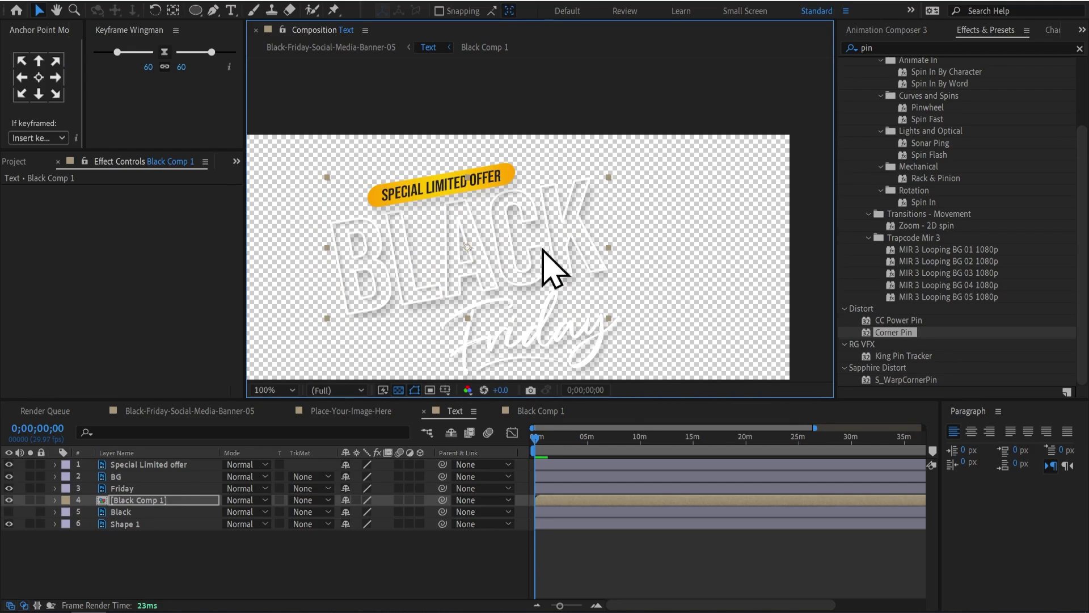
{"action": "left_click", "coordinate": [910, 334]}
{"action": "left_click_drag", "start_coordinate": [910, 334], "coordinate": [700, 240]}
{"action": "left_click_drag", "start_coordinate": [386, 278], "coordinate": [377, 275]}
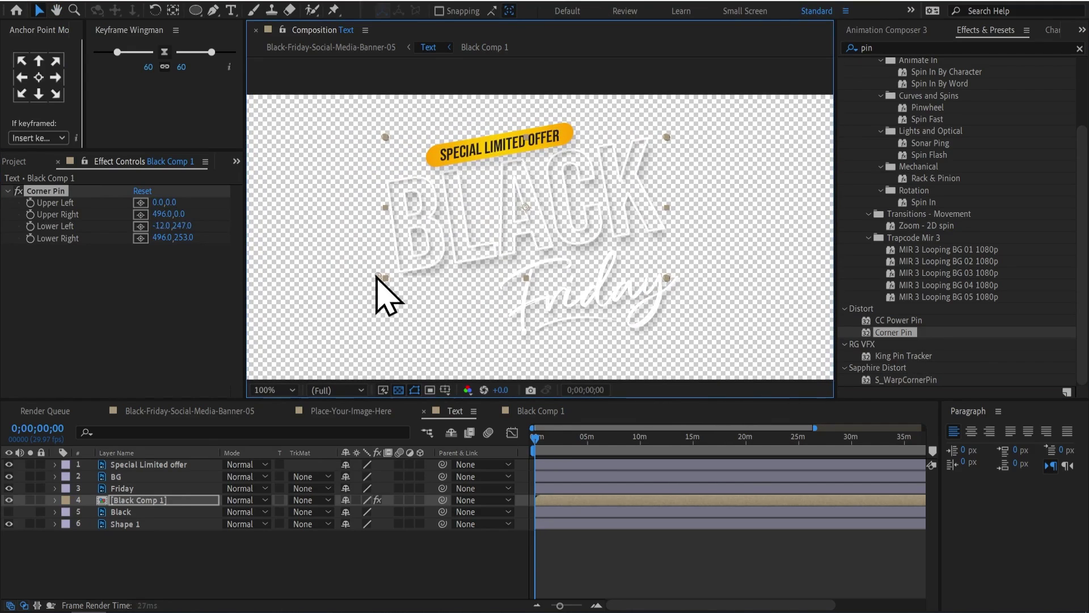
{"action": "left_click", "coordinate": [9, 511]}
Align the four corner pins to the reference: 38,-6; 516,-1; -6,257; 476,257.
{"action": "left_click_drag", "start_coordinate": [666, 137], "coordinate": [688, 137]}
{"action": "left_click_drag", "start_coordinate": [667, 278], "coordinate": [651, 274]}
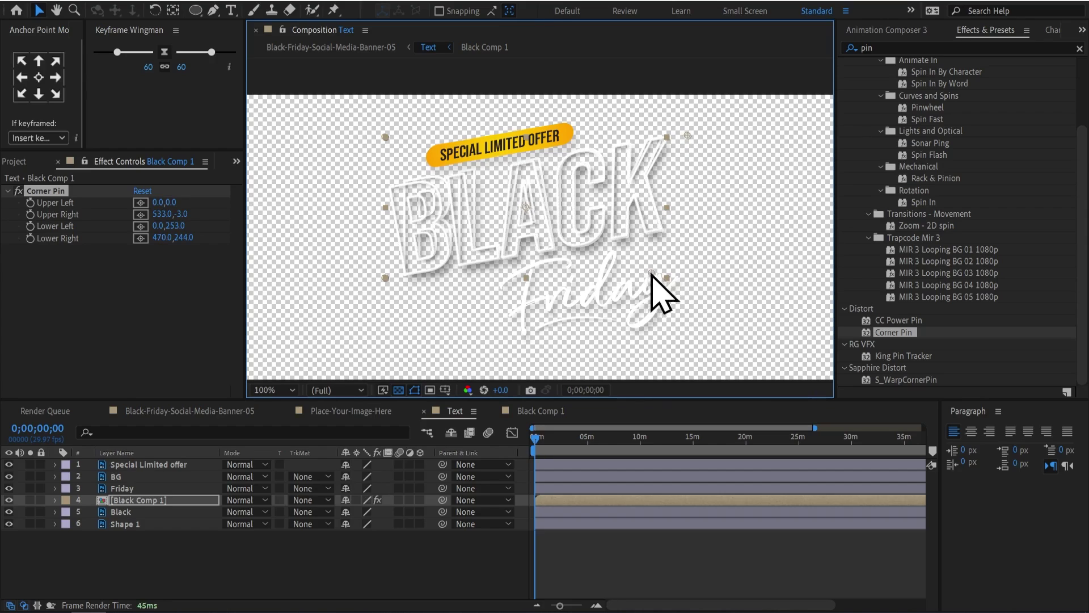
{"action": "left_click_drag", "start_coordinate": [385, 137], "coordinate": [407, 135]}
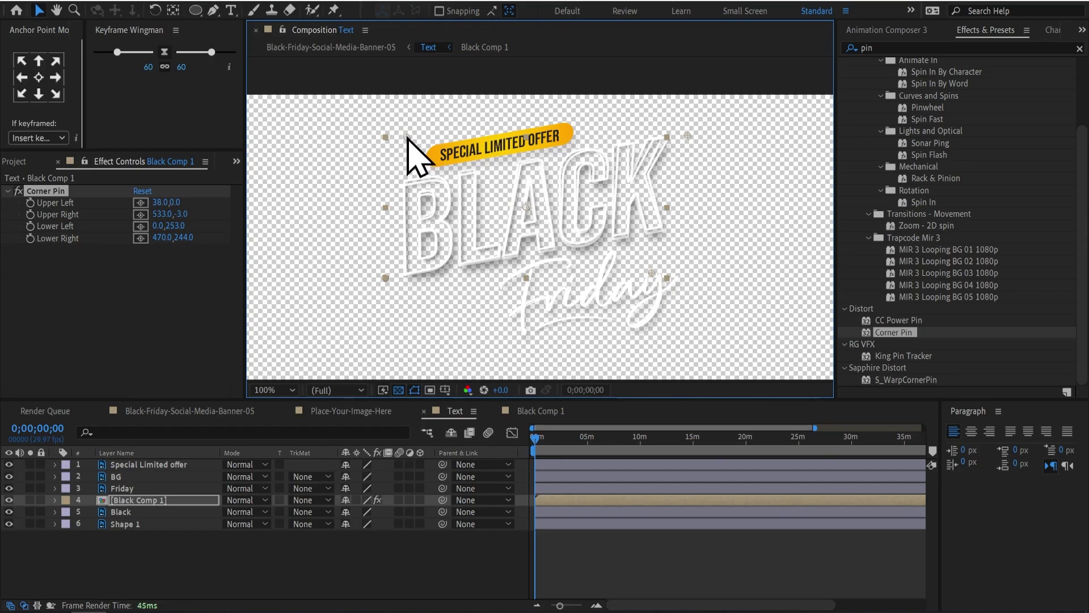
{"action": "left_click_drag", "start_coordinate": [391, 275], "coordinate": [379, 278]}
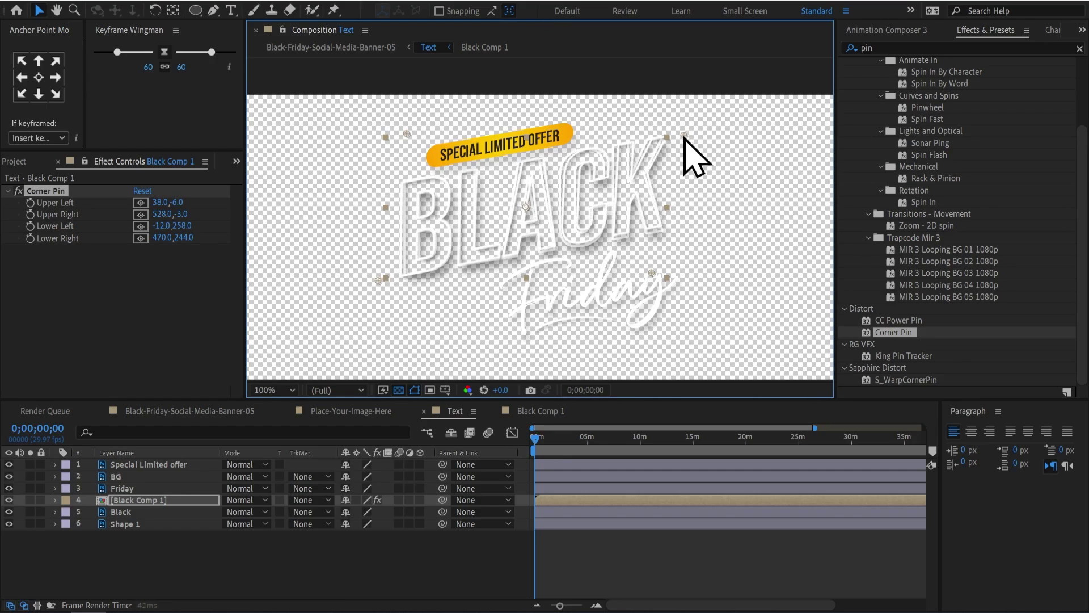
{"action": "left_click_drag", "start_coordinate": [687, 136], "coordinate": [678, 136]}
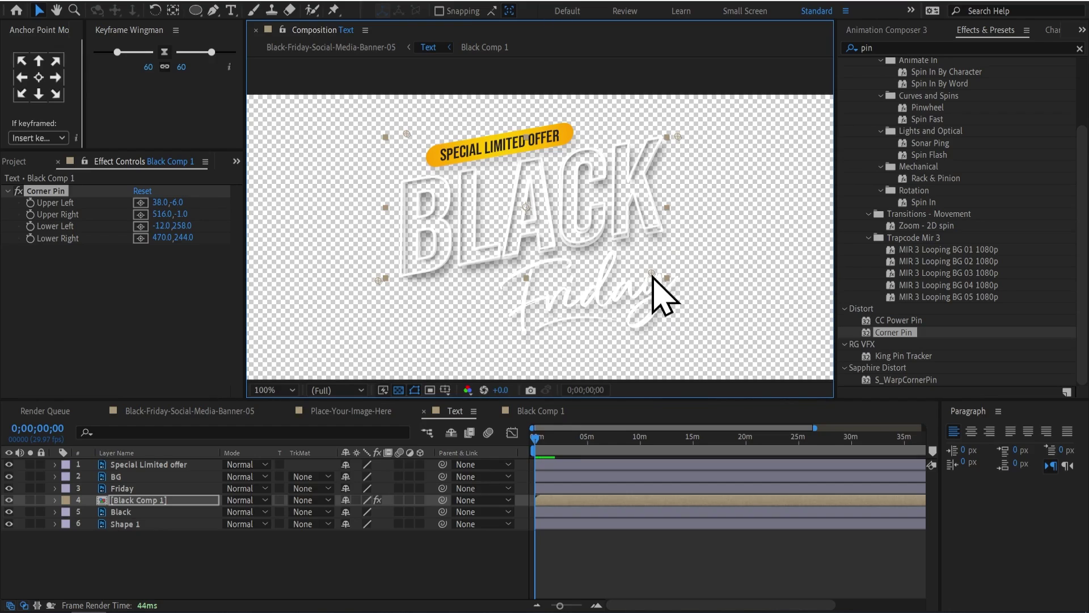
{"action": "left_click_drag", "start_coordinate": [652, 275], "coordinate": [654, 282]}
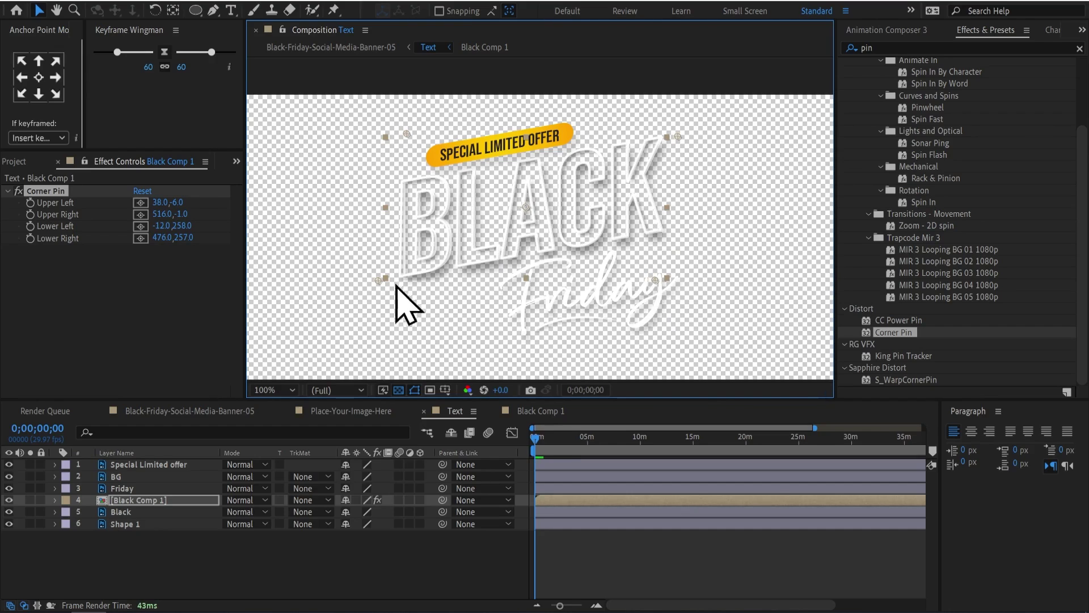
{"action": "left_click_drag", "start_coordinate": [379, 280], "coordinate": [382, 281]}
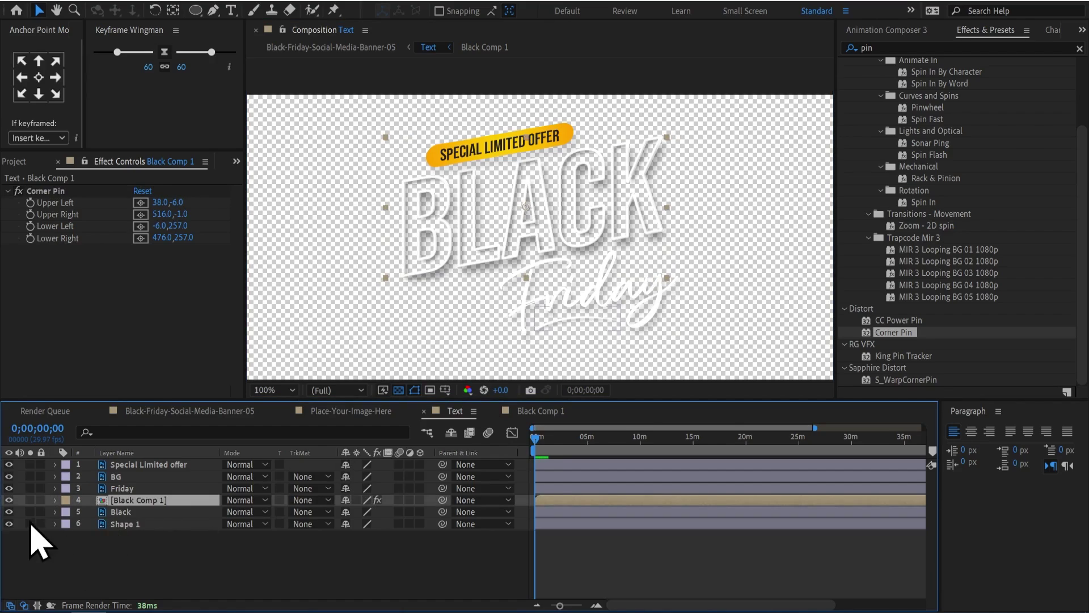
Hide the Black reference layer and convert the Friday layer to editable text.
{"action": "left_click", "coordinate": [9, 512]}
{"action": "left_click", "coordinate": [631, 306]}
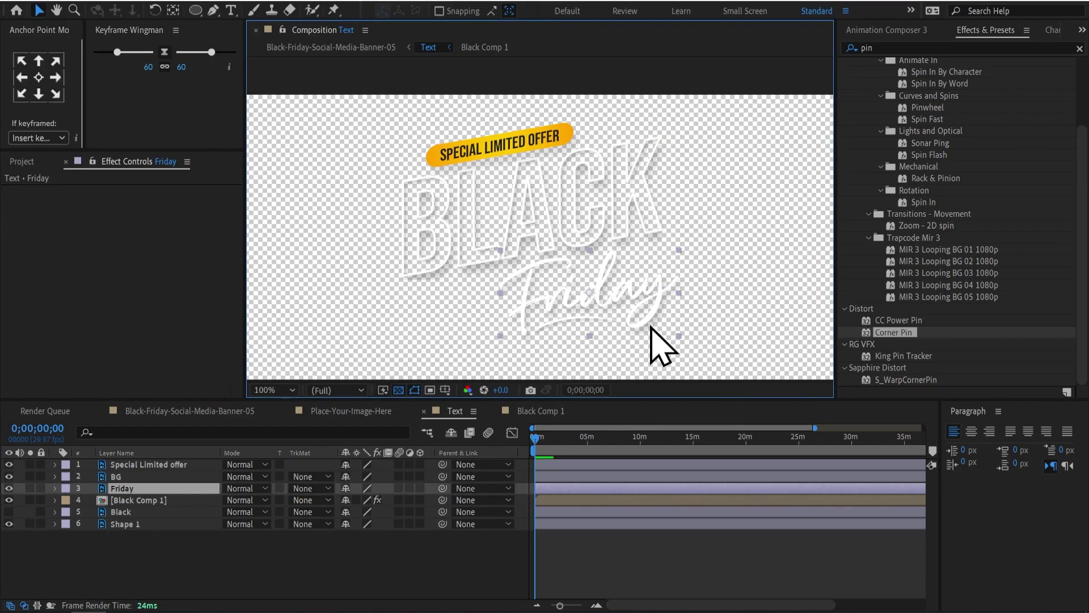
{"action": "key", "text": "Return"}
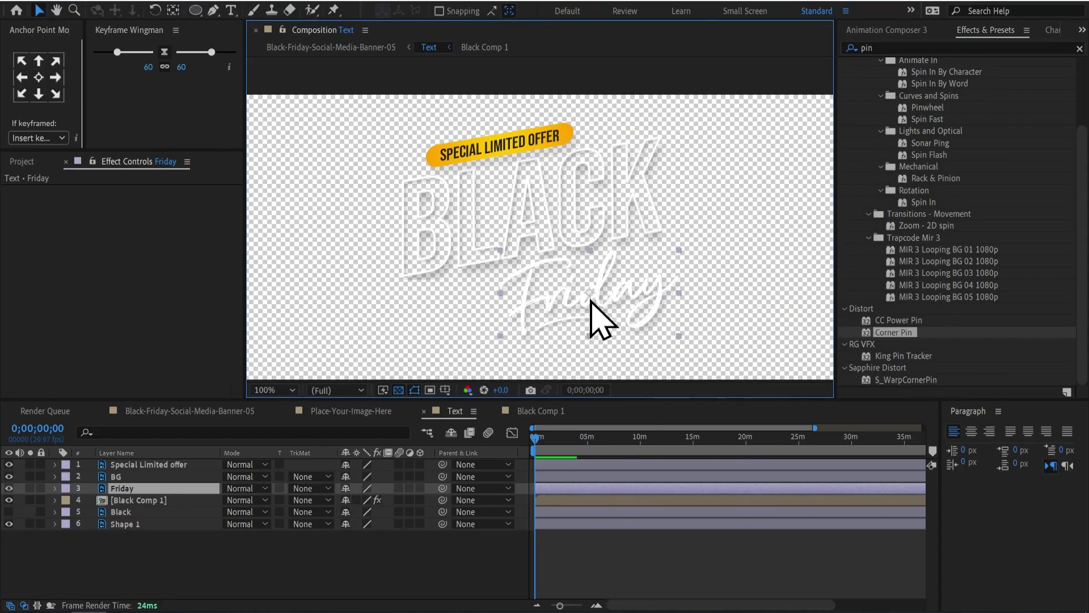
{"action": "right_click", "coordinate": [600, 291]}
{"action": "left_click", "coordinate": [825, 503]}
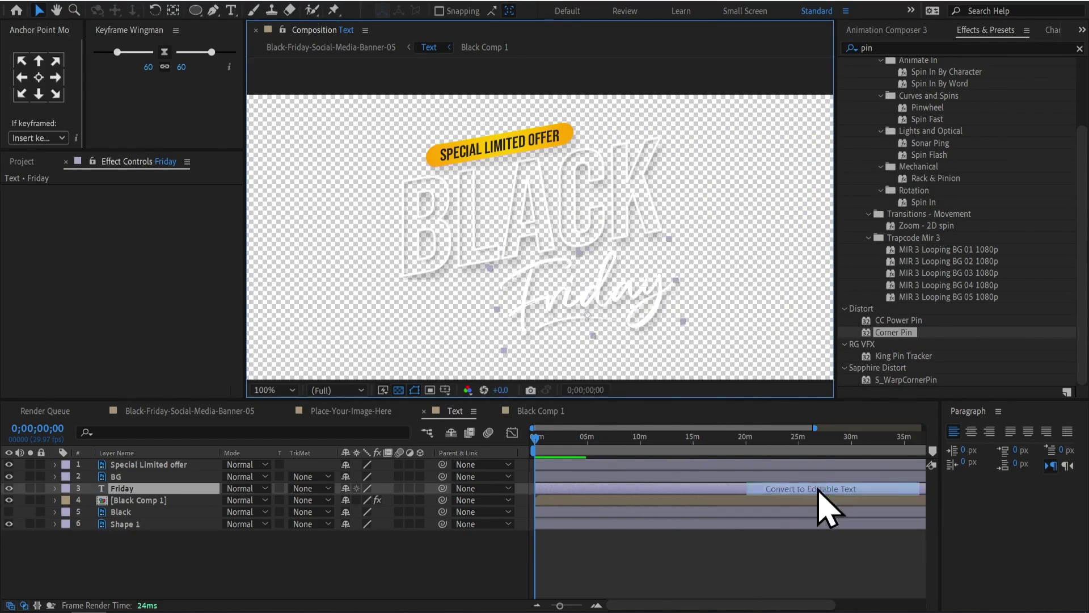
{"action": "left_click", "coordinate": [931, 363]}
Select the Friday layer and open a widened Animation Composer 3 preset browser.
{"action": "left_click", "coordinate": [494, 148]}
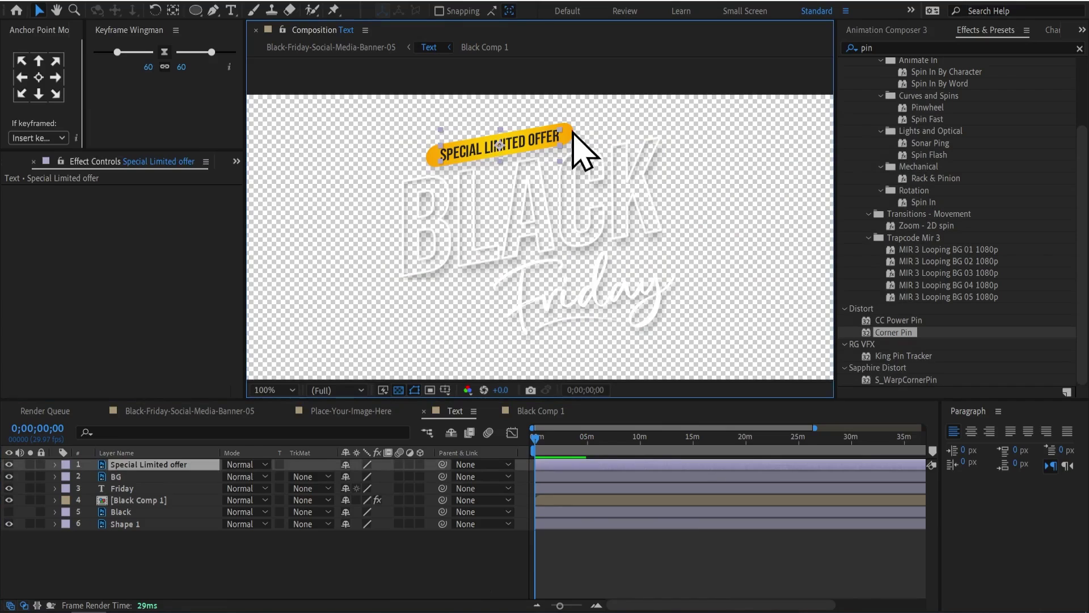
{"action": "left_click", "coordinate": [552, 151]}
{"action": "left_click", "coordinate": [404, 105]}
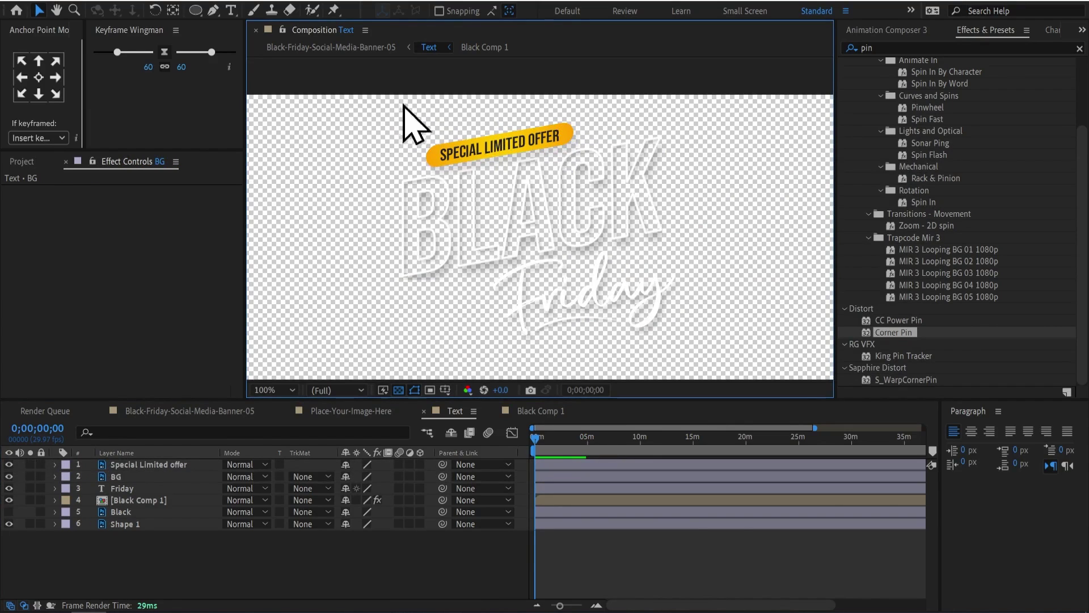
{"action": "left_click", "coordinate": [435, 256]}
{"action": "left_click", "coordinate": [142, 504]}
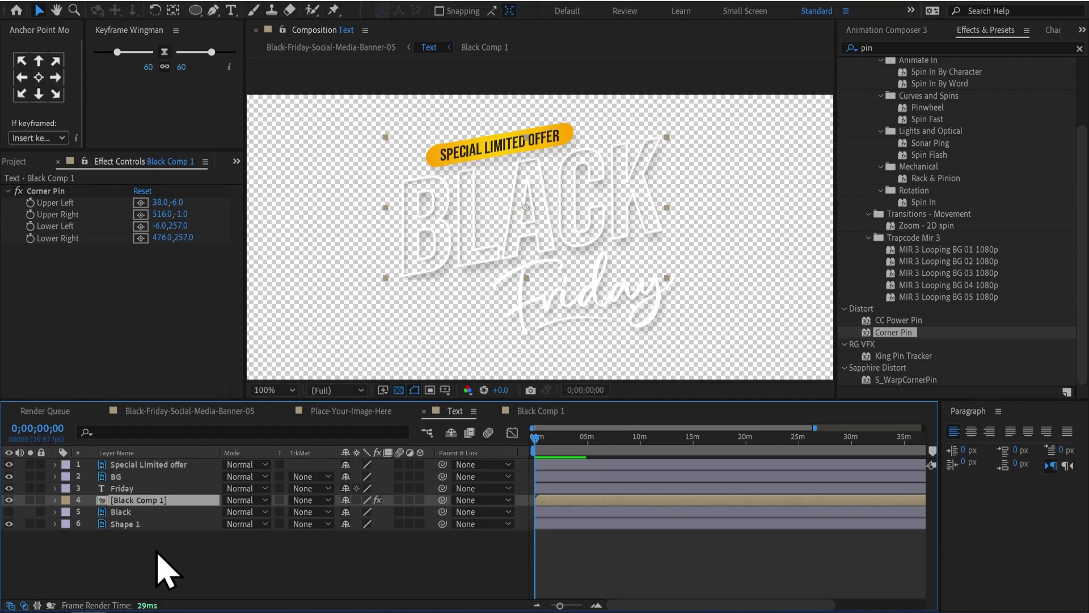
{"action": "left_click", "coordinate": [142, 488]}
{"action": "left_click", "coordinate": [1080, 49]}
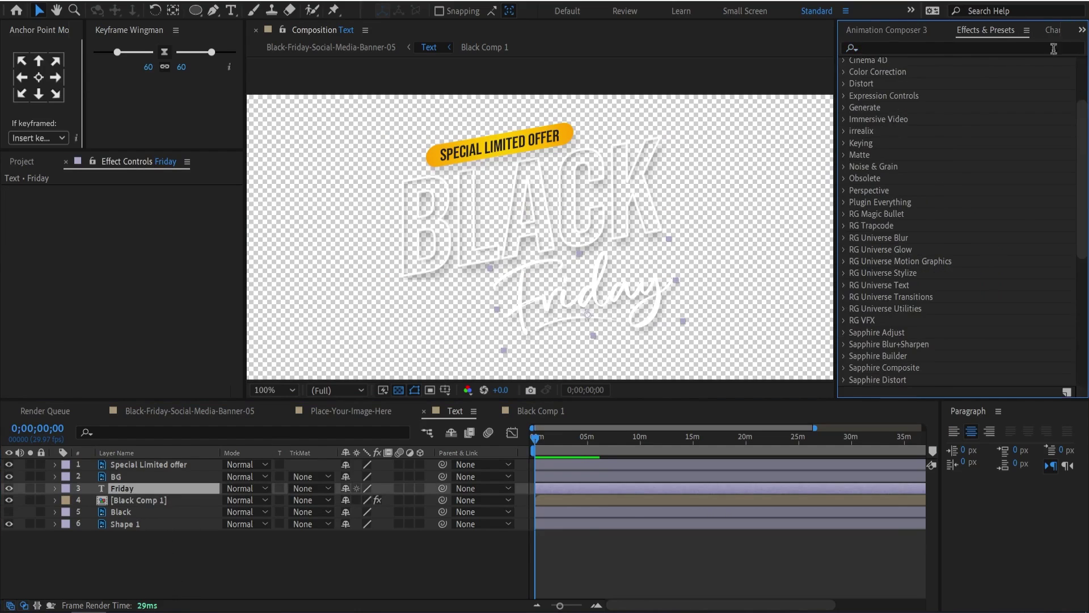
{"action": "left_click", "coordinate": [887, 29]}
{"action": "left_click_drag", "start_coordinate": [838, 107], "coordinate": [678, 102]}
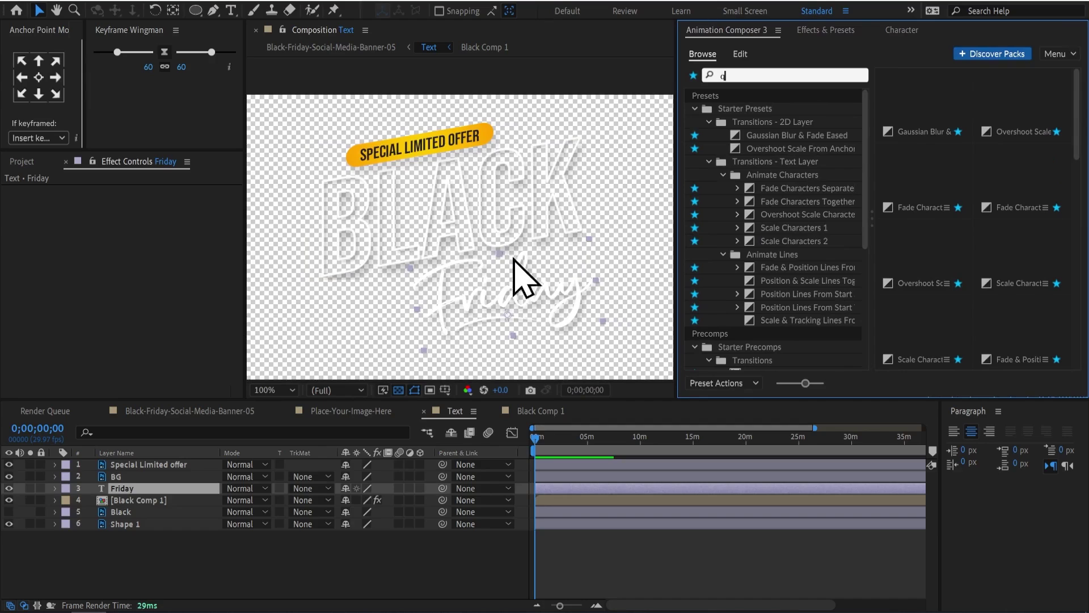
Select the Black Comp 1 layer in the viewer and open the precomp.
{"action": "key", "text": "h"}
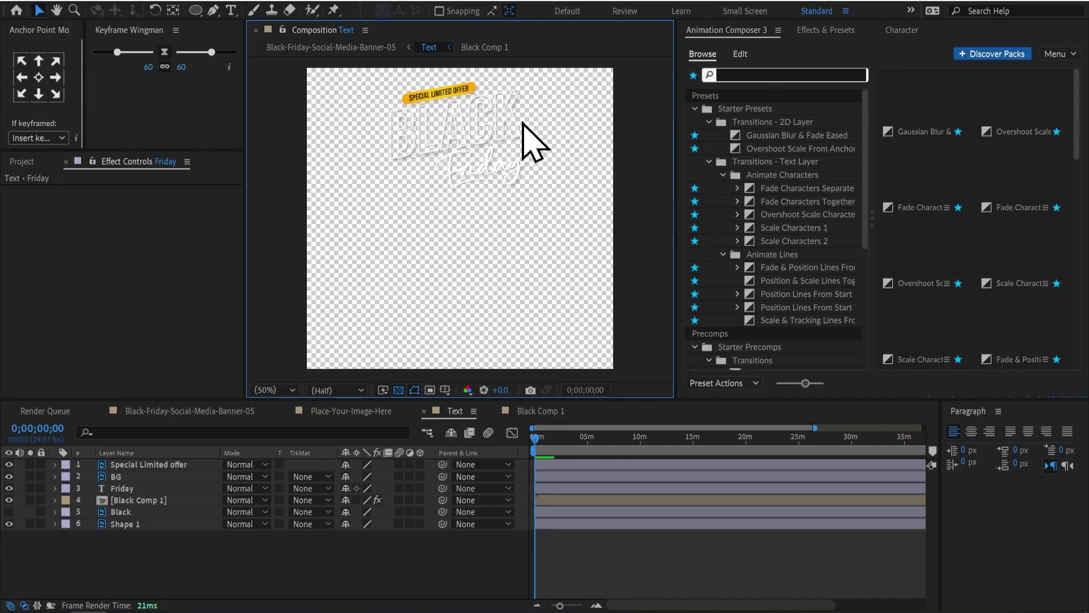
{"action": "scroll", "coordinate": [498, 177], "scroll_direction": "up", "scroll_amount": 3}
{"action": "scroll", "coordinate": [595, 226], "scroll_direction": "down", "scroll_amount": 1}
{"action": "scroll", "coordinate": [504, 161], "scroll_direction": "down", "scroll_amount": 2}
{"action": "key", "text": "v"}
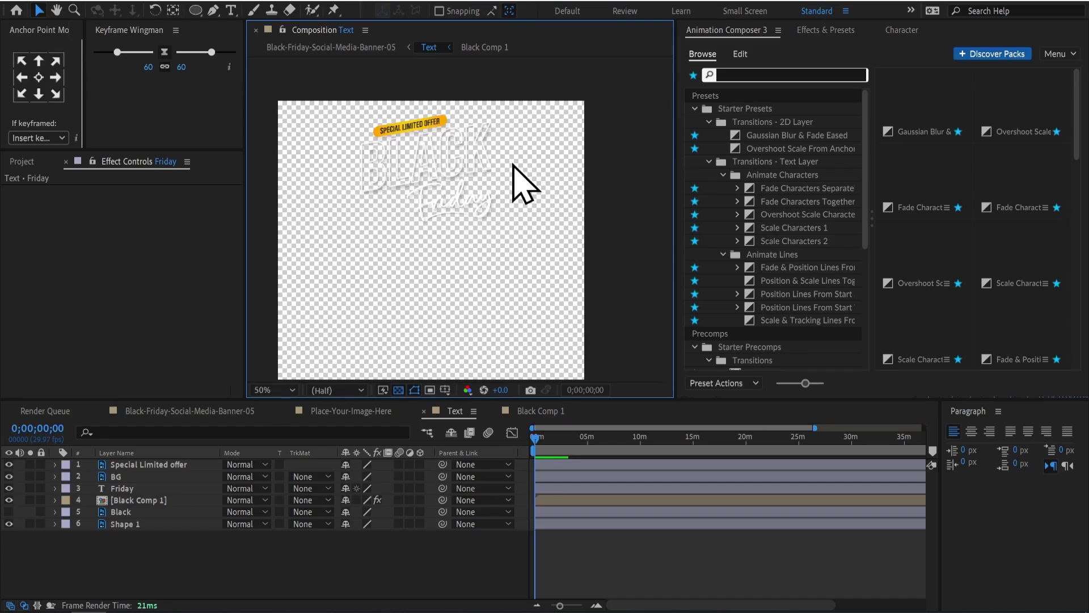
{"action": "left_click", "coordinate": [448, 177]}
{"action": "scroll", "coordinate": [447, 178], "scroll_direction": "up", "scroll_amount": 2}
{"action": "double_click", "coordinate": [487, 126]}
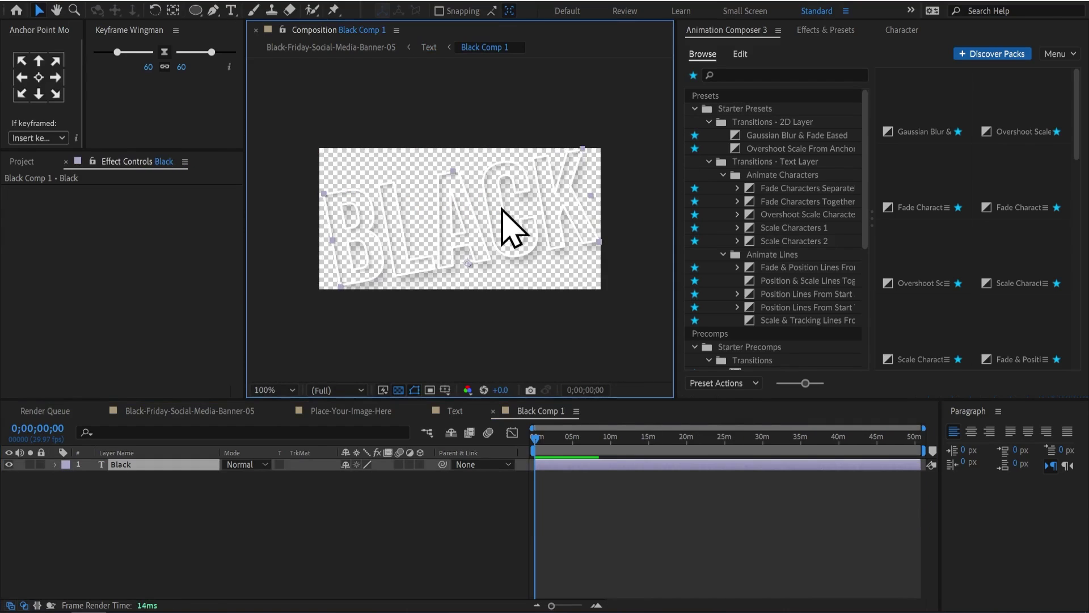
Try the Scale Characters 1 preset on the BLACK text, scrub to check it, then remove it.
{"action": "left_click", "coordinate": [936, 259]}
{"action": "scroll", "coordinate": [964, 238], "scroll_direction": "down", "scroll_amount": 1}
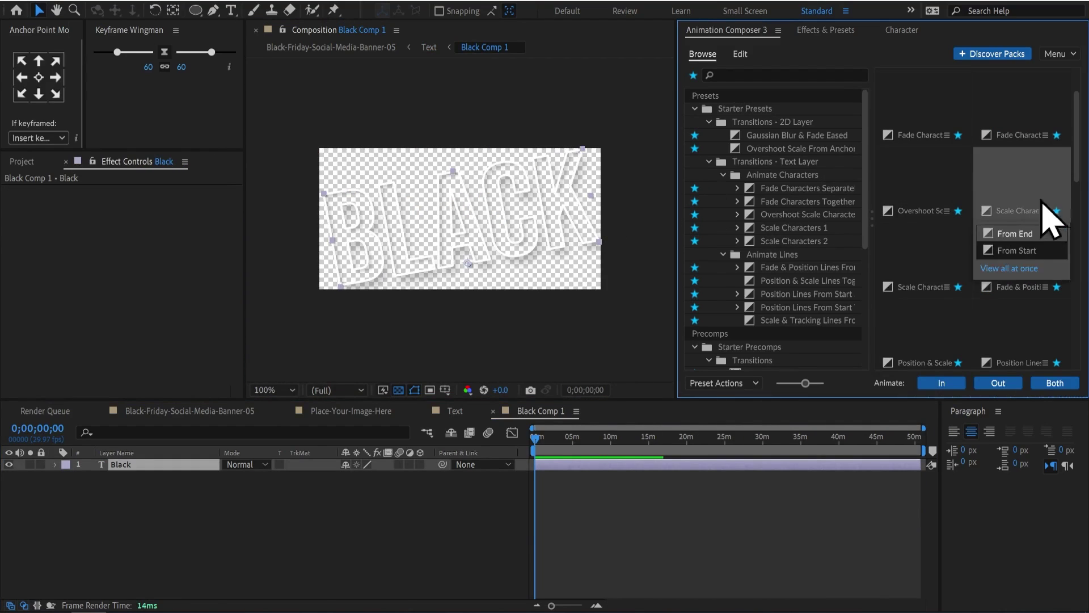
{"action": "left_click_drag", "start_coordinate": [675, 232], "coordinate": [592, 227]}
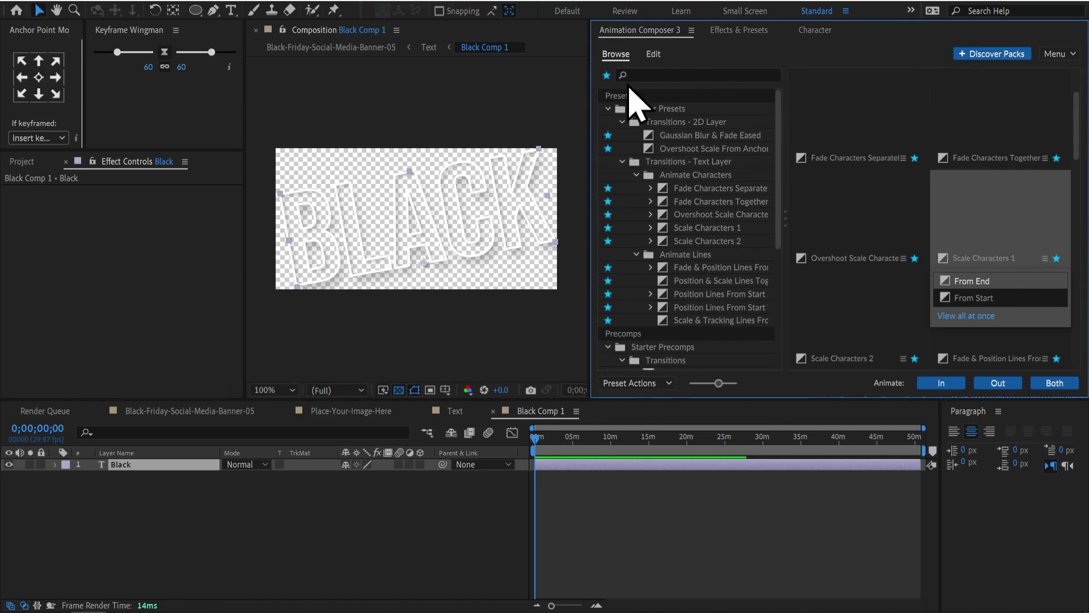
{"action": "left_click", "coordinate": [606, 75]}
{"action": "left_click", "coordinate": [658, 109]}
{"action": "mouse_move", "coordinate": [856, 238]}
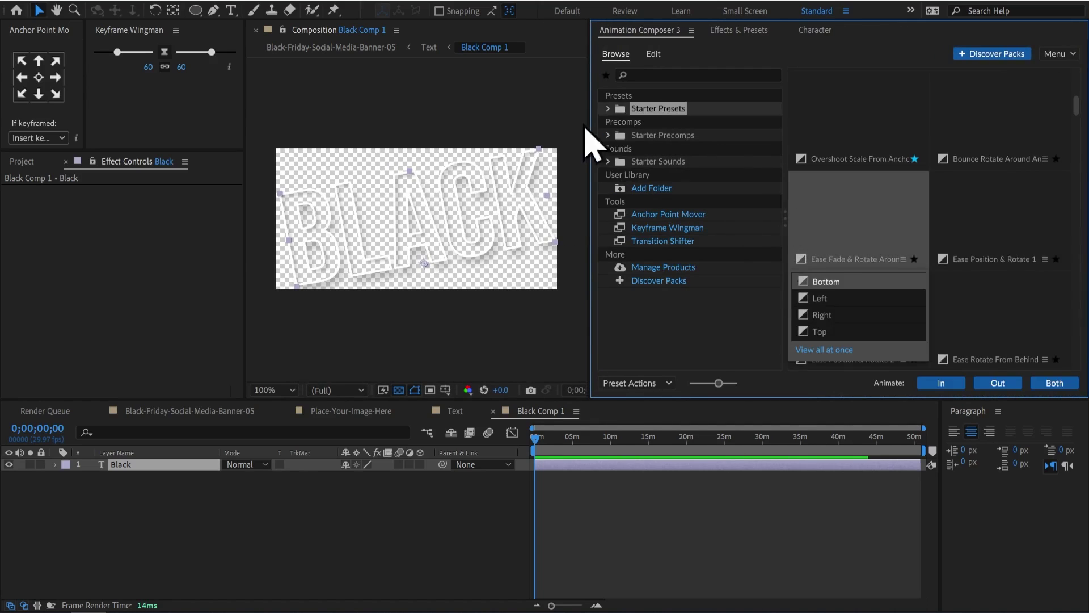
{"action": "left_click", "coordinate": [606, 75]}
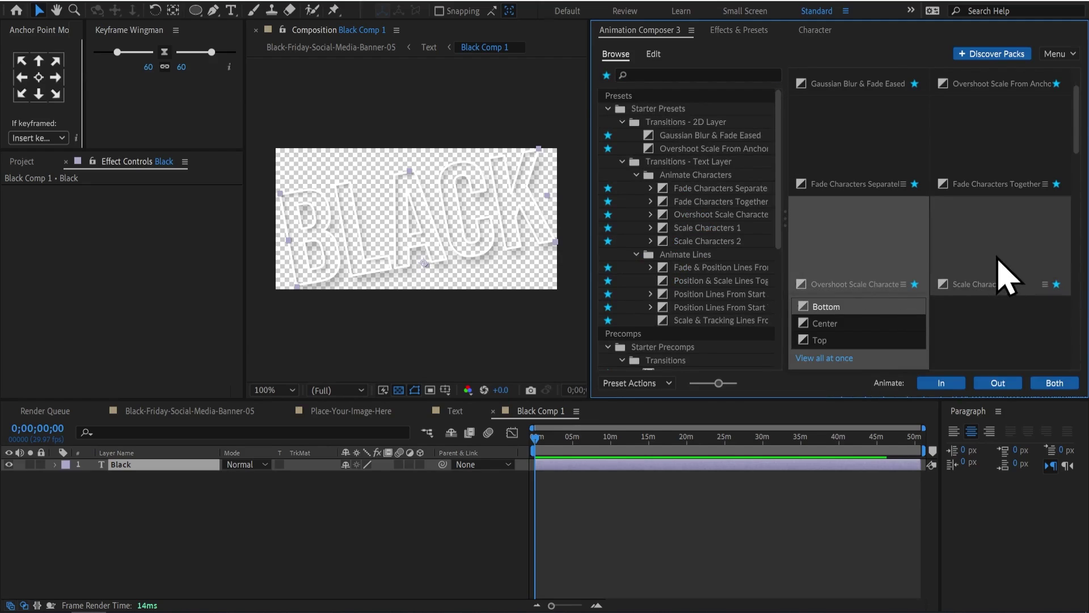
{"action": "mouse_move", "coordinate": [980, 261]}
{"action": "left_click", "coordinate": [979, 324]}
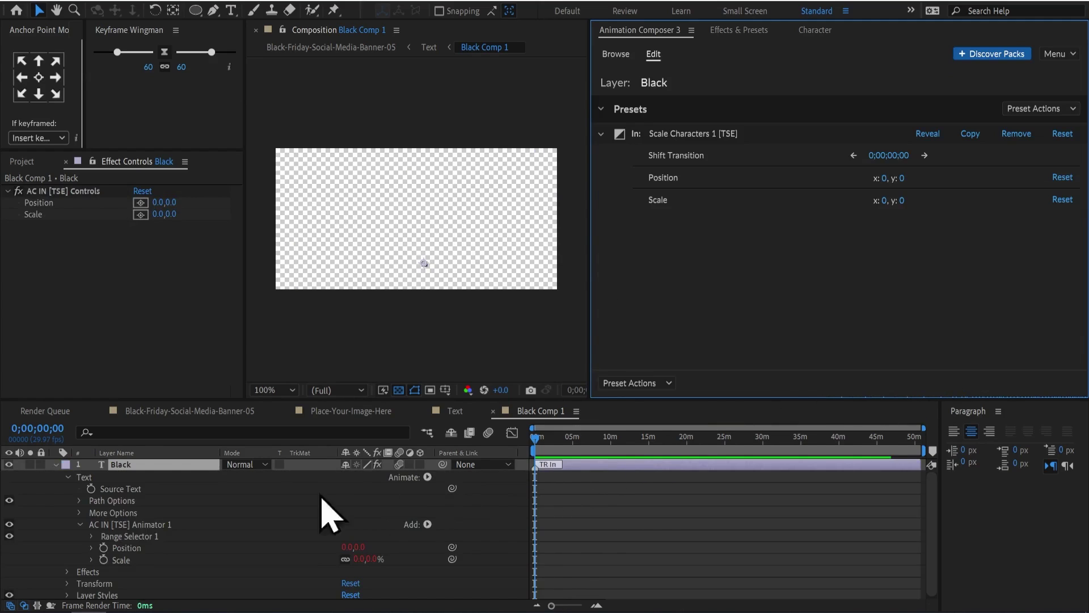
{"action": "left_click", "coordinate": [55, 464]}
{"action": "left_click_drag", "start_coordinate": [567, 445], "coordinate": [697, 446]}
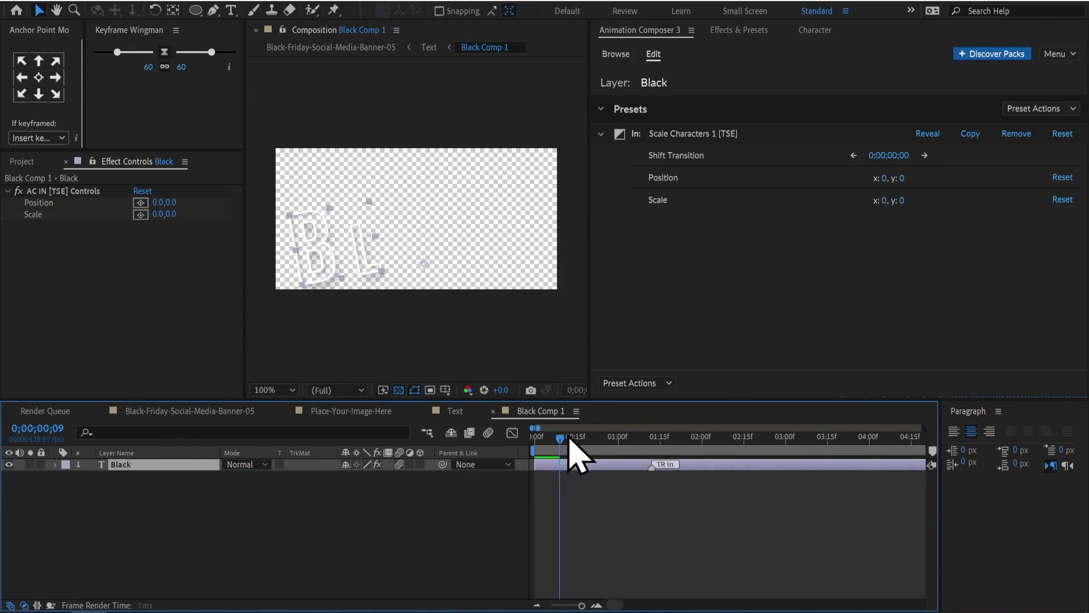
{"action": "left_click", "coordinate": [1056, 135]}
Apply the Scale Characters 2 In preset to BLACK, preview it, and return to Text.
{"action": "mouse_move", "coordinate": [888, 261]}
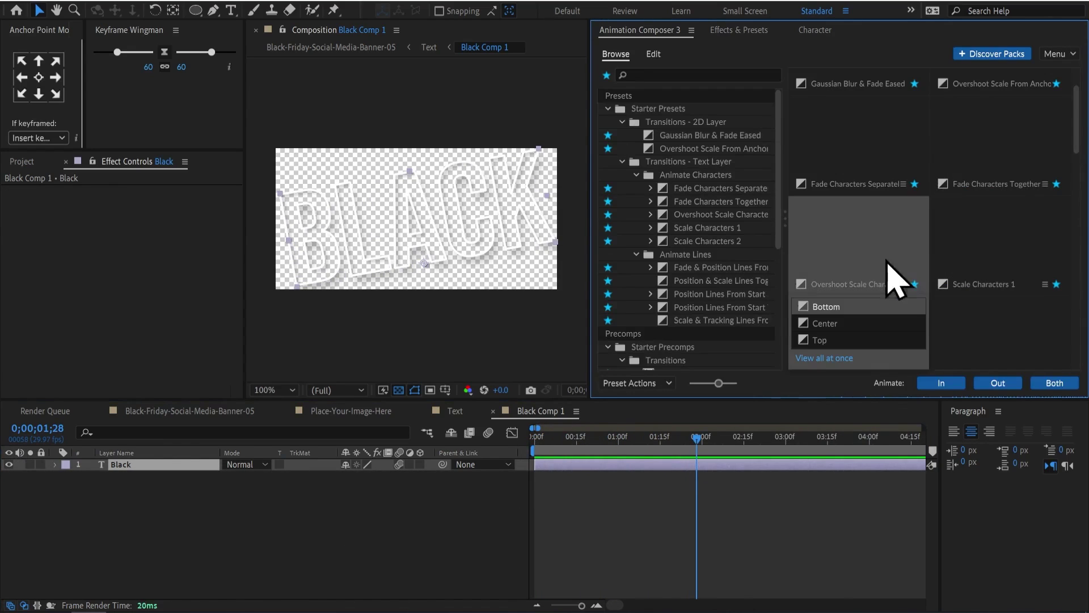
{"action": "scroll", "coordinate": [964, 244], "scroll_direction": "down", "scroll_amount": 3}
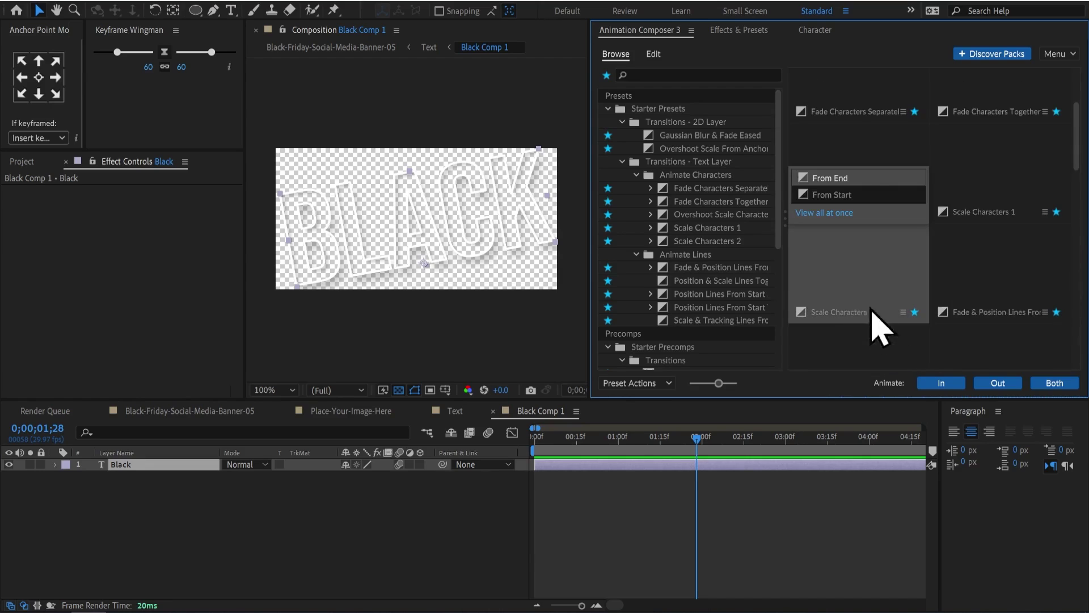
{"action": "left_click", "coordinate": [802, 315]}
{"action": "left_click", "coordinate": [677, 448]}
{"action": "key", "text": "space"}
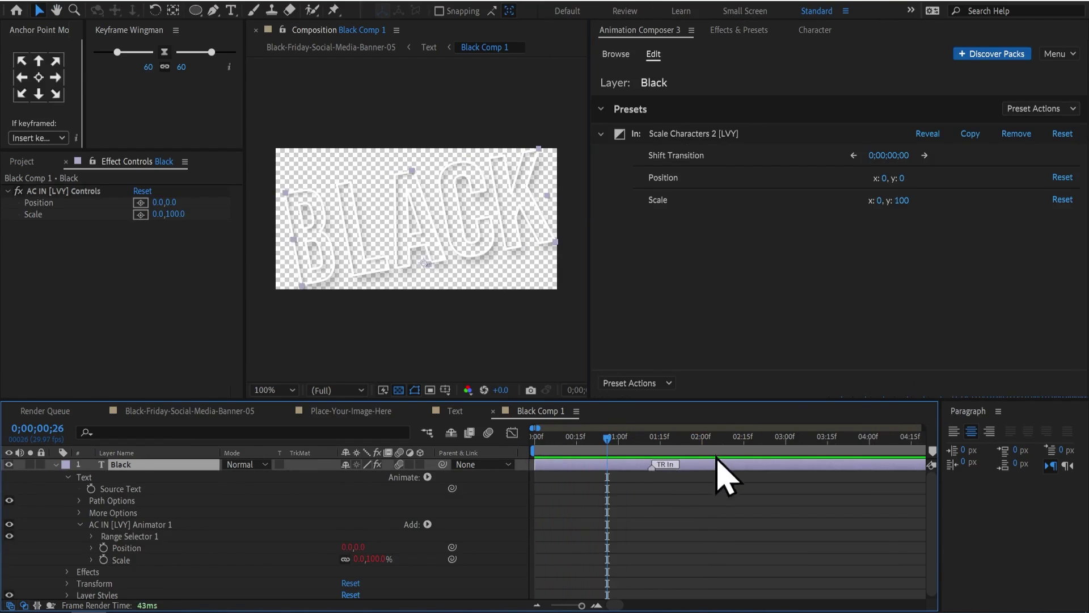
{"action": "key", "text": "ctrl+z"}
{"action": "left_click", "coordinate": [836, 214]}
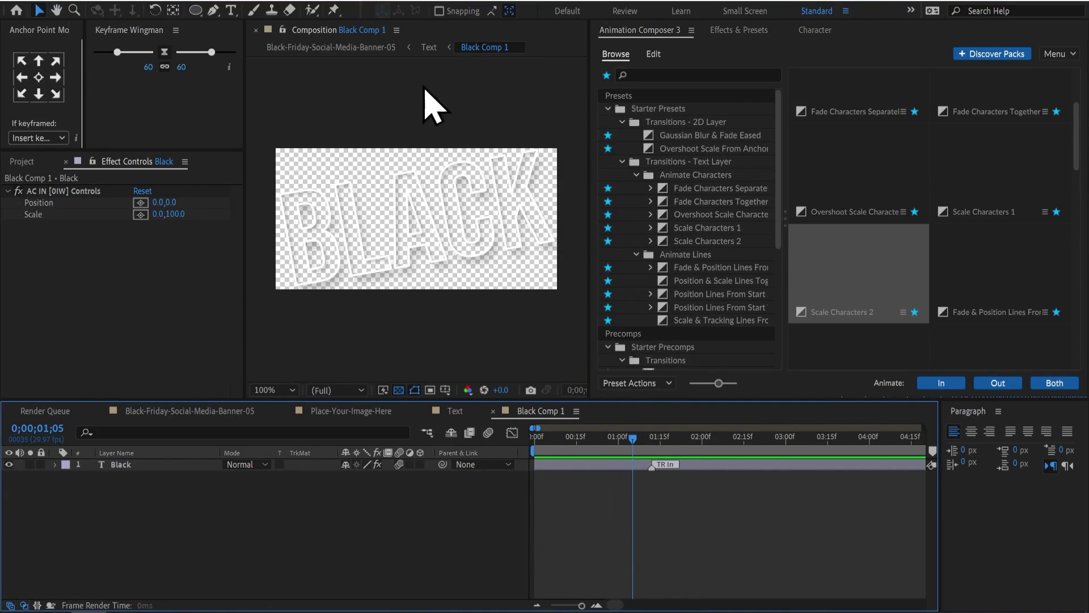
{"action": "left_click", "coordinate": [429, 47]}
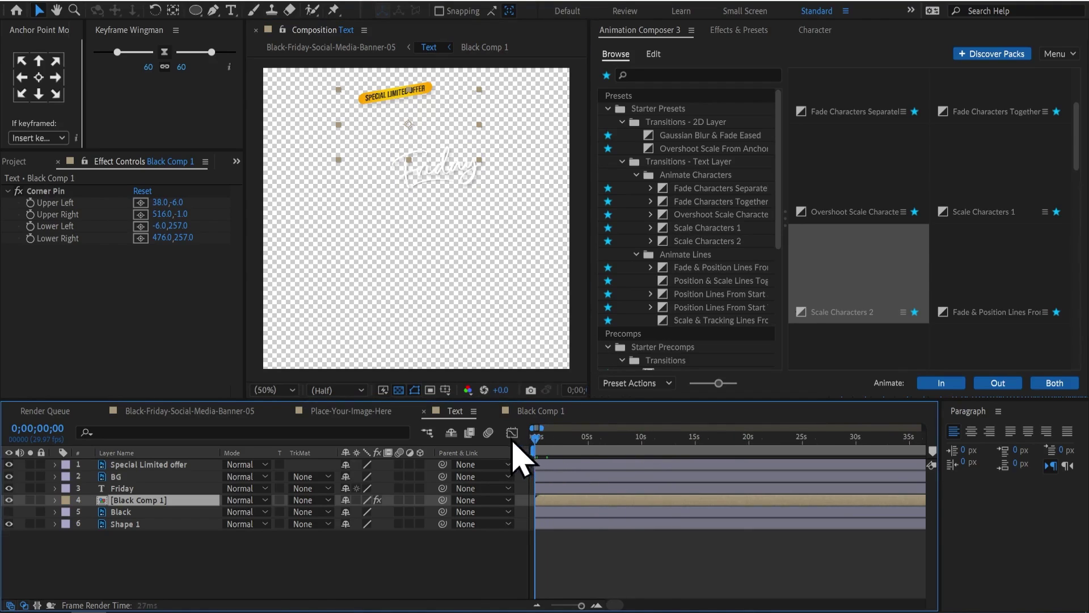
Apply the Overshoot Scale Characters preset to the Friday text.
{"action": "key", "text": "space"}
{"action": "left_click", "coordinate": [390, 206]}
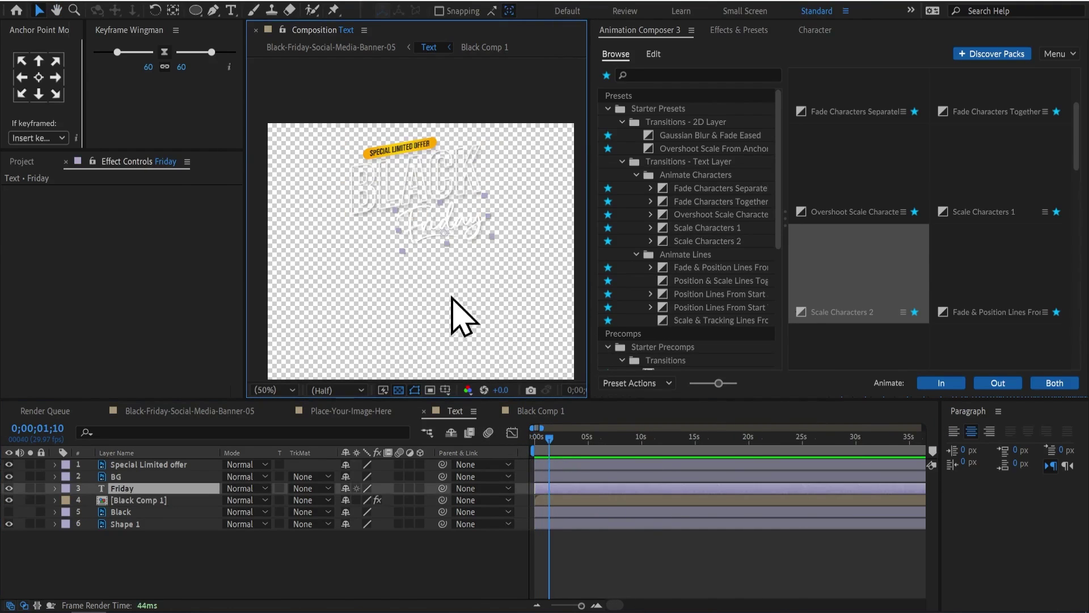
{"action": "scroll", "coordinate": [461, 283], "scroll_direction": "up", "scroll_amount": 4}
{"action": "scroll", "coordinate": [398, 335], "scroll_direction": "down", "scroll_amount": 2}
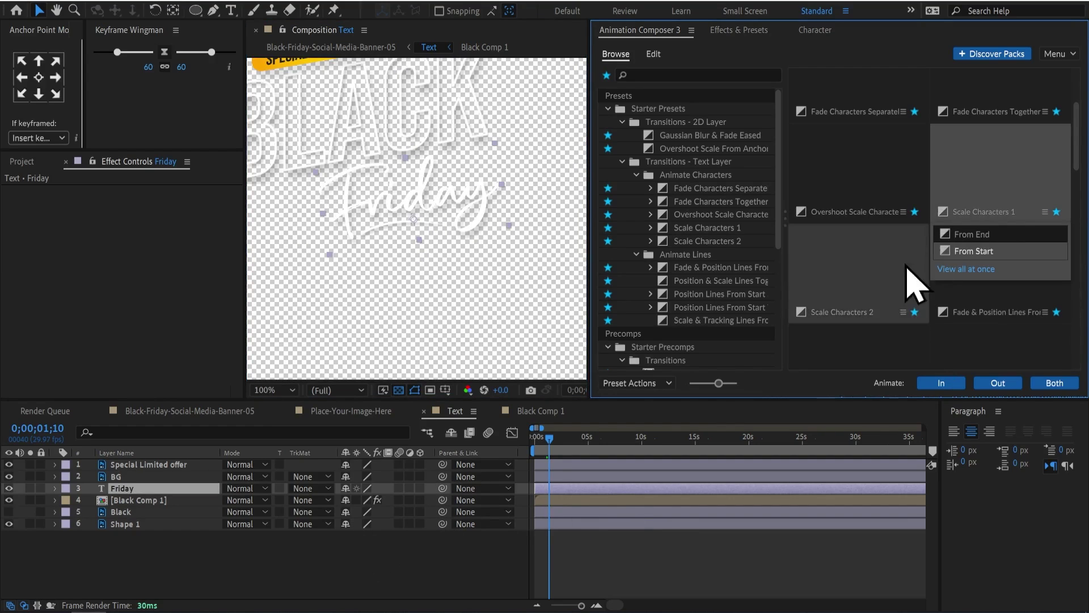
{"action": "scroll", "coordinate": [832, 318], "scroll_direction": "up", "scroll_amount": 3}
{"action": "scroll", "coordinate": [832, 317], "scroll_direction": "down", "scroll_amount": 2}
{"action": "left_click", "coordinate": [942, 384]}
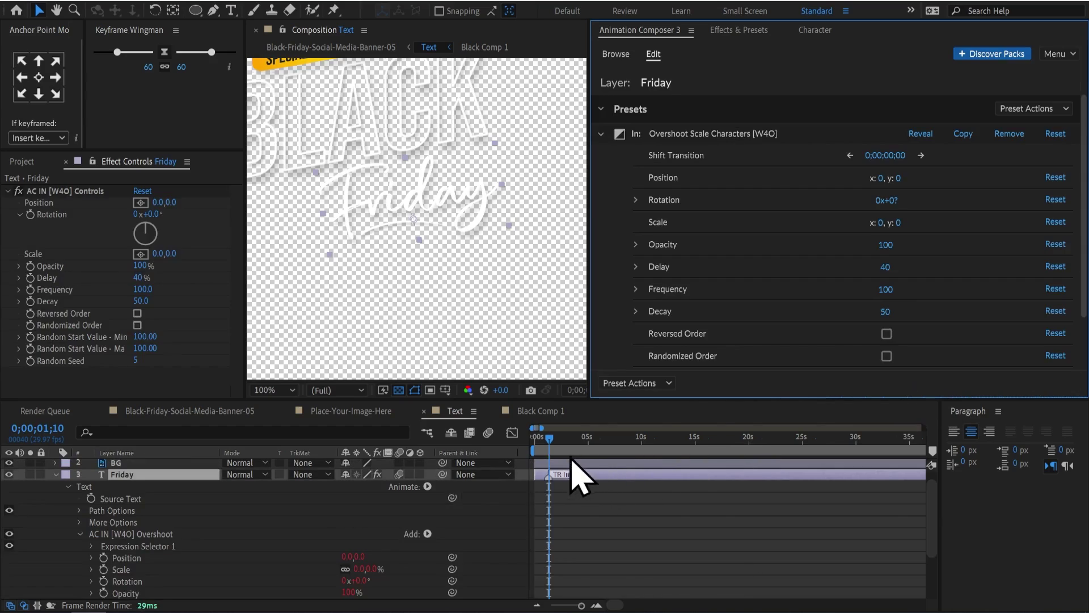
{"action": "left_click", "coordinate": [56, 474]}
Duplicate the Shape 1 underline and set Shape 2 as Shape 1's alpha matte.
{"action": "left_click", "coordinate": [134, 523]}
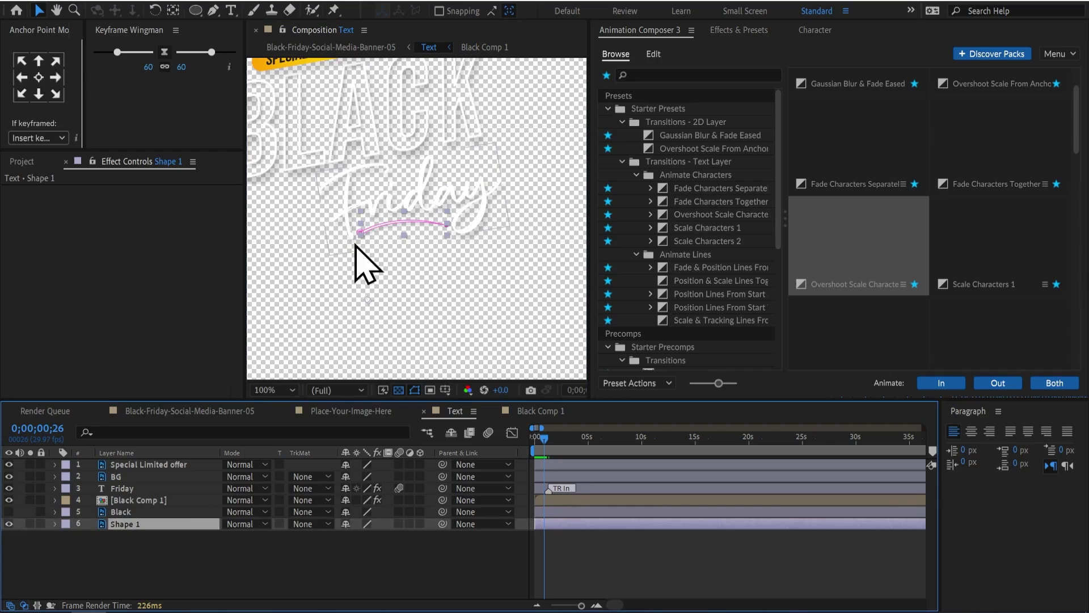
{"action": "scroll", "coordinate": [372, 233], "scroll_direction": "up", "scroll_amount": 2}
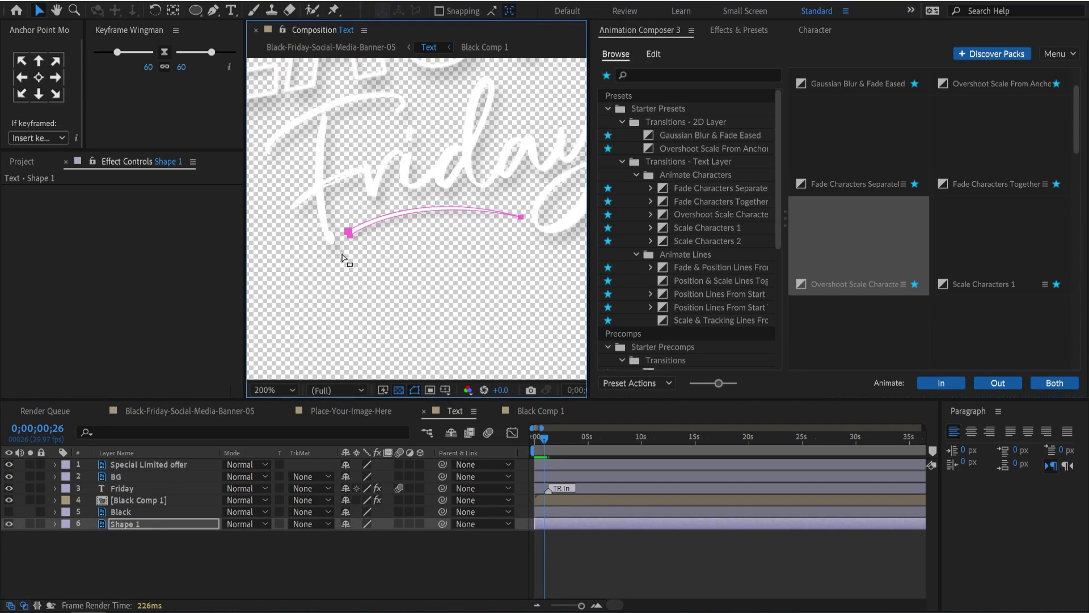
{"action": "left_click", "coordinate": [348, 231]}
{"action": "left_click_drag", "start_coordinate": [403, 241], "coordinate": [539, 210]}
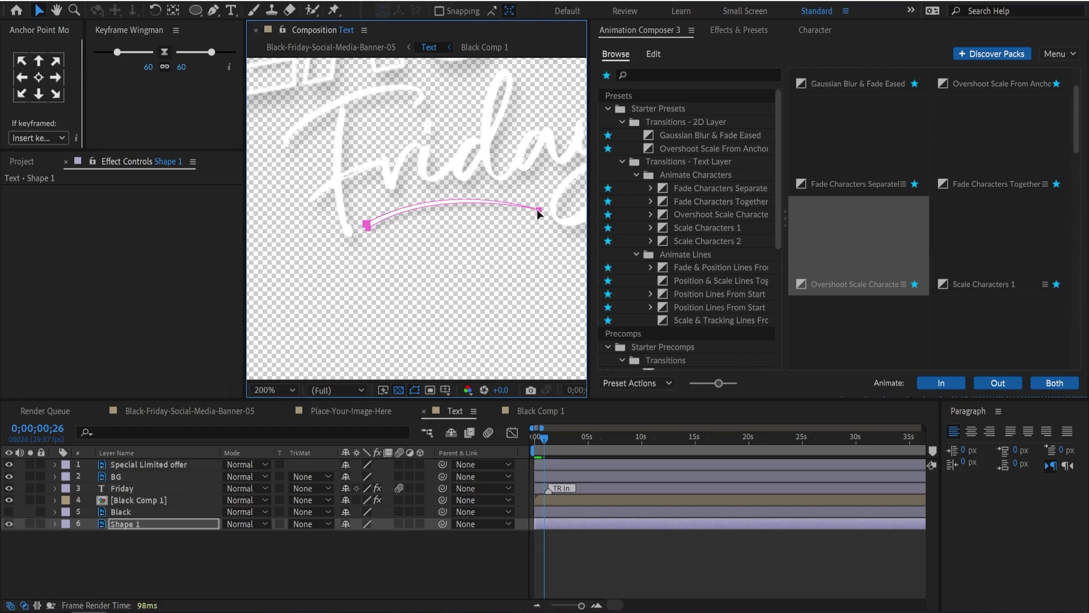
{"action": "left_click_drag", "start_coordinate": [379, 222], "coordinate": [391, 303]}
{"action": "key", "text": "ctrl+z"}
{"action": "key", "text": "ctrl+d"}
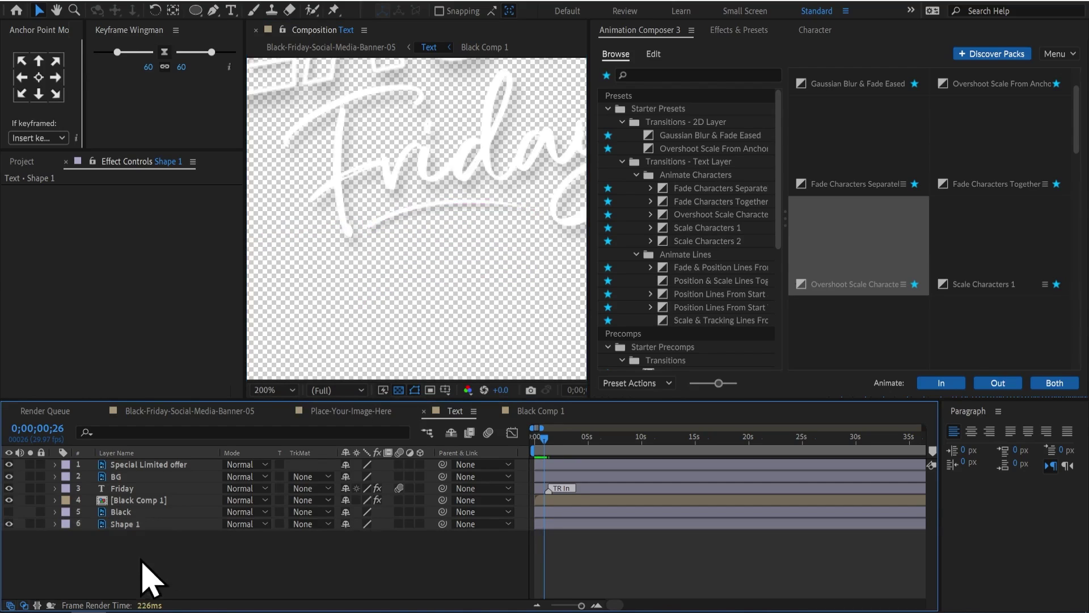
{"action": "left_click", "coordinate": [126, 535]}
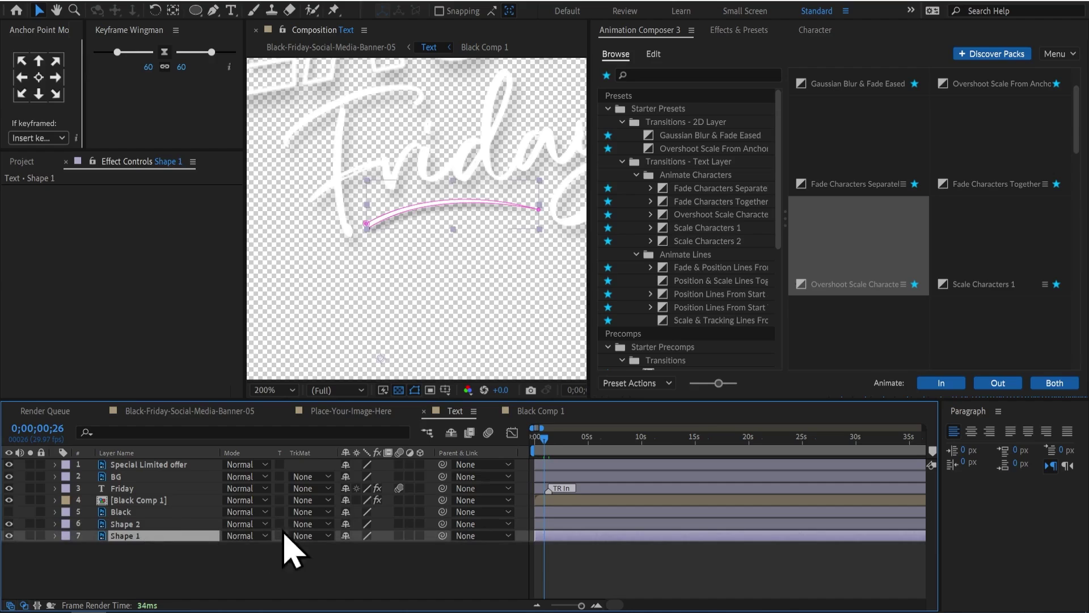
{"action": "left_click", "coordinate": [309, 536]}
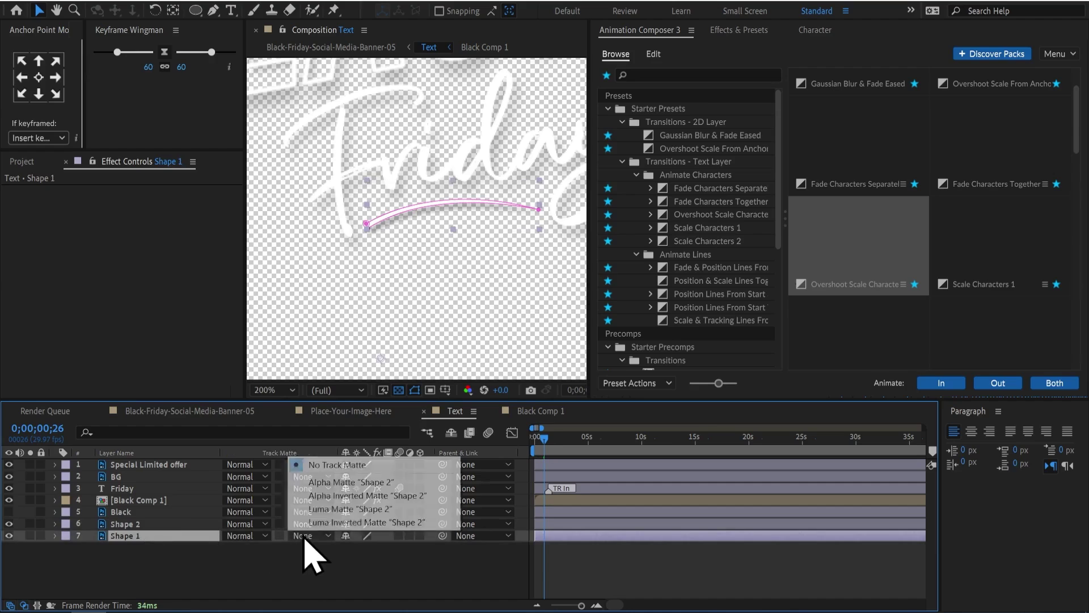
{"action": "left_click", "coordinate": [397, 482]}
{"action": "left_click", "coordinate": [236, 579]}
Reveal Shape 1's mask path and move the underline mask left and down under Friday.
{"action": "left_click", "coordinate": [461, 207]}
{"action": "left_click", "coordinate": [143, 535]}
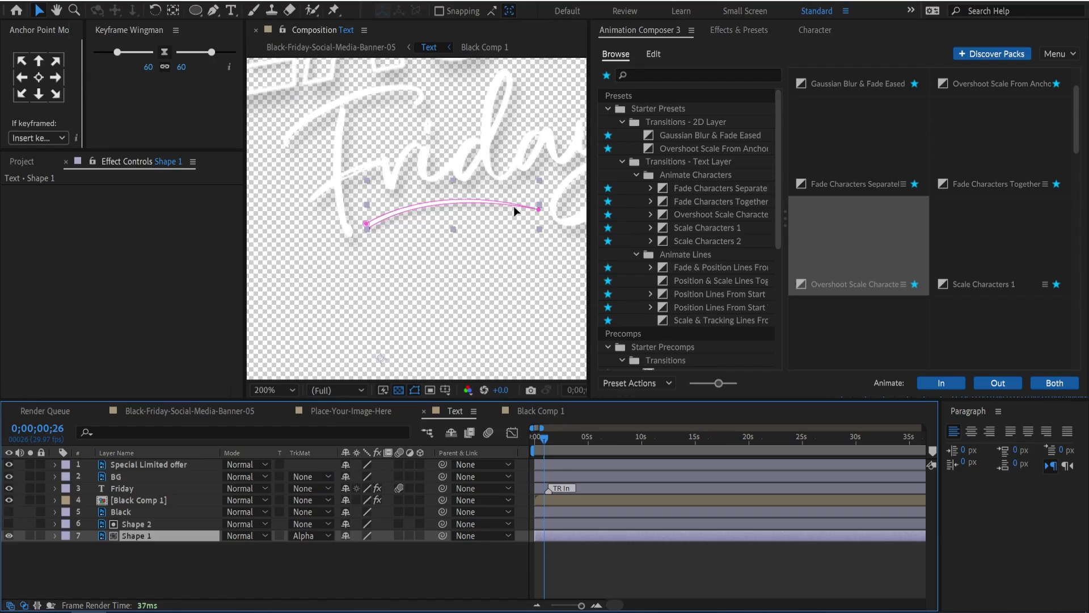
{"action": "key", "text": "m"}
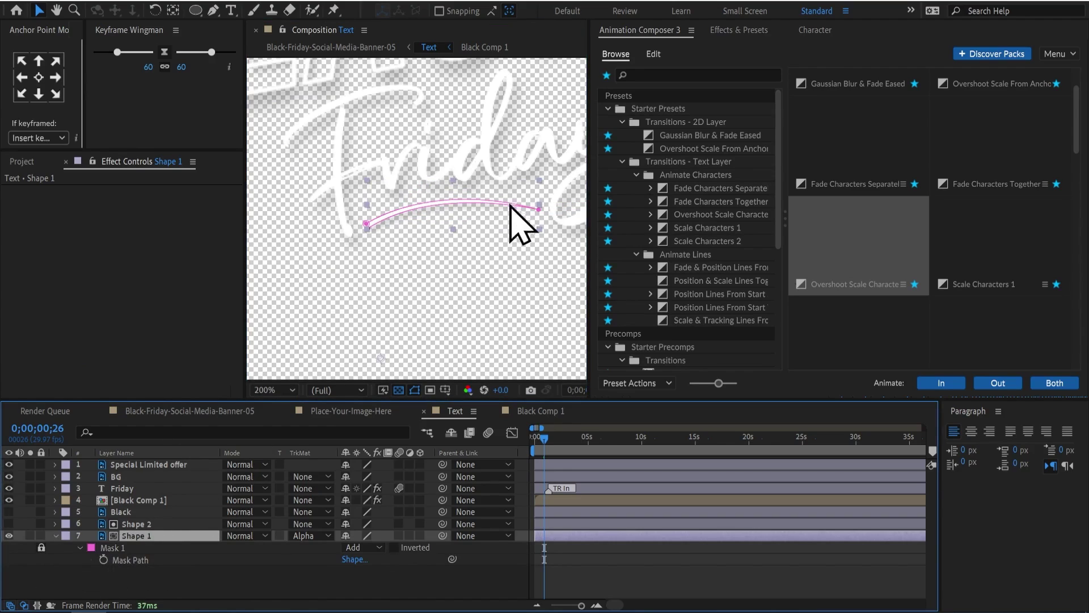
{"action": "left_click_drag", "start_coordinate": [510, 206], "coordinate": [463, 225]}
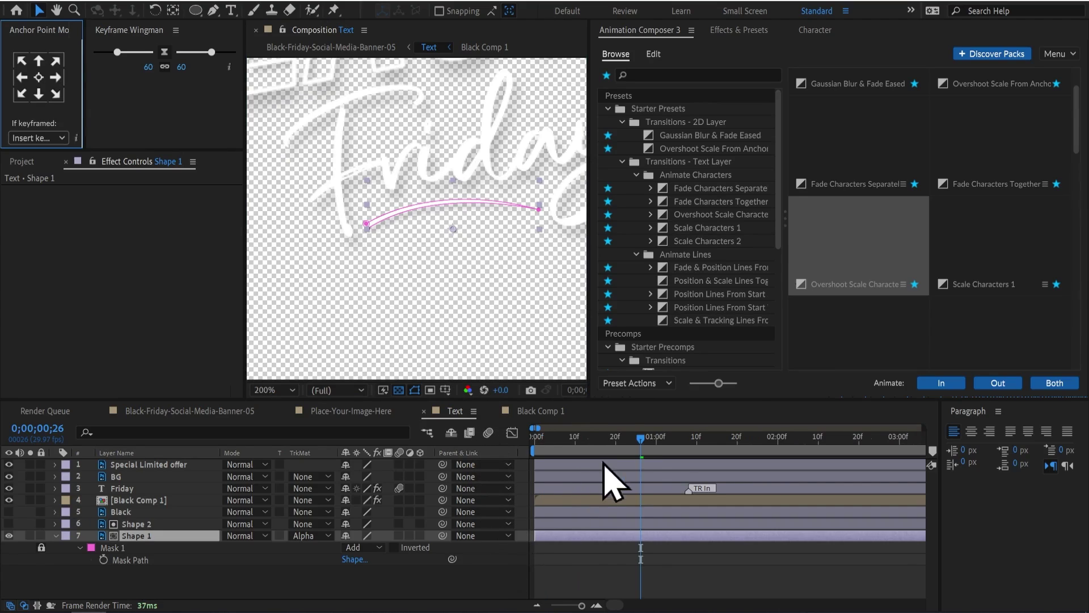
Keyframe Shape 1's Rotation from -74° at the start to 0°.
{"action": "left_click", "coordinate": [625, 471]}
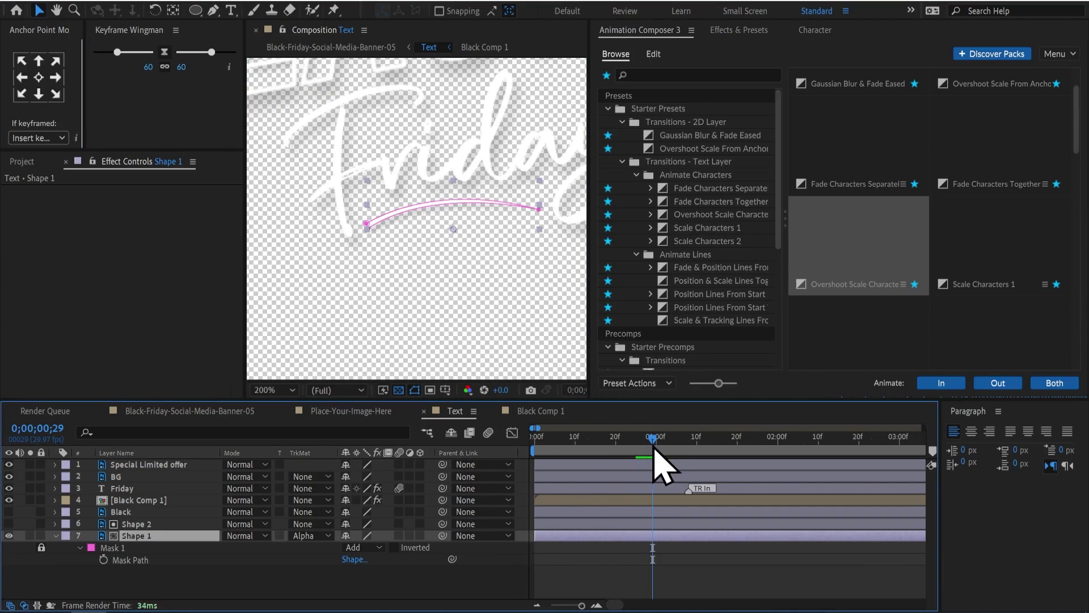
{"action": "key", "text": "shift+r"}
{"action": "key", "text": "Home"}
{"action": "key", "text": "space"}
{"action": "key", "text": "space"}
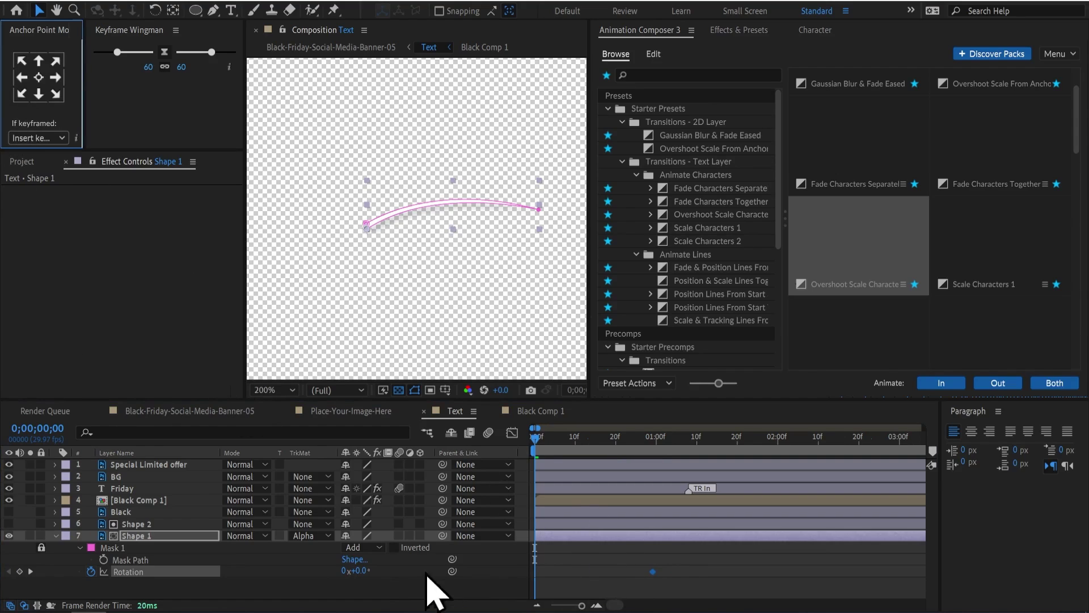
{"action": "left_click_drag", "start_coordinate": [359, 570], "coordinate": [325, 582]}
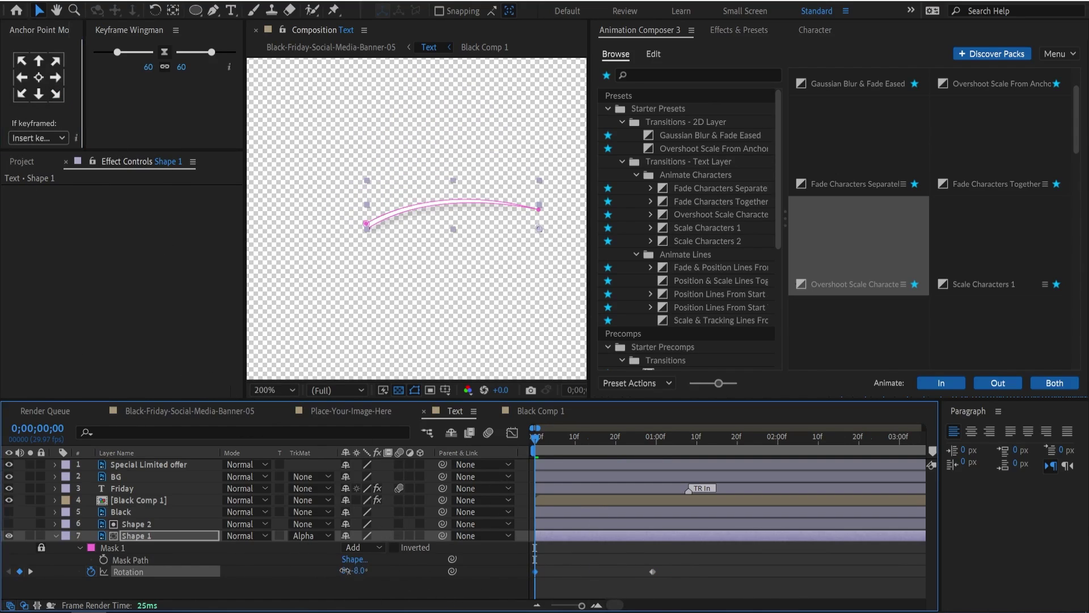
{"action": "key", "text": "y"}
{"action": "key", "text": "comma"}
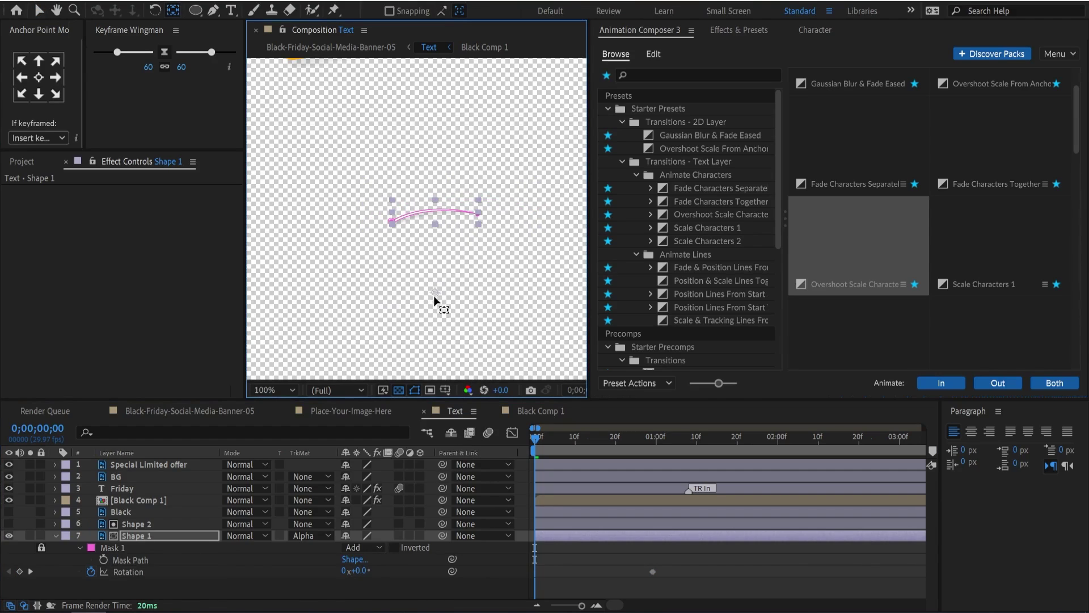
{"action": "left_click_drag", "start_coordinate": [363, 575], "coordinate": [339, 574]}
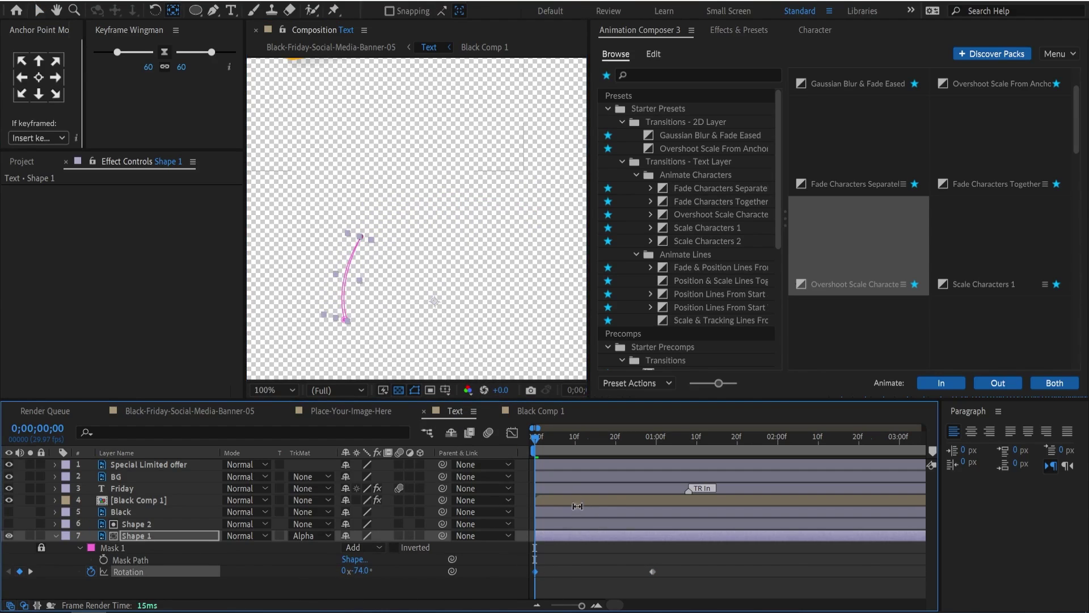
{"action": "key", "text": "space"}
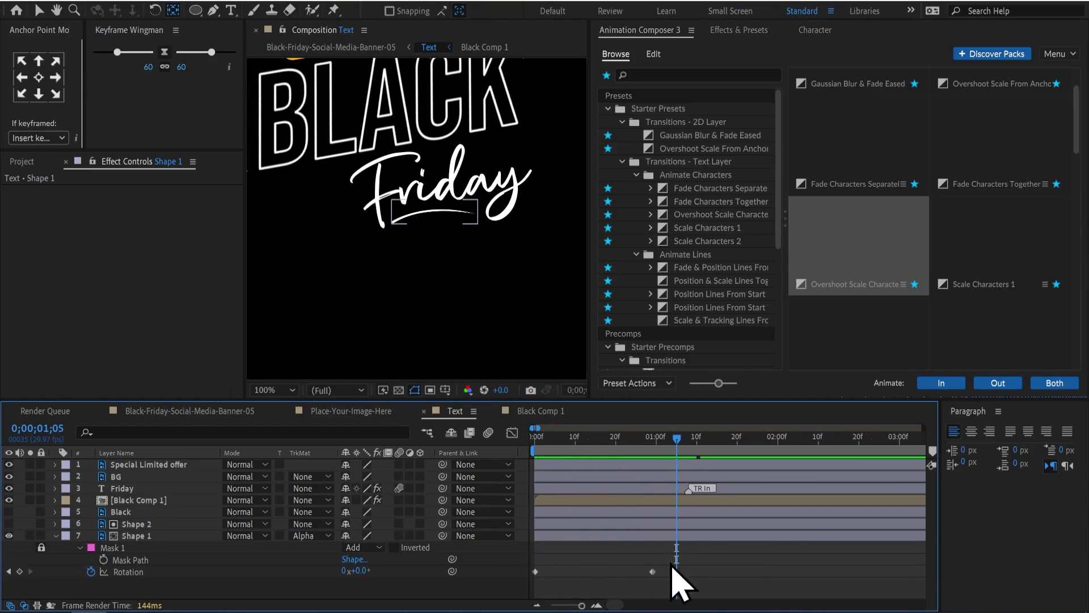
Ease the rotation in the speed graph so it starts fast and settles slowly.
{"action": "left_click", "coordinate": [652, 571]}
{"action": "left_click", "coordinate": [511, 433]}
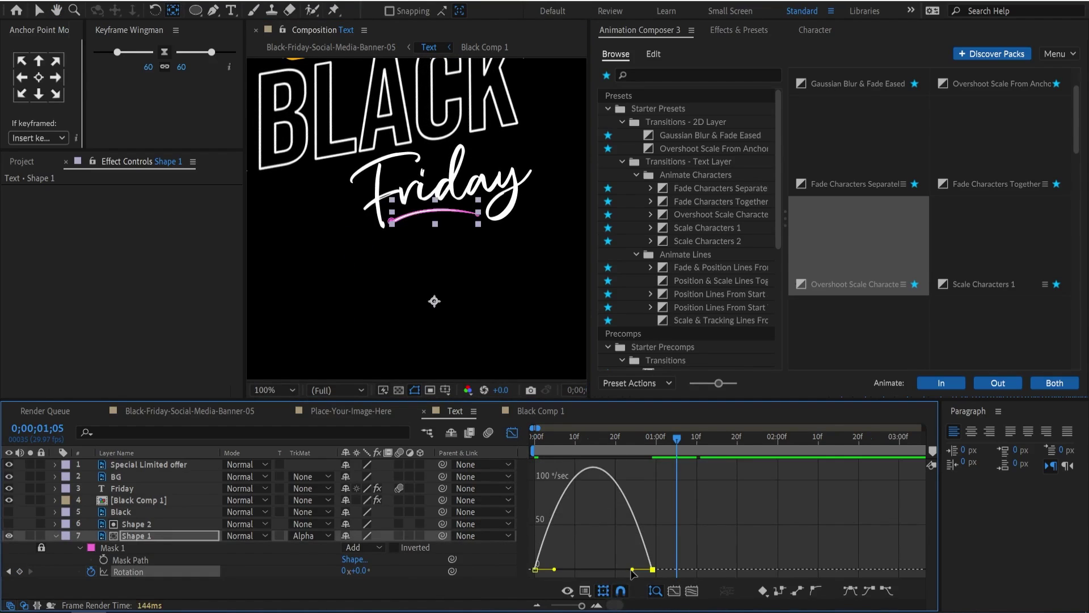
{"action": "left_click_drag", "start_coordinate": [632, 570], "coordinate": [593, 570]}
{"action": "key", "text": "space"}
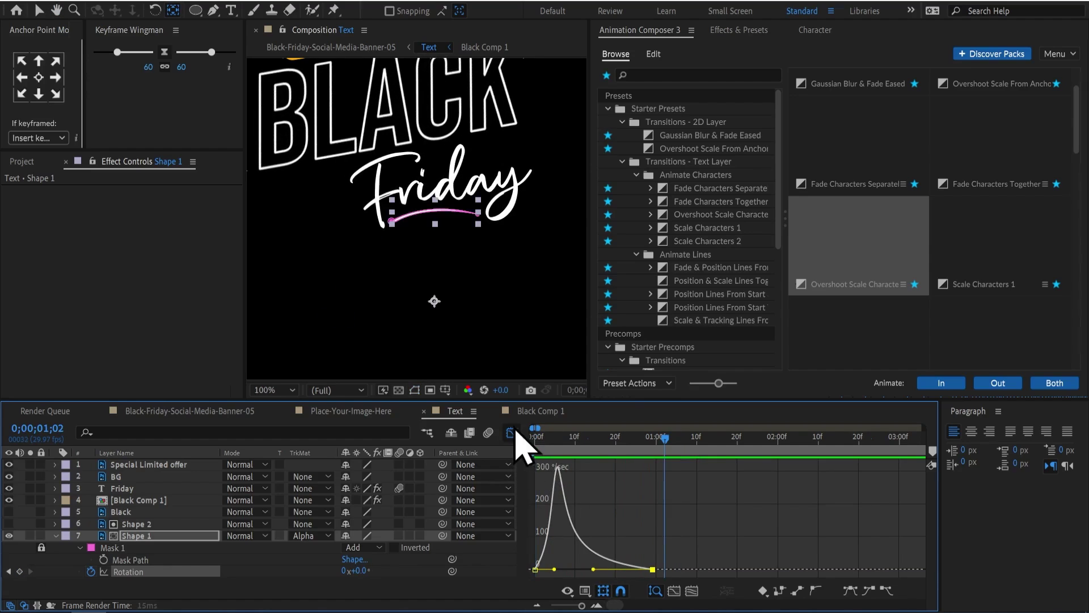
{"action": "left_click", "coordinate": [511, 433]}
{"action": "key", "text": "space"}
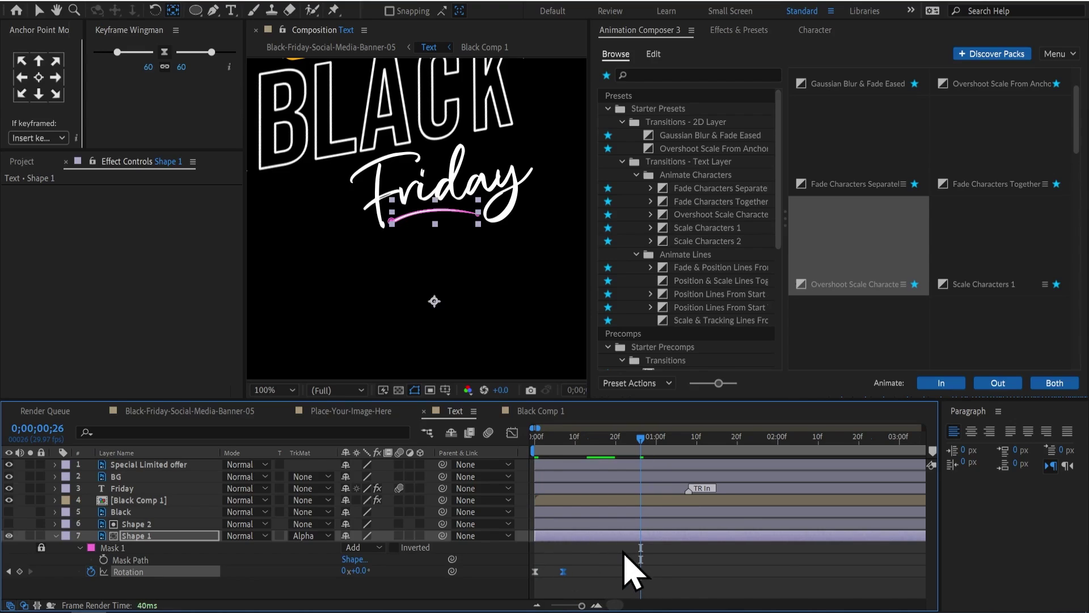
Slide the underline layer and its end rotation keyframe later in time.
{"action": "left_click_drag", "start_coordinate": [578, 535], "coordinate": [604, 533]}
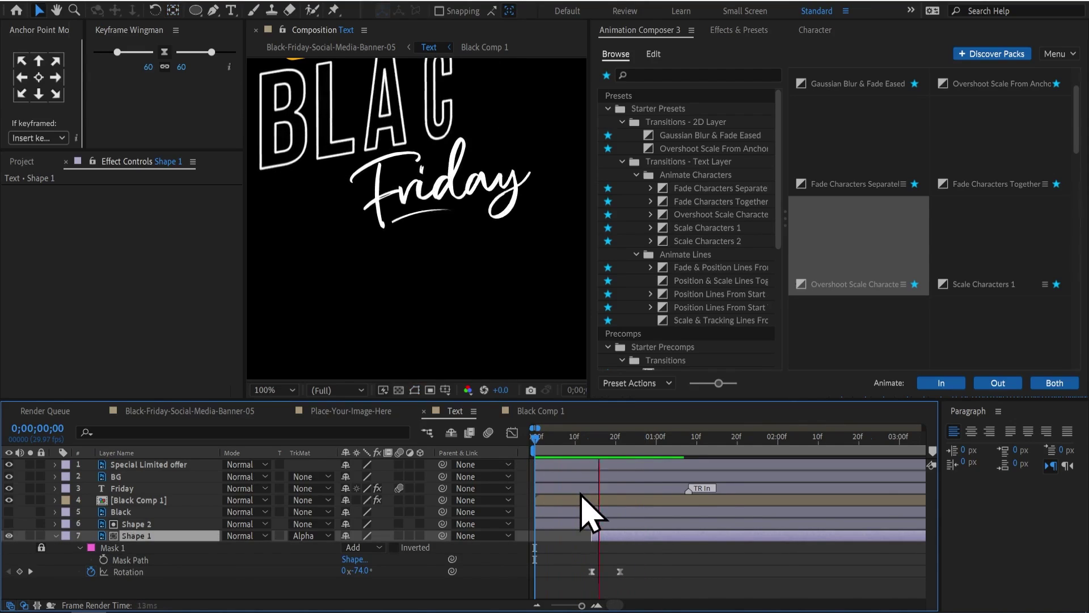
{"action": "left_click_drag", "start_coordinate": [620, 571], "coordinate": [635, 571]}
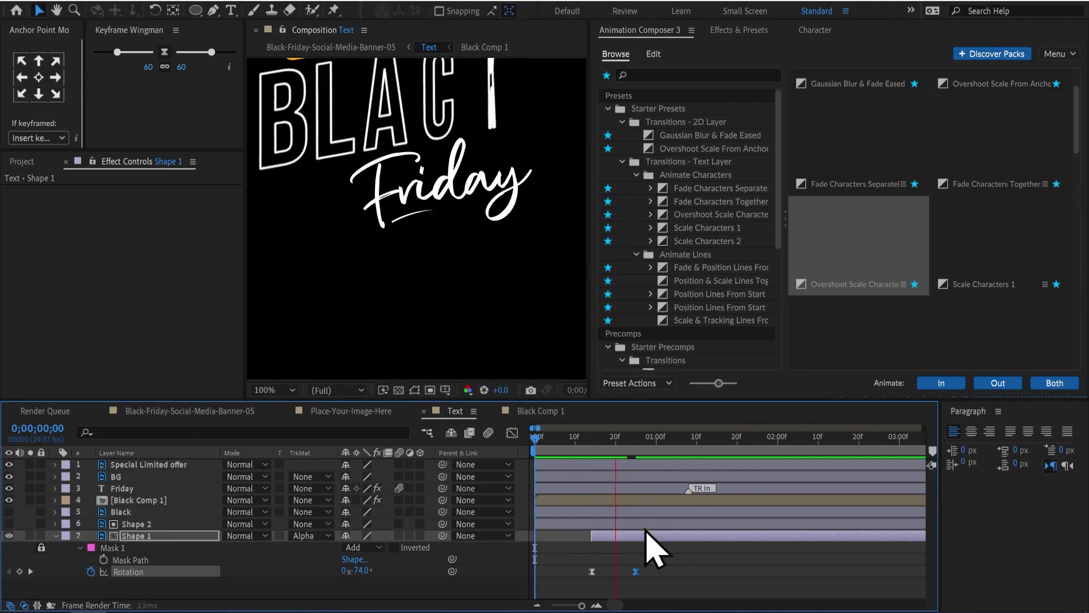
{"action": "left_click", "coordinate": [710, 585]}
{"action": "scroll", "coordinate": [454, 224], "scroll_direction": "down", "scroll_amount": 2}
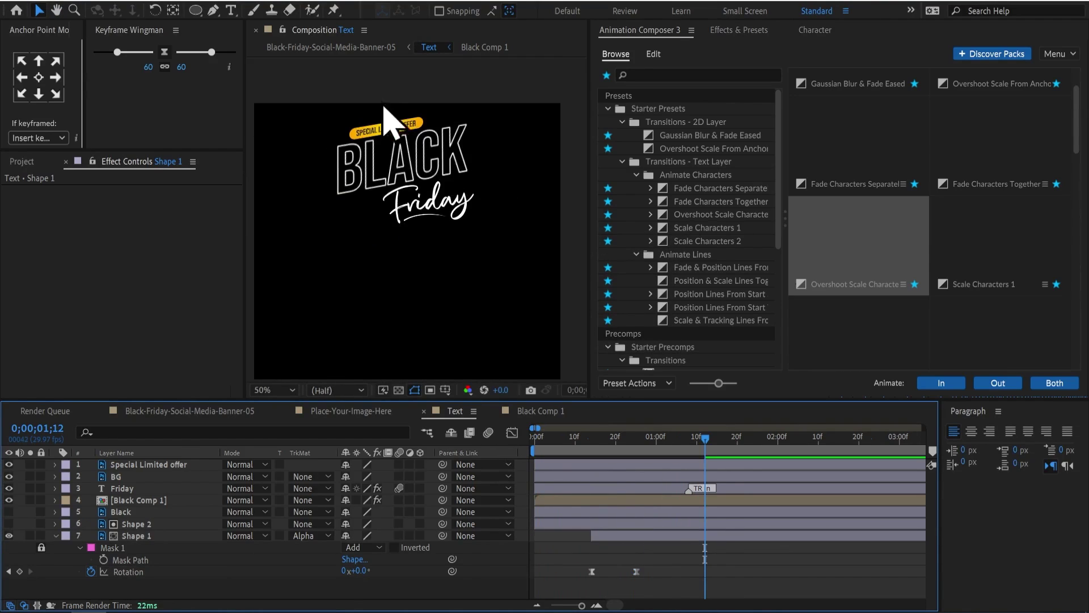
{"action": "key", "text": "shift+Escape"}
Go back into the Text precomp and expand the Black Comp 1 layer's properties.
{"action": "double_click", "coordinate": [140, 477]}
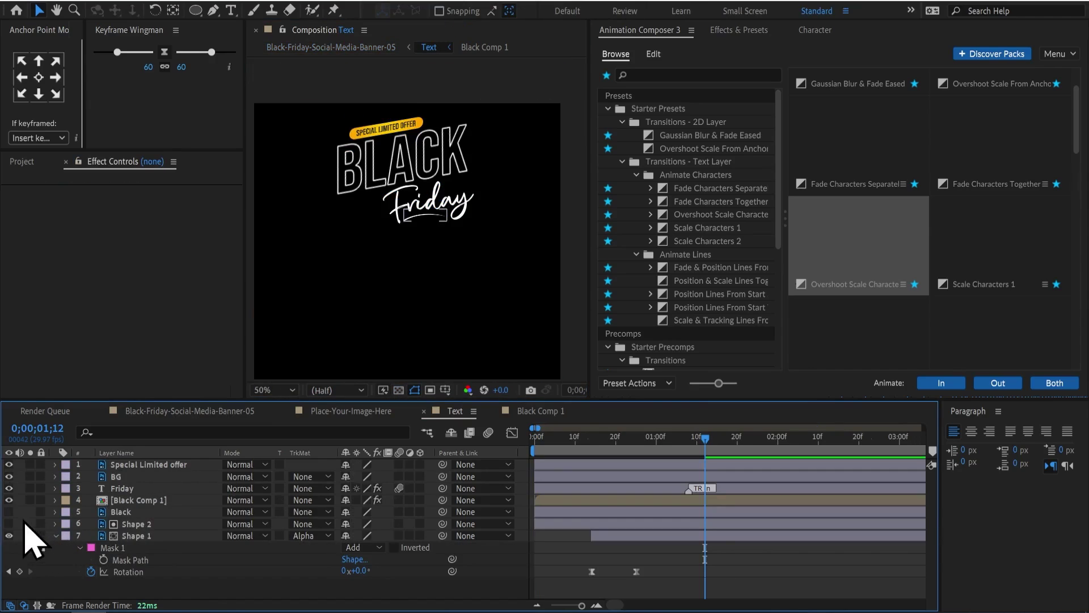
{"action": "key", "text": "shift+Escape"}
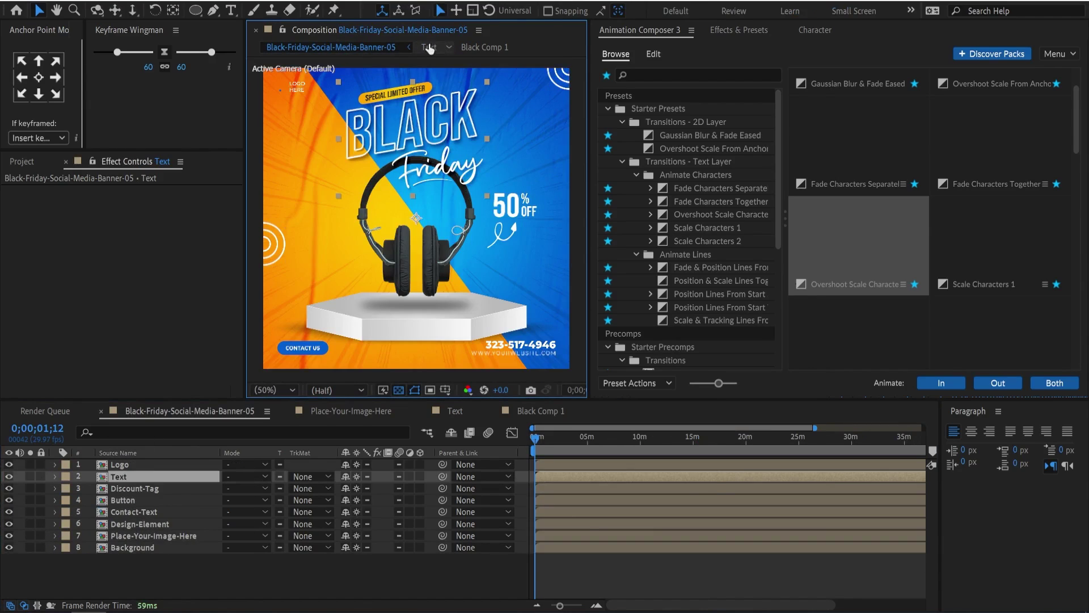
{"action": "left_click", "coordinate": [430, 49]}
{"action": "left_click", "coordinate": [139, 503]}
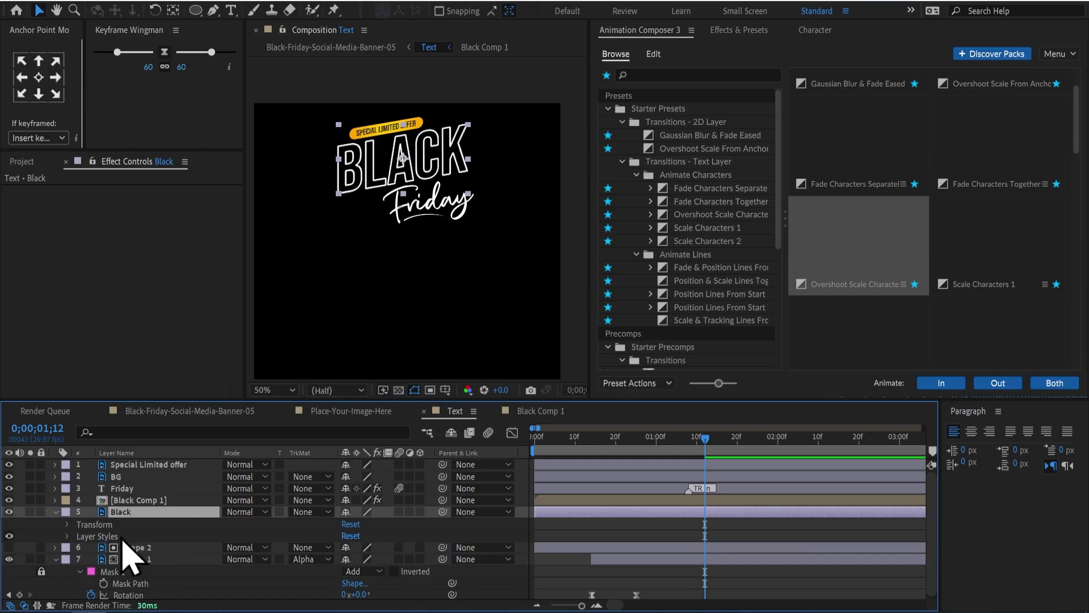
{"action": "left_click", "coordinate": [55, 500]}
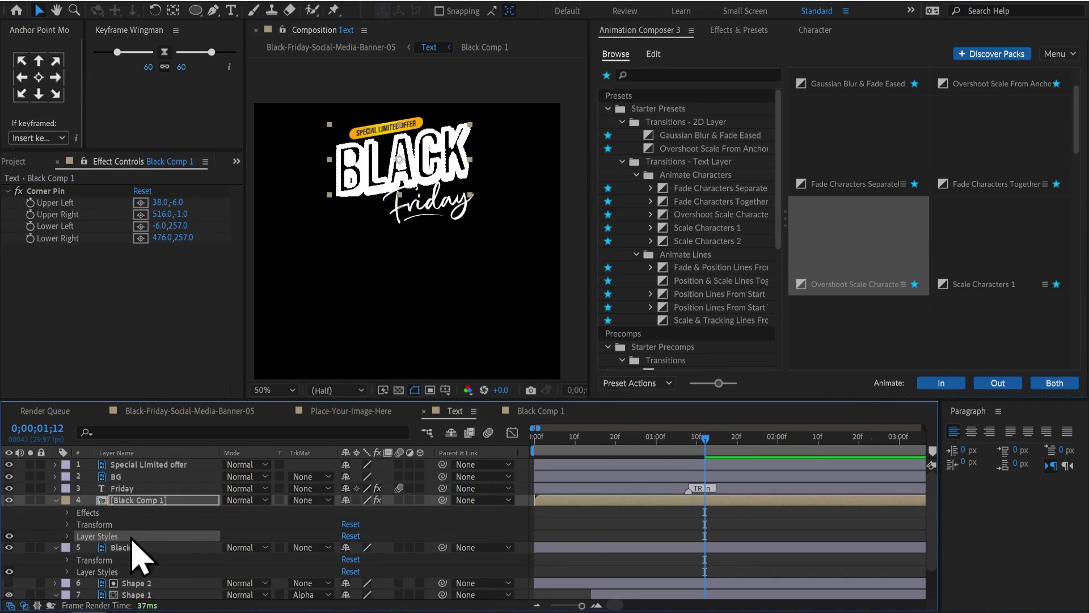
Reveal the BLACK text's Inner Shadow layer style settings.
{"action": "left_click", "coordinate": [68, 572]}
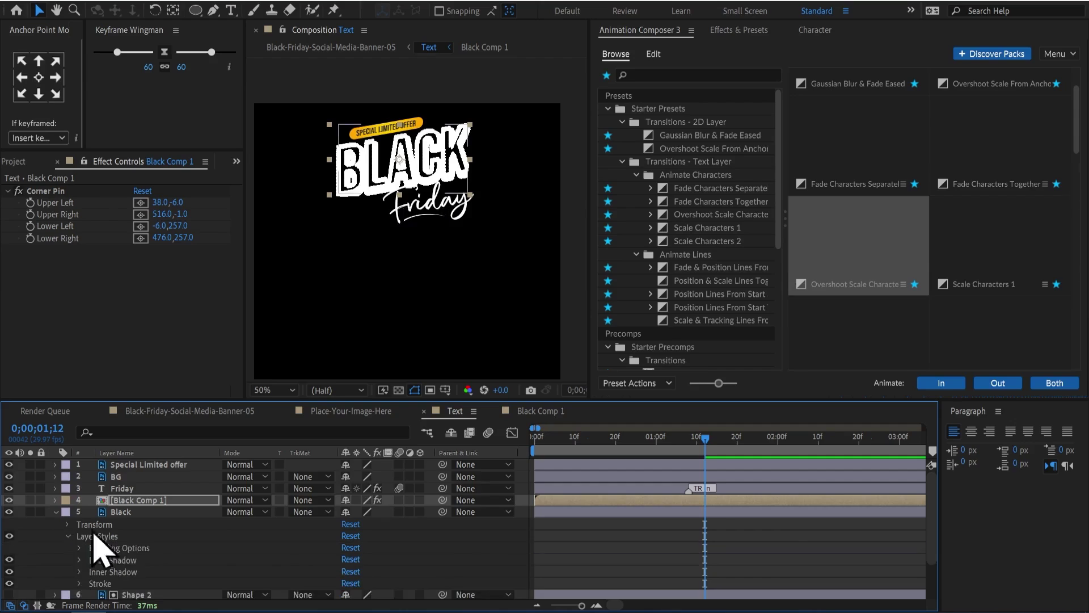
{"action": "scroll", "coordinate": [97, 547], "scroll_direction": "down", "scroll_amount": 1}
{"action": "left_click", "coordinate": [114, 535]}
{"action": "left_click", "coordinate": [78, 536]}
{"action": "scroll", "coordinate": [205, 567], "scroll_direction": "down", "scroll_amount": 1}
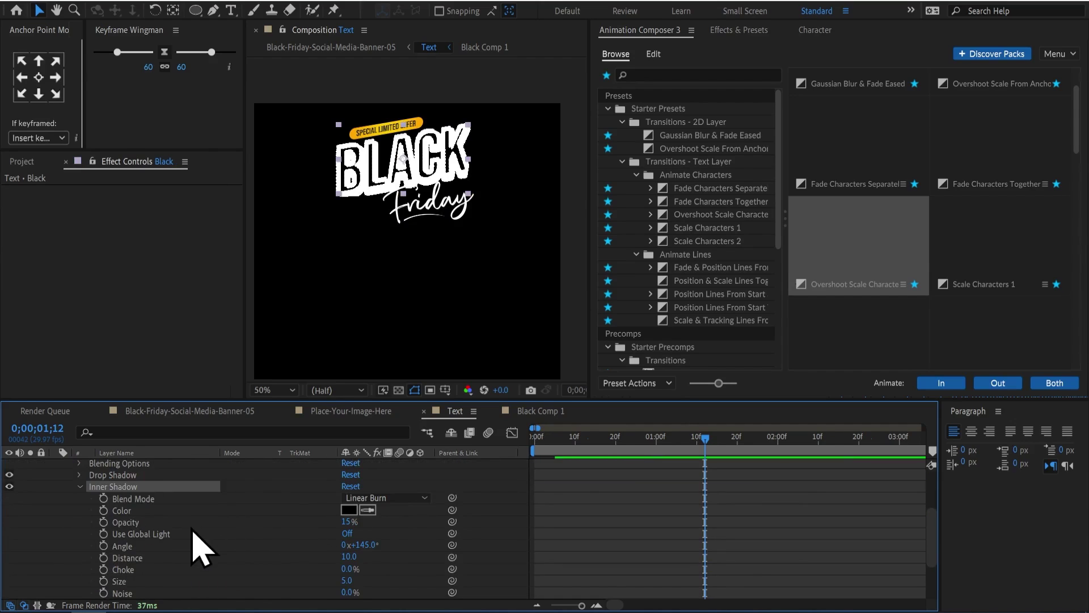
{"action": "scroll", "coordinate": [193, 539], "scroll_direction": "up", "scroll_amount": 3}
Turn on the transparency grid and select the Black Comp 1 layer.
{"action": "left_click", "coordinate": [136, 487]}
{"action": "left_click", "coordinate": [398, 390]}
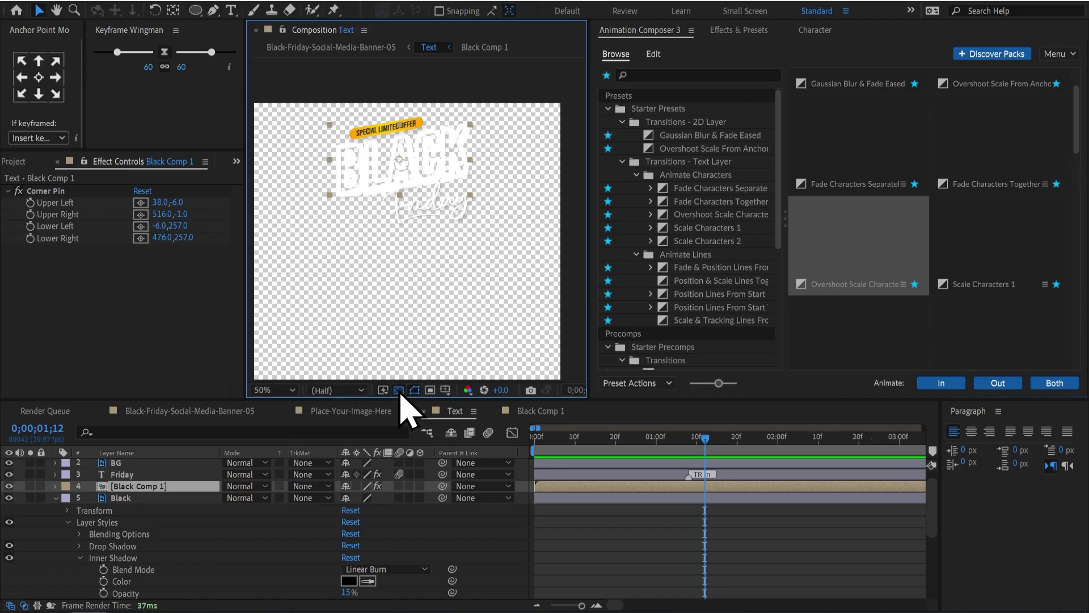
{"action": "scroll", "coordinate": [181, 570], "scroll_direction": "down", "scroll_amount": 1}
{"action": "scroll", "coordinate": [60, 511], "scroll_direction": "up", "scroll_amount": 2}
{"action": "scroll", "coordinate": [51, 582], "scroll_direction": "down", "scroll_amount": 1}
{"action": "scroll", "coordinate": [83, 578], "scroll_direction": "down", "scroll_amount": 2}
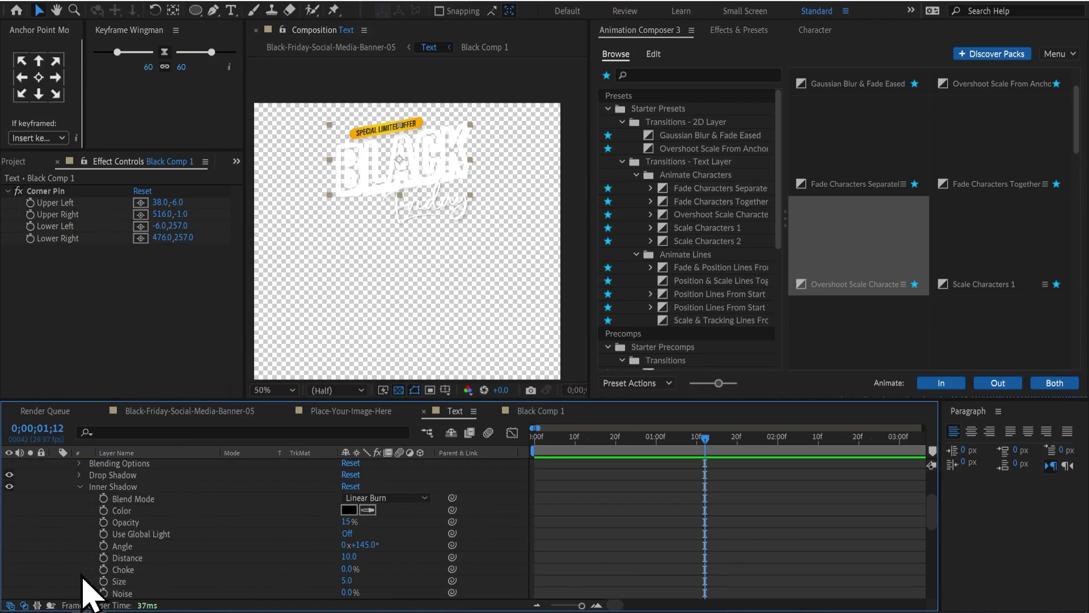
{"action": "scroll", "coordinate": [110, 555], "scroll_direction": "up", "scroll_amount": 2}
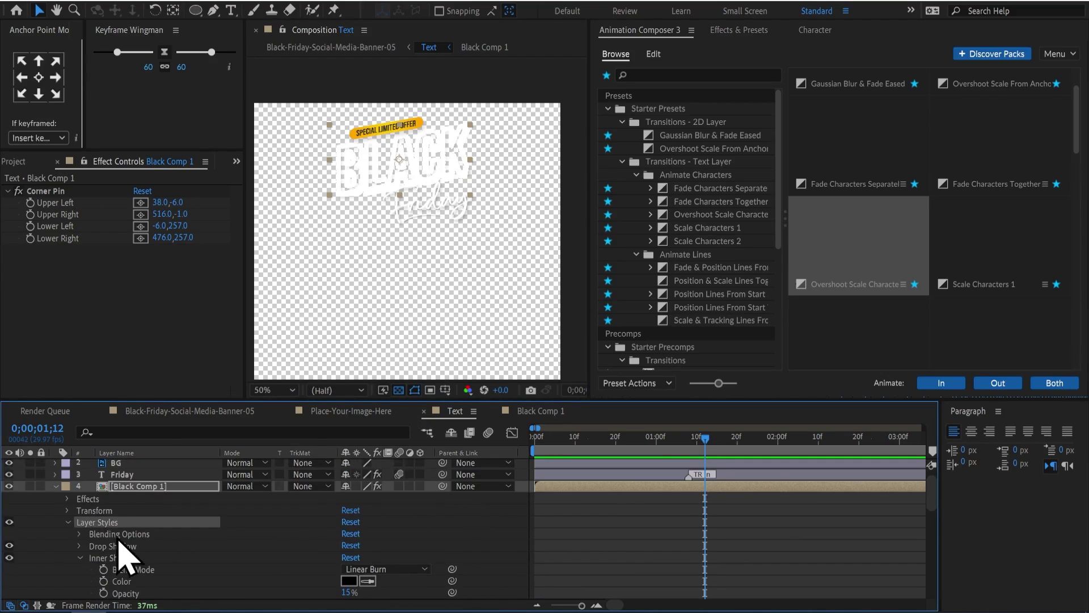
Collapse the Black layer properties and return to Black-Friday-Social-Media-Banner-05.
{"action": "left_click", "coordinate": [55, 486]}
{"action": "left_click", "coordinate": [56, 499]}
{"action": "left_click", "coordinate": [68, 512]}
{"action": "left_click", "coordinate": [9, 512]}
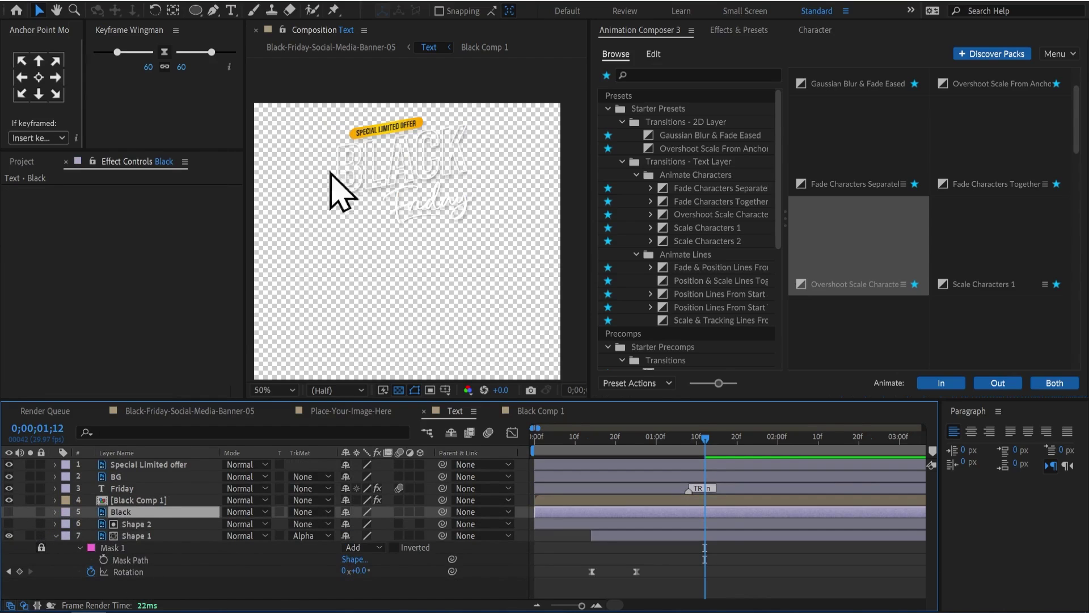
{"action": "left_click", "coordinate": [366, 48]}
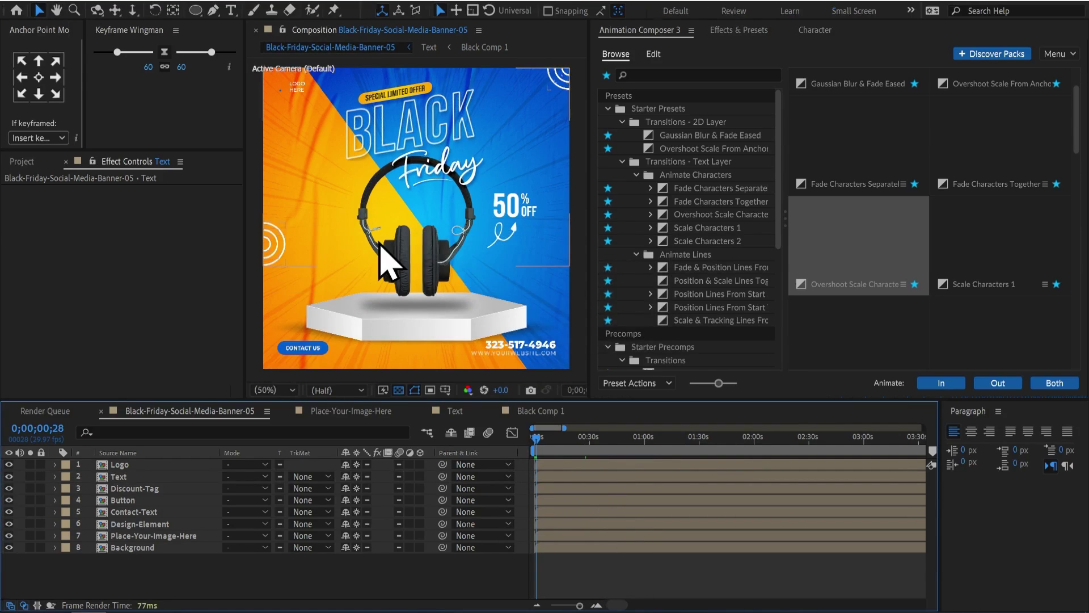
Open the Design-Element precomp and zoom out to view the corner shapes.
{"action": "key", "text": "Home"}
{"action": "left_click", "coordinate": [292, 242]}
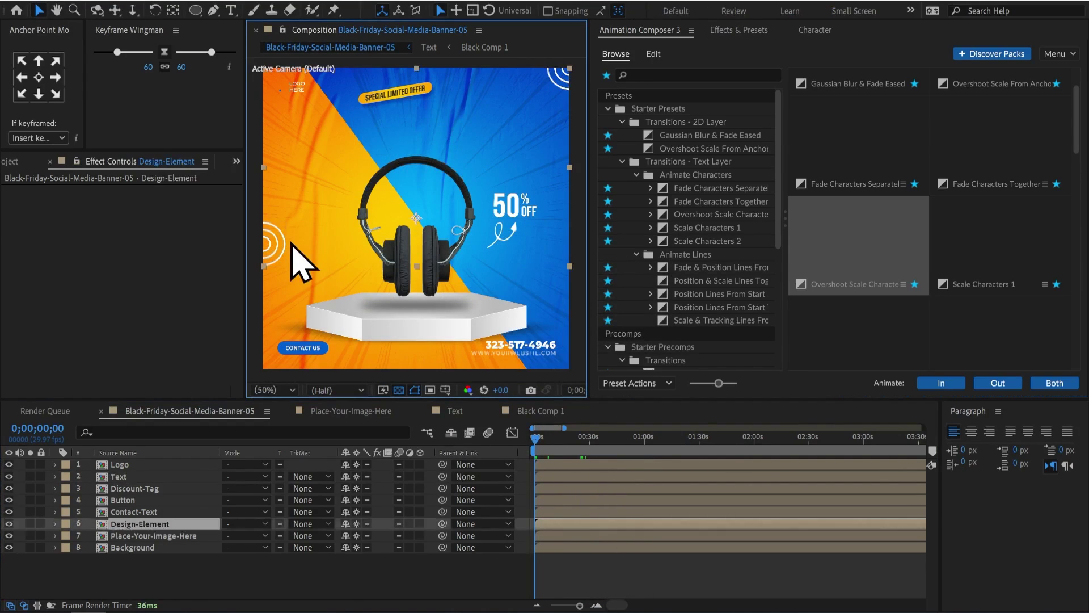
{"action": "double_click", "coordinate": [291, 243]}
{"action": "left_click", "coordinate": [398, 390]}
{"action": "scroll", "coordinate": [400, 340], "scroll_direction": "down", "scroll_amount": 1}
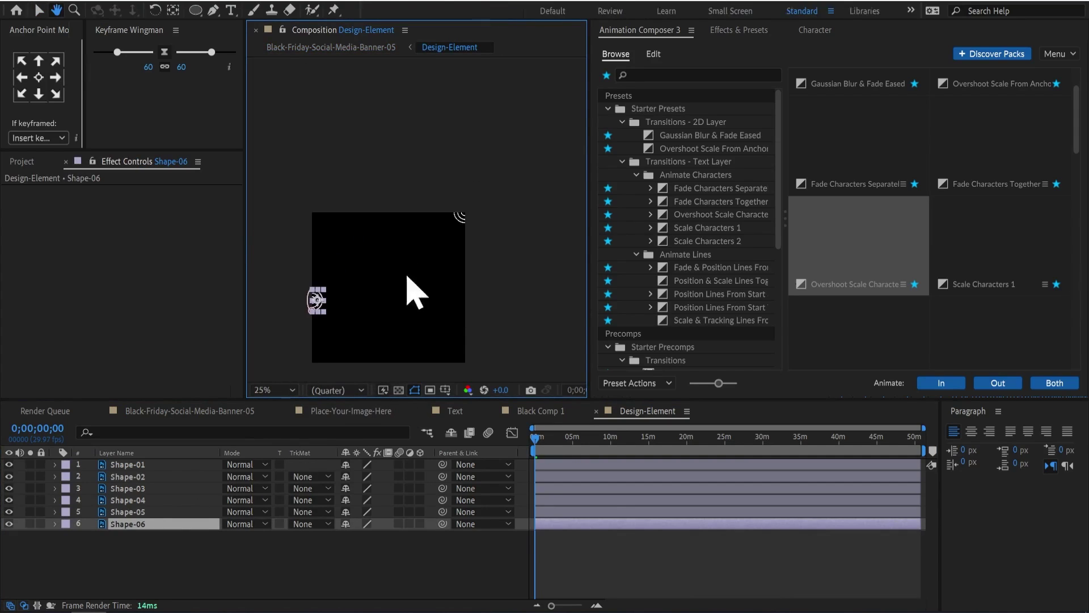
{"action": "key", "text": "v"}
{"action": "left_click_drag", "start_coordinate": [446, 207], "coordinate": [469, 260]}
{"action": "scroll", "coordinate": [486, 256], "scroll_direction": "up", "scroll_amount": 4}
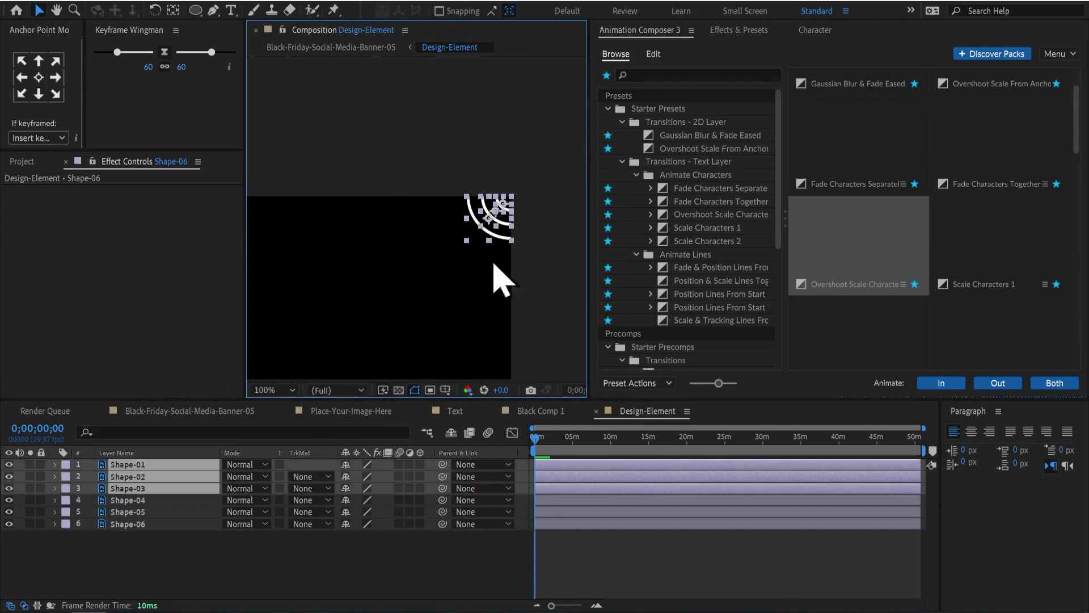
{"action": "left_click", "coordinate": [413, 582]}
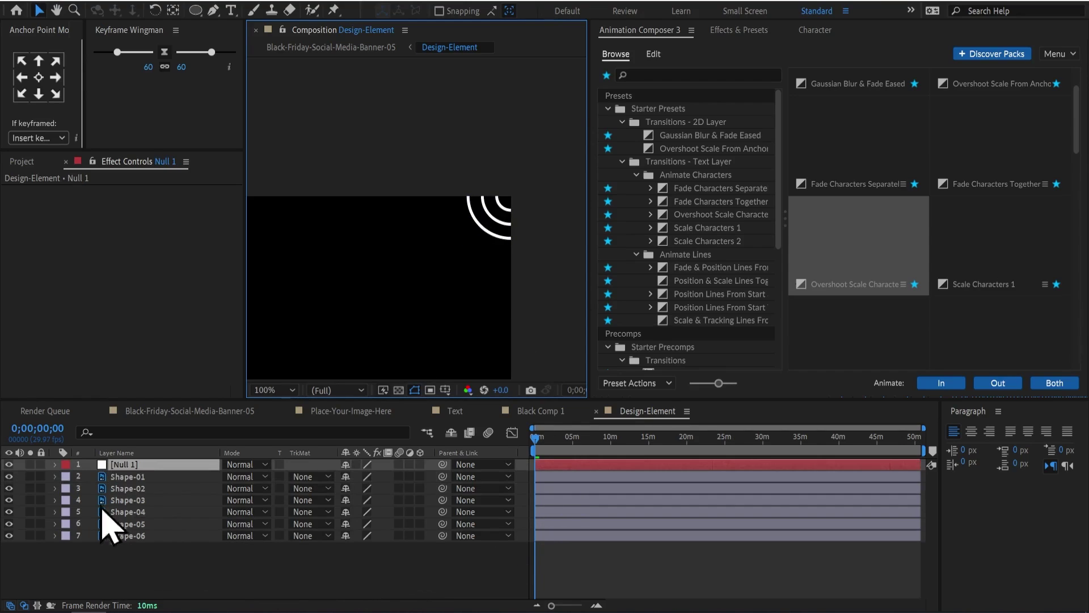
Add Null 1 and parent Shape-01 to Shape-03 and the ring shapes to it.
{"action": "key", "text": "ctrl+alt+shift+y"}
{"action": "scroll", "coordinate": [410, 282], "scroll_direction": "down", "scroll_amount": 2}
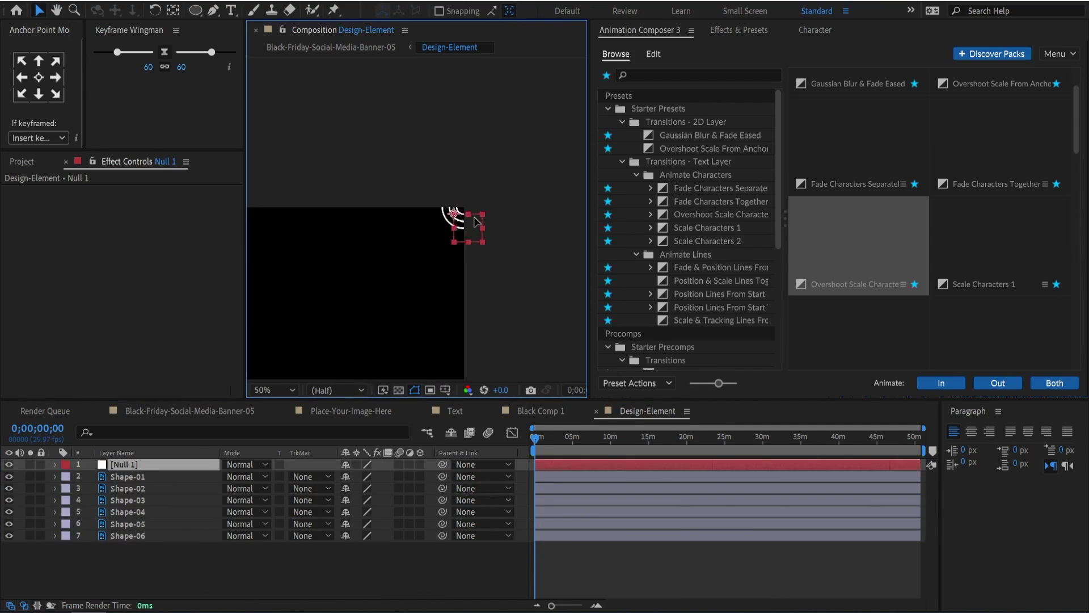
{"action": "left_click_drag", "start_coordinate": [477, 221], "coordinate": [437, 201]}
{"action": "left_click_drag", "start_coordinate": [443, 488], "coordinate": [130, 465]}
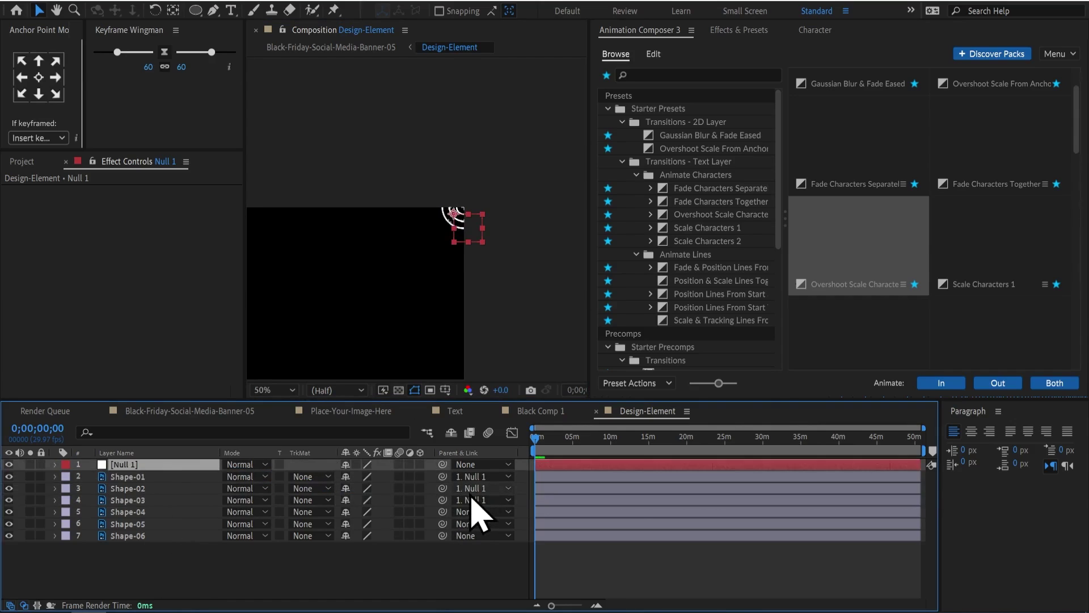
Keyframe Null 1's position from (1124,-34) at 0f to (1044,24) with Easy Ease.
{"action": "key", "text": "semicolon"}
{"action": "key", "text": "p"}
{"action": "left_click_drag", "start_coordinate": [601, 477], "coordinate": [646, 486]}
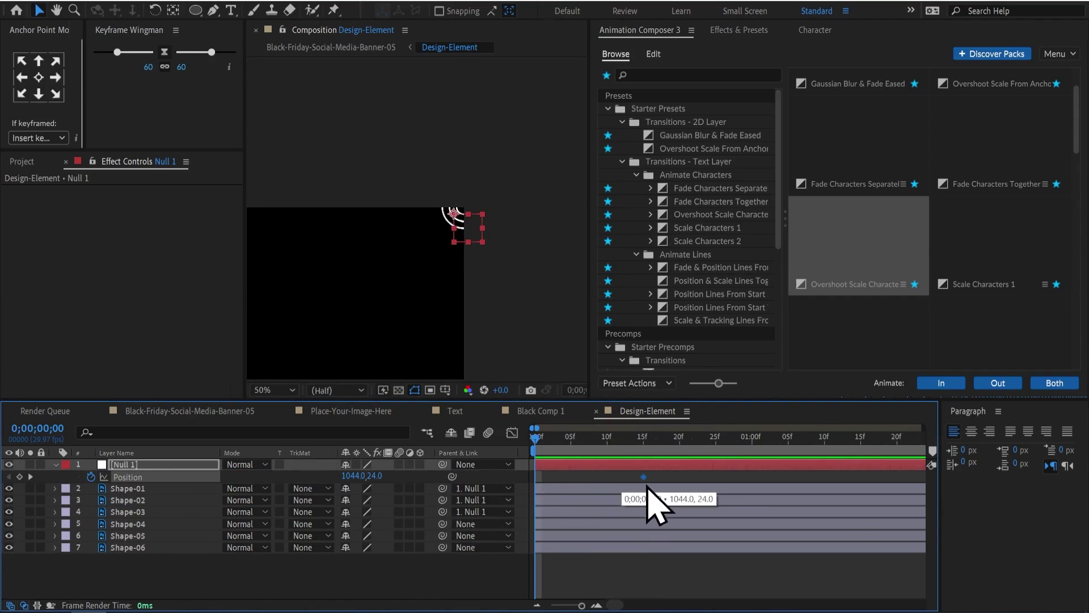
{"action": "left_click_drag", "start_coordinate": [477, 234], "coordinate": [500, 217]}
{"action": "key", "text": "shift+F3"}
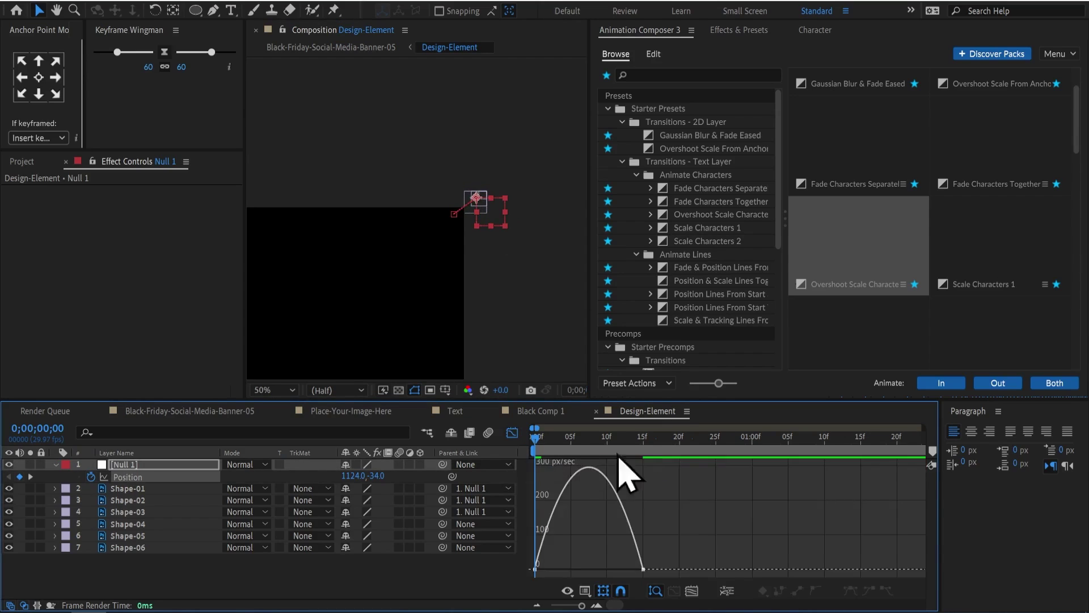
{"action": "key", "text": "shift+F3"}
{"action": "key", "text": "space"}
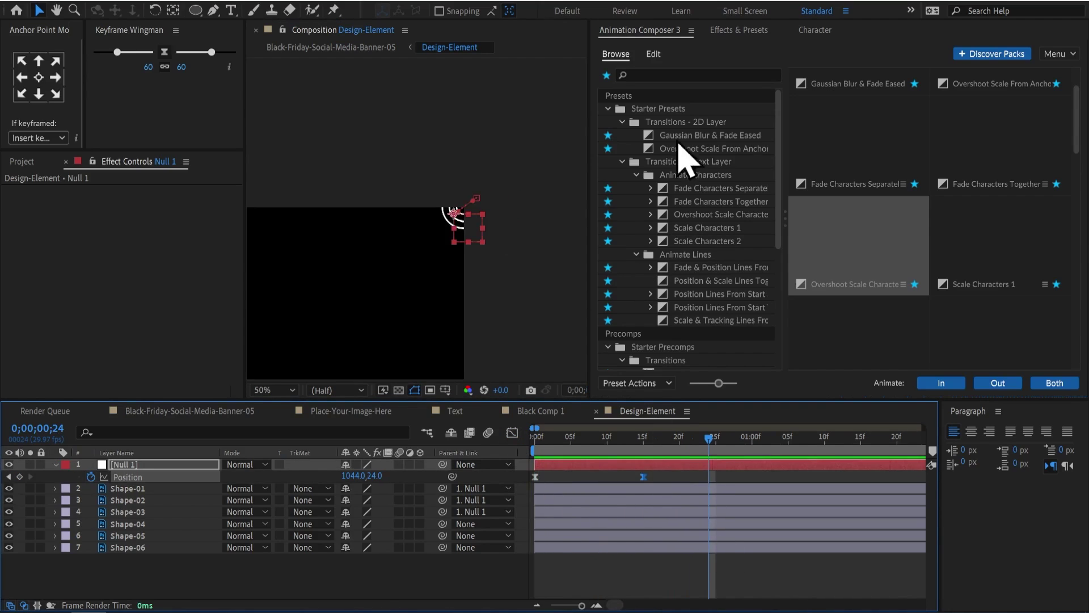
{"action": "left_click", "coordinate": [739, 29]}
Search presets for 'wig' and apply Wiggle - position to Null 1 with amount 11.
{"action": "left_click", "coordinate": [718, 48]}
{"action": "type", "text": "wig"}
{"action": "double_click", "coordinate": [702, 111]}
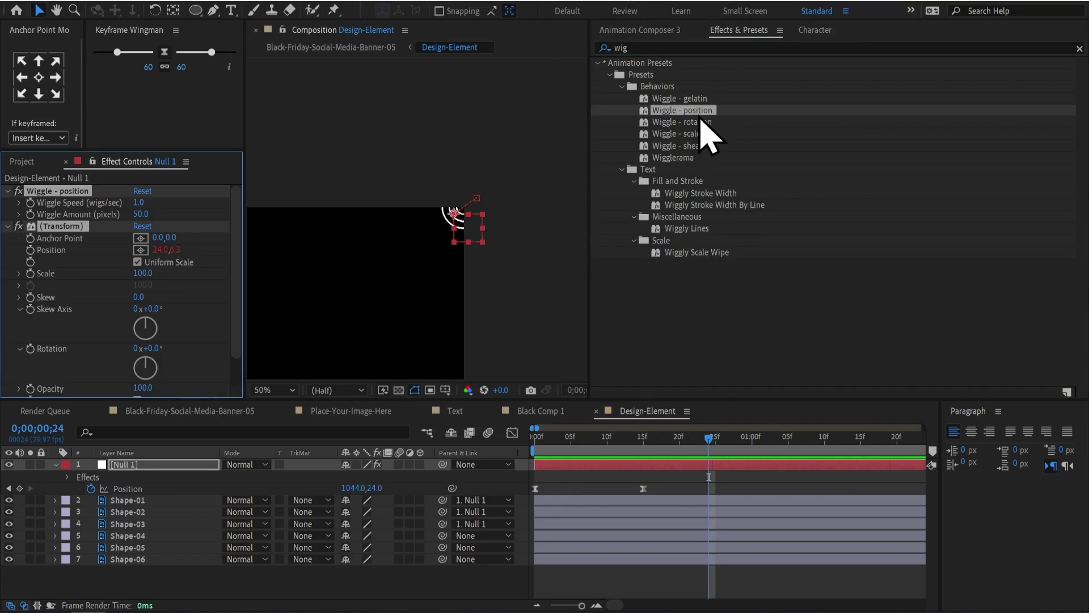
{"action": "left_click", "coordinate": [420, 453]}
{"action": "key", "text": "Home"}
{"action": "left_click", "coordinate": [142, 214]}
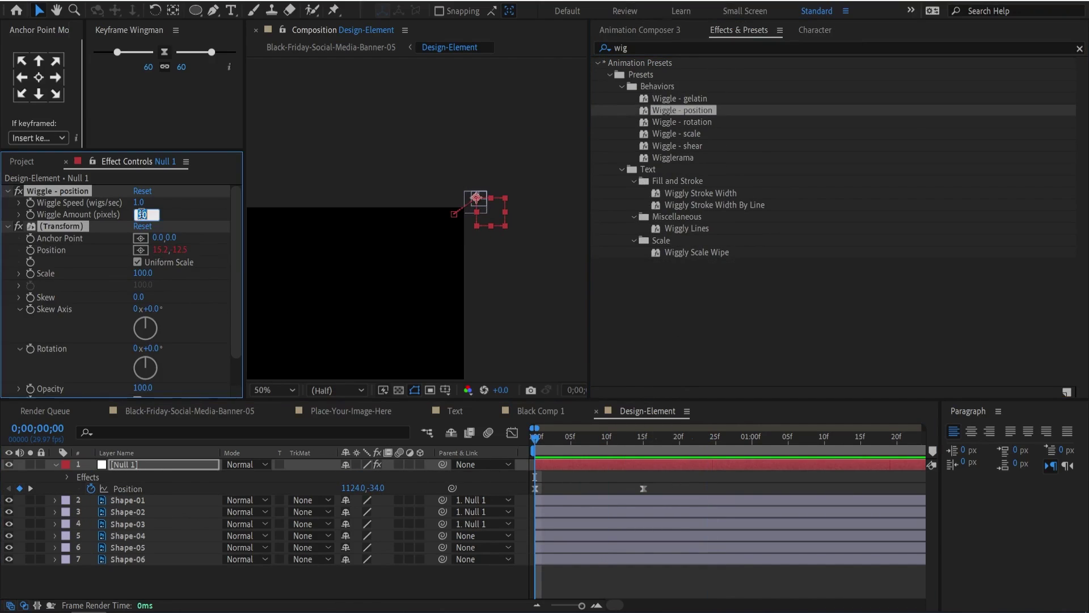
{"action": "left_click", "coordinate": [714, 309]}
{"action": "key", "text": "space"}
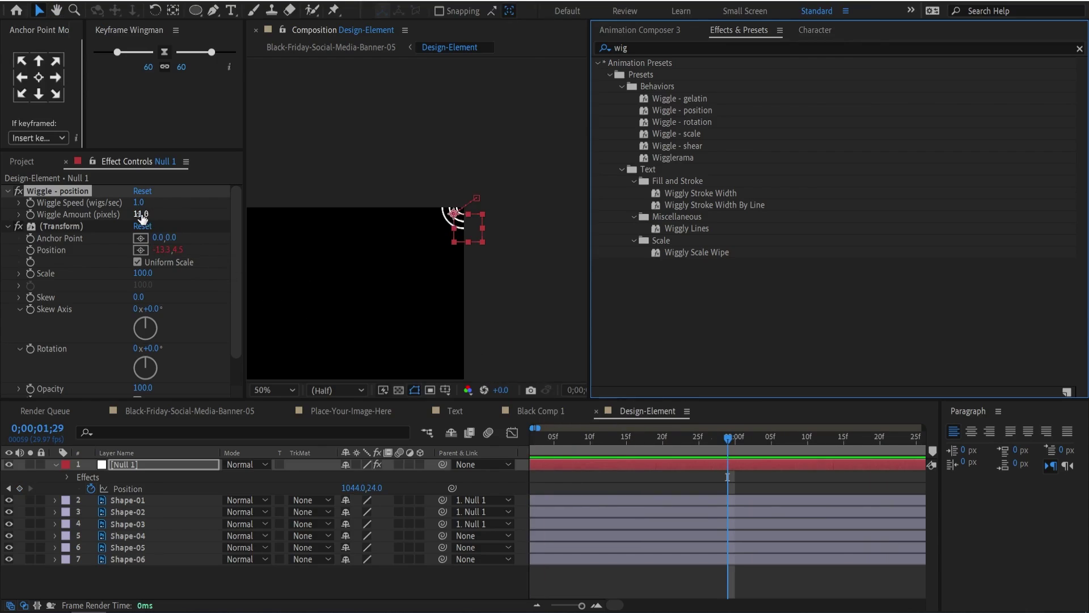
Try a wiggle amount of 55, then delete the wiggle effects from Null 1.
{"action": "left_click_drag", "start_coordinate": [141, 214], "coordinate": [340, 292]}
{"action": "left_click", "coordinate": [423, 465]}
{"action": "key", "text": "space"}
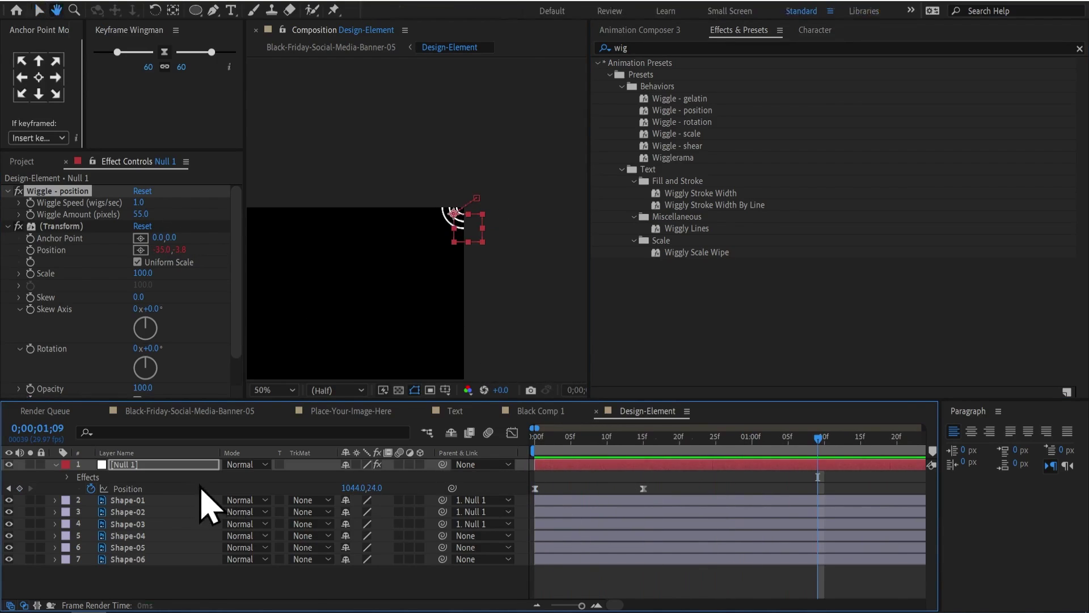
{"action": "left_click", "coordinate": [216, 464]}
{"action": "left_click", "coordinate": [73, 191]}
{"action": "key", "text": "ctrl+a"}
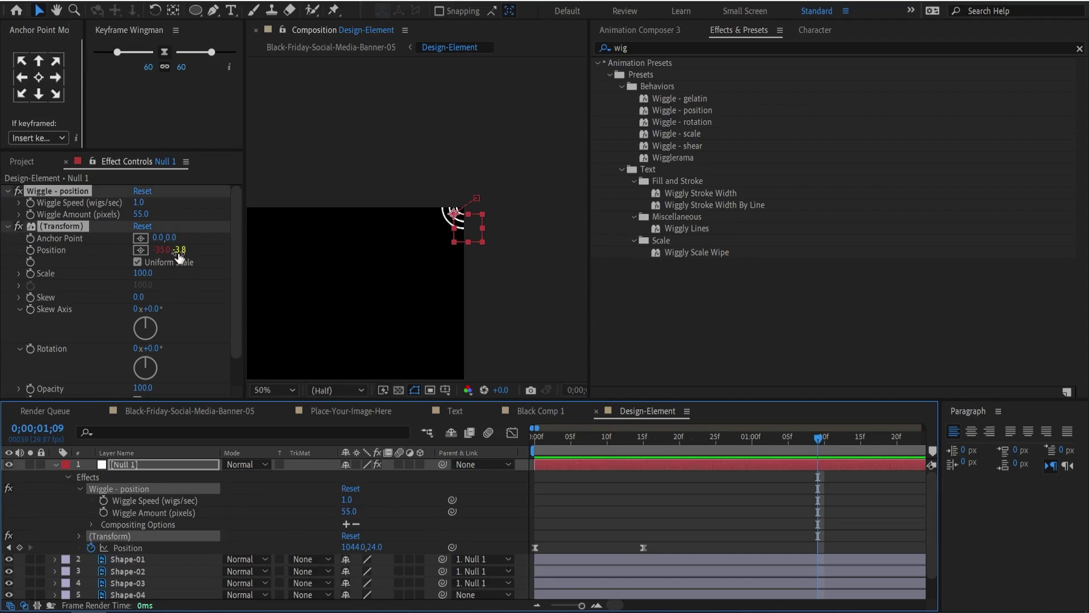
{"action": "key", "text": "Delete"}
Apply Wiggle - position to Shape-01 to Shape-03, setting amount 11, then reducing it to 5.
{"action": "left_click", "coordinate": [146, 489]}
{"action": "left_click", "coordinate": [148, 512], "text": "shift"}
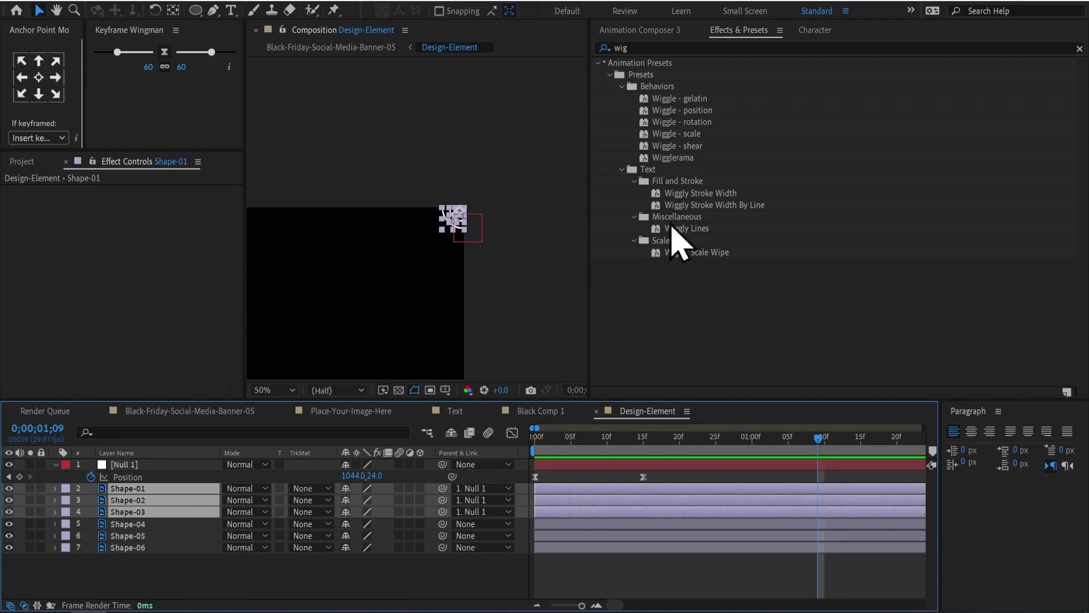
{"action": "double_click", "coordinate": [681, 110]}
{"action": "left_click", "coordinate": [147, 215]}
{"action": "type", "text": "11"}
{"action": "key", "text": "Return"}
{"action": "key", "text": "space"}
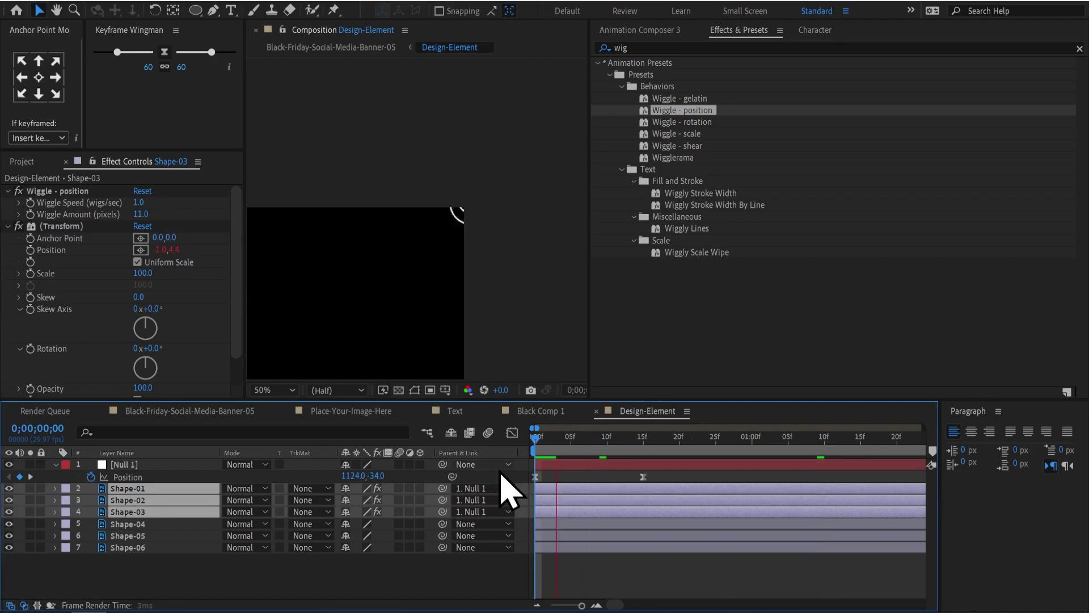
{"action": "left_click", "coordinate": [145, 214]}
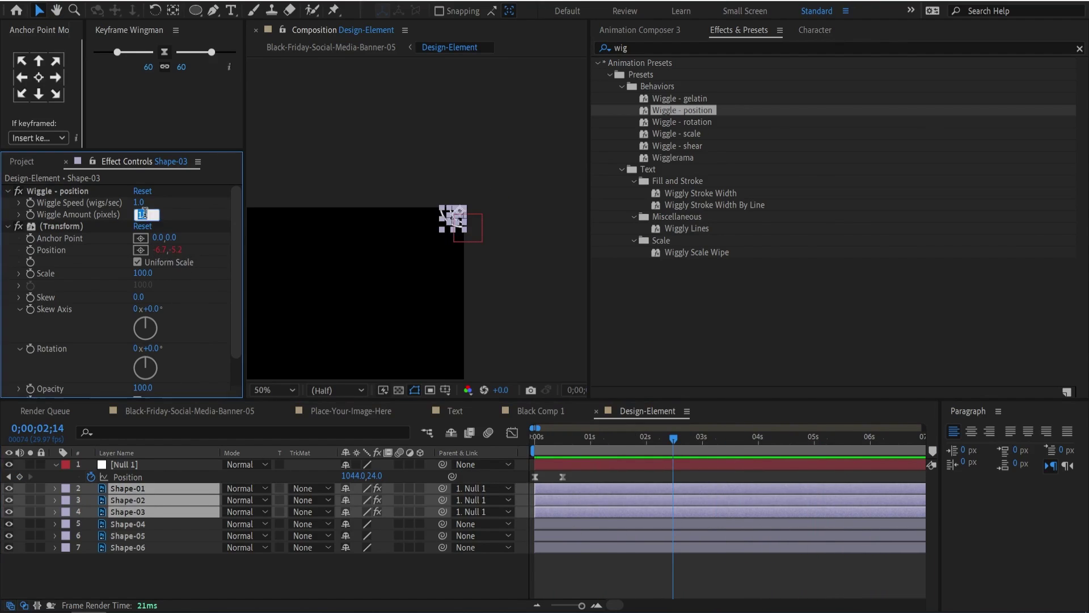
{"action": "key", "text": "Return"}
{"action": "key", "text": "Home"}
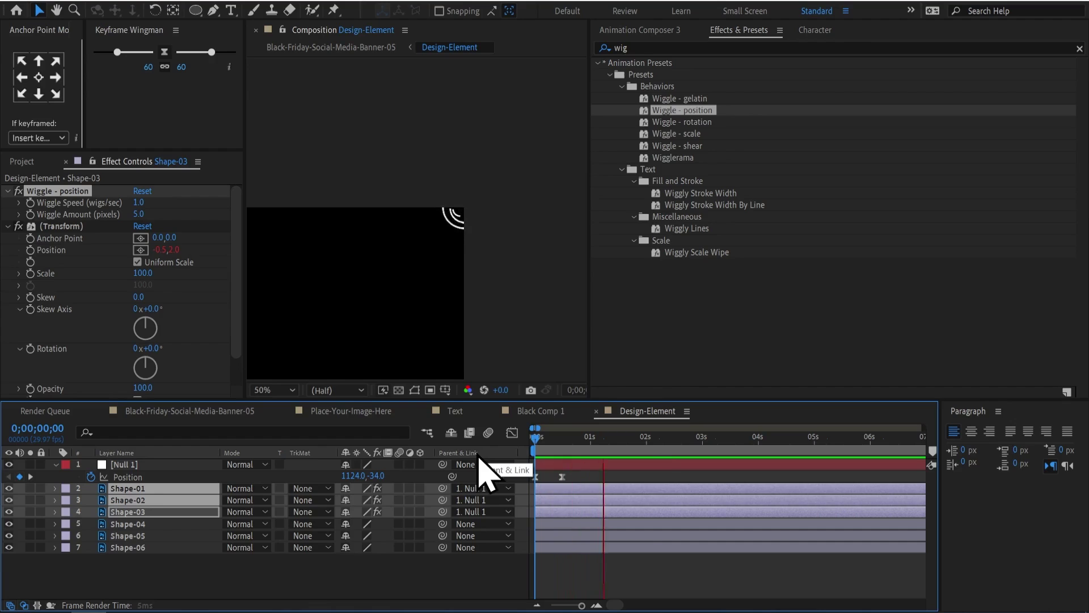
Apply Wiggle - position to Shape-04 through Shape-06 and preview the wiggle.
{"action": "left_click", "coordinate": [147, 524]}
{"action": "left_click", "coordinate": [143, 546], "text": "shift"}
{"action": "scroll", "coordinate": [506, 250], "scroll_direction": "up", "scroll_amount": 2}
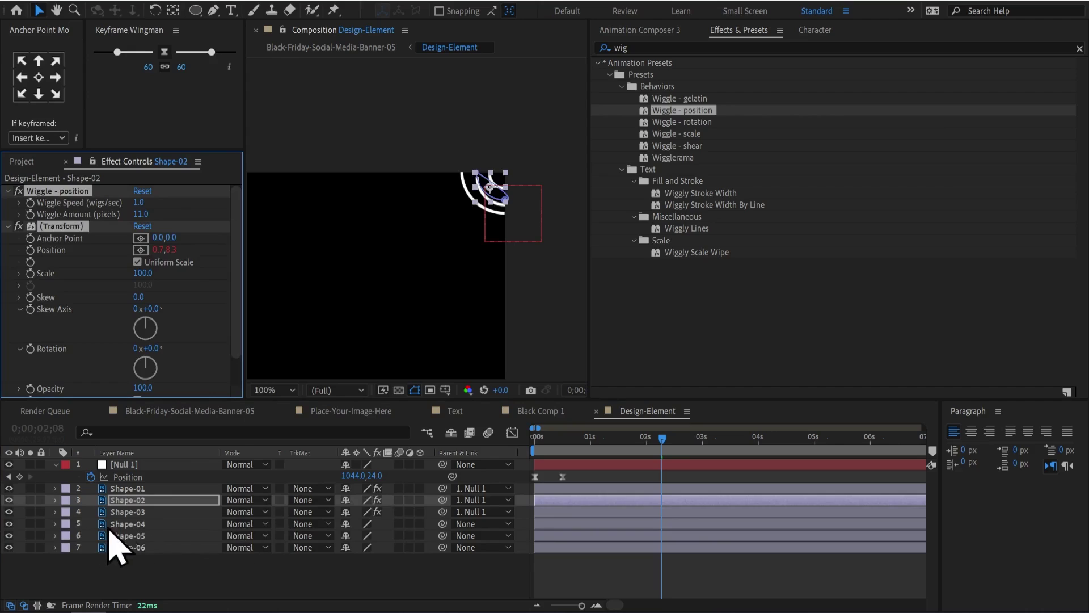
{"action": "scroll", "coordinate": [574, 238], "scroll_direction": "down", "scroll_amount": 2}
{"action": "scroll", "coordinate": [574, 260], "scroll_direction": "left", "scroll_amount": 3}
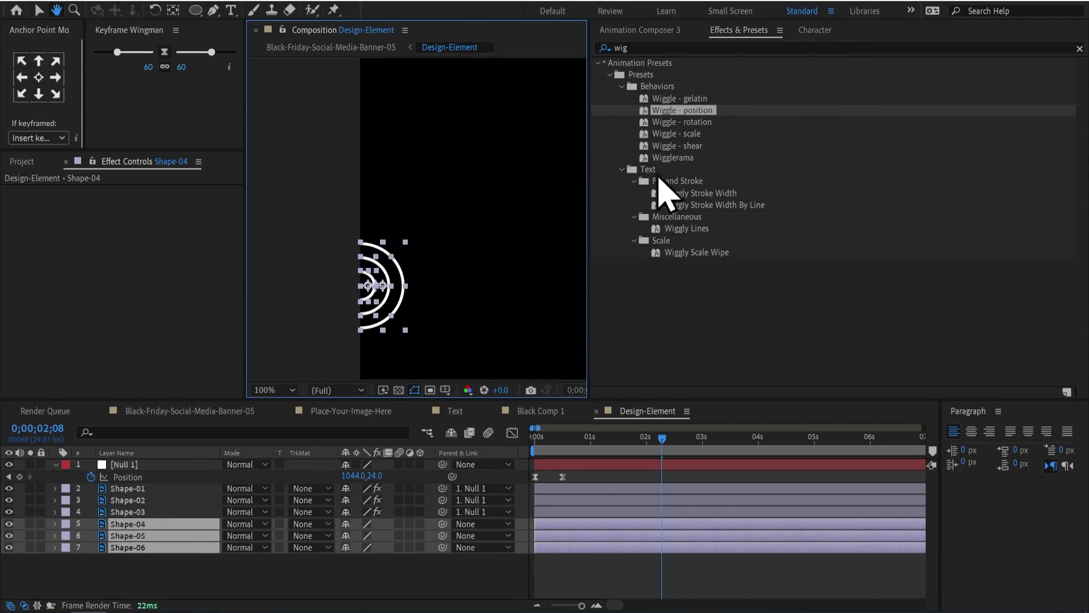
{"action": "left_click_drag", "start_coordinate": [658, 477], "coordinate": [617, 469]}
{"action": "left_click", "coordinate": [599, 585]}
{"action": "key", "text": "Home"}
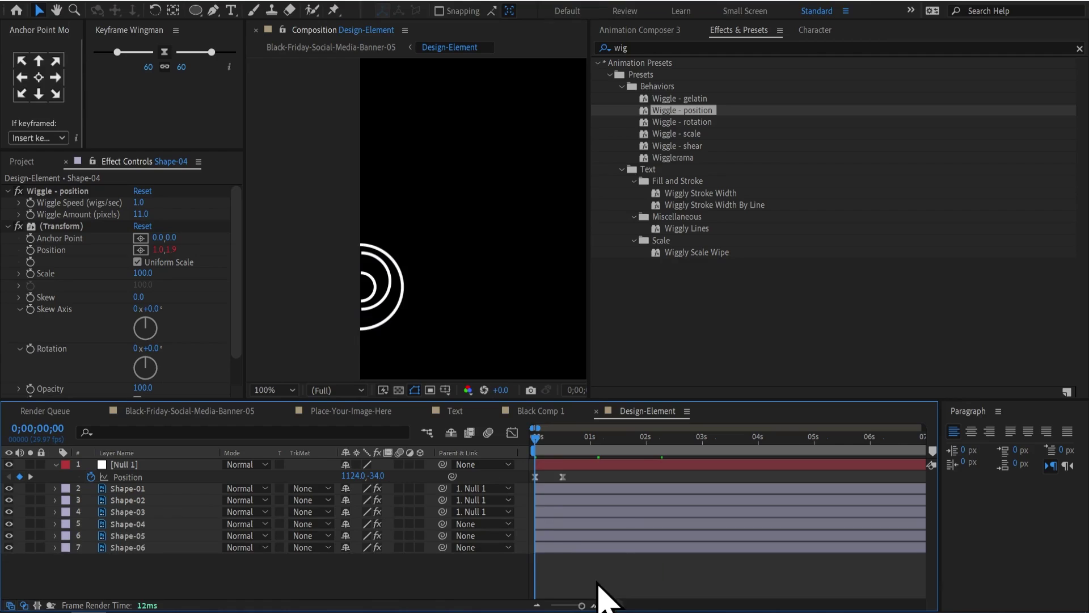
{"action": "key", "text": "space"}
Add a new null above Shape-04 through Shape-06.
{"action": "left_click_drag", "start_coordinate": [121, 563], "coordinate": [139, 528]}
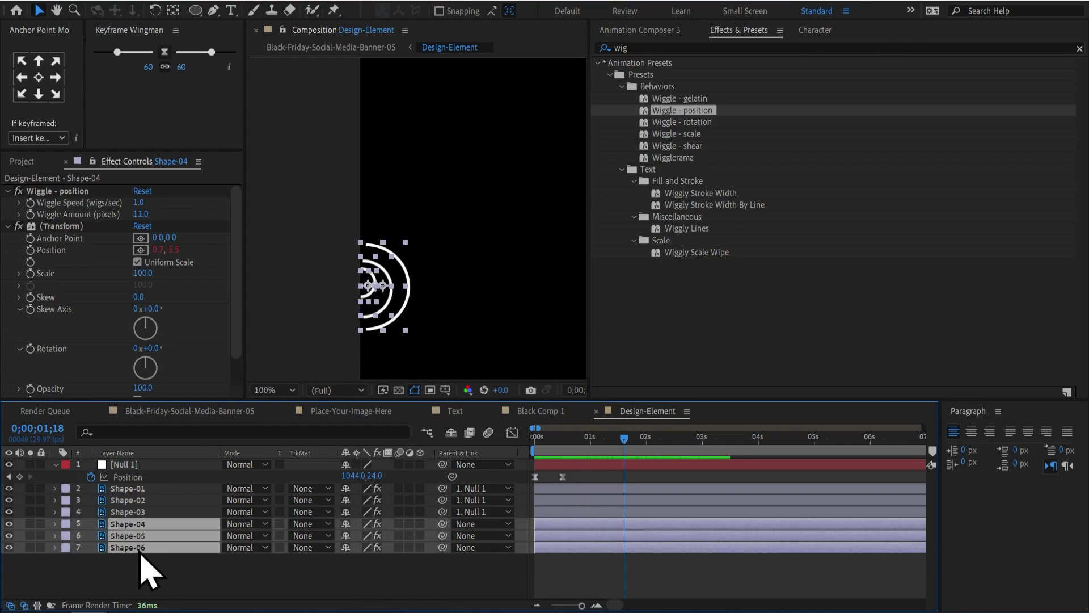
{"action": "key", "text": "ctrl+alt+shift+y"}
{"action": "left_click_drag", "start_coordinate": [142, 567], "coordinate": [217, 549]}
Parent Shape-04 through Shape-06 to Null 2 and show its Position property.
{"action": "left_click_drag", "start_coordinate": [389, 538], "coordinate": [363, 524]}
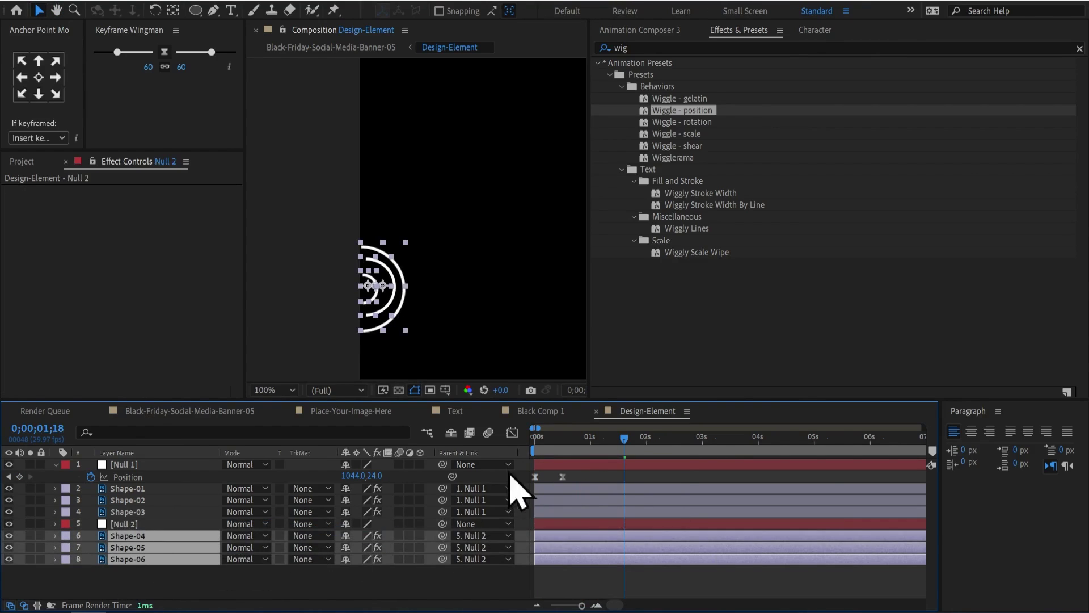
{"action": "key", "text": "j"}
{"action": "left_click", "coordinate": [567, 524]}
{"action": "key", "text": "alt+shift+p"}
{"action": "key", "text": "Home"}
{"action": "key", "text": "comma"}
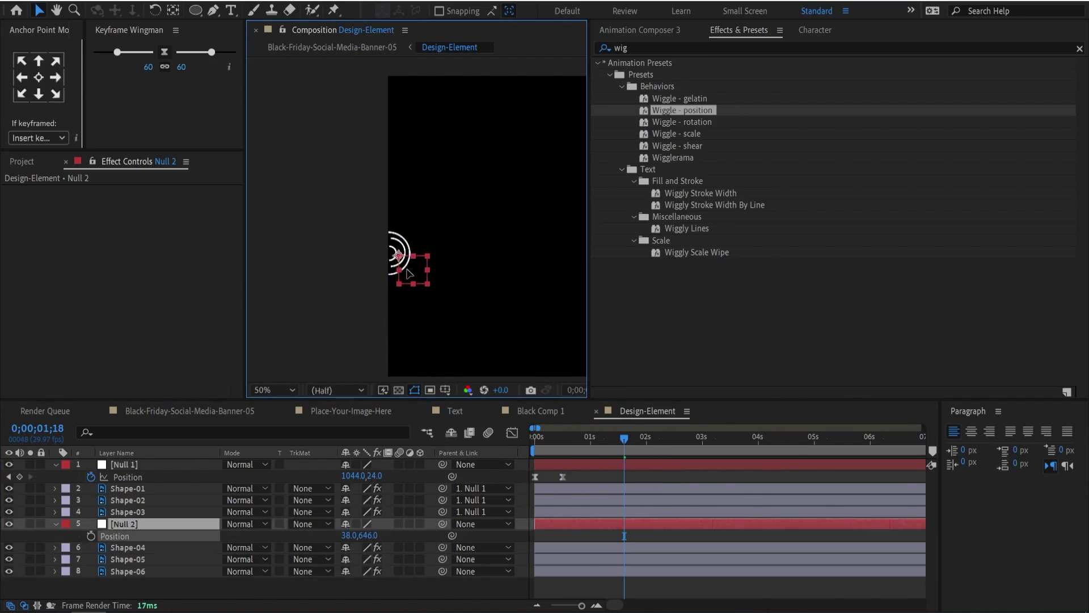
{"action": "left_click_drag", "start_coordinate": [193, 590], "coordinate": [138, 539]}
{"action": "left_click_drag", "start_coordinate": [443, 547], "coordinate": [316, 525]}
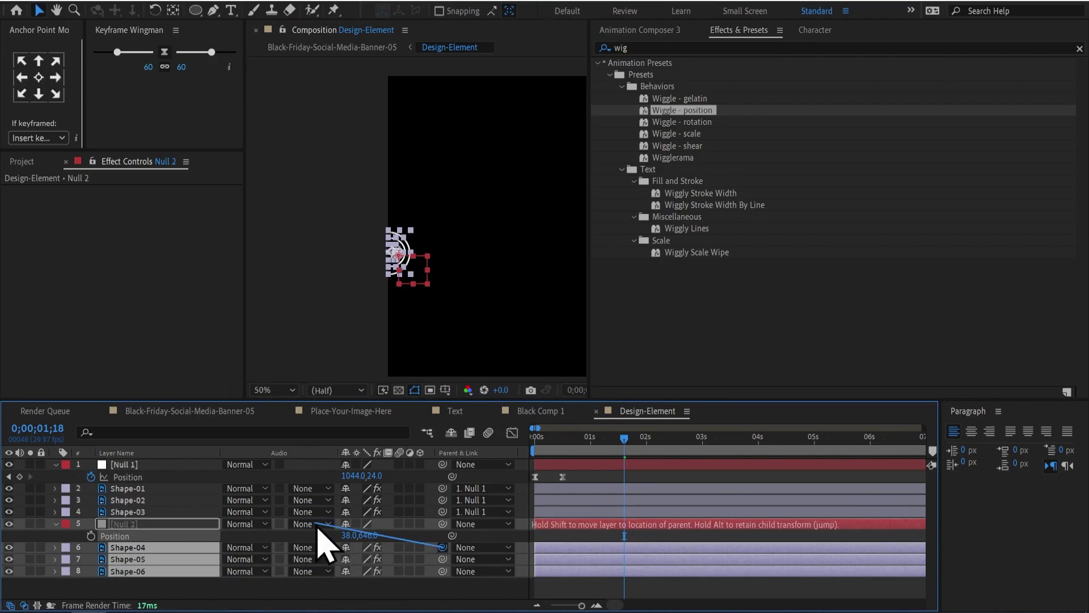
Keyframe Null 2 sliding in from -440,646 to 38,646 with Easy Ease, then preview.
{"action": "left_click", "coordinate": [91, 536]}
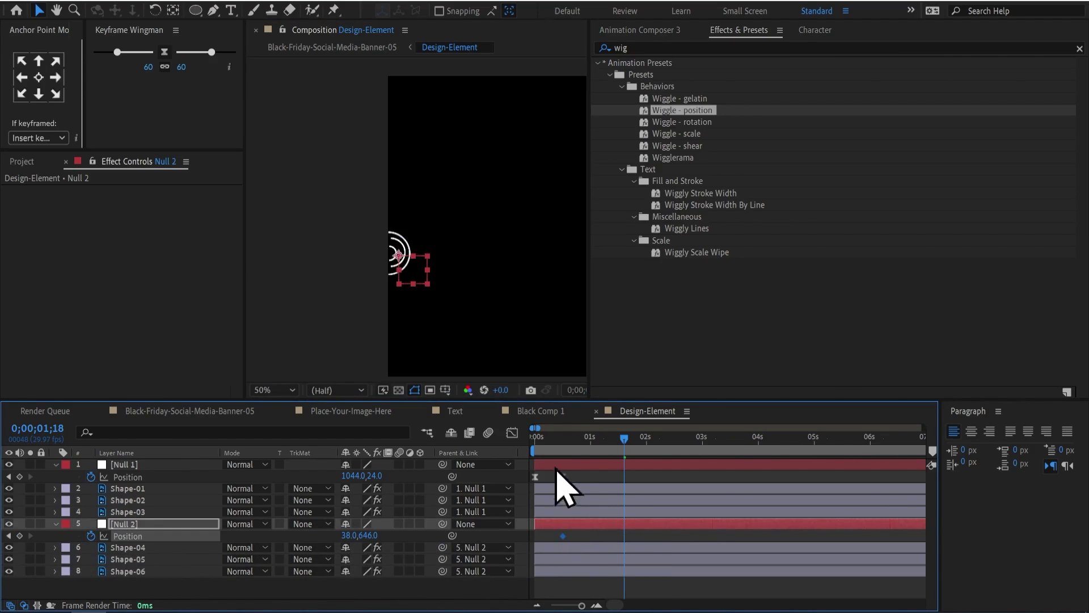
{"action": "key", "text": "Home"}
{"action": "left_click_drag", "start_coordinate": [423, 286], "coordinate": [375, 289]}
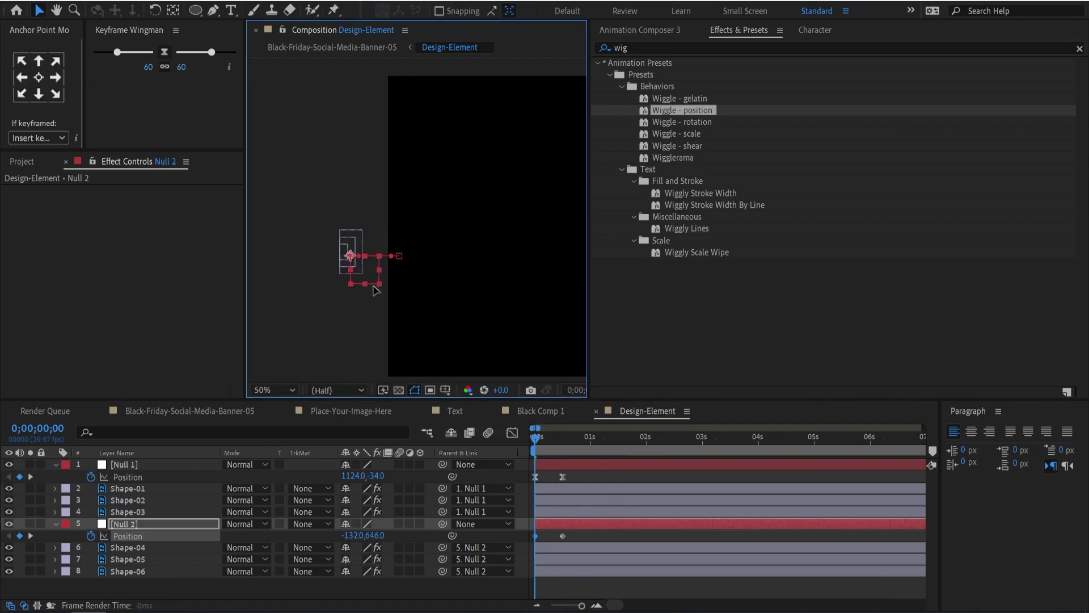
{"action": "left_click", "coordinate": [512, 433]}
{"action": "key", "text": "F9"}
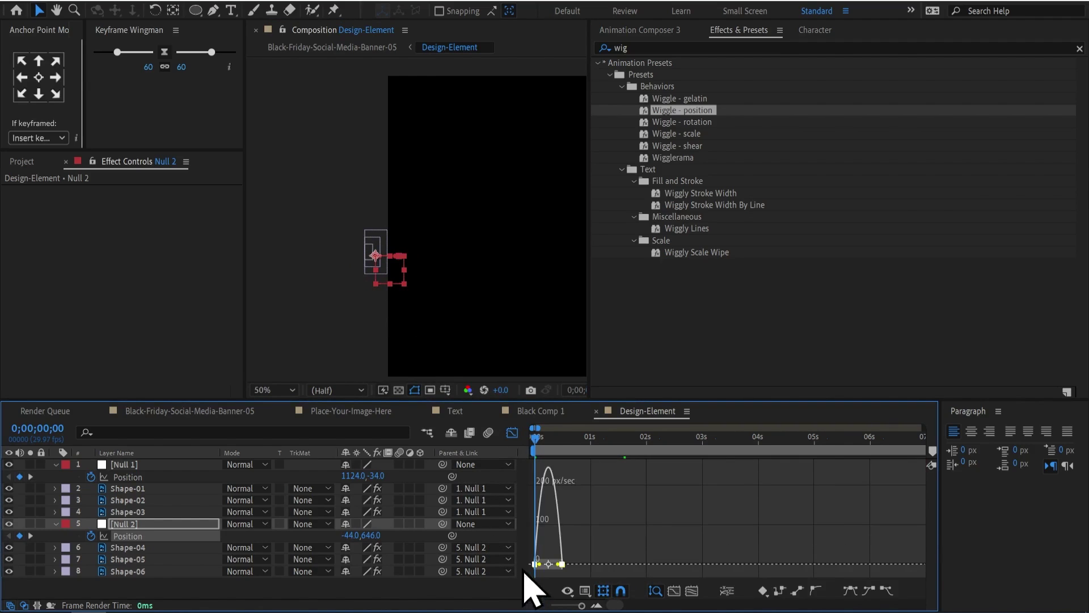
{"action": "scroll", "coordinate": [556, 576], "scroll_direction": "up", "scroll_amount": 5}
{"action": "left_click", "coordinate": [512, 432]}
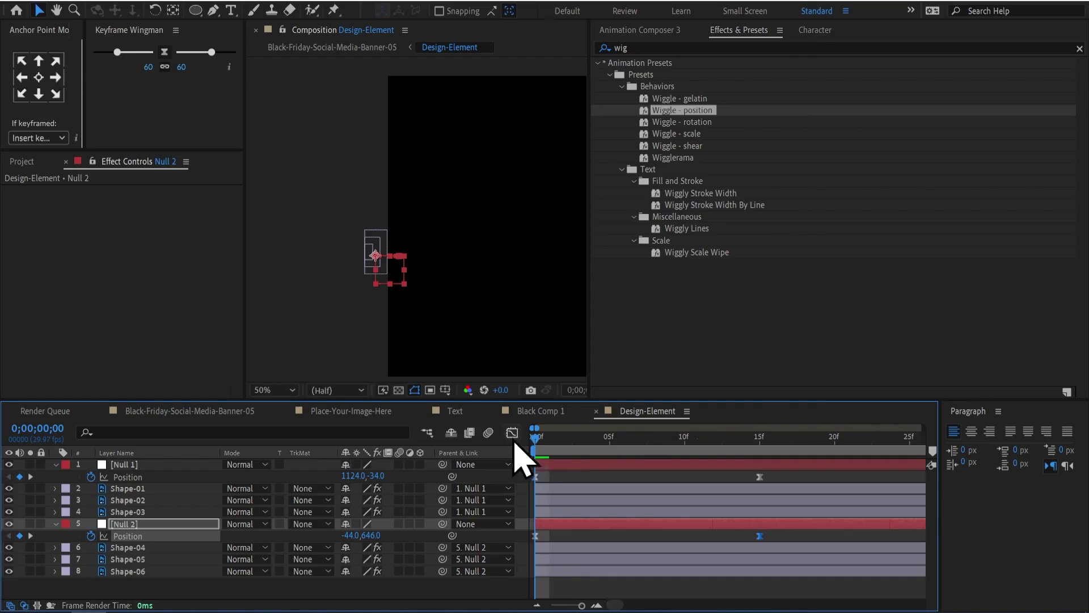
{"action": "key", "text": "space"}
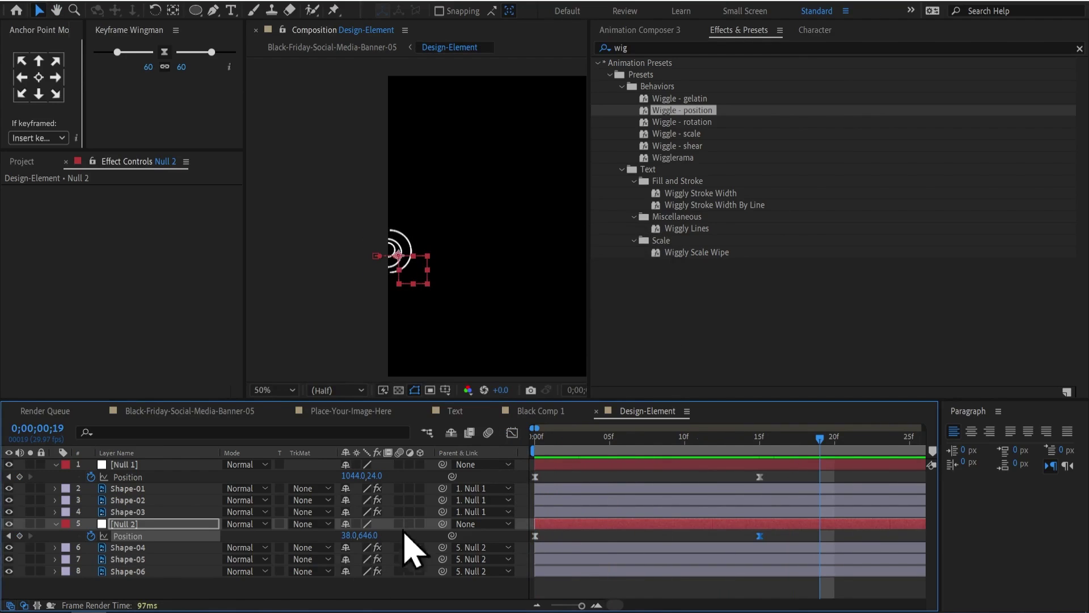
Play the main banner, then open the Contact-Text precomp.
{"action": "left_click", "coordinate": [335, 47]}
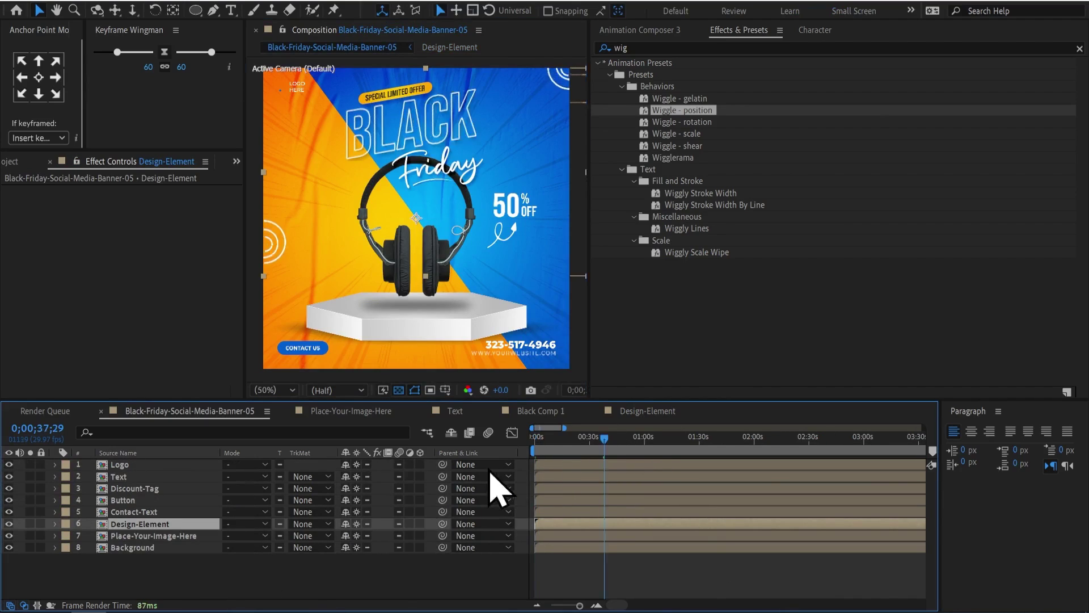
{"action": "key", "text": "space"}
{"action": "left_click", "coordinate": [545, 356]}
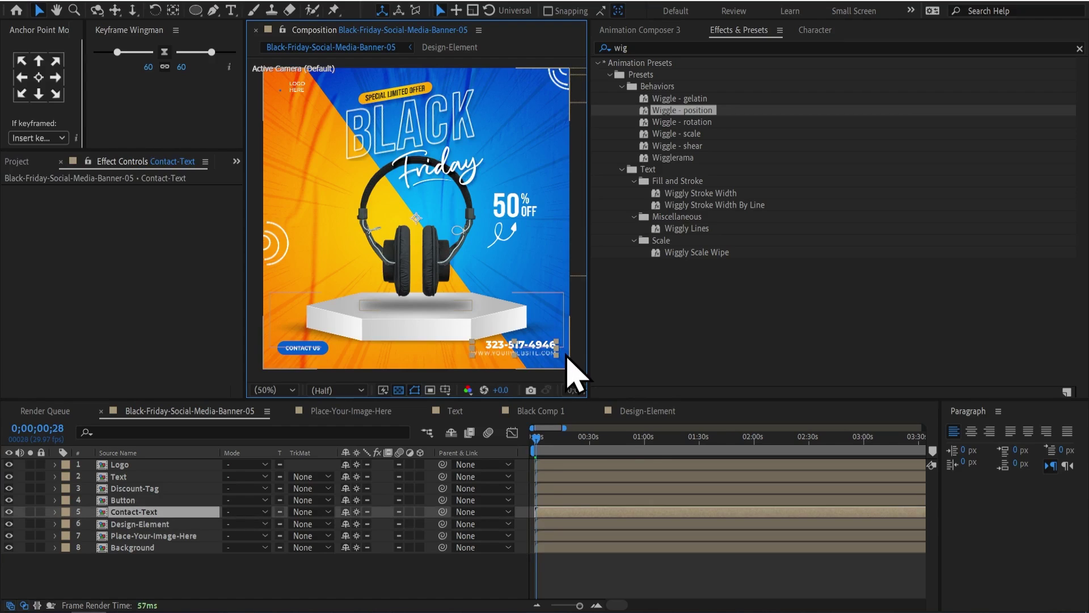
{"action": "scroll", "coordinate": [532, 364], "scroll_direction": "up", "scroll_amount": 3}
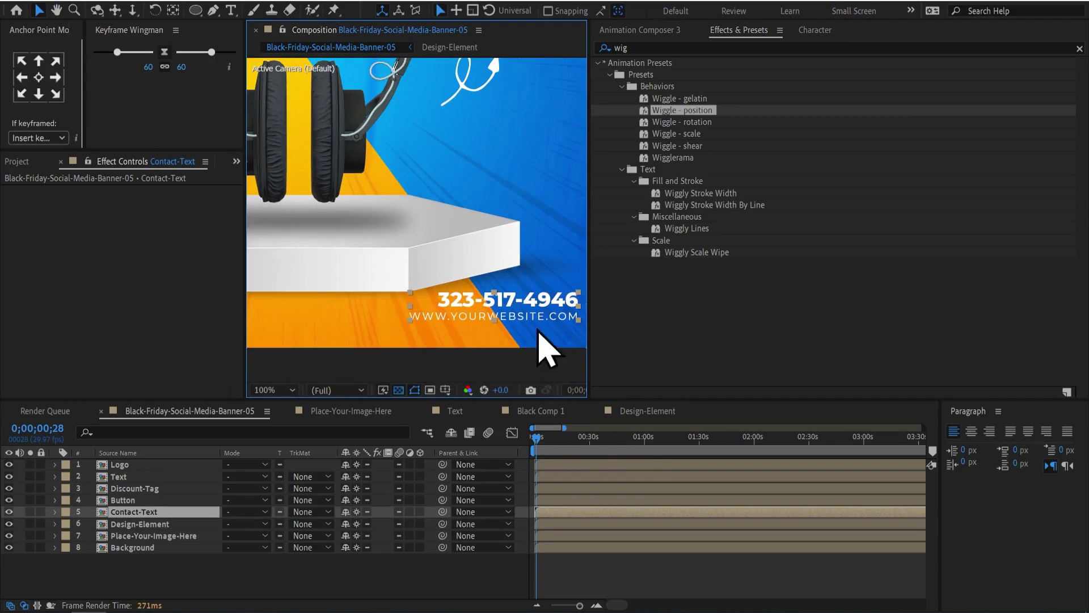
{"action": "double_click", "coordinate": [547, 301]}
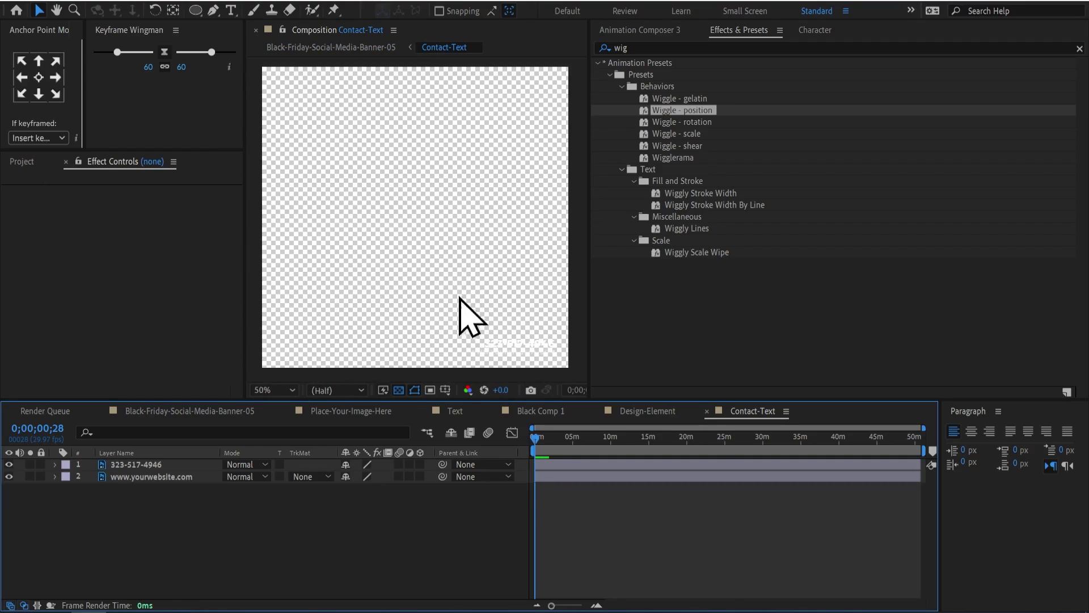
Convert the phone number and website lines to editable text and edit the website address.
{"action": "left_click", "coordinate": [492, 288]}
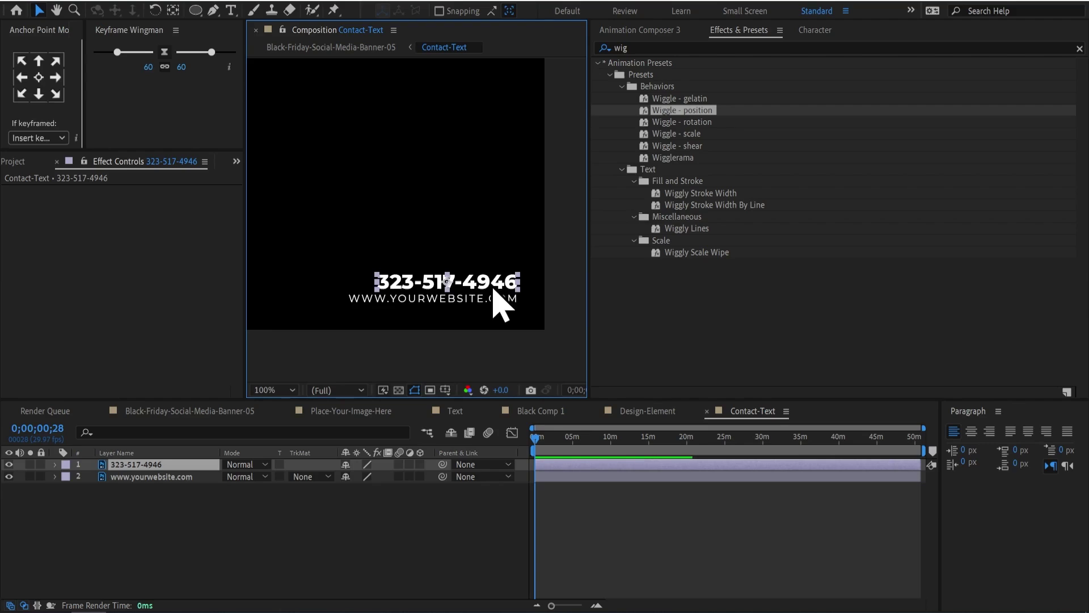
{"action": "key", "text": "Return"}
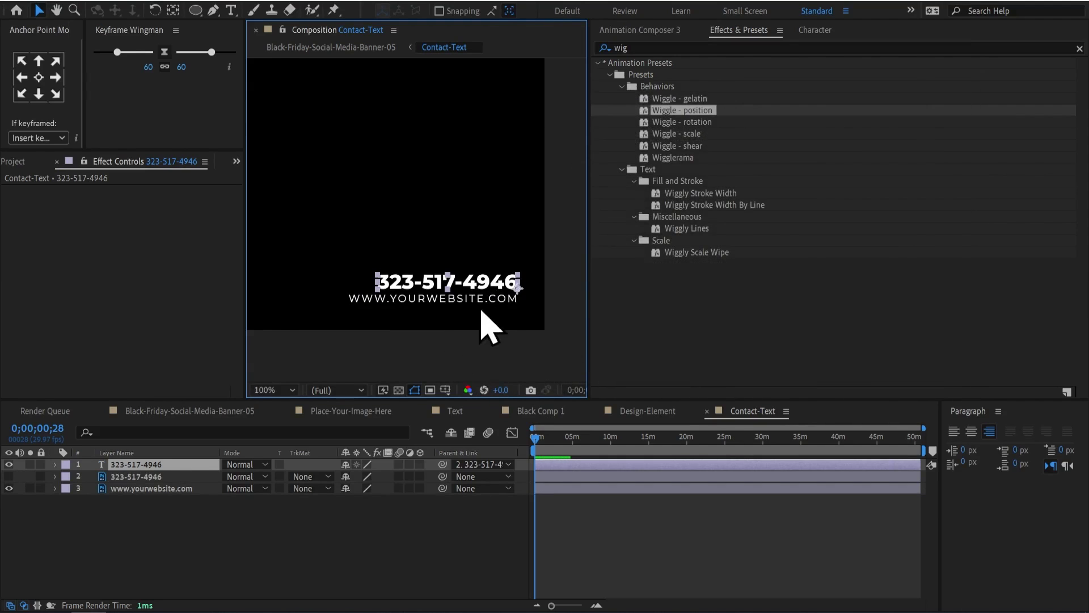
{"action": "left_click", "coordinate": [489, 299]}
{"action": "double_click", "coordinate": [491, 303]}
{"action": "key", "text": "Return"}
{"action": "double_click", "coordinate": [479, 312]}
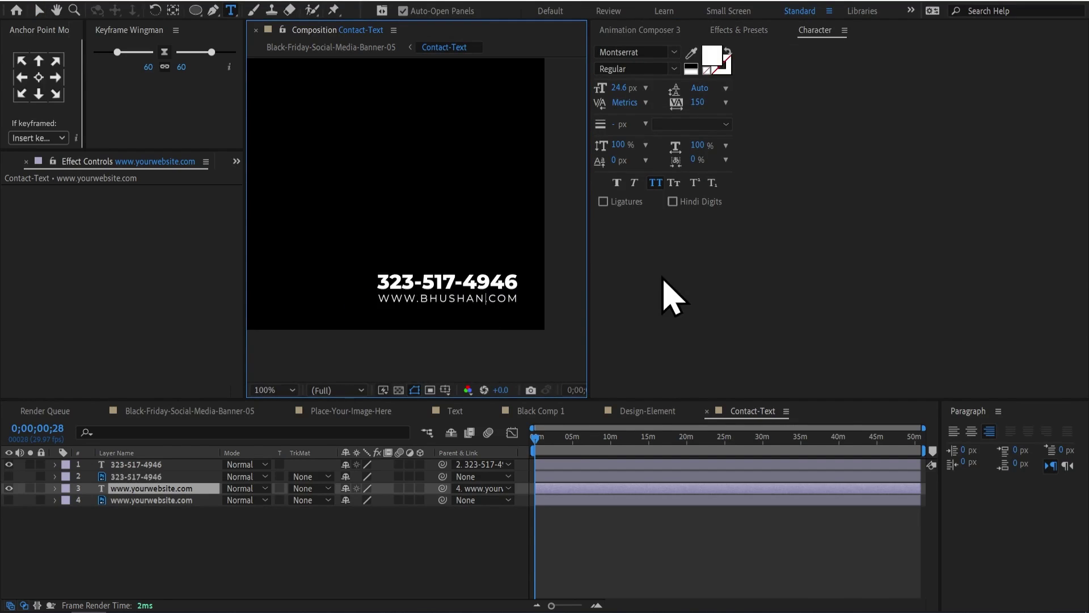
{"action": "key", "text": "Escape"}
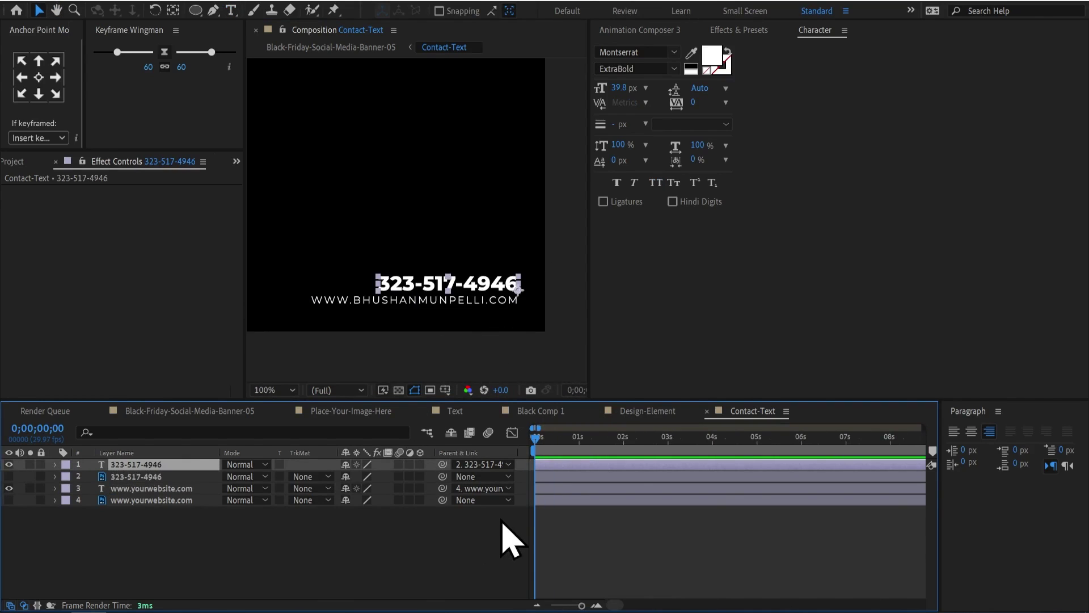
Move the website text layer up to second place and save the project.
{"action": "key", "text": "ctrl+a"}
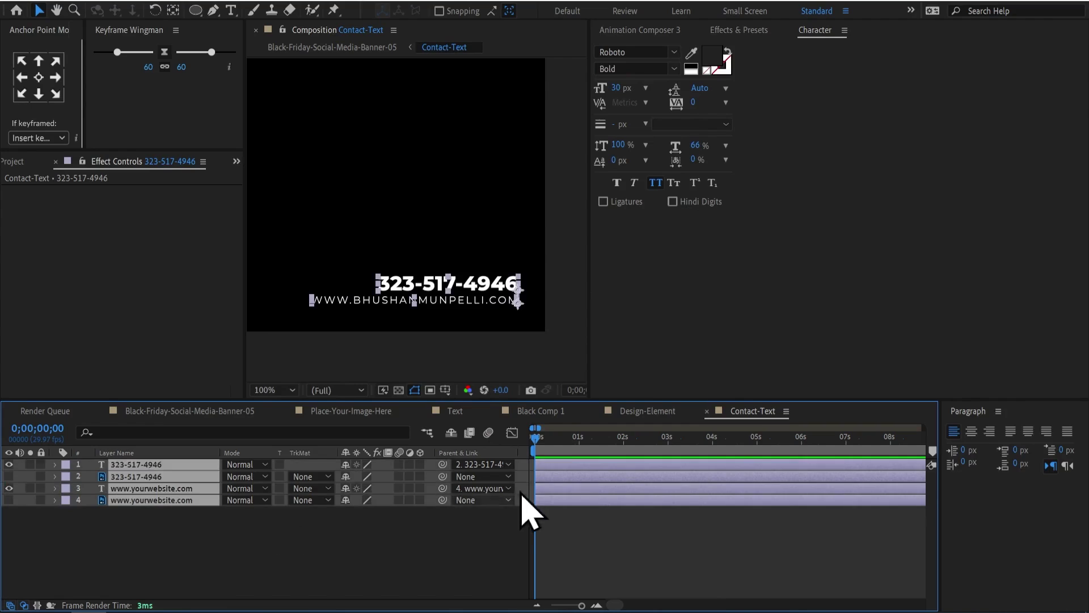
{"action": "left_click_drag", "start_coordinate": [151, 488], "coordinate": [165, 480]}
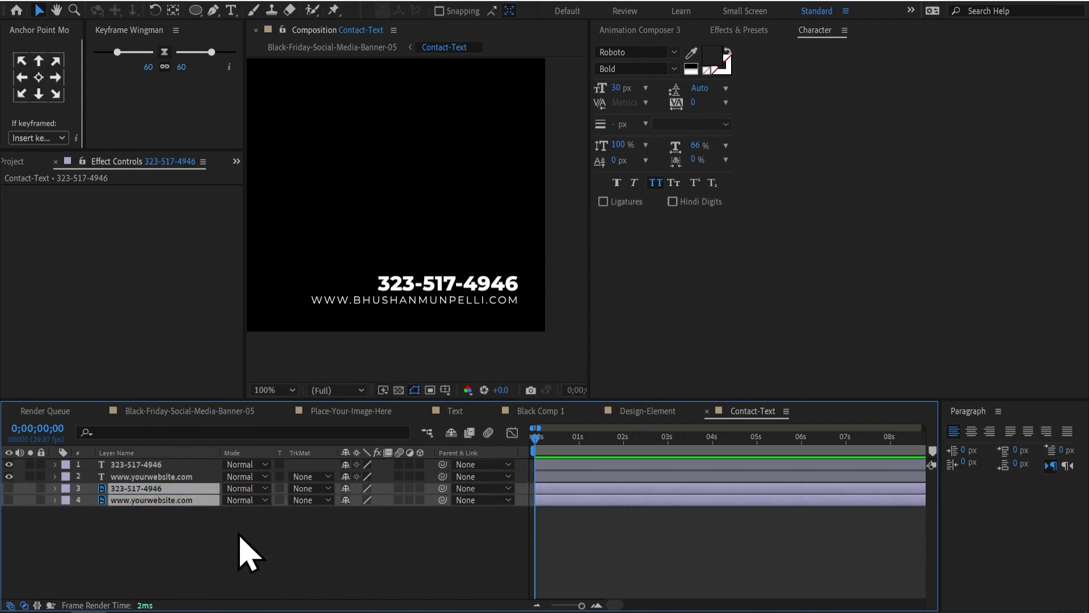
{"action": "left_click", "coordinate": [164, 546]}
{"action": "key", "text": "ctrl+s"}
{"action": "left_click", "coordinate": [377, 47]}
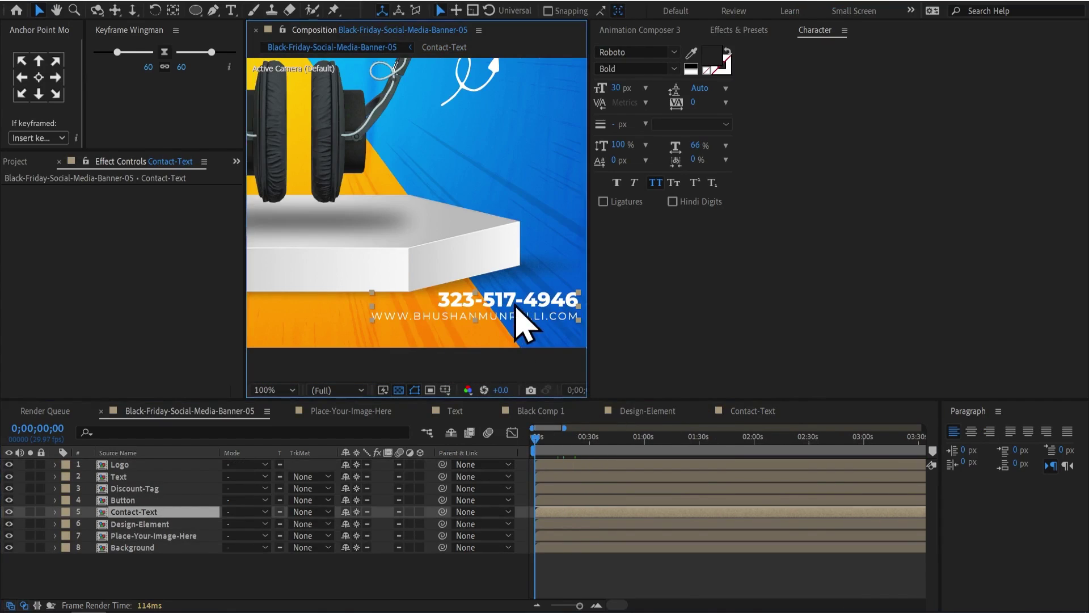
Apply Animation Composer's Overshoot Scale Characters In to the phone number.
{"action": "double_click", "coordinate": [522, 313]}
{"action": "left_click", "coordinate": [639, 30]}
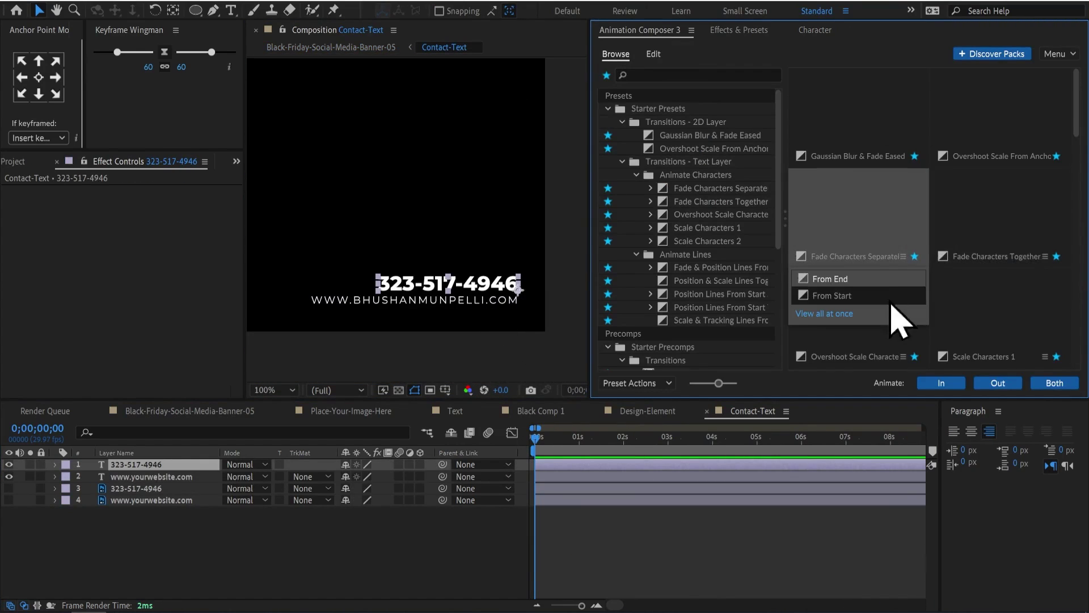
{"action": "mouse_move", "coordinate": [882, 357]}
{"action": "left_click", "coordinate": [948, 387]}
{"action": "key", "text": "space"}
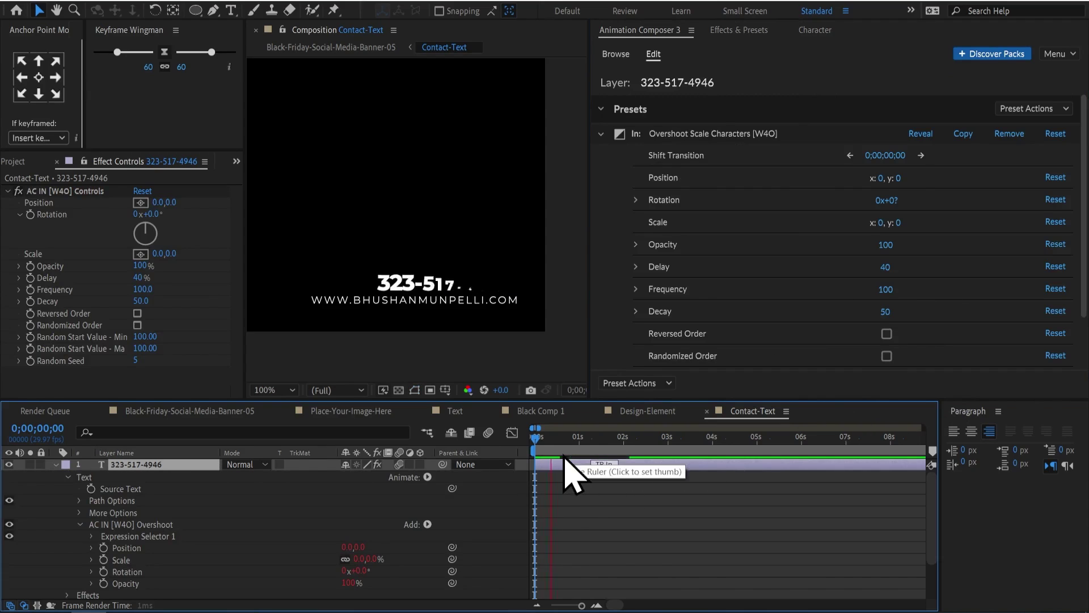
Apply Fade Characters Together In to the website text and save the project.
{"action": "left_click", "coordinate": [477, 304]}
{"action": "key", "text": "ctrl+s"}
{"action": "mouse_move", "coordinate": [980, 238]}
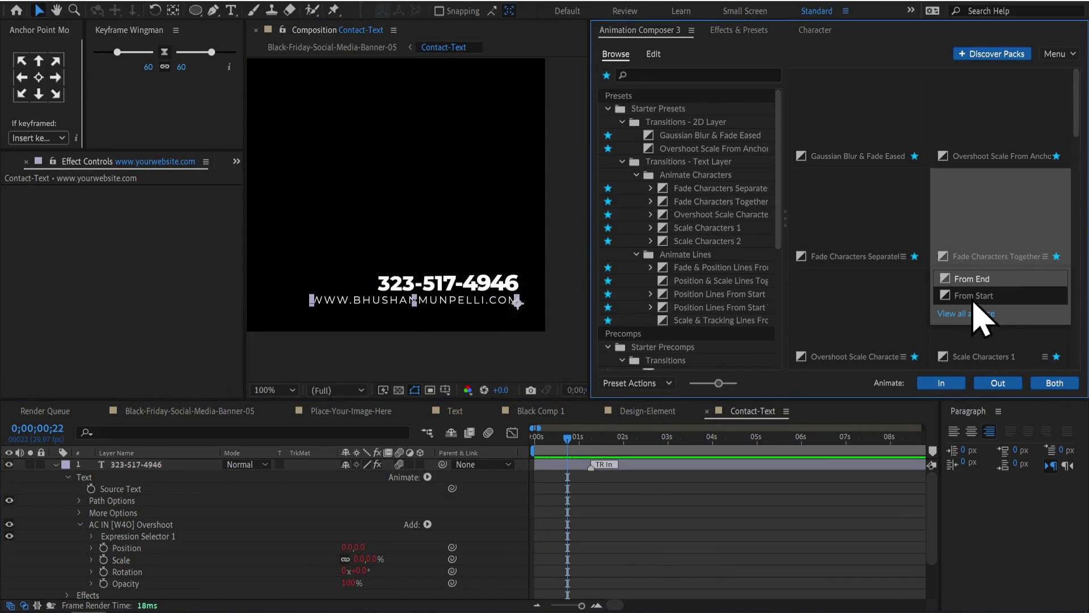
{"action": "left_click", "coordinate": [975, 298]}
Collapse all layers and shift the website text's fade-in earlier in time.
{"action": "key", "text": "ctrl+a"}
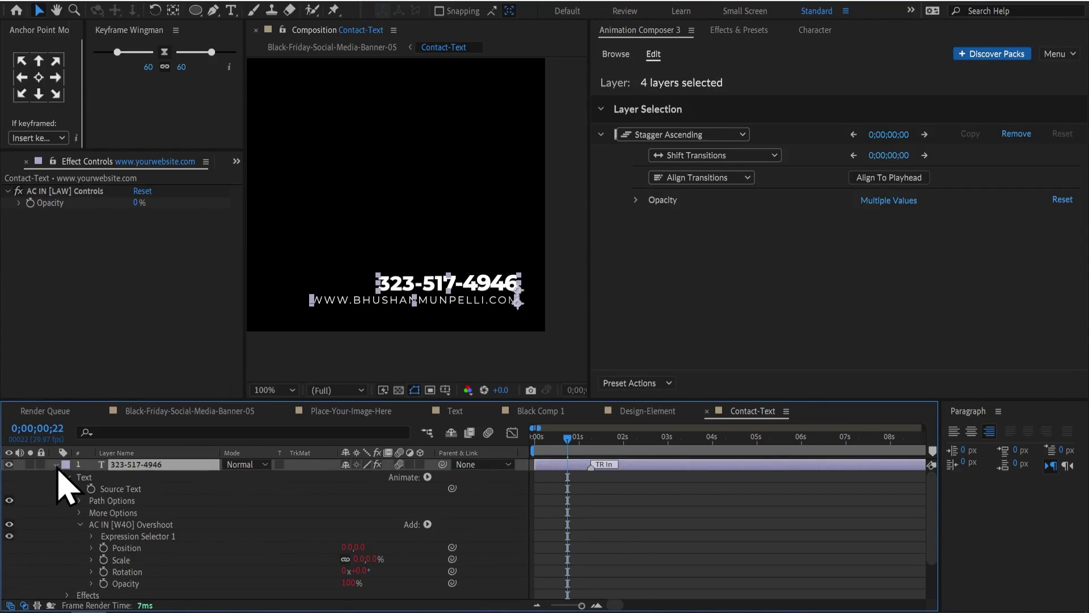
{"action": "key", "text": "ctrl+grave"}
{"action": "key", "text": "Home"}
{"action": "left_click", "coordinate": [573, 464]}
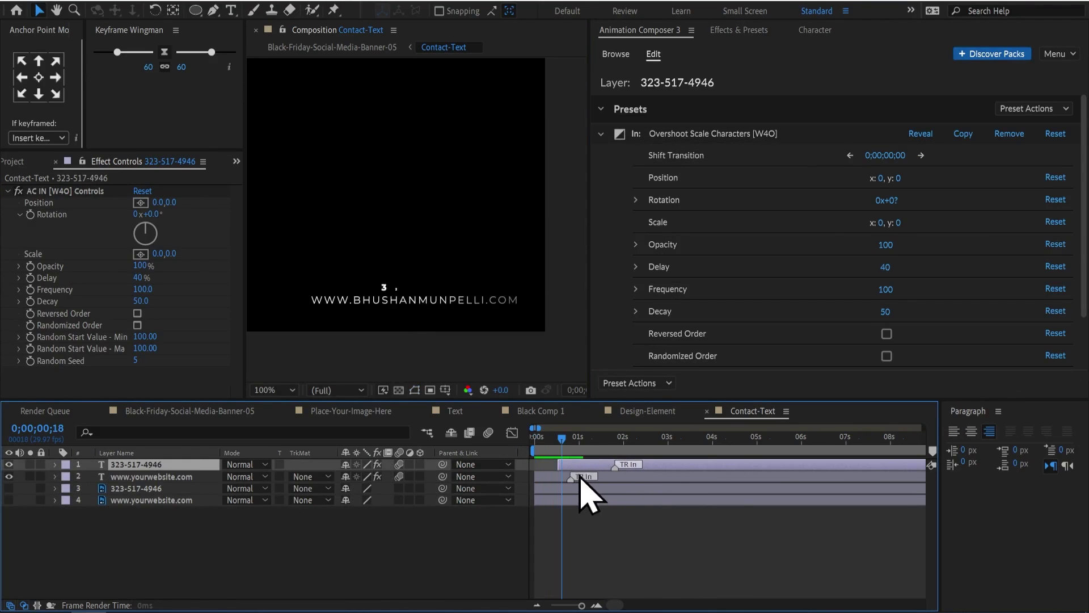
{"action": "left_click", "coordinate": [579, 478]}
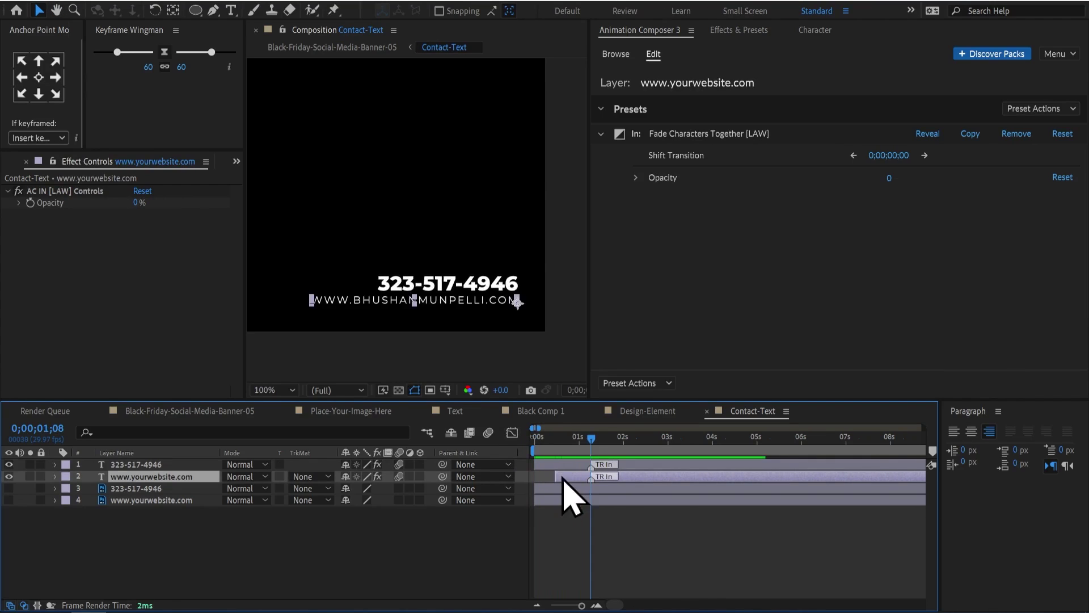
{"action": "left_click_drag", "start_coordinate": [564, 478], "coordinate": [532, 457]}
{"action": "left_click", "coordinate": [596, 570]}
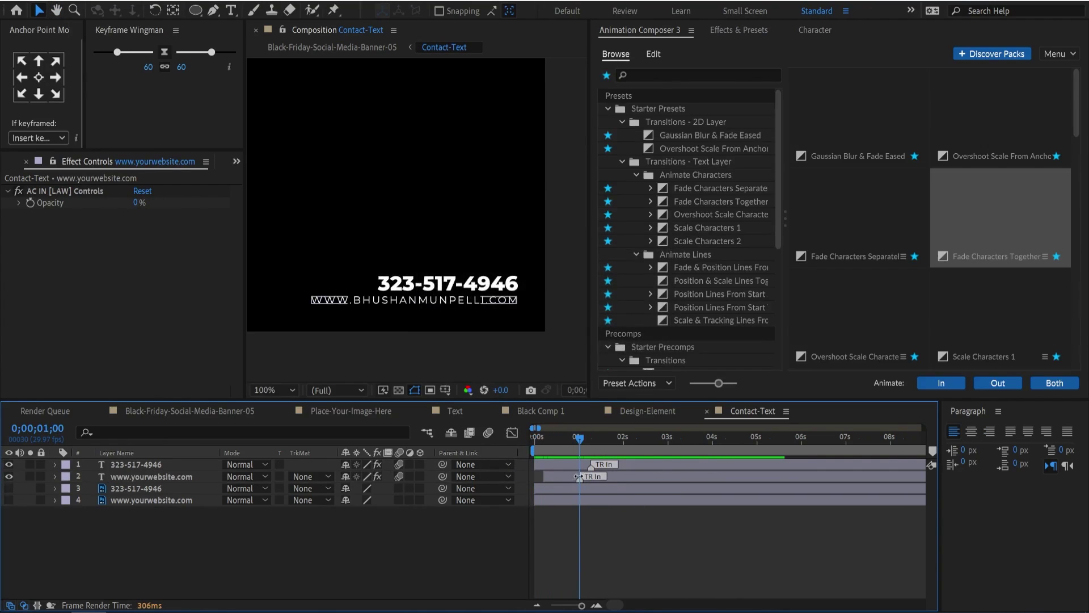
{"action": "left_click", "coordinate": [394, 30]}
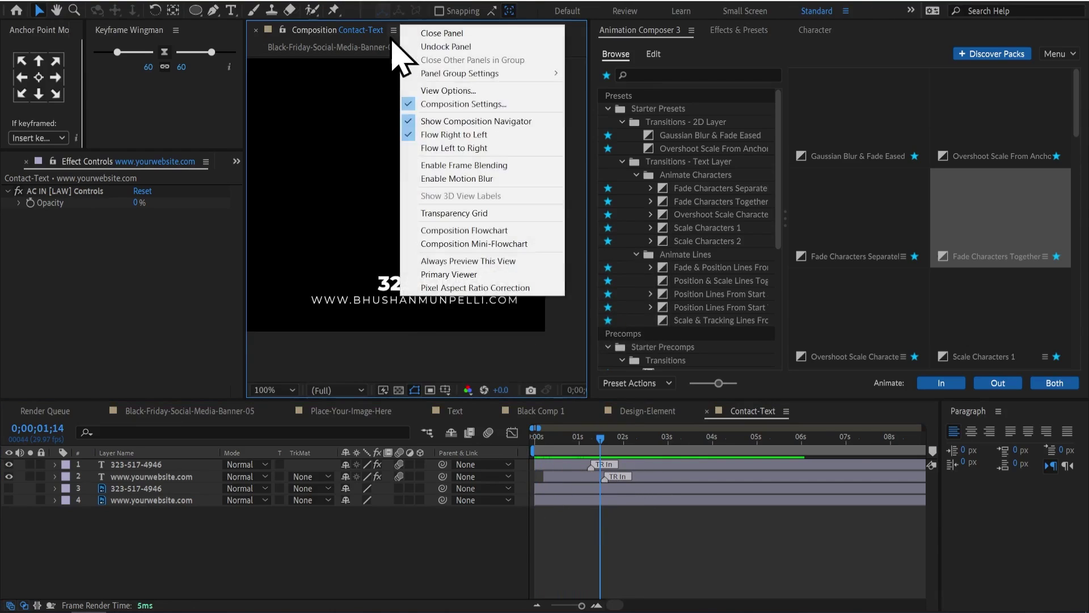
{"action": "left_click", "coordinate": [331, 47]}
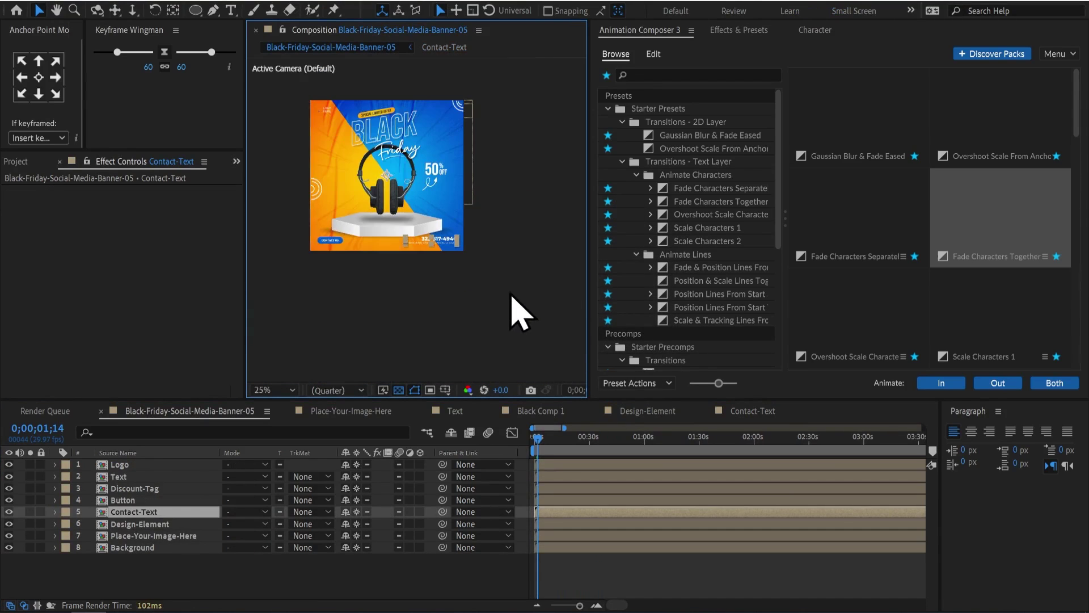
Apply Animation Composer's Overshoot Scale From Anchor Point intro preset to the CONTACT US button layer.
{"action": "scroll", "coordinate": [316, 272], "scroll_direction": "up", "scroll_amount": 2}
{"action": "left_click", "coordinate": [371, 258]}
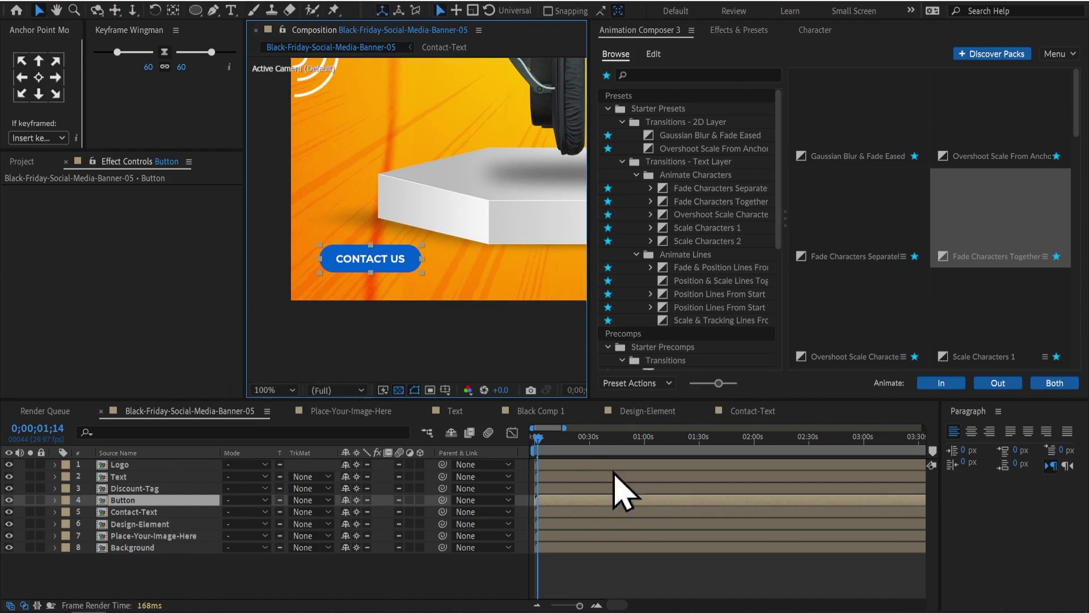
{"action": "left_click", "coordinate": [1024, 125]}
{"action": "left_click", "coordinate": [941, 383]}
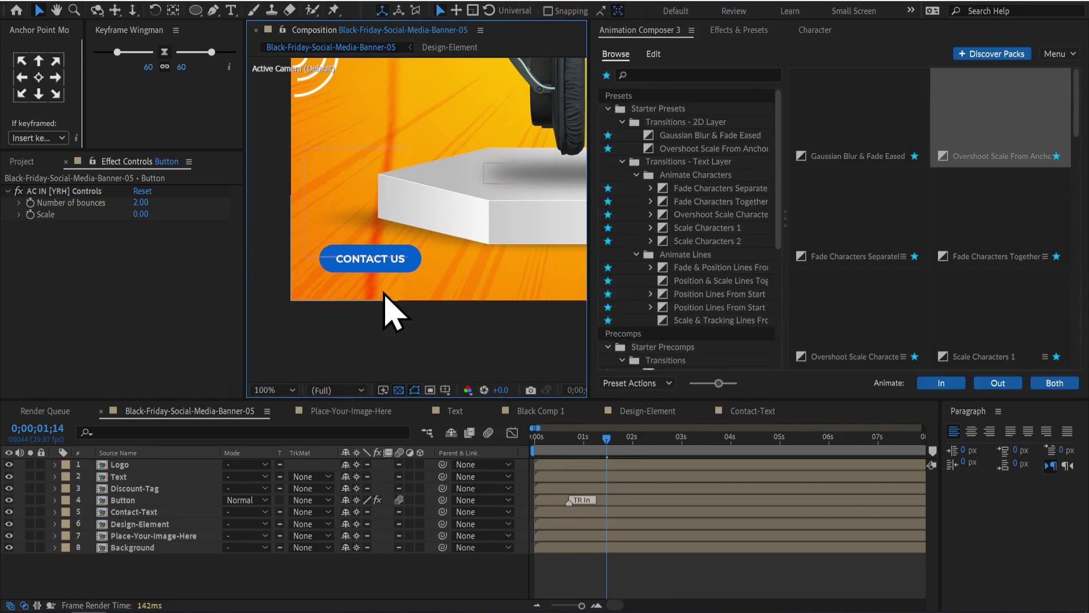
Zoom out to the whole banner and preview the button's bouncing pop-in from the start.
{"action": "left_click_drag", "start_coordinate": [390, 312], "coordinate": [329, 333]}
{"action": "key", "text": "comma"}
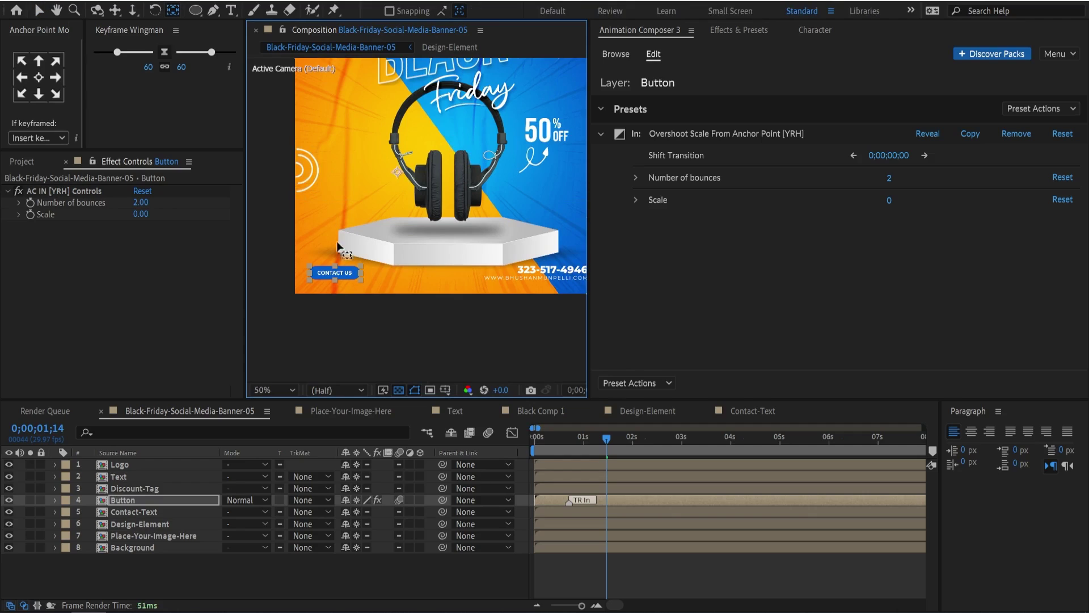
{"action": "key", "text": "Home"}
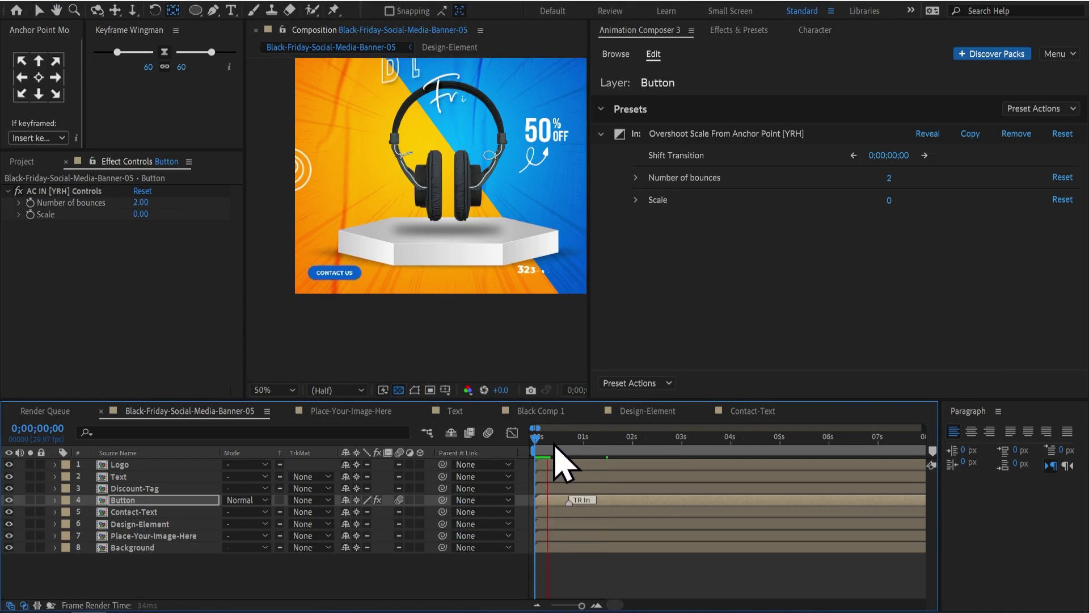
{"action": "key", "text": "space"}
{"action": "left_click", "coordinate": [438, 182]}
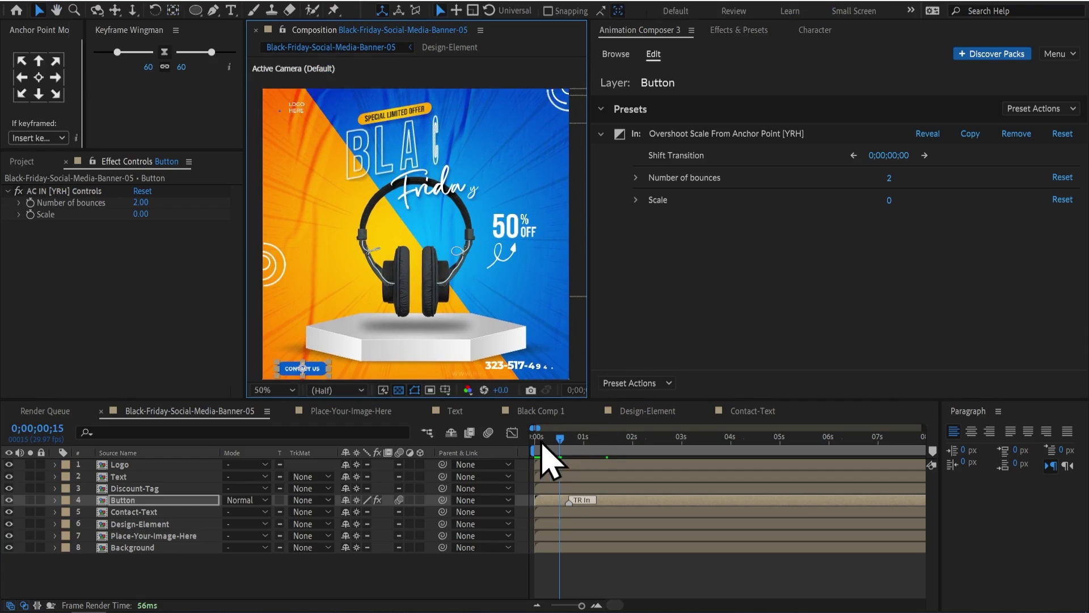
Open the Background composition and look over its Texture and BG layers.
{"action": "left_click", "coordinate": [161, 559]}
{"action": "double_click", "coordinate": [163, 548]}
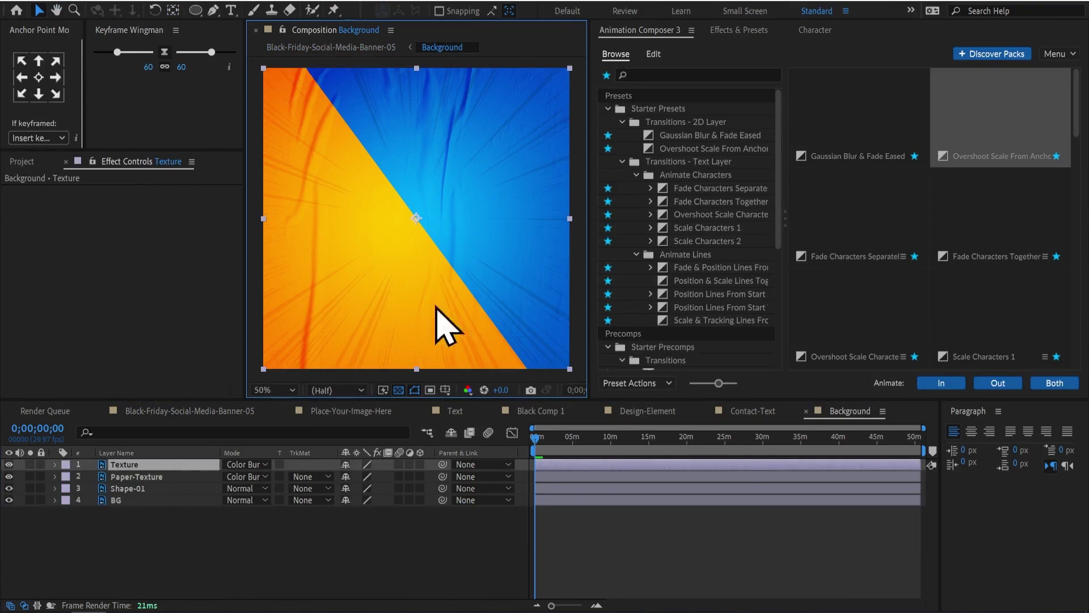
{"action": "left_click", "coordinate": [146, 489]}
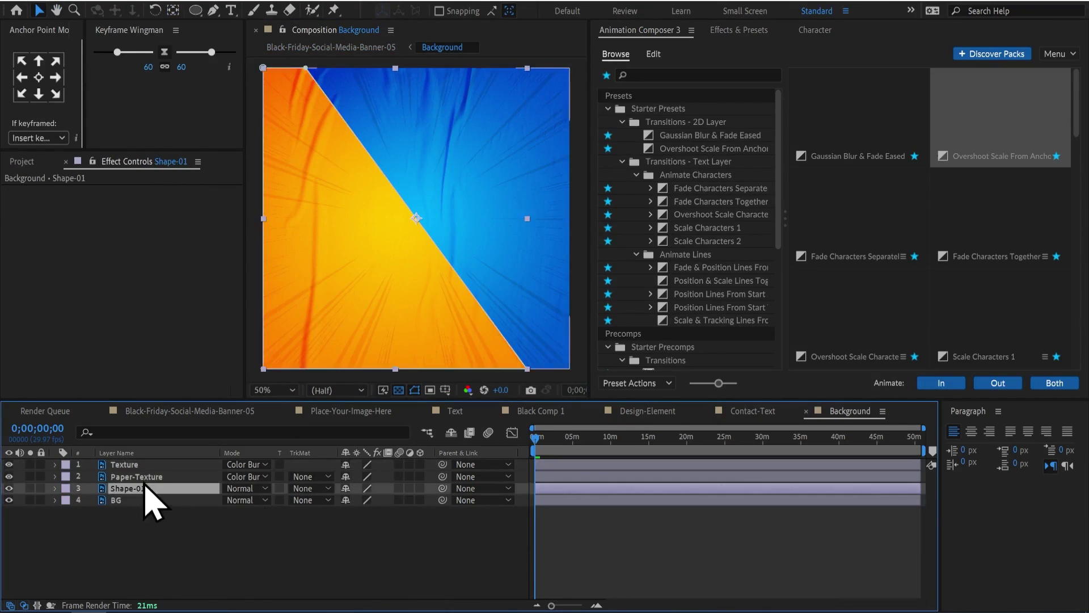
{"action": "left_click", "coordinate": [116, 501]}
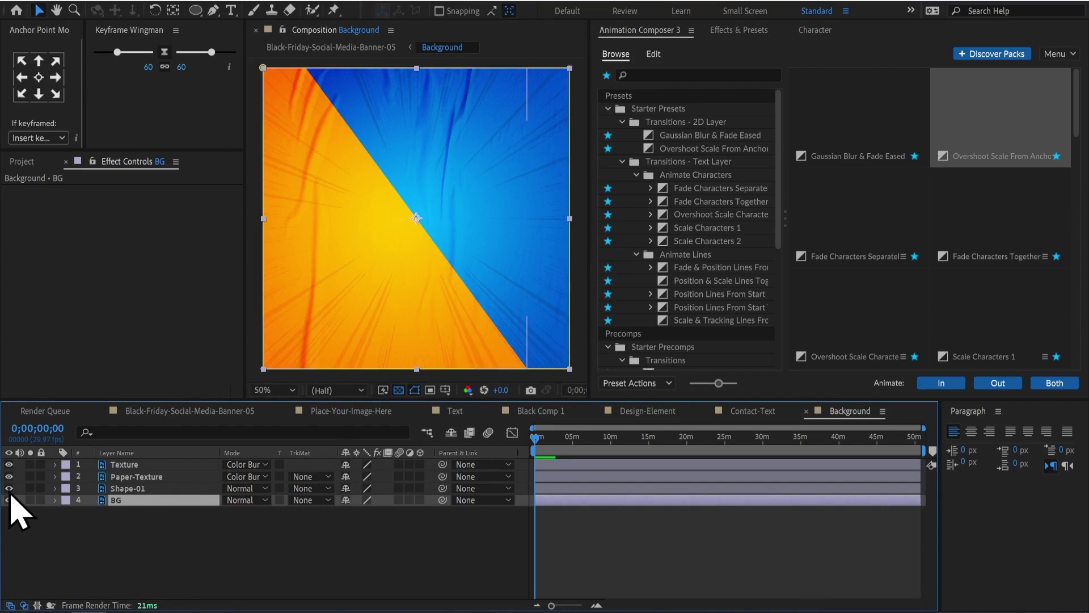
{"action": "left_click", "coordinate": [164, 511]}
{"action": "left_click", "coordinate": [132, 500]}
Scale the Texture layer up to 145%.
{"action": "left_click", "coordinate": [124, 465]}
{"action": "key", "text": "s"}
{"action": "left_click", "coordinate": [30, 464]}
{"action": "left_click", "coordinate": [30, 464]}
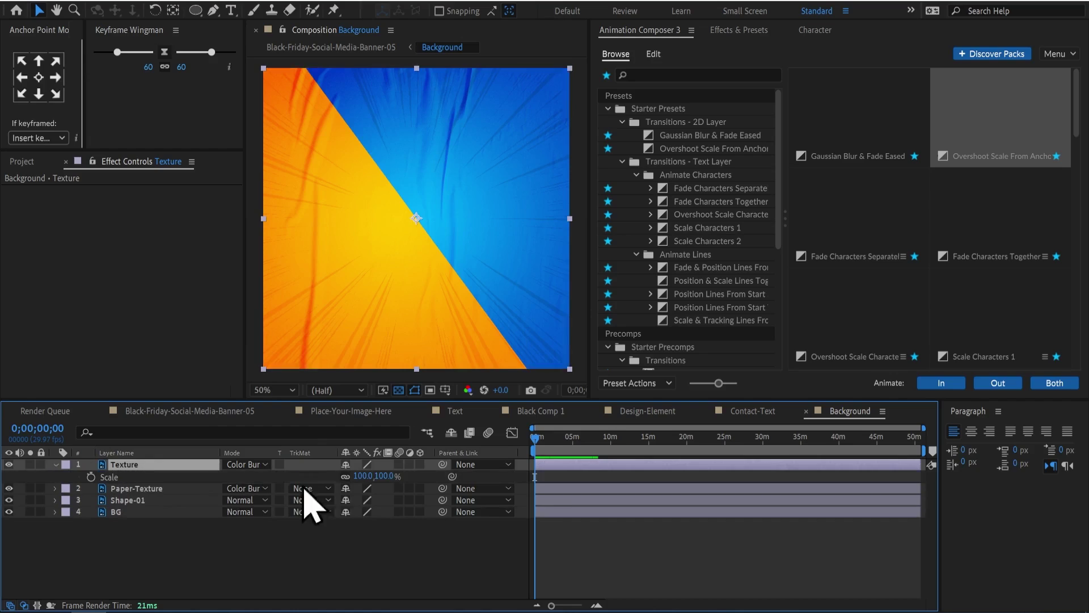
{"action": "mouse_move", "coordinate": [366, 476]}
{"action": "left_mouse_down"}
{"action": "mouse_move", "coordinate": [409, 499]}
{"action": "mouse_move", "coordinate": [499, 480]}
{"action": "left_mouse_up"}
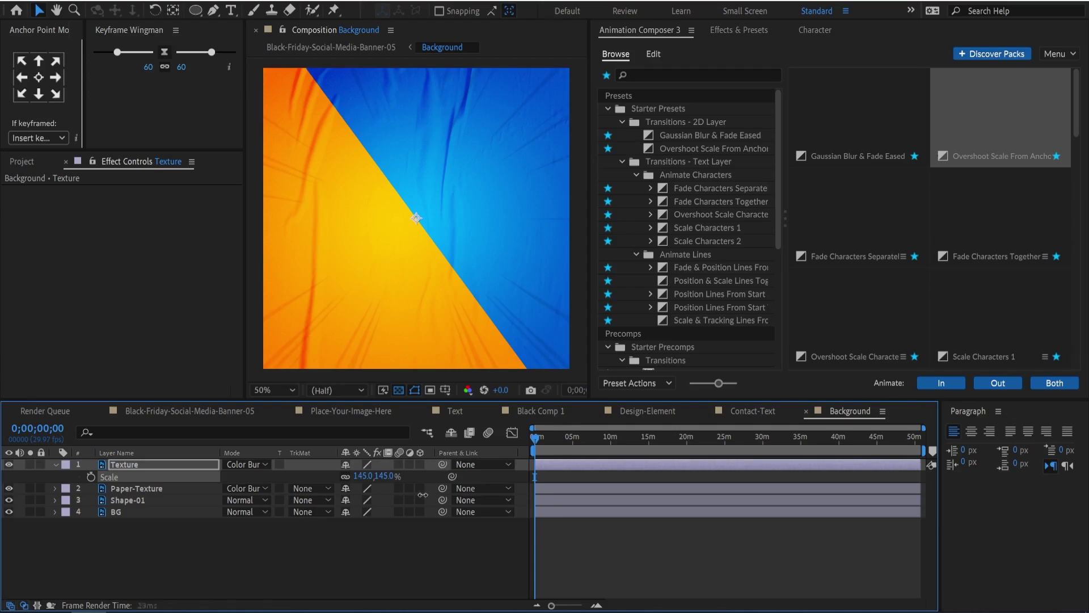
Give the Texture layer's Rotation the expression time*50 so it spins continuously.
{"action": "key", "text": "r"}
{"action": "left_click", "coordinate": [91, 476], "text": "alt"}
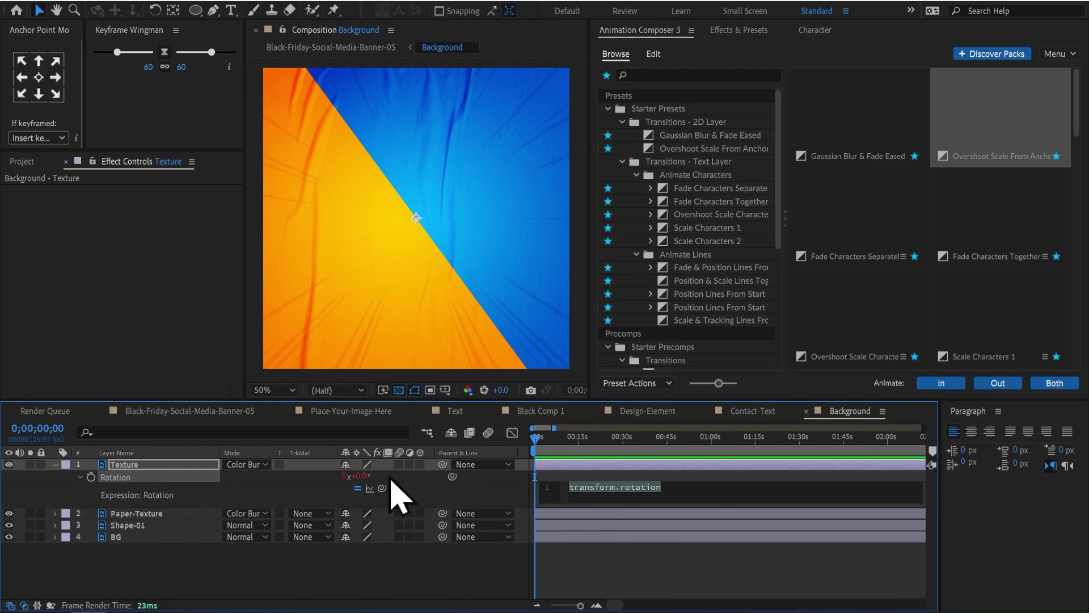
{"action": "type", "text": "time*100"}
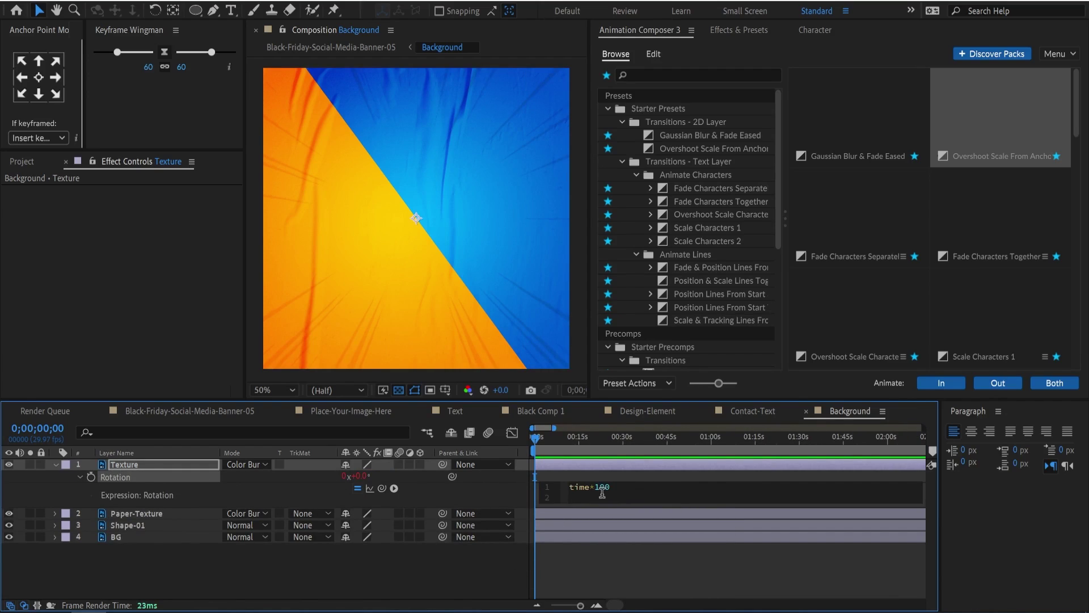
{"action": "left_click", "coordinate": [590, 536]}
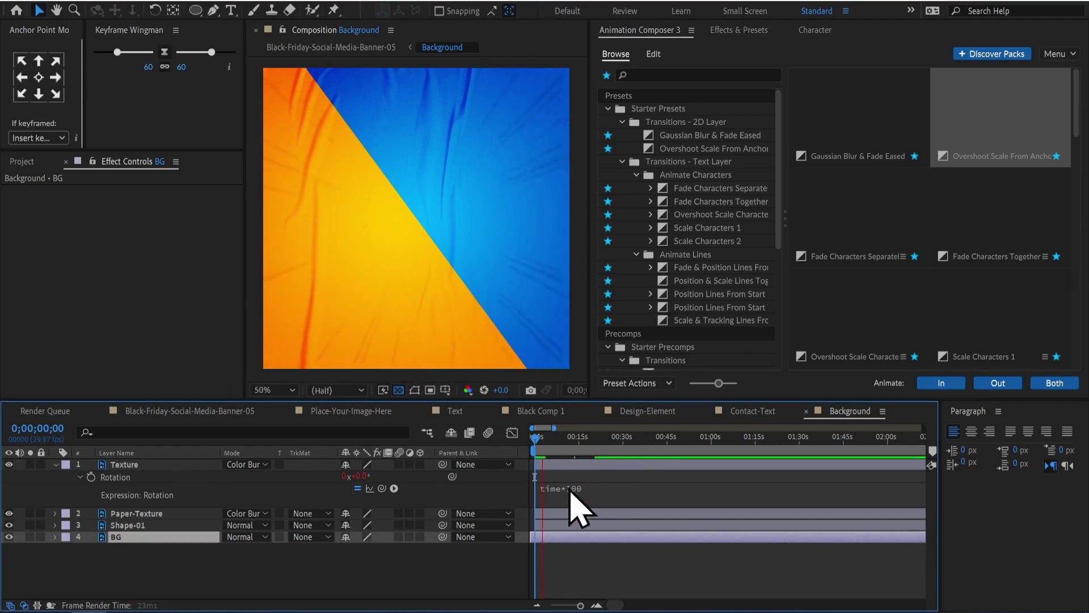
{"action": "left_click", "coordinate": [570, 489]}
{"action": "type", "text": "5"}
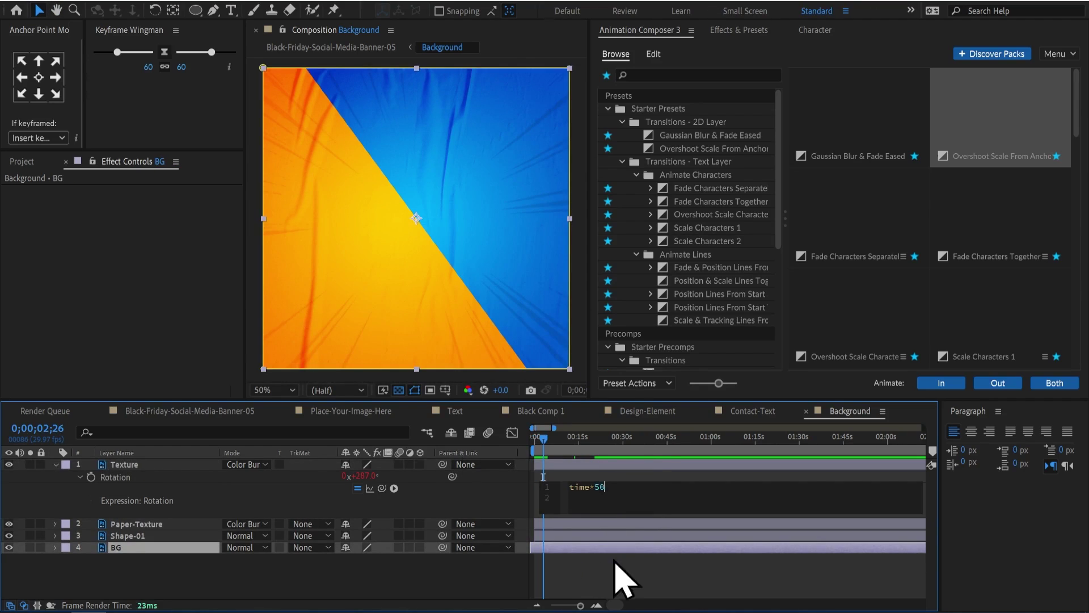
{"action": "left_click", "coordinate": [615, 562]}
{"action": "key", "text": "Home"}
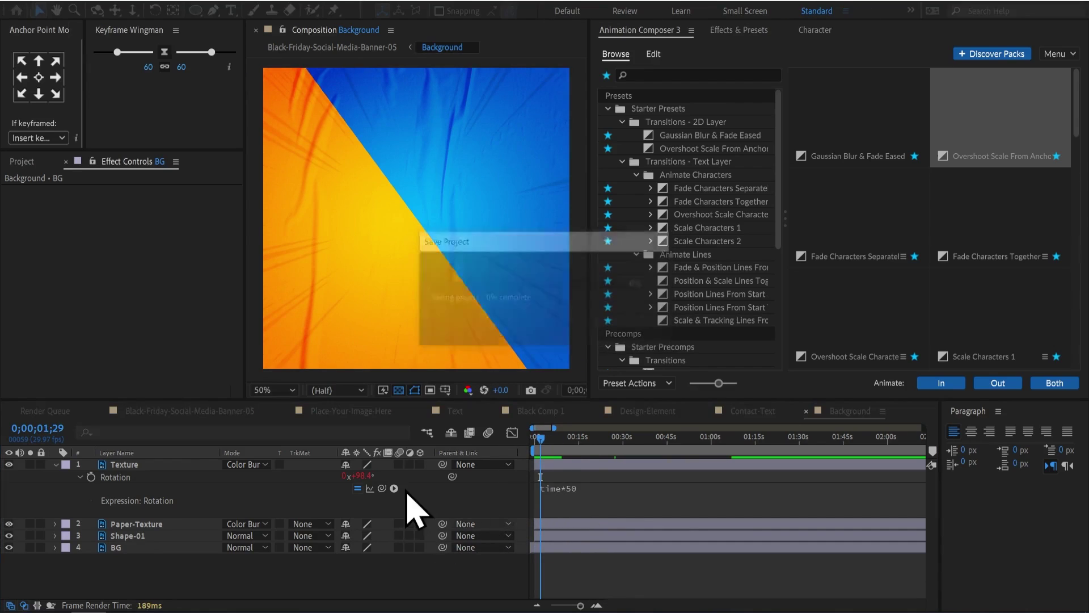
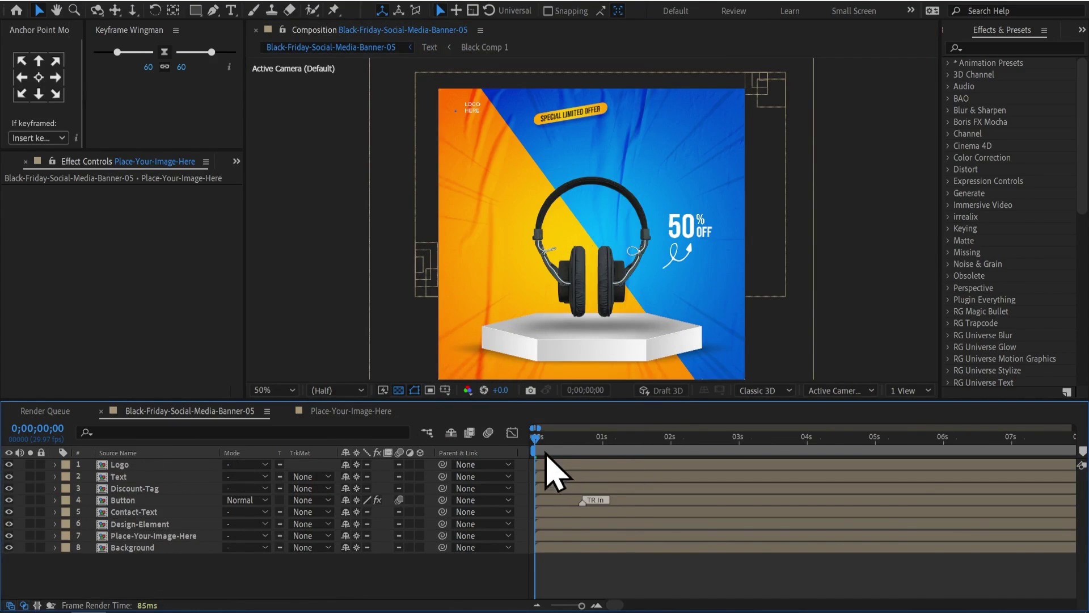
Preview the banner, then open Place-Your-Image-Here with Shadow-02 visible over a transparent background.
{"action": "key", "text": "space"}
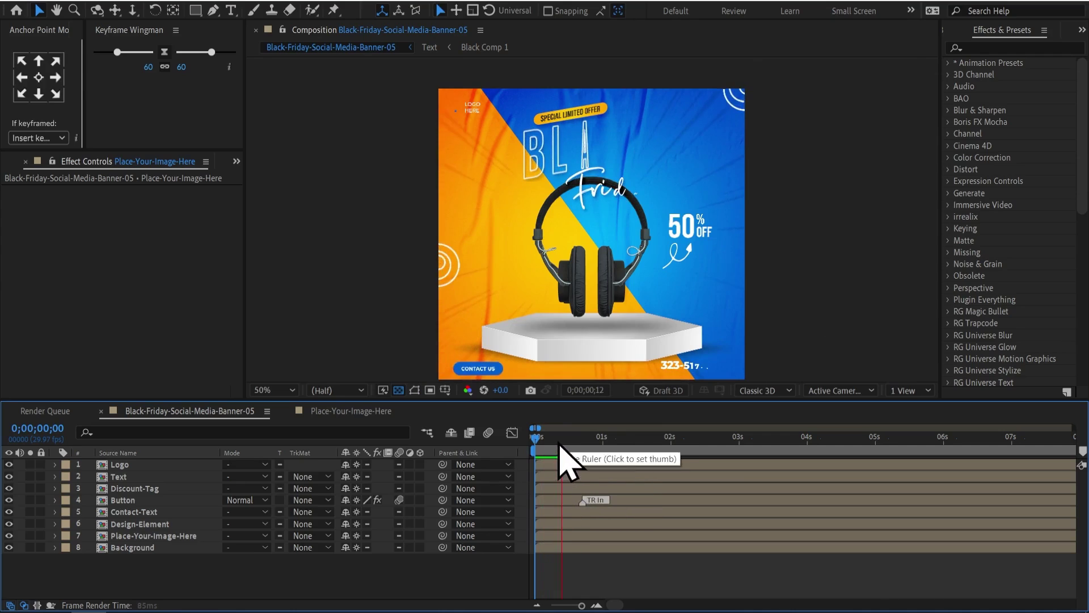
{"action": "left_click", "coordinate": [357, 390]}
{"action": "mouse_move", "coordinate": [555, 438]}
{"action": "left_mouse_down"}
{"action": "mouse_move", "coordinate": [597, 438]}
{"action": "mouse_move", "coordinate": [535, 454]}
{"action": "left_mouse_up"}
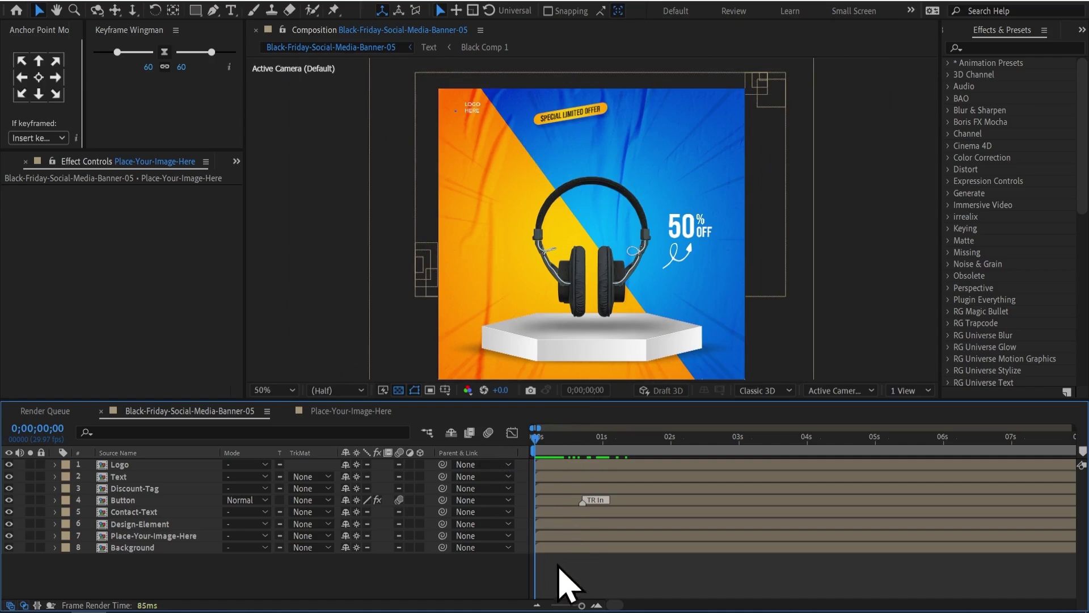
{"action": "double_click", "coordinate": [161, 536]}
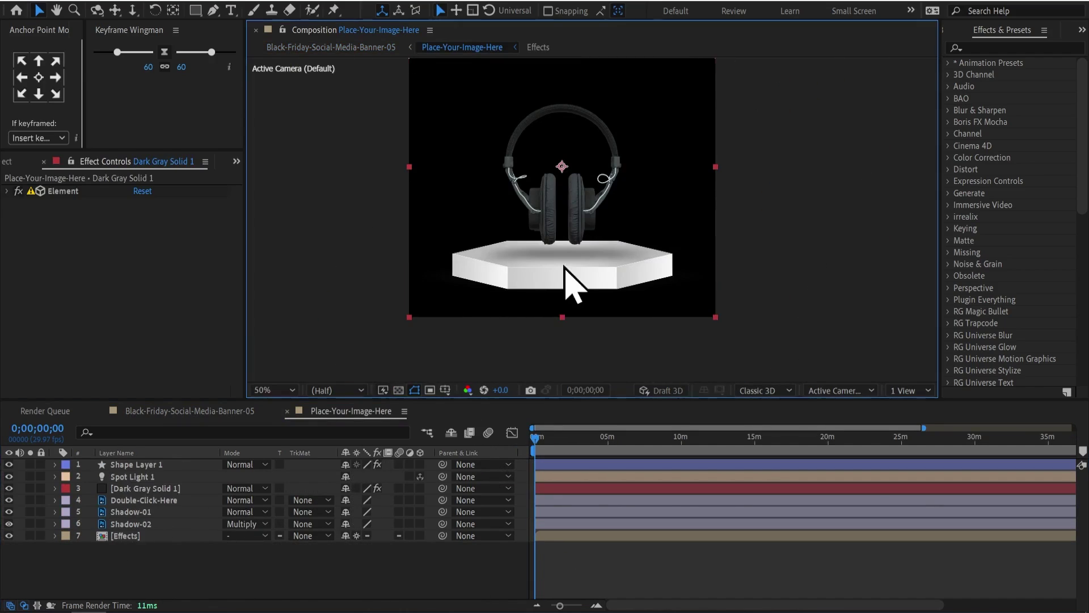
{"action": "left_click", "coordinate": [135, 524]}
{"action": "left_click", "coordinate": [9, 524]}
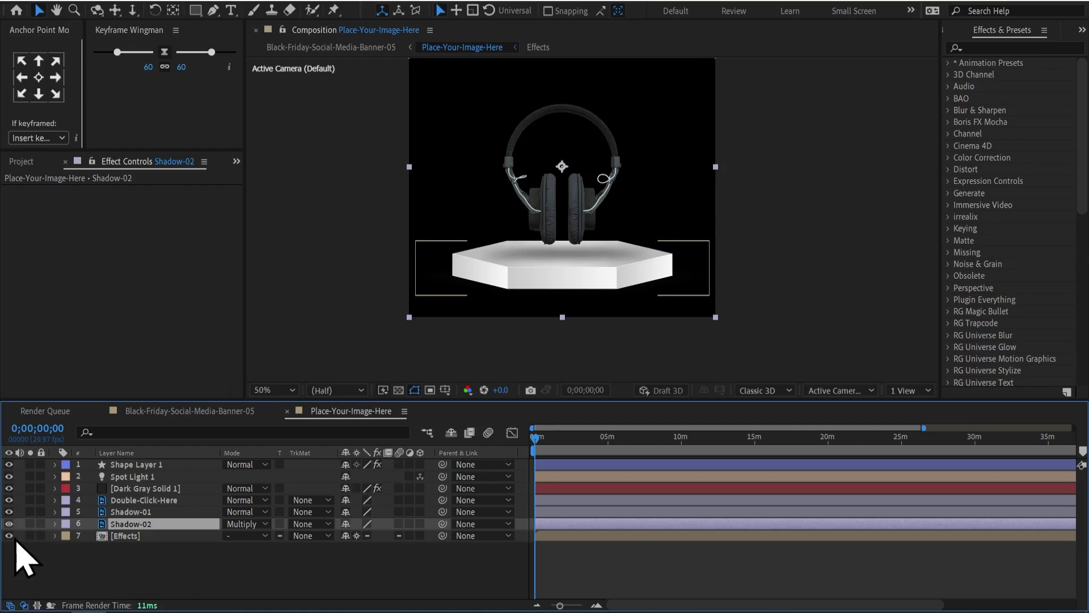
{"action": "left_click", "coordinate": [399, 391]}
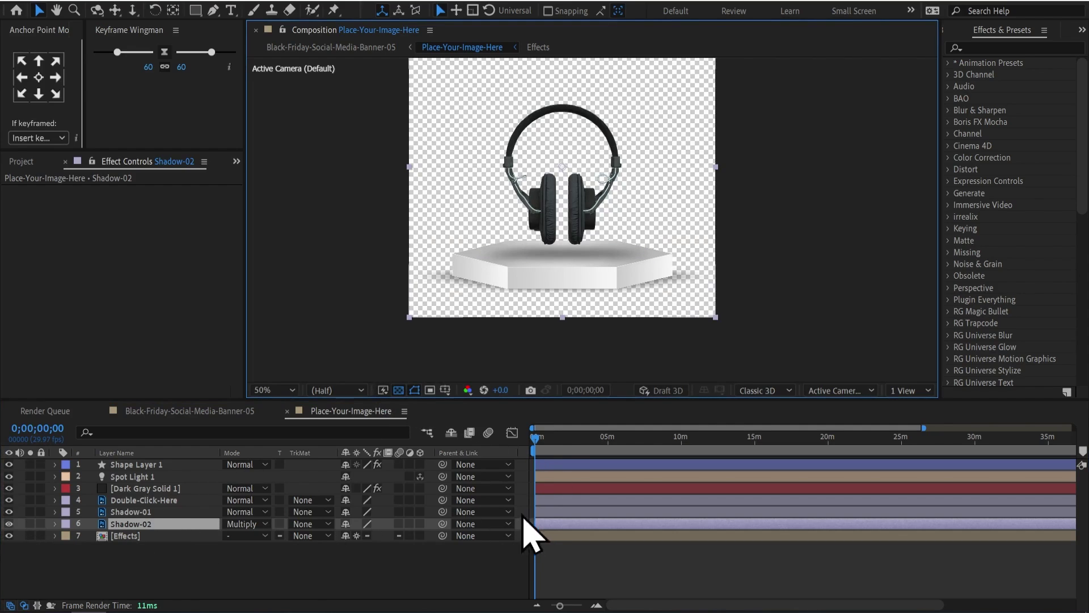
Keyframe the Effects layer's Scale so the podium and headphones start at 21%.
{"action": "left_click", "coordinate": [116, 537]}
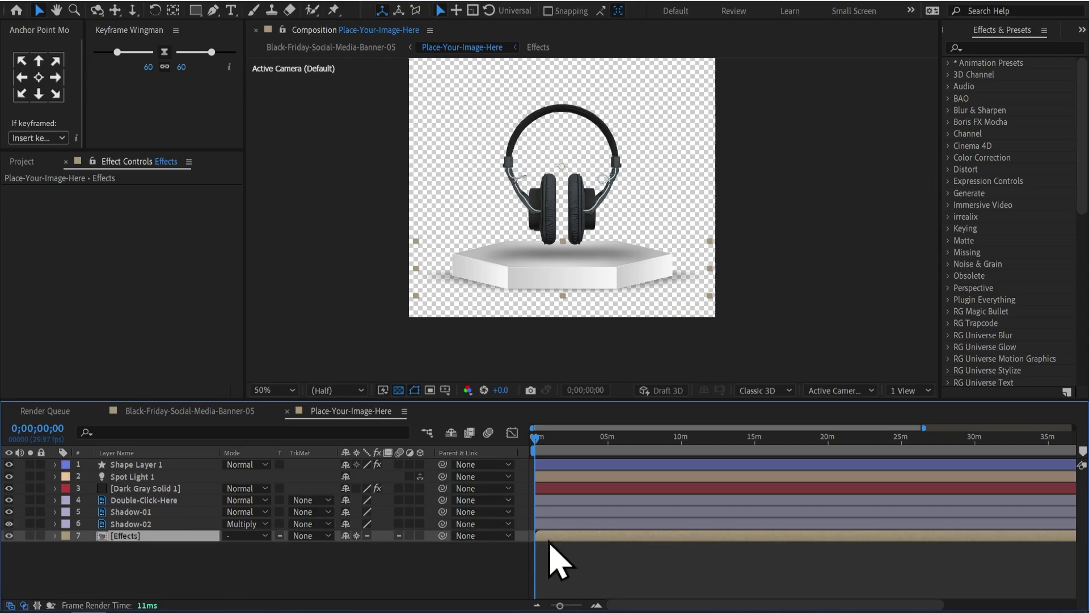
{"action": "key", "text": "semicolon"}
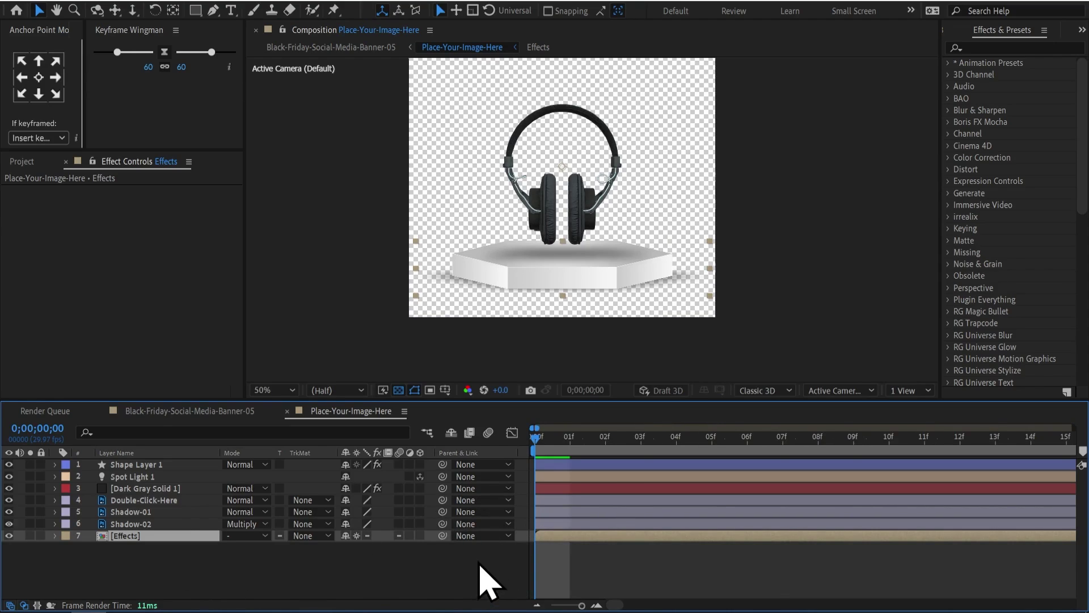
{"action": "key", "text": "p"}
{"action": "key", "text": "shift+s"}
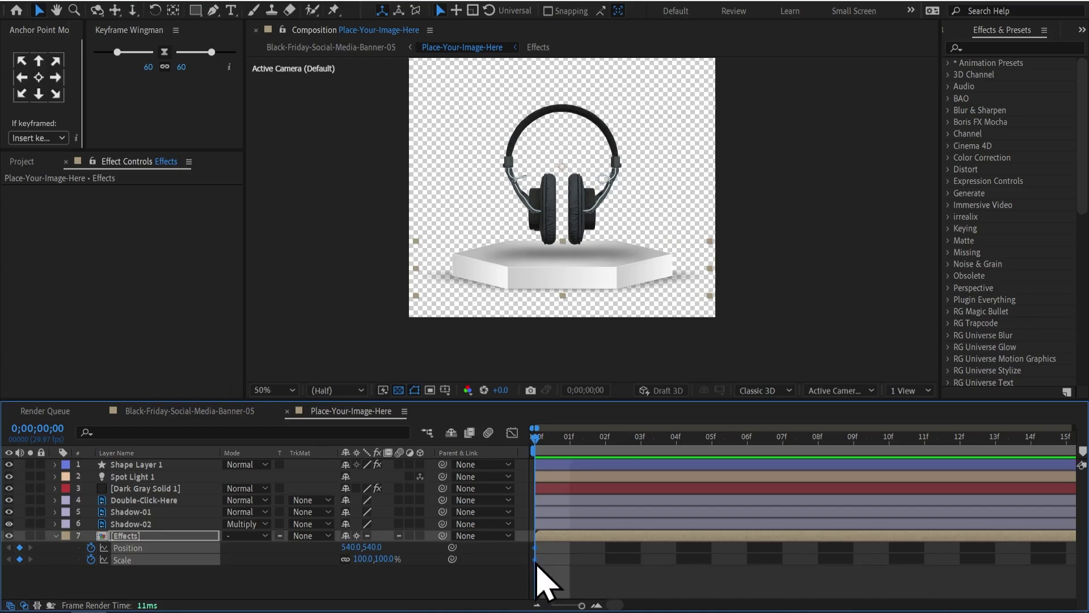
{"action": "left_click", "coordinate": [958, 565]}
{"action": "key", "text": "semicolon"}
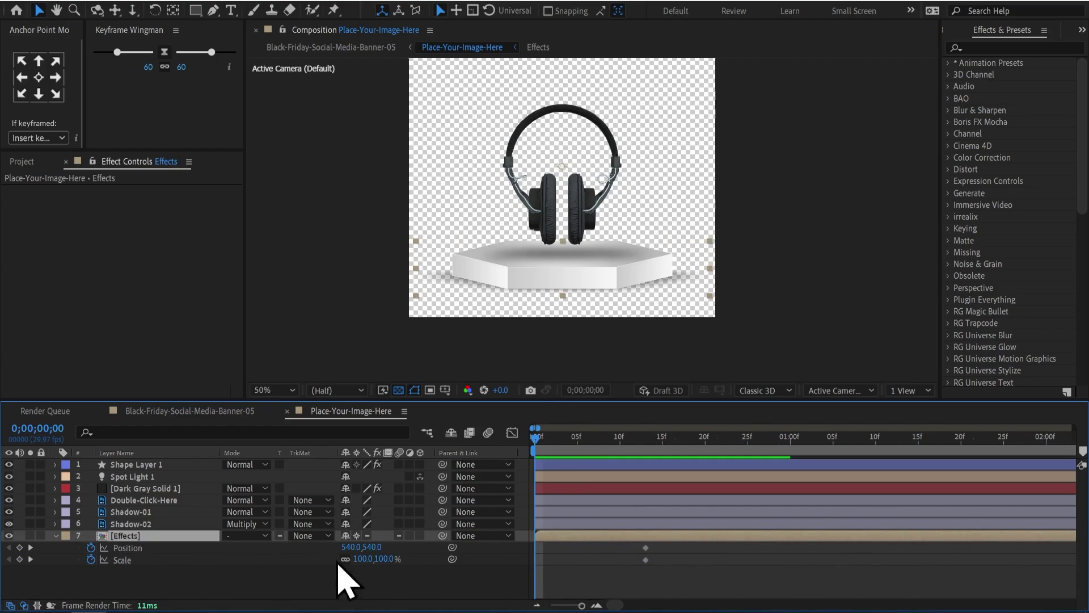
{"action": "left_click_drag", "start_coordinate": [384, 559], "coordinate": [359, 566]}
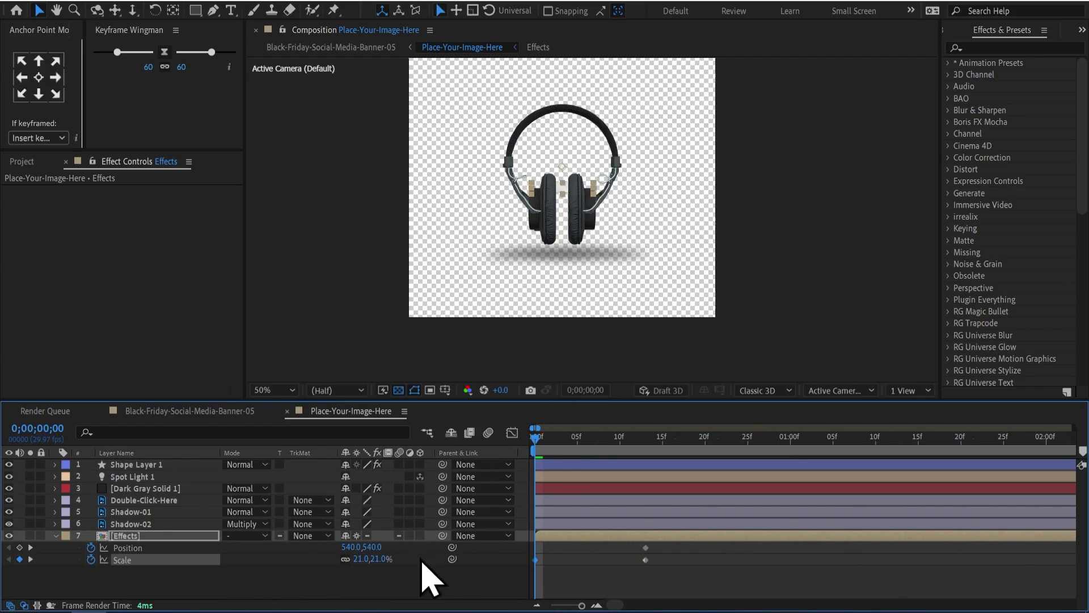
{"action": "key", "text": "space"}
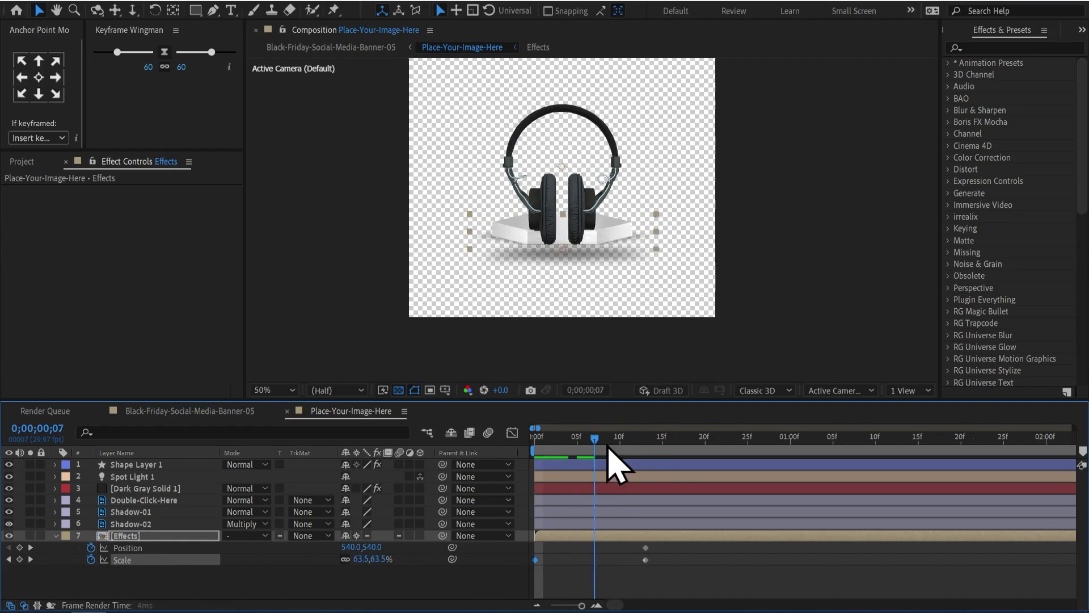
{"action": "key", "text": "space"}
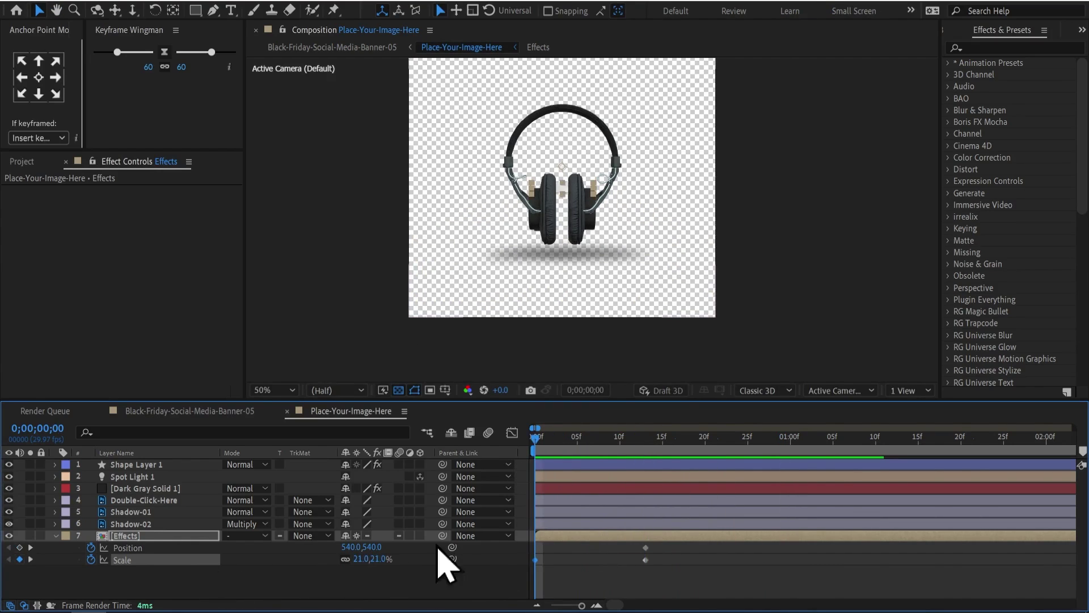
Drop the Position keyframes, add an Opacity 0→100% fade, and end both keyframes at one second.
{"action": "left_click", "coordinate": [90, 547]}
{"action": "key", "text": "alt+shift+t"}
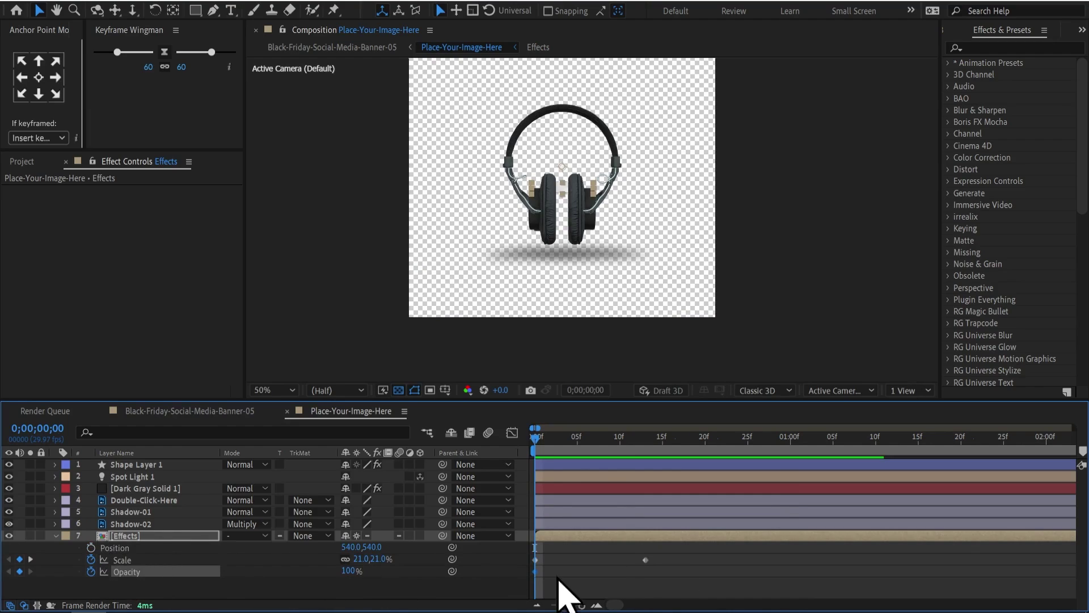
{"action": "left_click_drag", "start_coordinate": [539, 548], "coordinate": [708, 571]}
{"action": "key", "text": "space"}
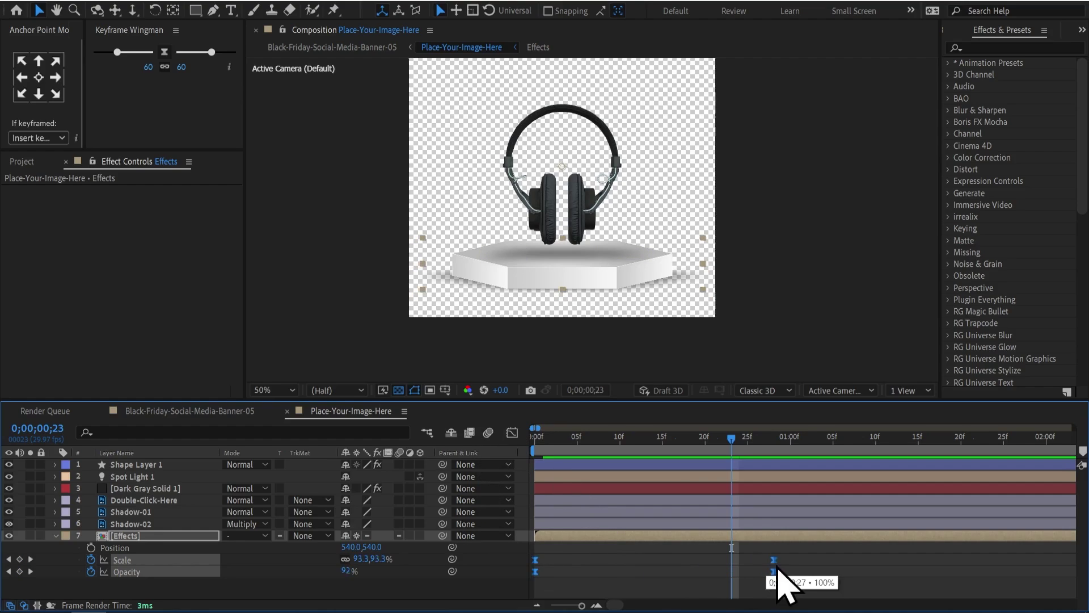
{"action": "mouse_move", "coordinate": [781, 579]}
{"action": "left_mouse_down"}
{"action": "mouse_move", "coordinate": [795, 579]}
{"action": "mouse_move", "coordinate": [663, 567]}
{"action": "left_mouse_up"}
Shape the Scale and Opacity speed curves for a fast start and slow settle, restoring the black background.
{"action": "left_click", "coordinate": [511, 432]}
{"action": "key", "text": "space"}
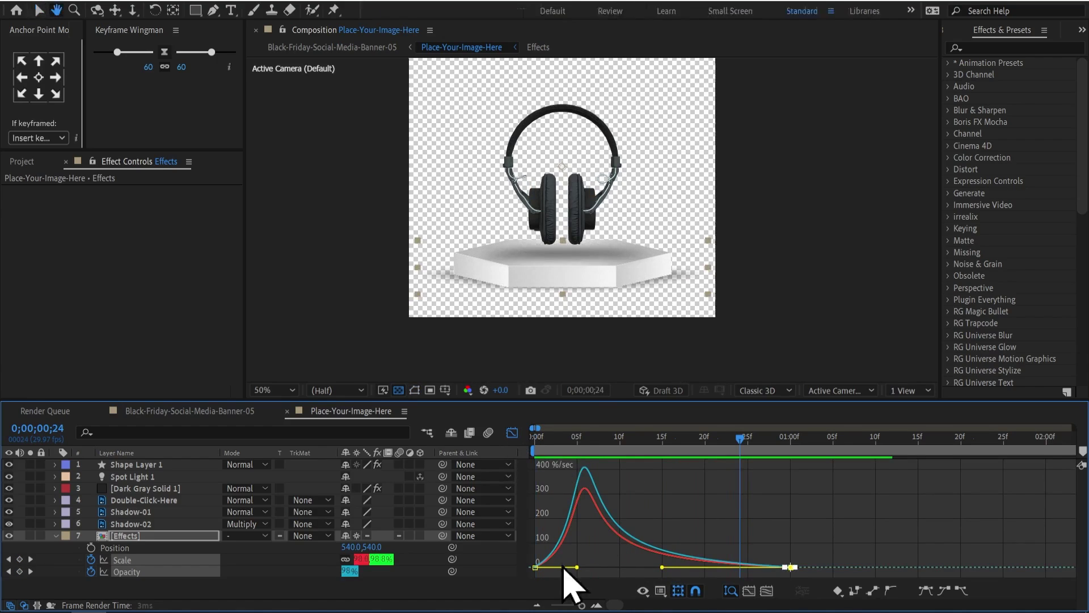
{"action": "left_click_drag", "start_coordinate": [577, 567], "coordinate": [548, 567]}
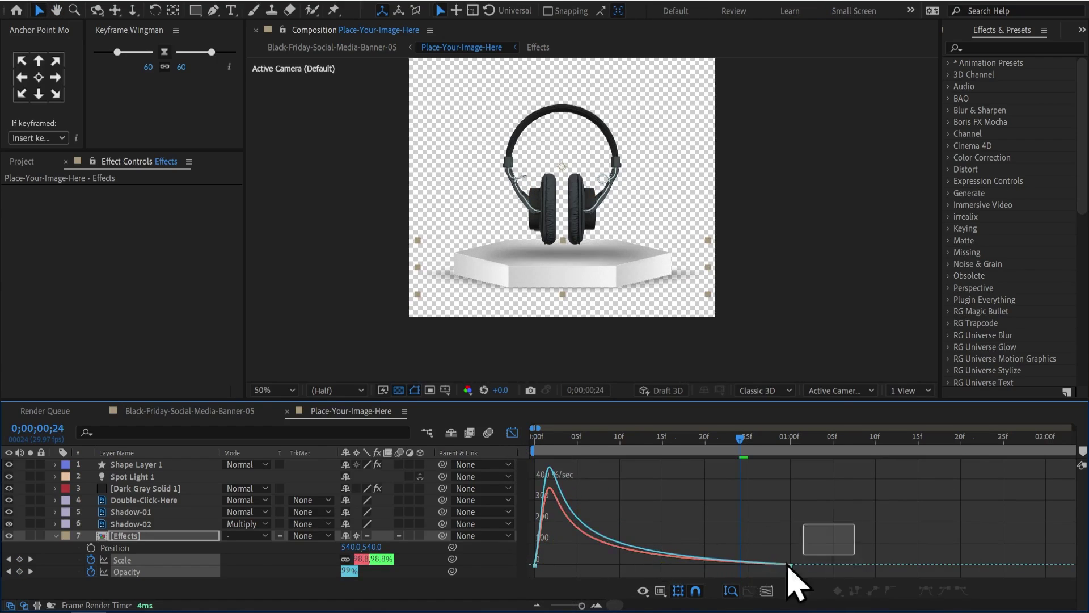
{"action": "left_click_drag", "start_coordinate": [662, 567], "coordinate": [690, 562]}
{"action": "left_click", "coordinate": [534, 446]}
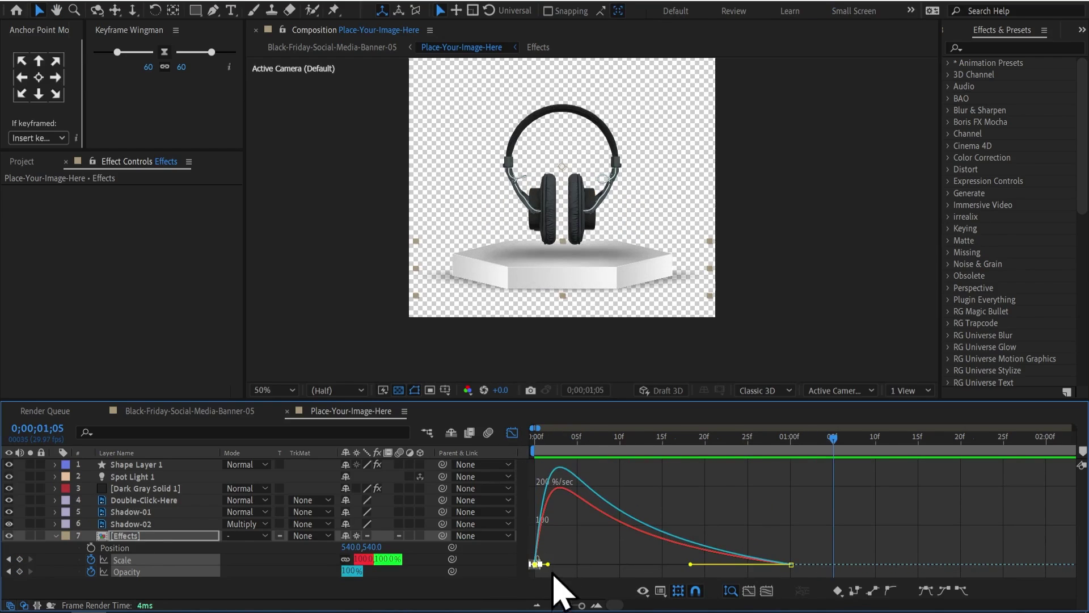
{"action": "left_click_drag", "start_coordinate": [548, 564], "coordinate": [571, 564]}
{"action": "left_click", "coordinate": [536, 447]}
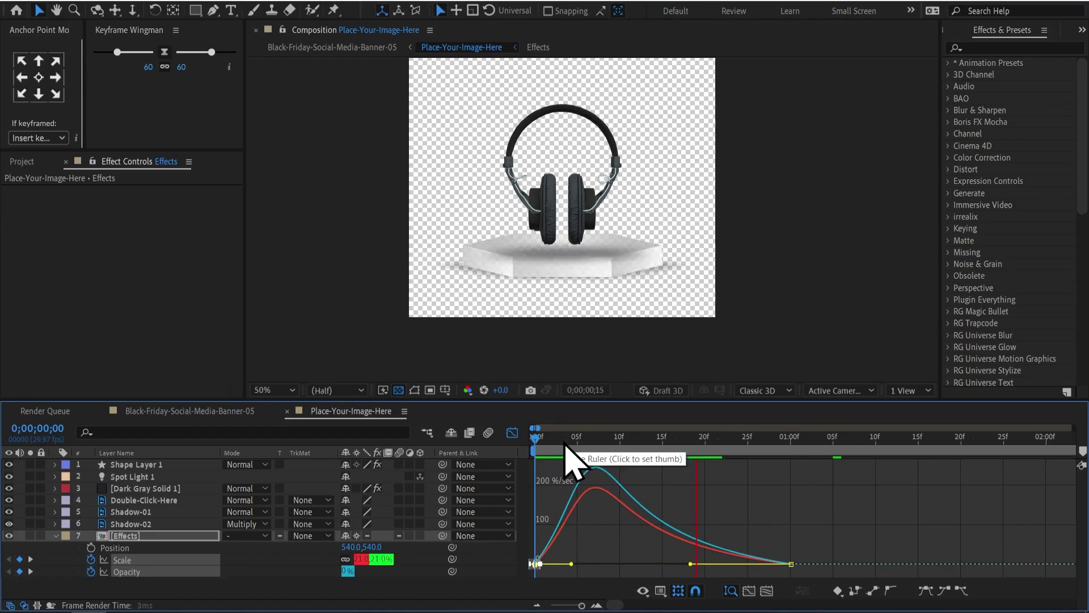
{"action": "left_click", "coordinate": [515, 435]}
{"action": "left_click", "coordinate": [398, 389]}
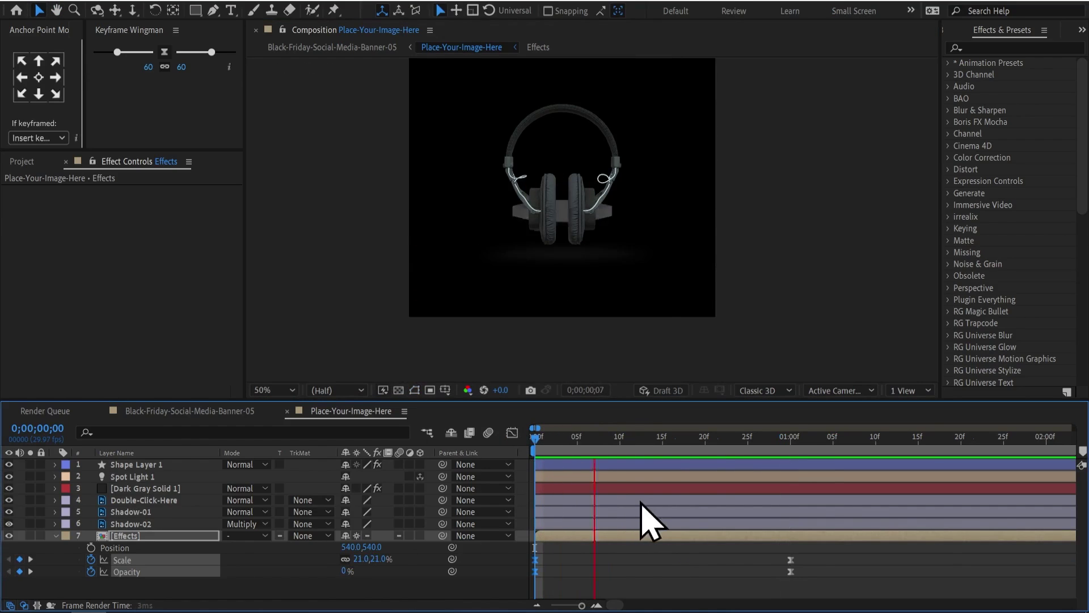
Add Position keyframes so the Effects layer starts lower at 540,668 on frame 0.
{"action": "left_click", "coordinate": [664, 590]}
{"action": "left_click", "coordinate": [151, 489]}
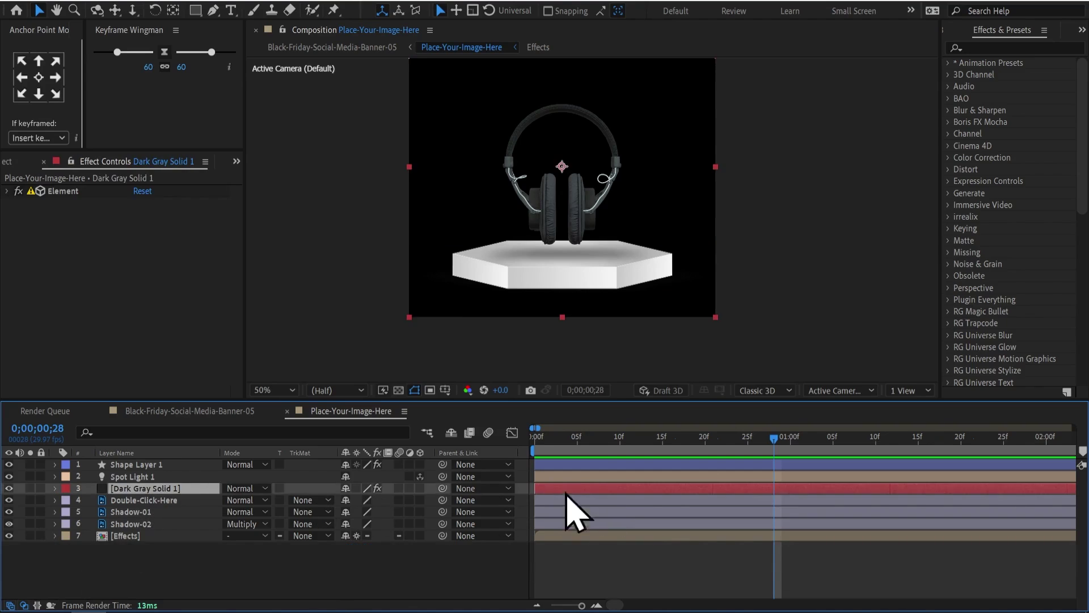
{"action": "left_click", "coordinate": [652, 580]}
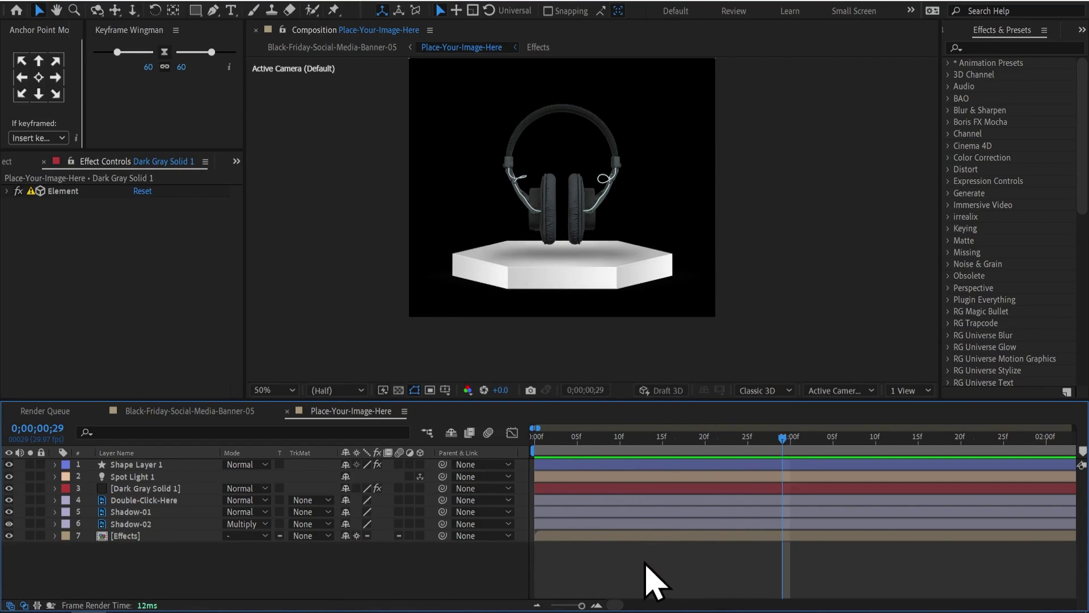
{"action": "left_click", "coordinate": [14, 536]}
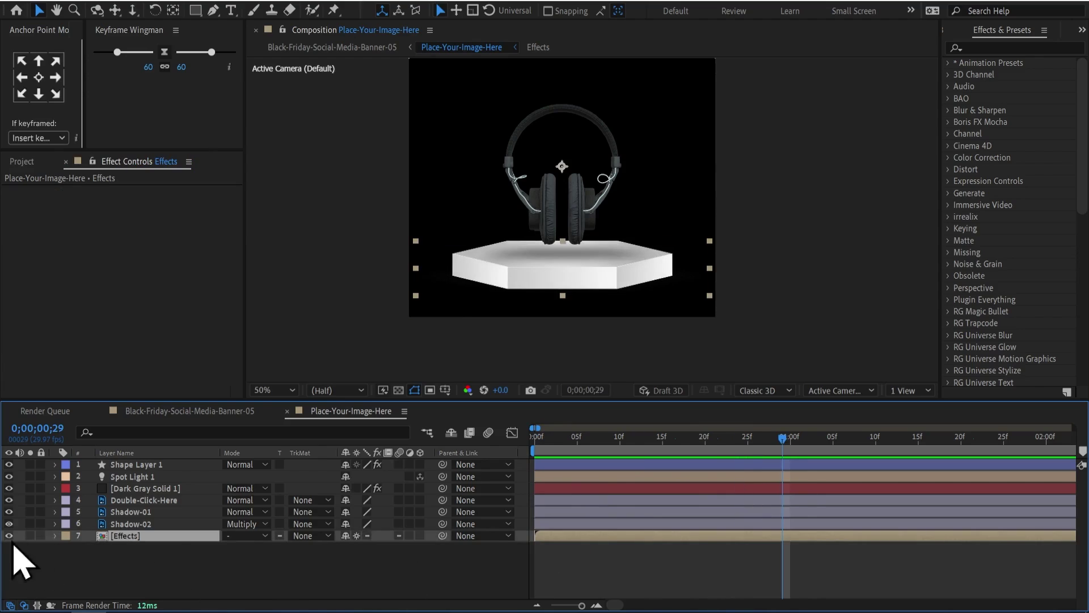
{"action": "key", "text": "u"}
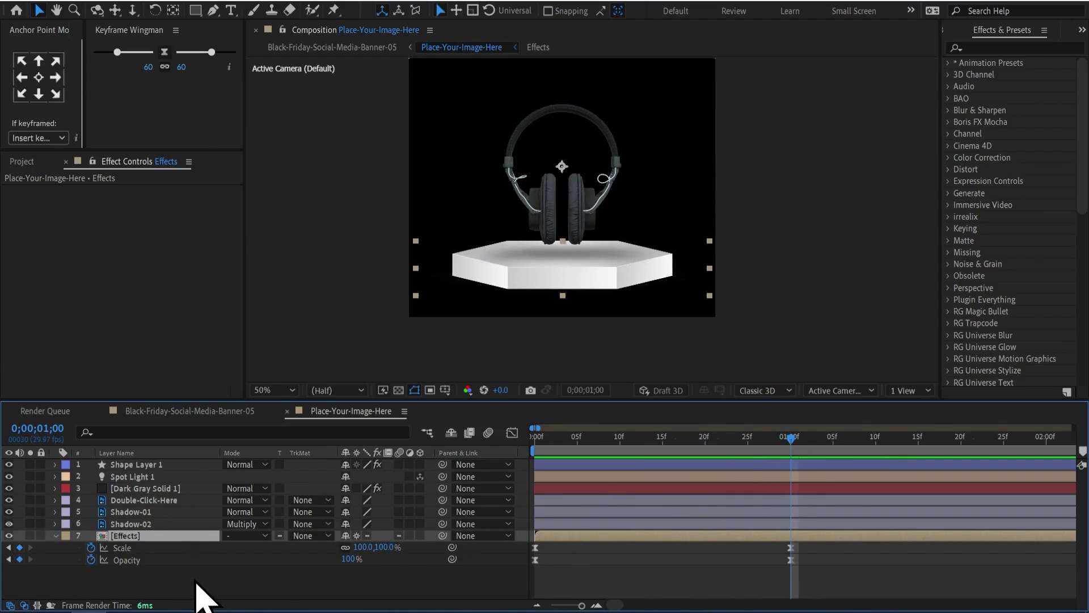
{"action": "key", "text": "alt+shift+p"}
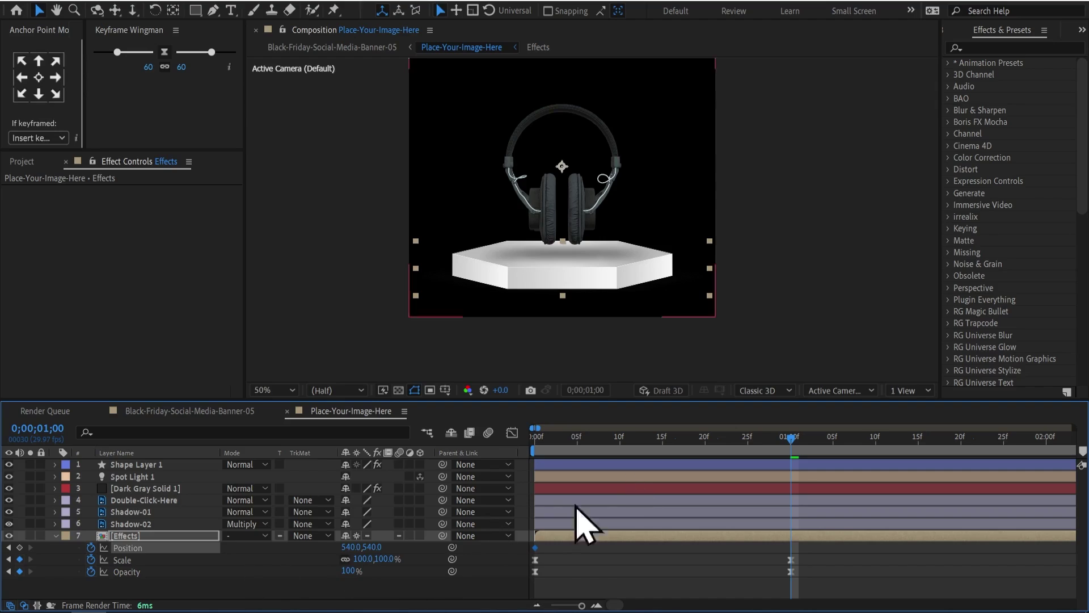
{"action": "mouse_move", "coordinate": [553, 446]}
{"action": "left_mouse_down"}
{"action": "mouse_move", "coordinate": [615, 445]}
{"action": "mouse_move", "coordinate": [602, 445]}
{"action": "left_mouse_up"}
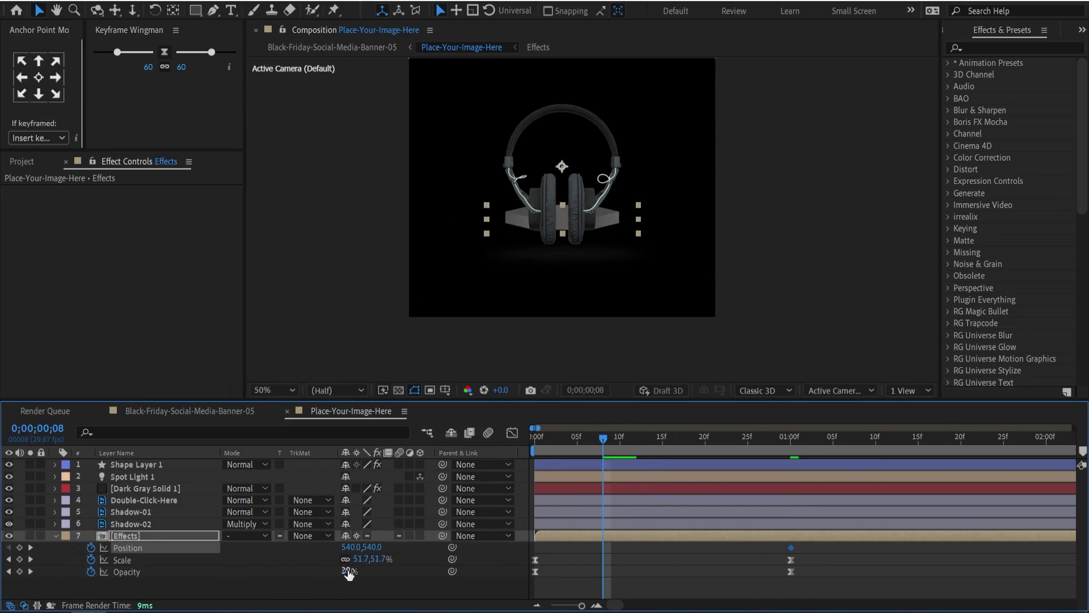
{"action": "left_click_drag", "start_coordinate": [392, 552], "coordinate": [432, 552]}
{"action": "left_click_drag", "start_coordinate": [604, 548], "coordinate": [535, 547]}
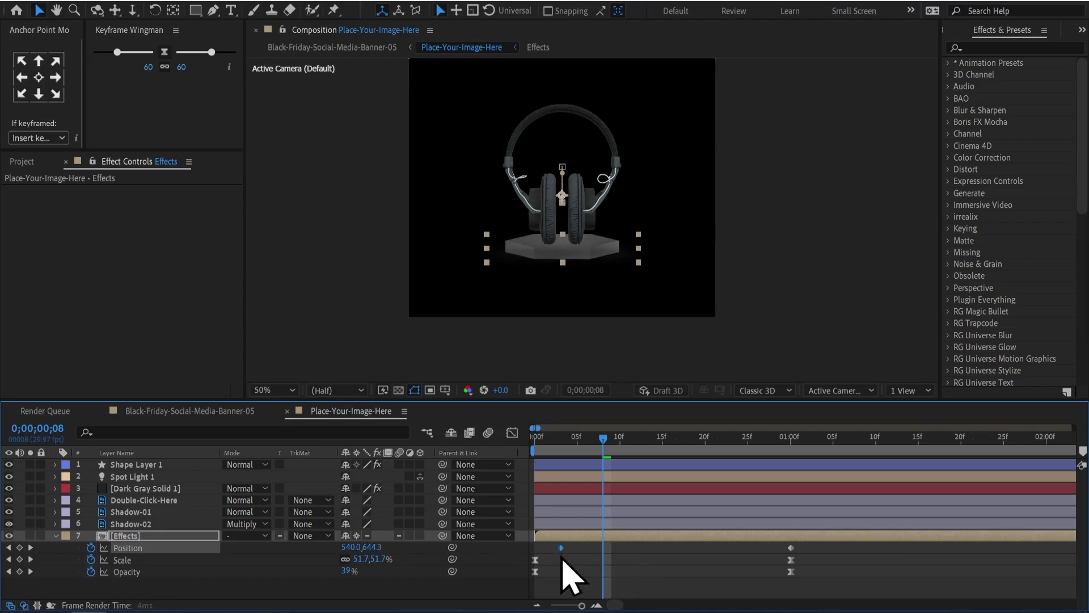
Easy Ease the Position keyframes, pull the ending Scale and Opacity keyframes to frame 24, and return.
{"action": "left_click", "coordinate": [511, 433]}
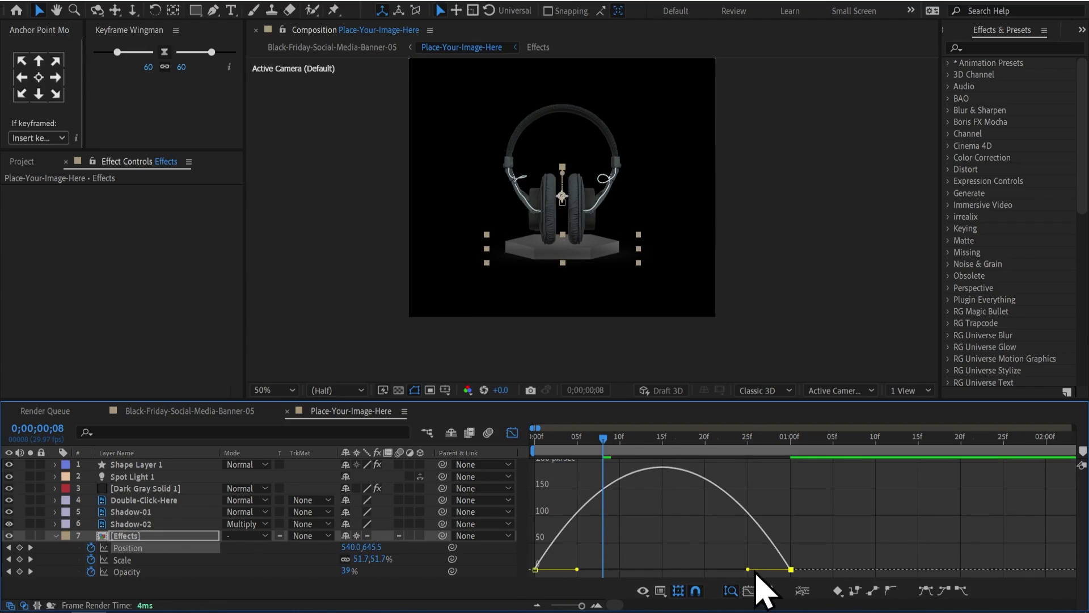
{"action": "key", "text": "F9"}
{"action": "left_click", "coordinate": [512, 433]}
{"action": "key", "text": "space"}
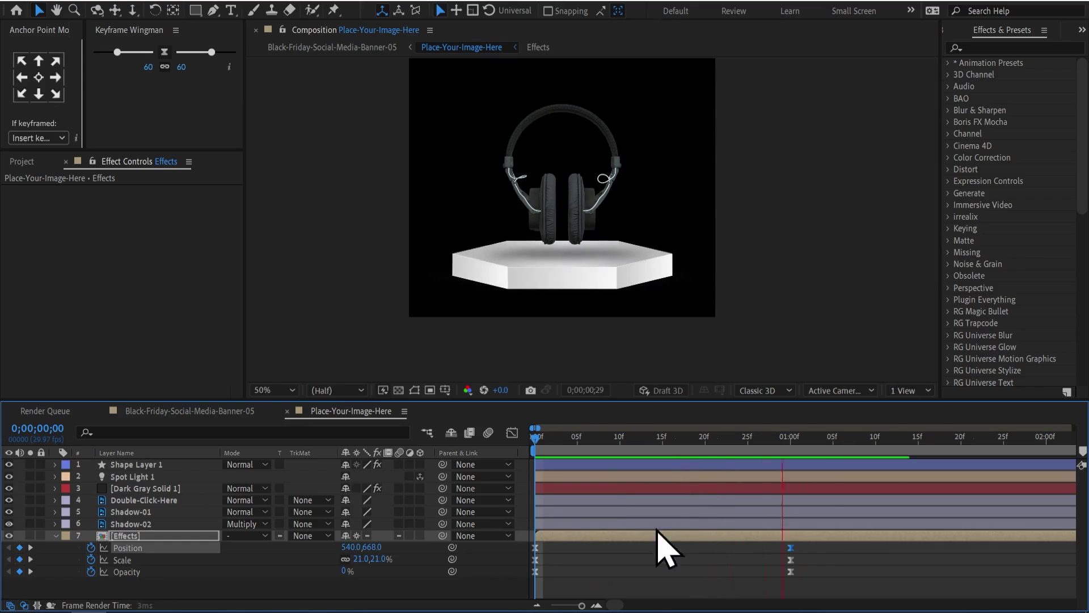
{"action": "key", "text": "space"}
{"action": "mouse_move", "coordinate": [856, 579]}
{"action": "left_mouse_down"}
{"action": "mouse_move", "coordinate": [786, 555]}
{"action": "mouse_move", "coordinate": [742, 568]}
{"action": "left_mouse_up"}
{"action": "key", "text": "space"}
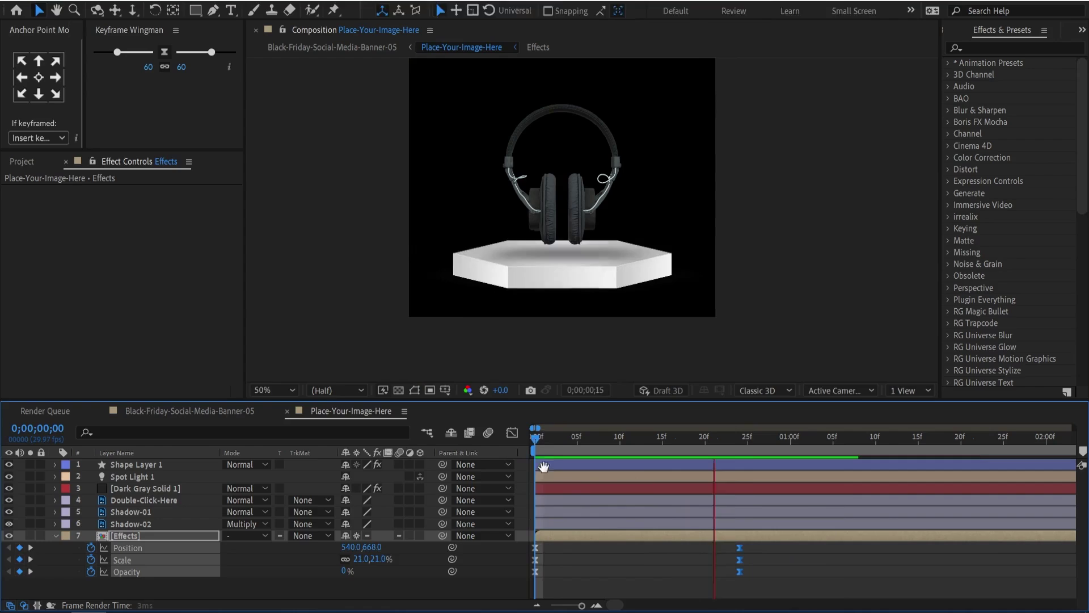
{"action": "left_click", "coordinate": [368, 48]}
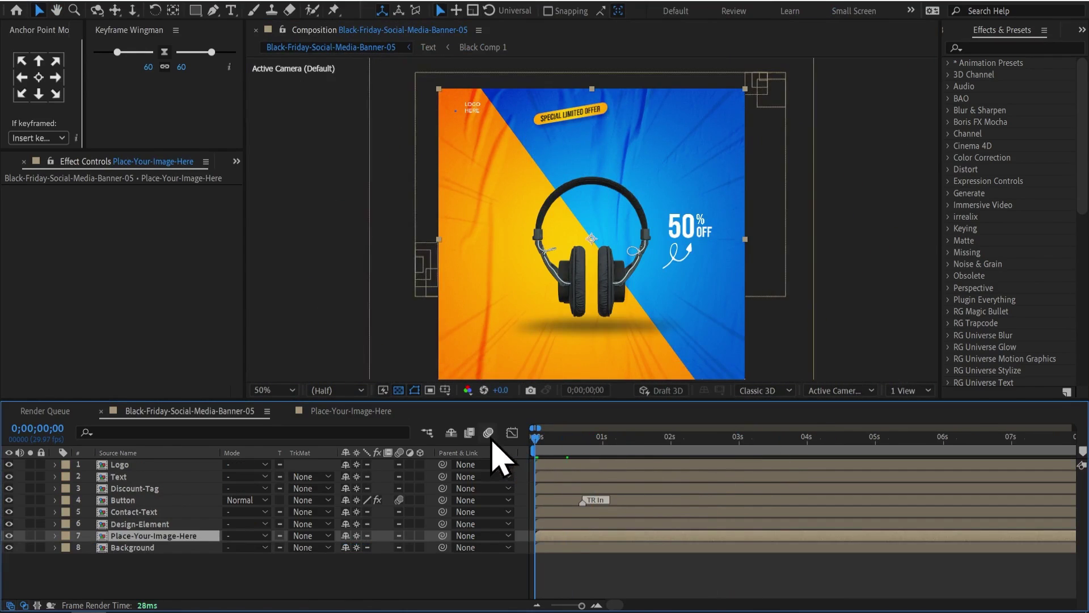
{"action": "key", "text": "space"}
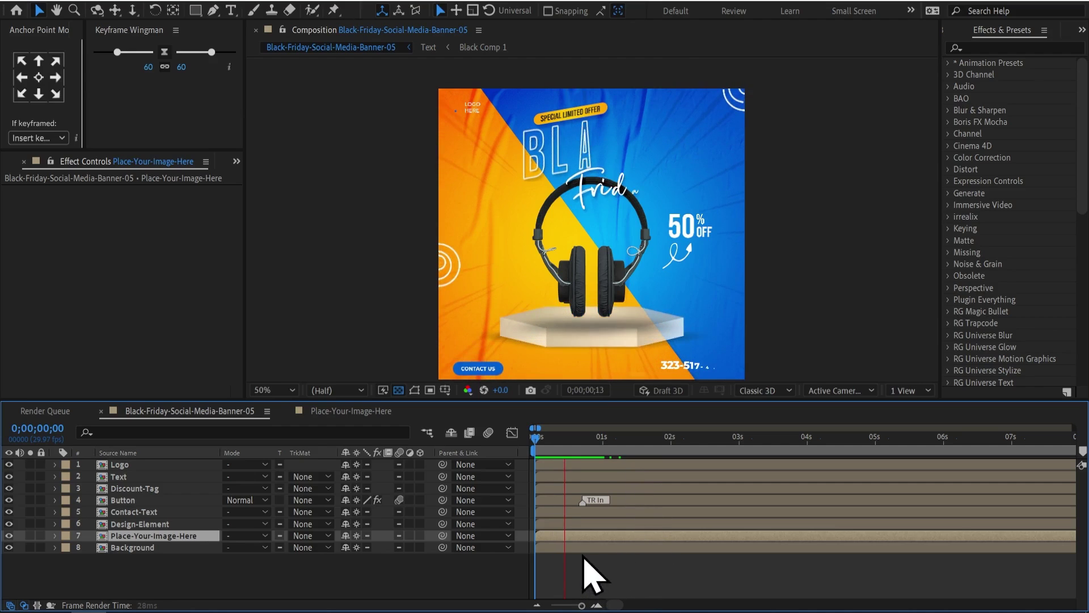
{"action": "left_click", "coordinate": [595, 450]}
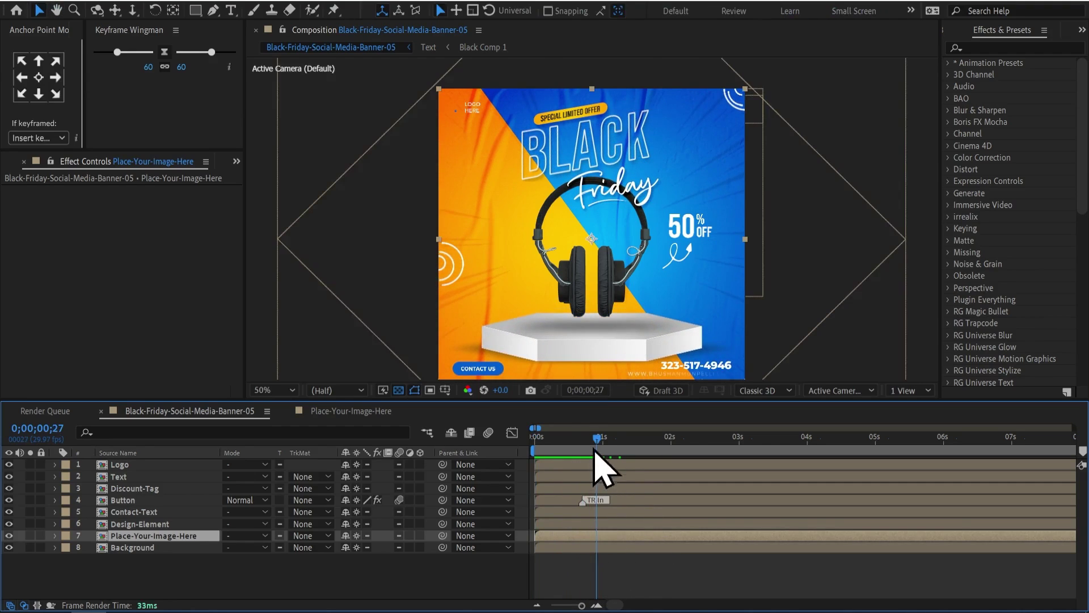
{"action": "left_click_drag", "start_coordinate": [595, 449], "coordinate": [499, 453]}
{"action": "key", "text": "space"}
{"action": "key", "text": "space"}
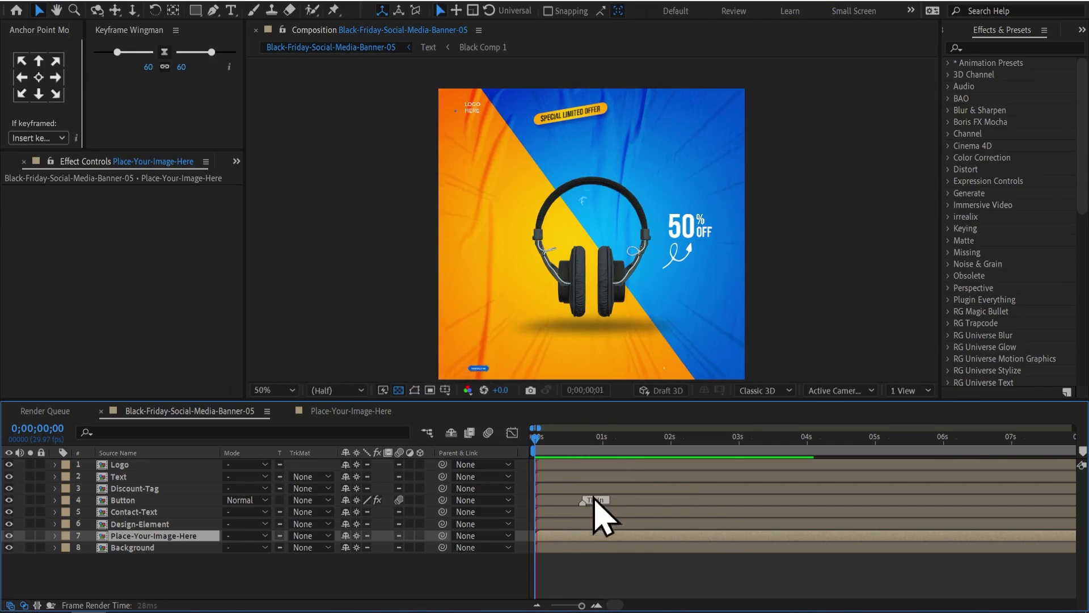
Open Place-Your-Image-Here and expand the solid's Element World Transform, resetting World Position Z to 0.
{"action": "left_click", "coordinate": [575, 575]}
{"action": "double_click", "coordinate": [128, 535]}
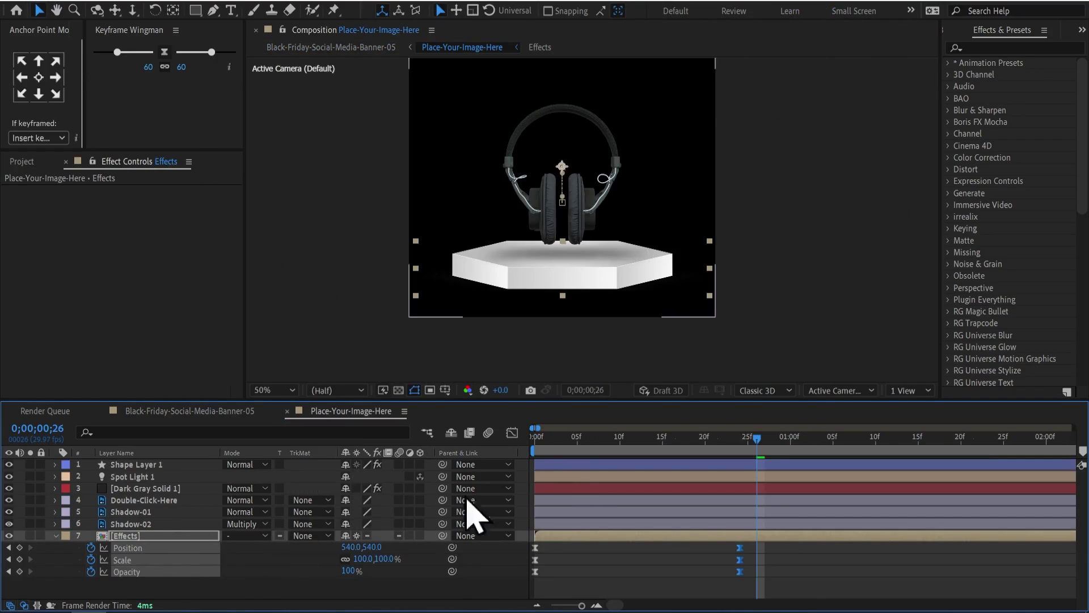
{"action": "left_click", "coordinate": [55, 536]}
{"action": "left_click", "coordinate": [195, 489]}
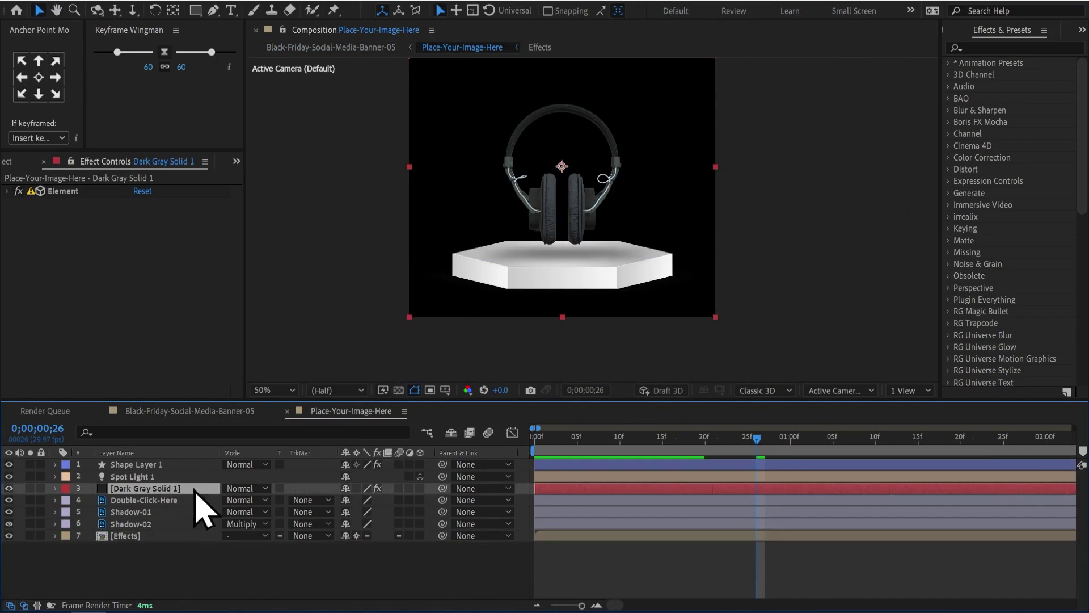
{"action": "left_click", "coordinate": [16, 191]}
{"action": "left_click", "coordinate": [23, 321]}
{"action": "scroll", "coordinate": [37, 340], "scroll_direction": "down", "scroll_amount": 3}
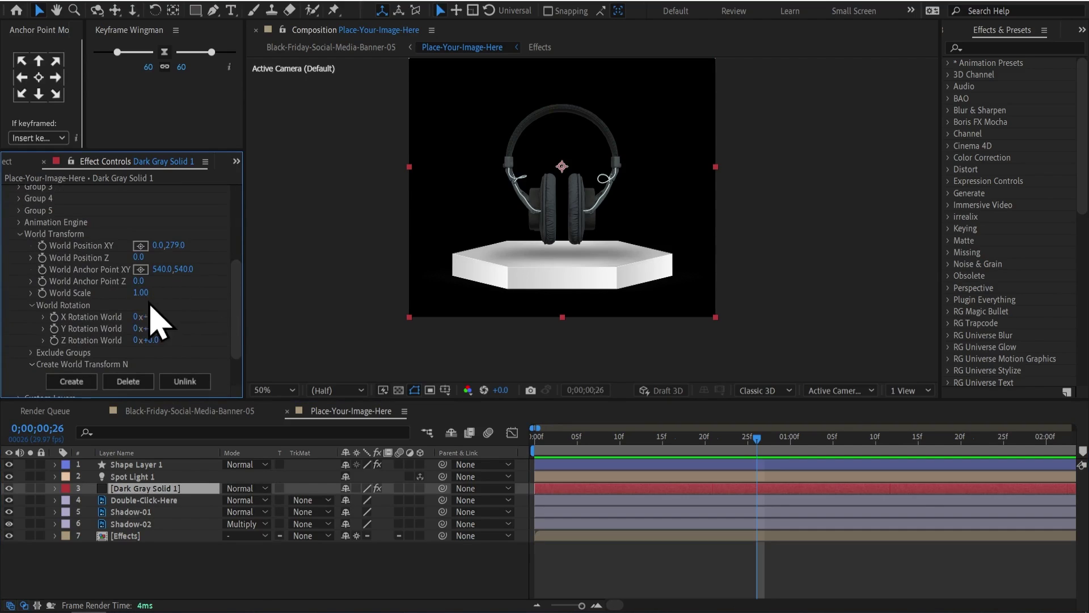
{"action": "key", "text": "ctrl+z"}
{"action": "scroll", "coordinate": [561, 461], "scroll_direction": "down", "scroll_amount": 3}
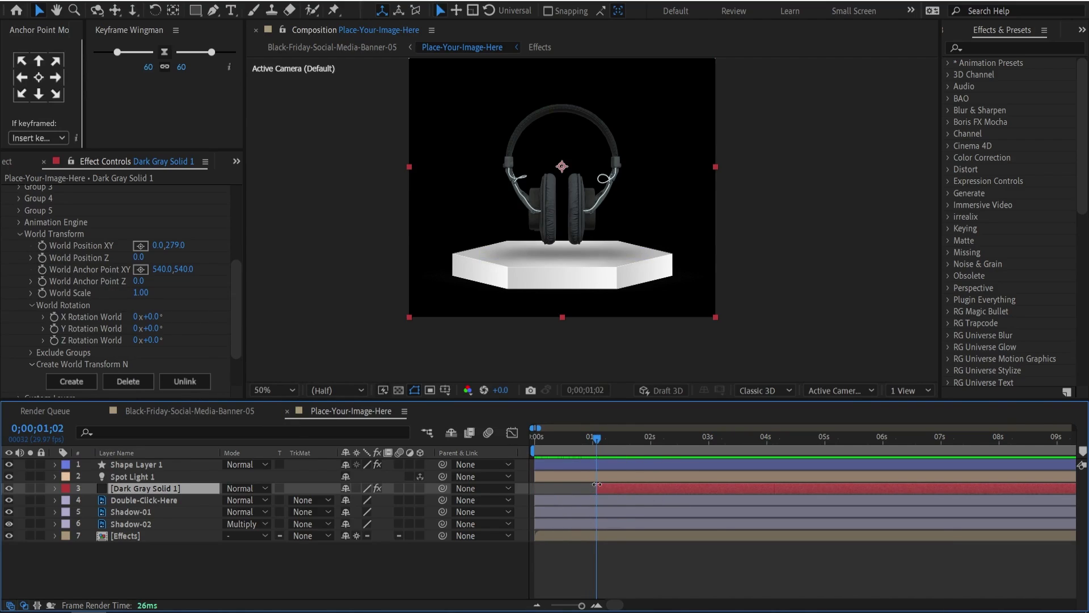
Set the Element's World Scale to 0 so the headphones start hidden.
{"action": "left_click", "coordinate": [42, 294]}
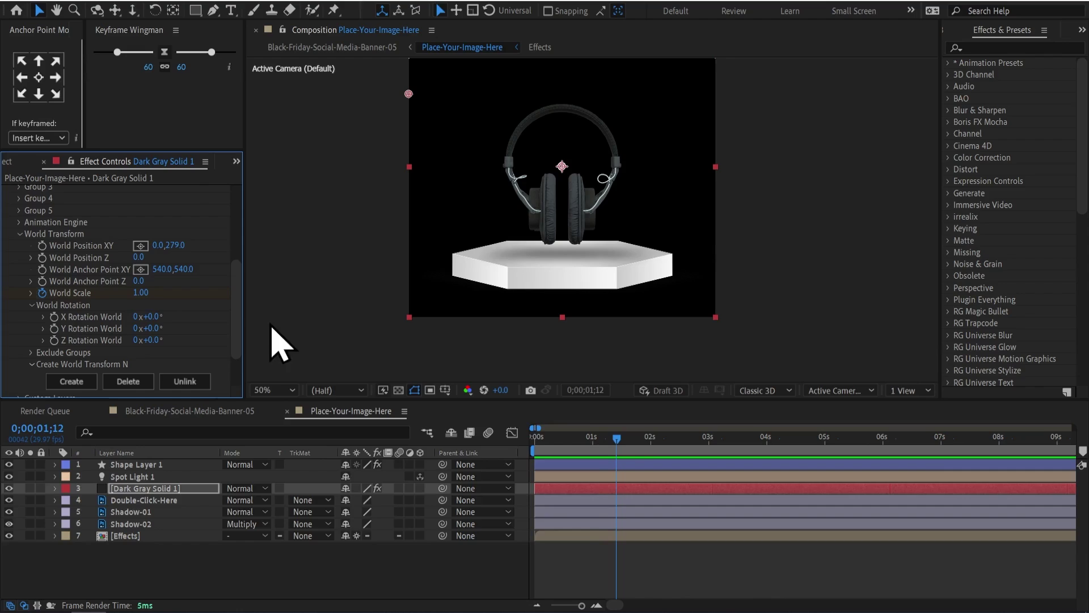
{"action": "type", "text": "0"}
{"action": "key", "text": "Return"}
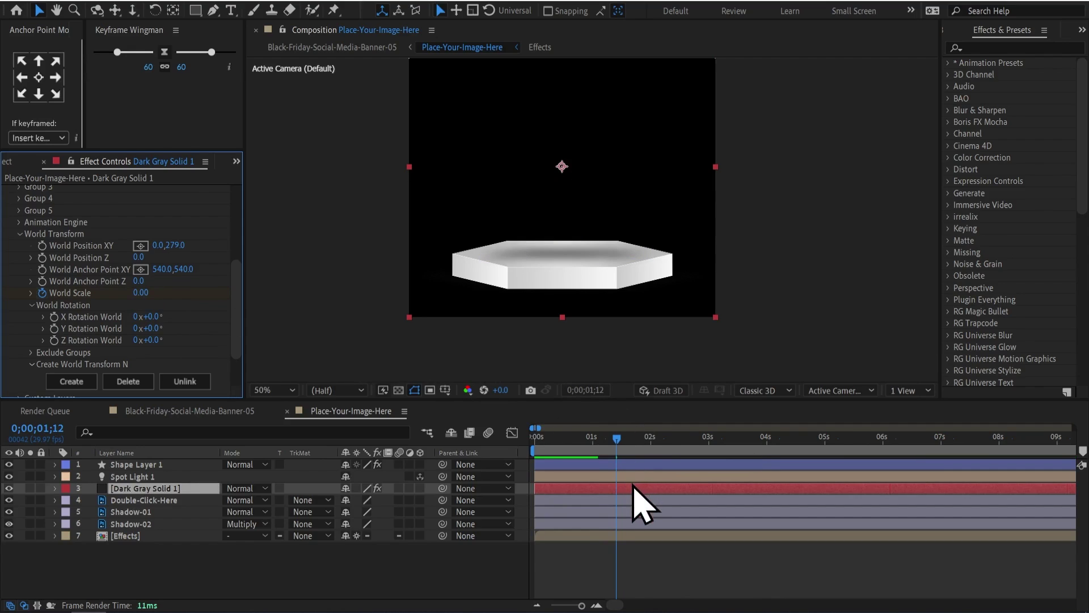
{"action": "key", "text": "u"}
{"action": "scroll", "coordinate": [624, 538], "scroll_direction": "up", "scroll_amount": 2}
Give Shape Layer 1 an Opacity of 0% at 1;02 so it fades in to 71%.
{"action": "left_click", "coordinate": [655, 465]}
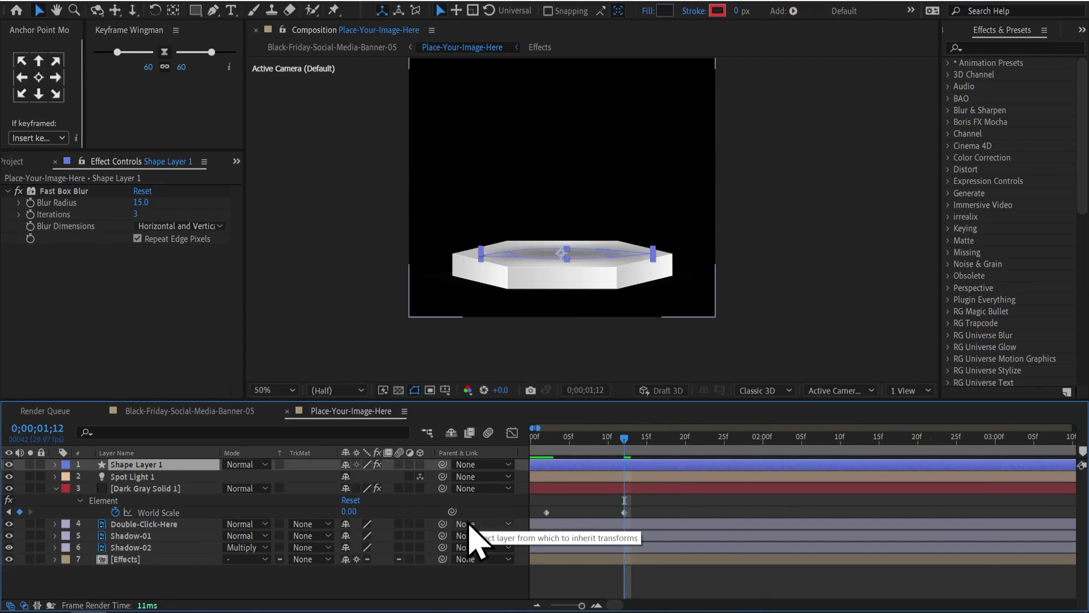
{"action": "key", "text": "u"}
{"action": "key", "text": "j"}
{"action": "left_click", "coordinate": [353, 480]}
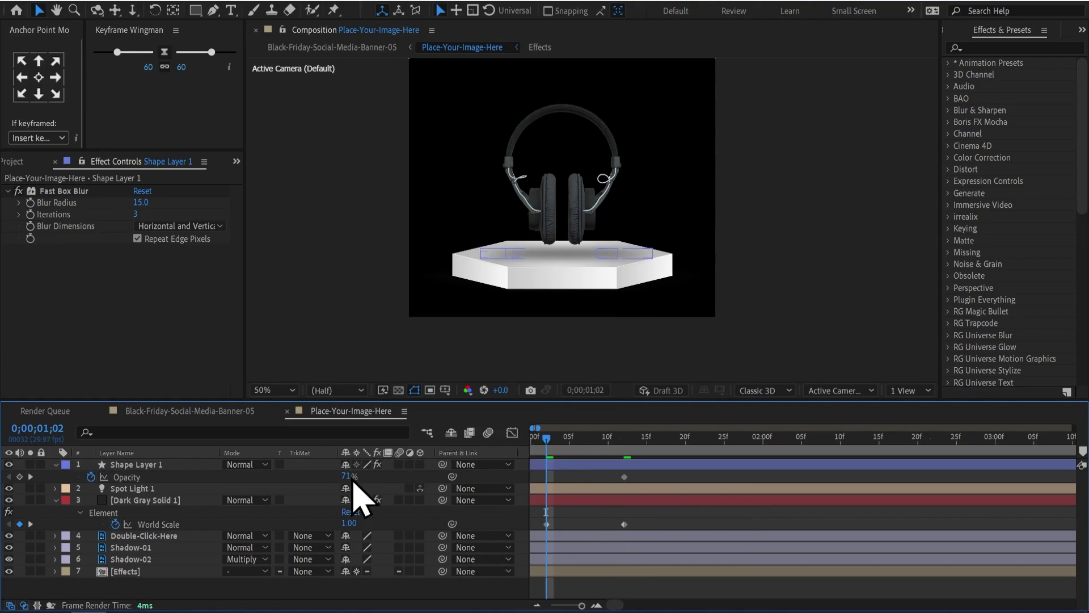
{"action": "type", "text": "0"}
{"action": "key", "text": "Return"}
Apply Easy Ease to the World Scale and Opacity keyframes and check their speed curve.
{"action": "left_click_drag", "start_coordinate": [556, 507], "coordinate": [647, 531]}
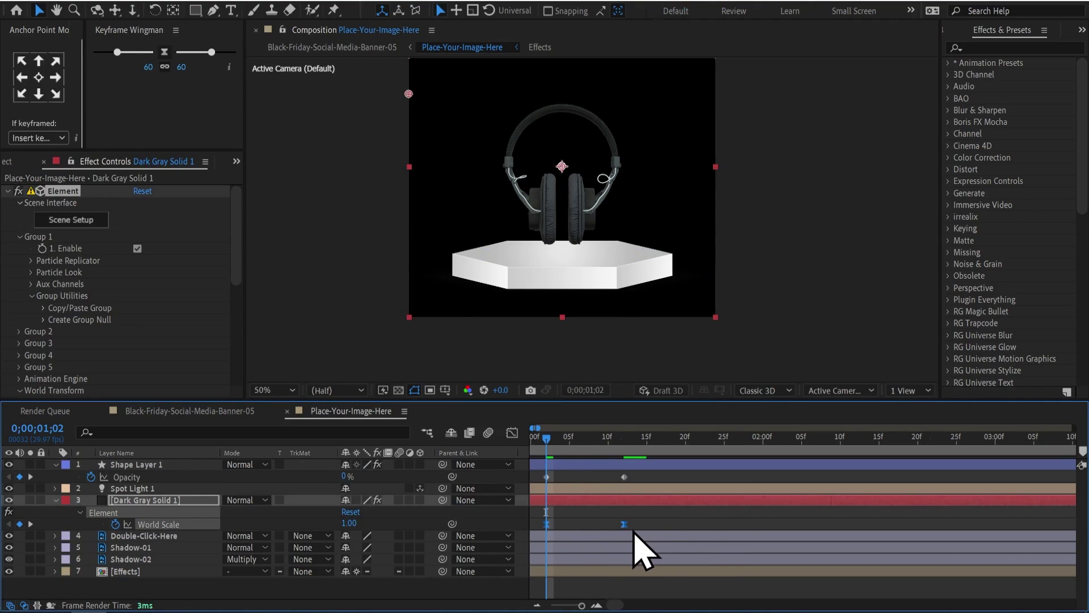
{"action": "left_click", "coordinate": [624, 477], "text": "shift"}
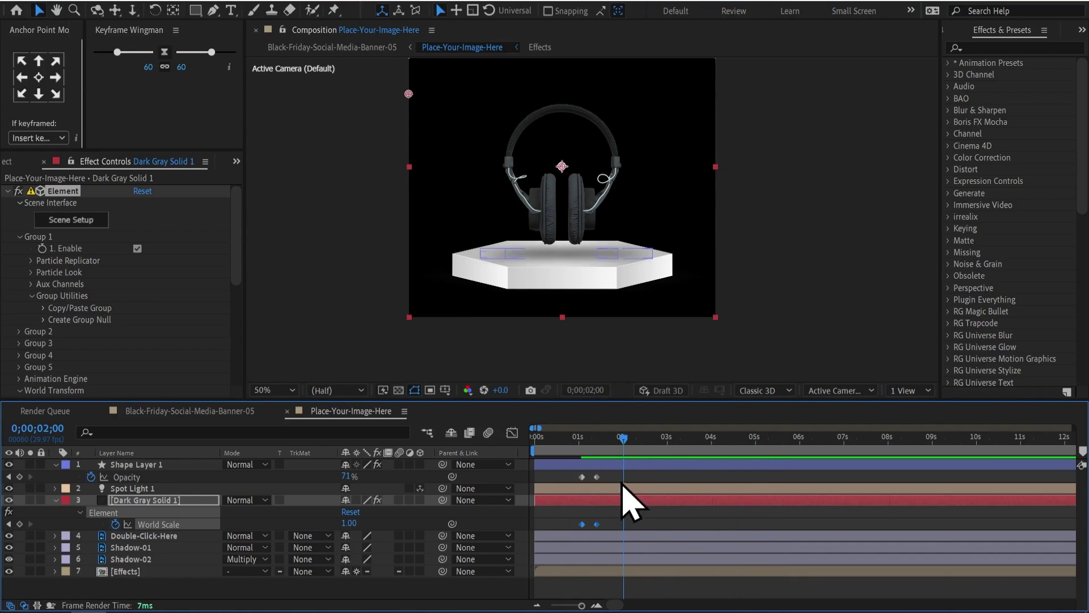
{"action": "key", "text": "minus"}
{"action": "key", "text": "minus"}
{"action": "key", "text": "space"}
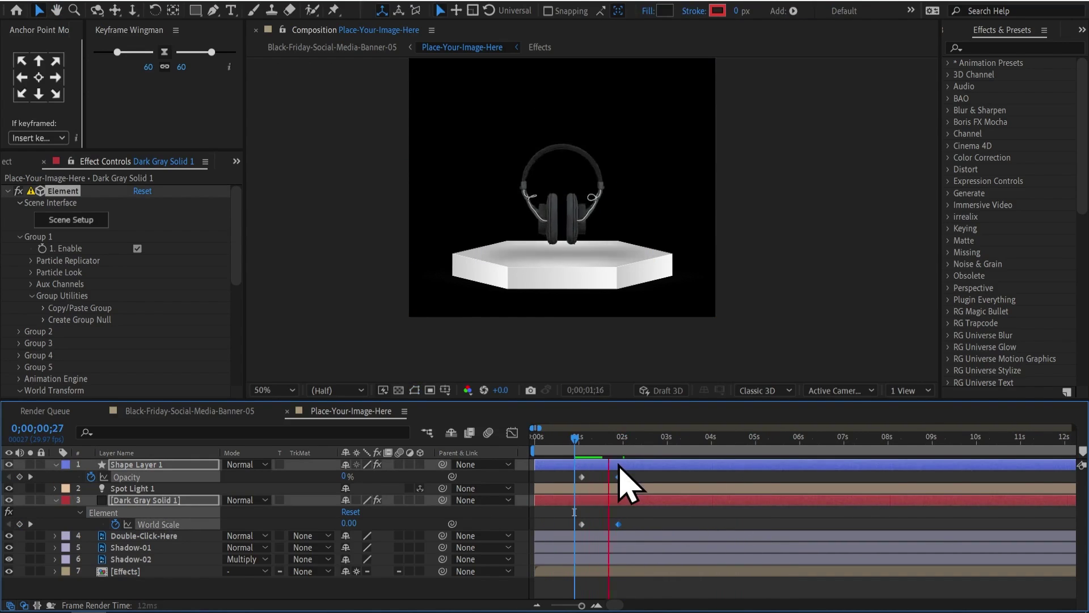
{"action": "key", "text": "equal"}
{"action": "key", "text": "equal"}
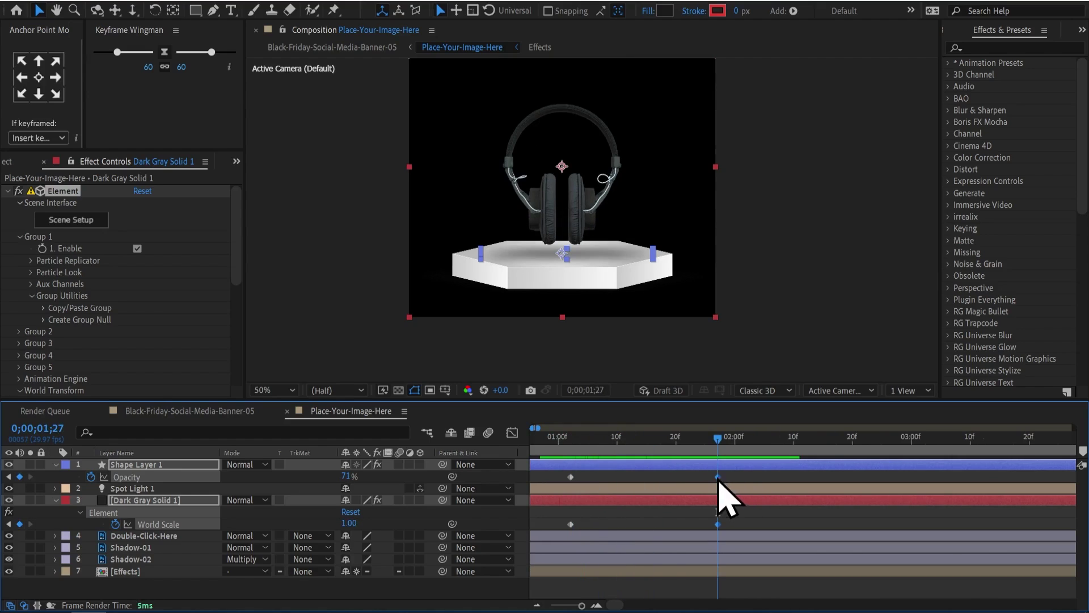
{"action": "key", "text": "F9"}
{"action": "key", "text": "space"}
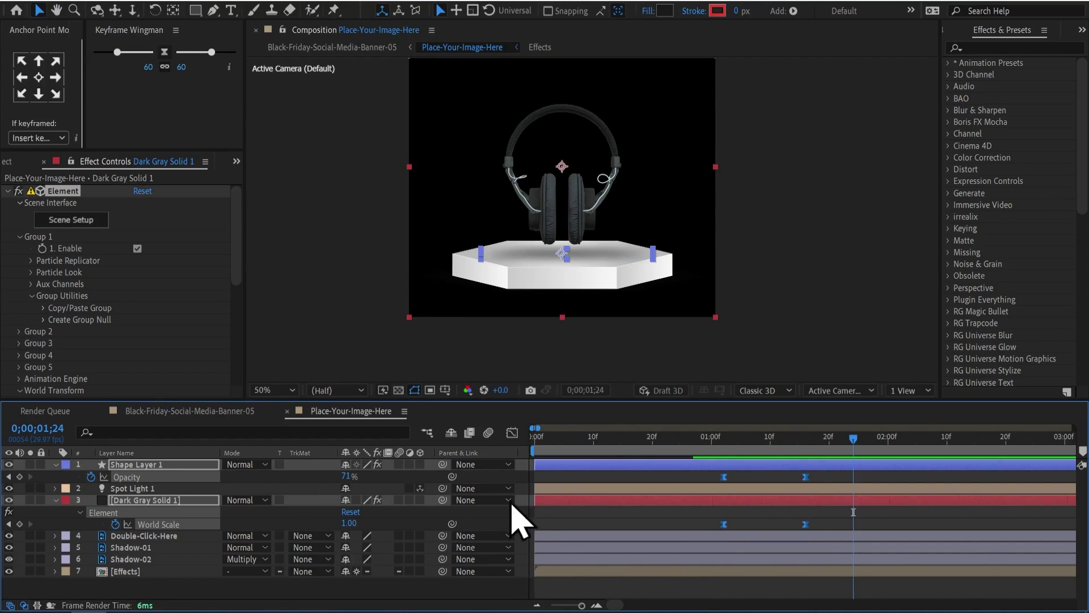
{"action": "left_click", "coordinate": [511, 433]}
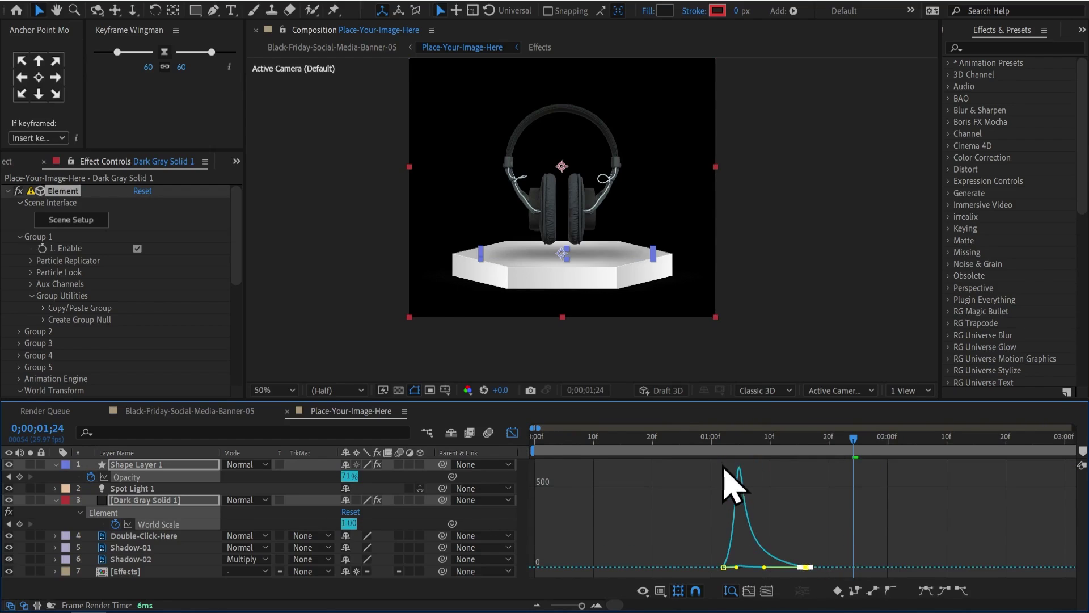
{"action": "left_click", "coordinate": [732, 448]}
{"action": "left_click", "coordinate": [512, 433]}
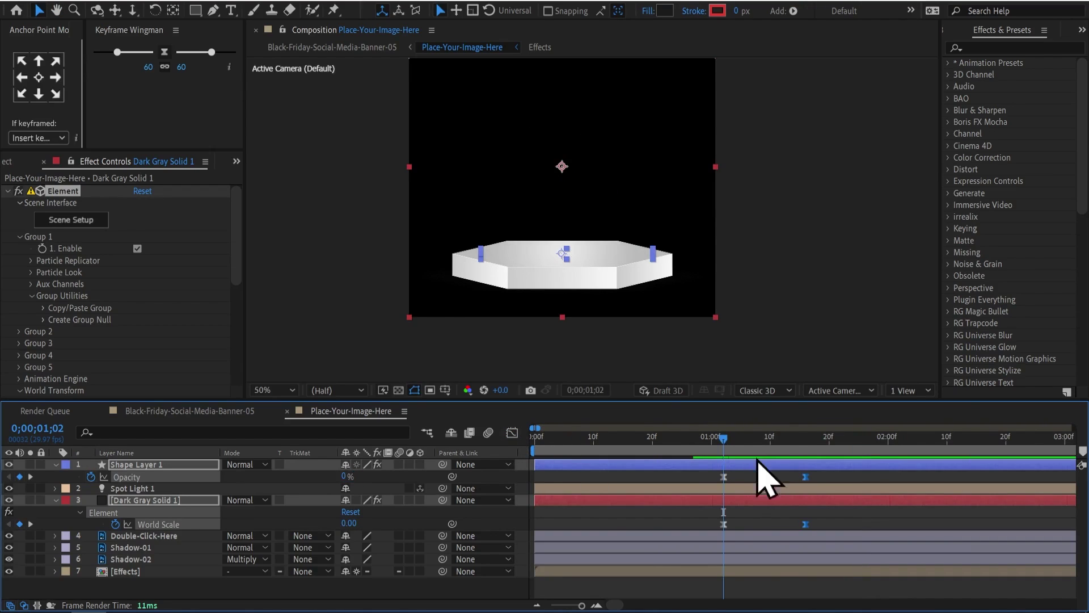
{"action": "left_click", "coordinate": [347, 48]}
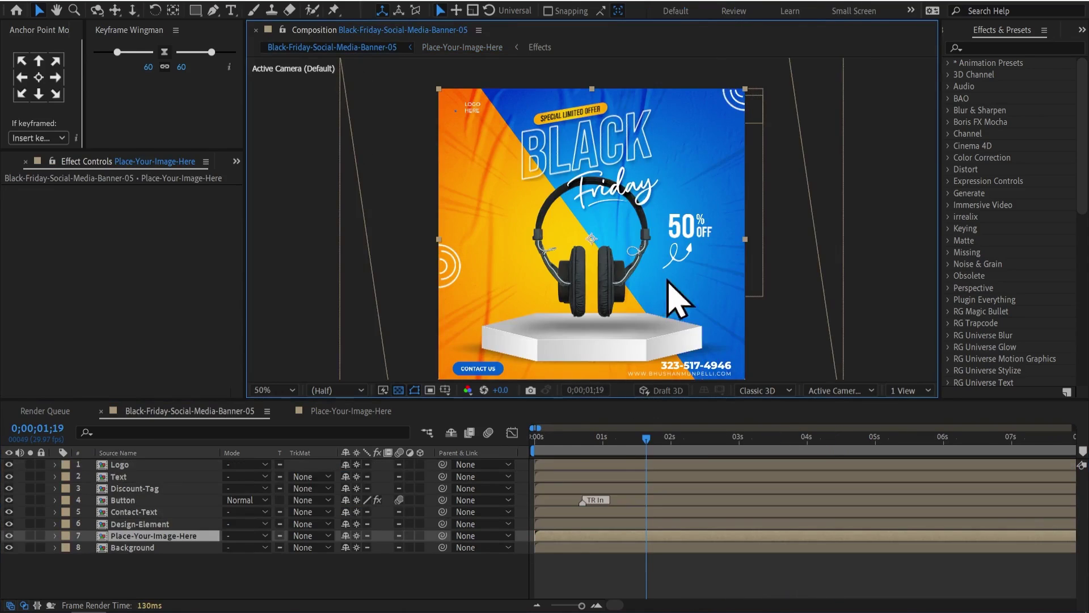
{"action": "key", "text": "space"}
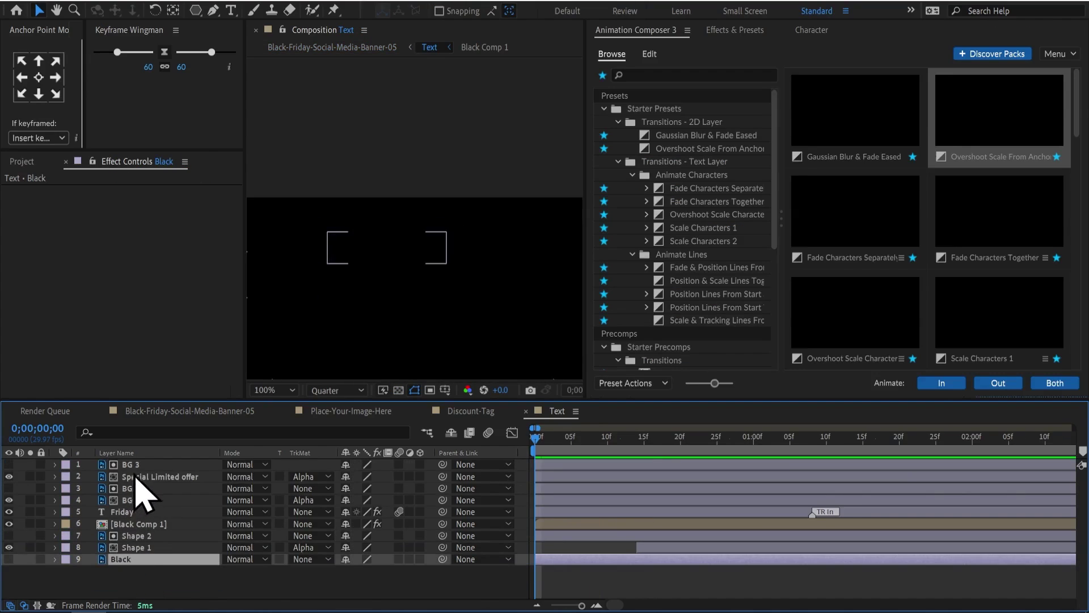
{"action": "left_click", "coordinate": [165, 525]}
{"action": "key", "text": "space"}
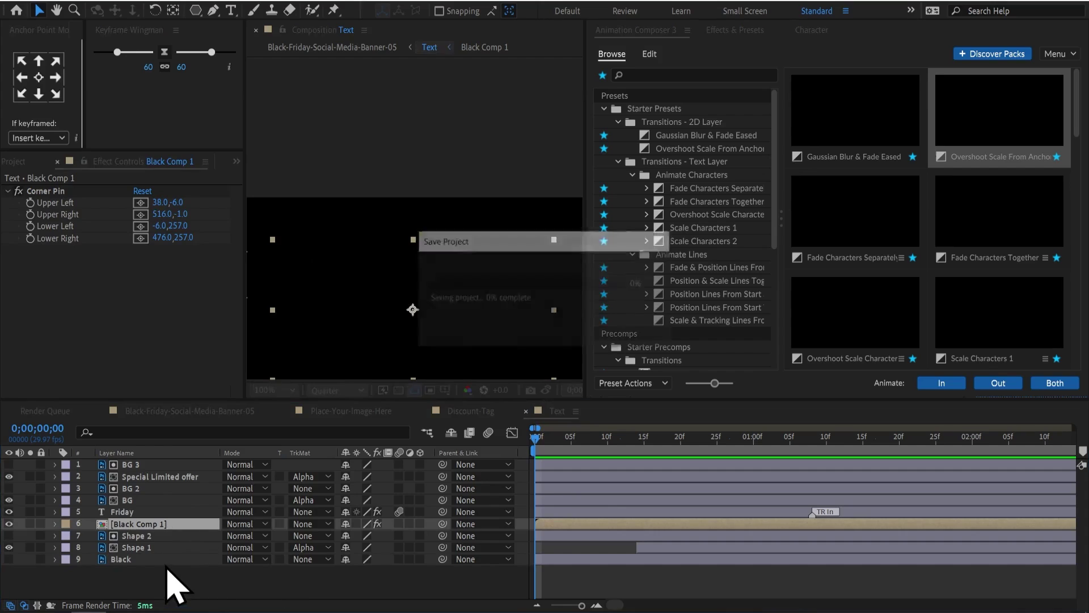
{"action": "left_click", "coordinate": [611, 578]}
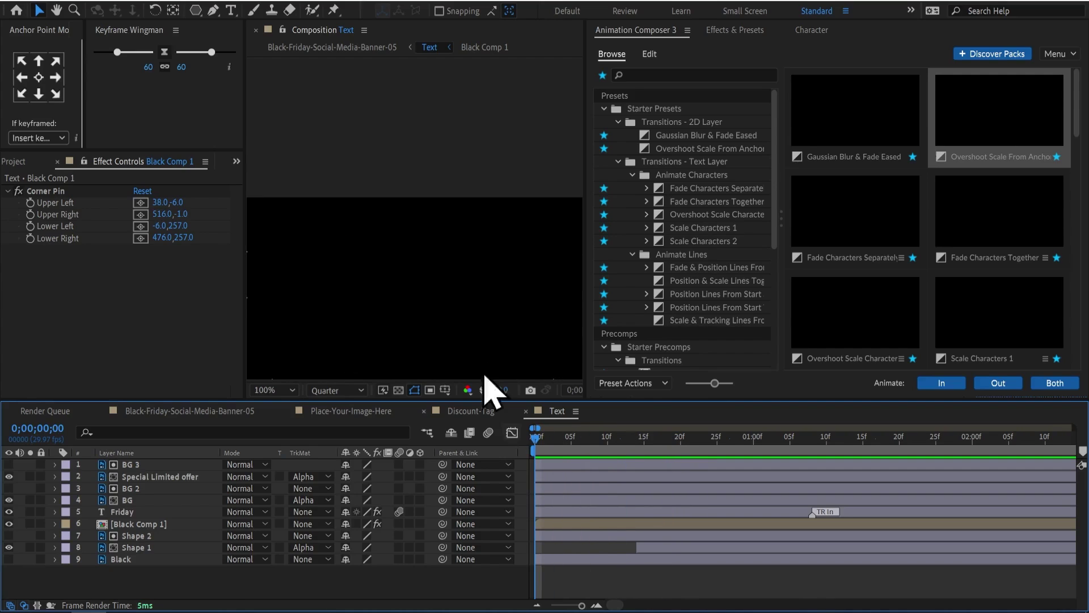
{"action": "key", "text": "shift+slash"}
{"action": "key", "text": "space"}
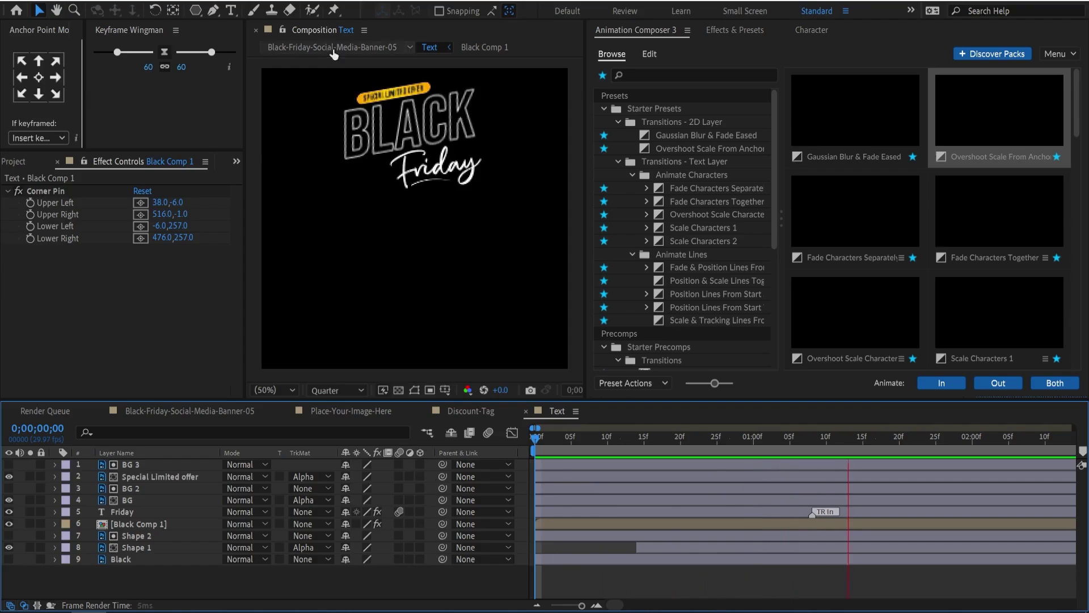
{"action": "left_click", "coordinate": [190, 410]}
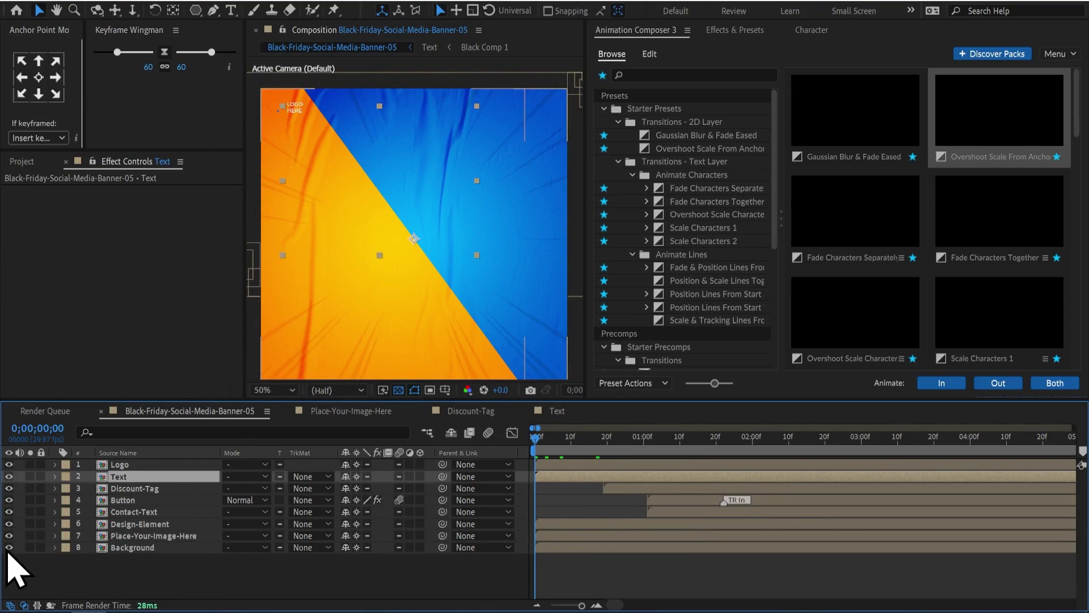
Keyframe the Background precomp's Texture layer at 0% Opacity on frame 0, then preview the main banner.
{"action": "double_click", "coordinate": [122, 547]}
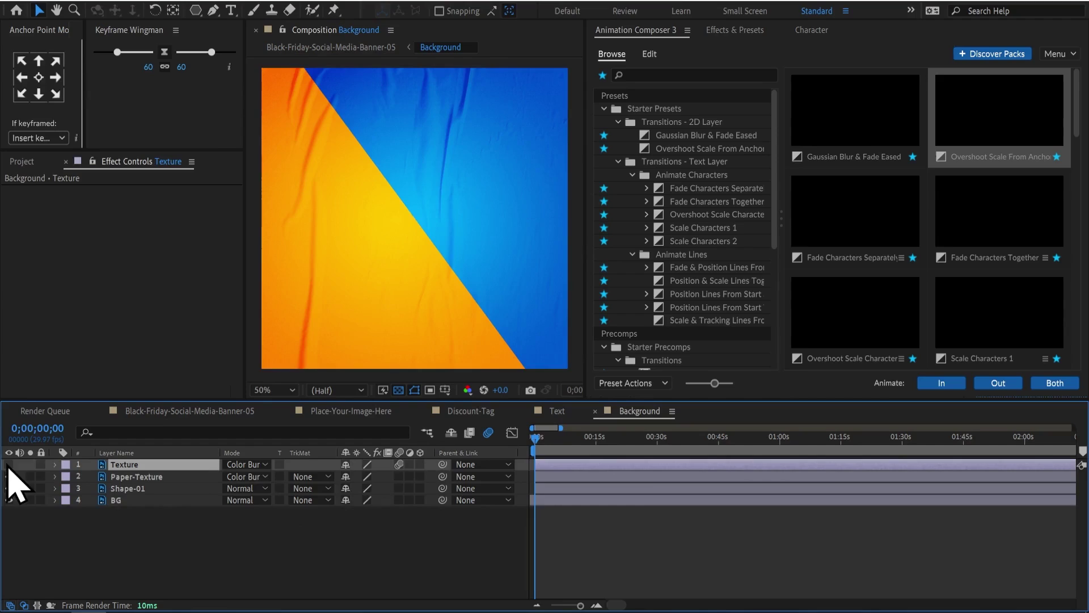
{"action": "key", "text": "r"}
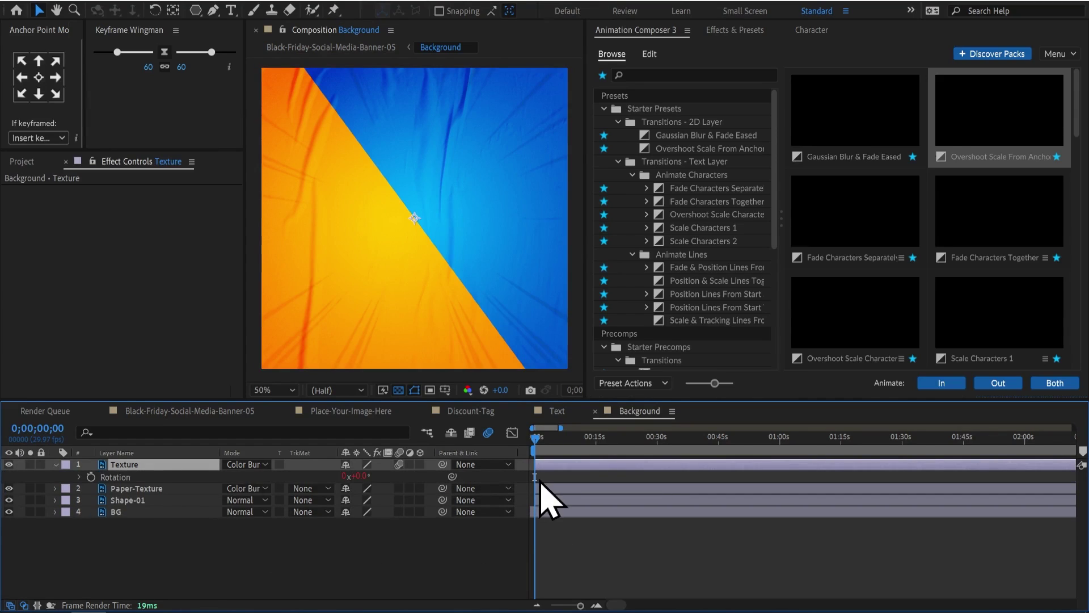
{"action": "key", "text": "alt+shift+t"}
{"action": "left_click_drag", "start_coordinate": [347, 488], "coordinate": [317, 488]}
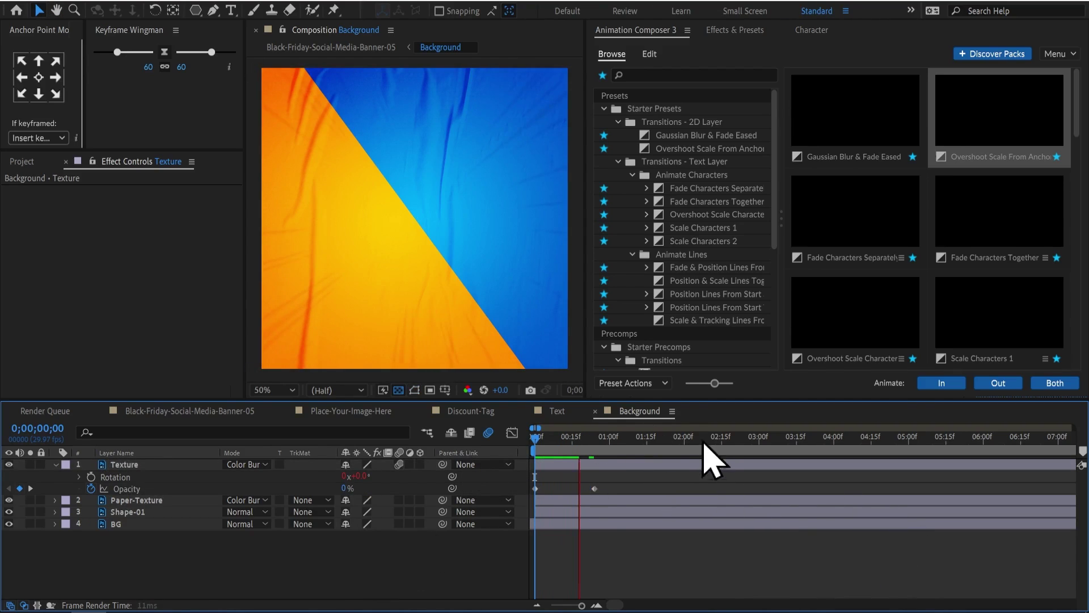
{"action": "left_click", "coordinate": [56, 465]}
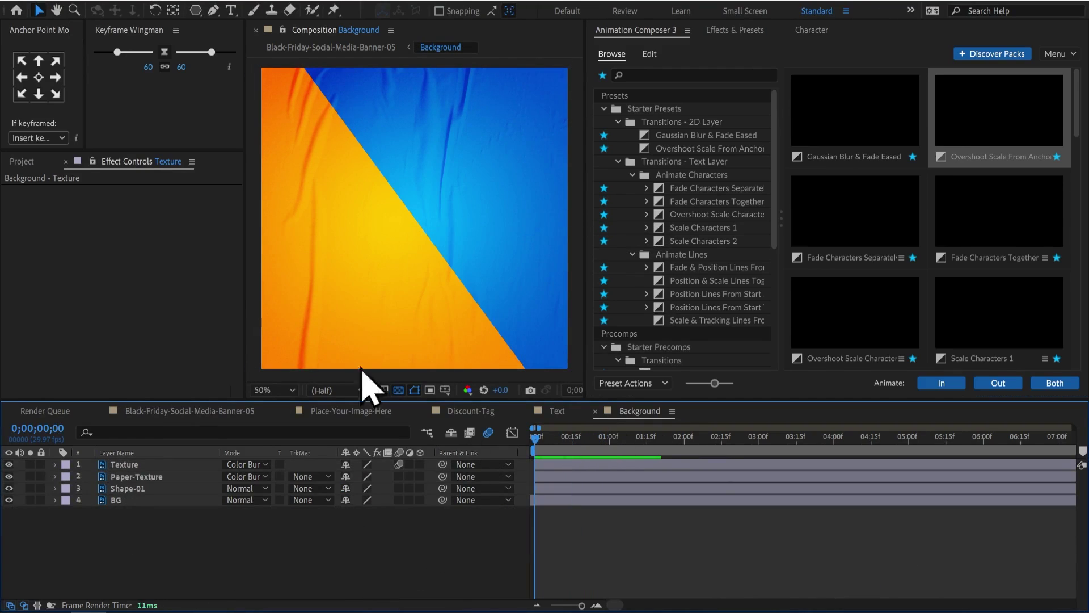
{"action": "left_click", "coordinate": [340, 47]}
{"action": "key", "text": "space"}
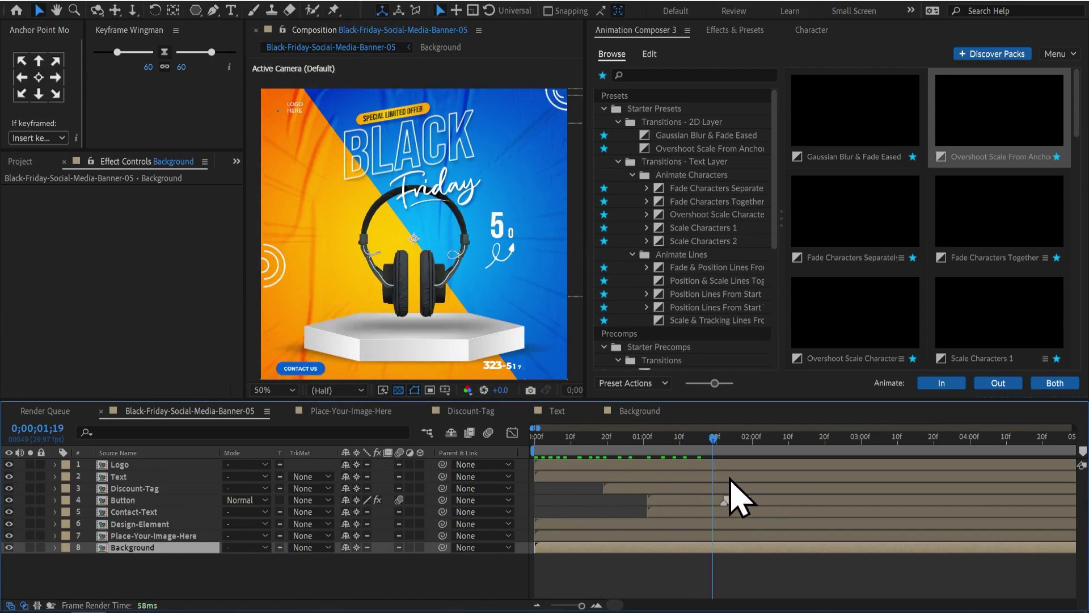
Delay Button and Contact-Text to about 2 seconds and Discount-Tag to about 1;11, then preview.
{"action": "left_click", "coordinate": [661, 499]}
{"action": "left_click", "coordinate": [669, 510], "text": "shift"}
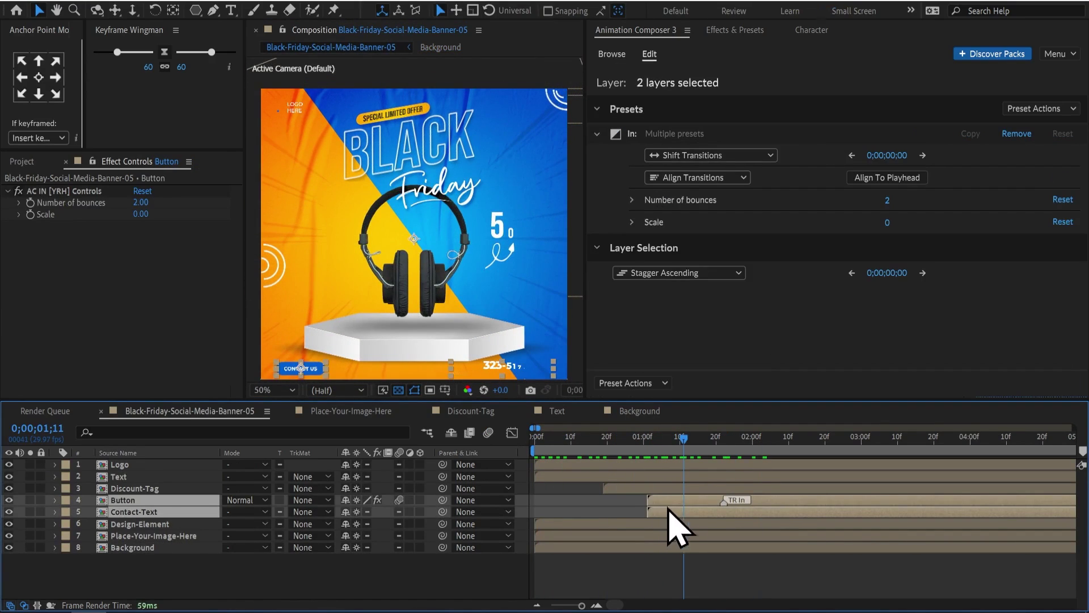
{"action": "left_click_drag", "start_coordinate": [672, 499], "coordinate": [766, 501]}
{"action": "key", "text": "ctrl+Up"}
{"action": "key", "text": "bracketleft"}
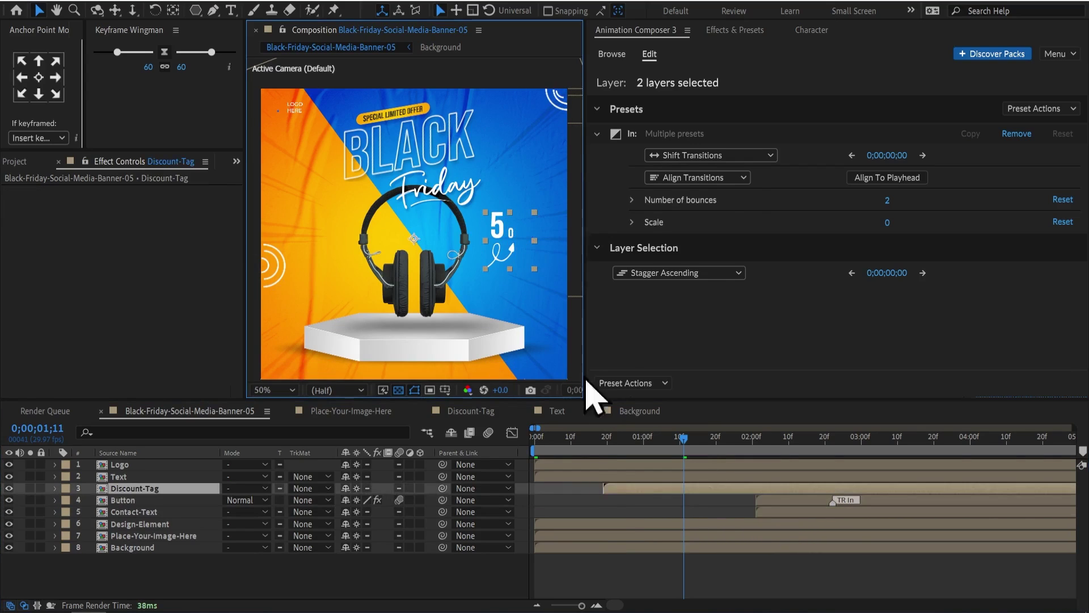
{"action": "key", "text": "Home"}
{"action": "key", "text": "space"}
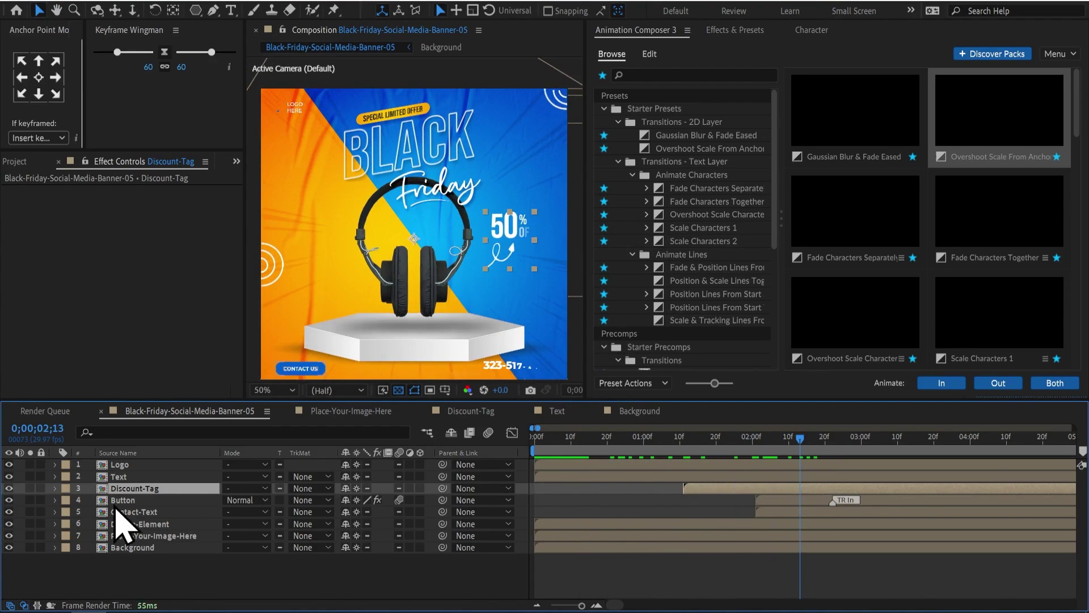
{"action": "left_click", "coordinate": [131, 524]}
In Place-Your-Image-Here, straighten the headphones by setting Z Rotation World to 0°.
{"action": "double_click", "coordinate": [145, 535]}
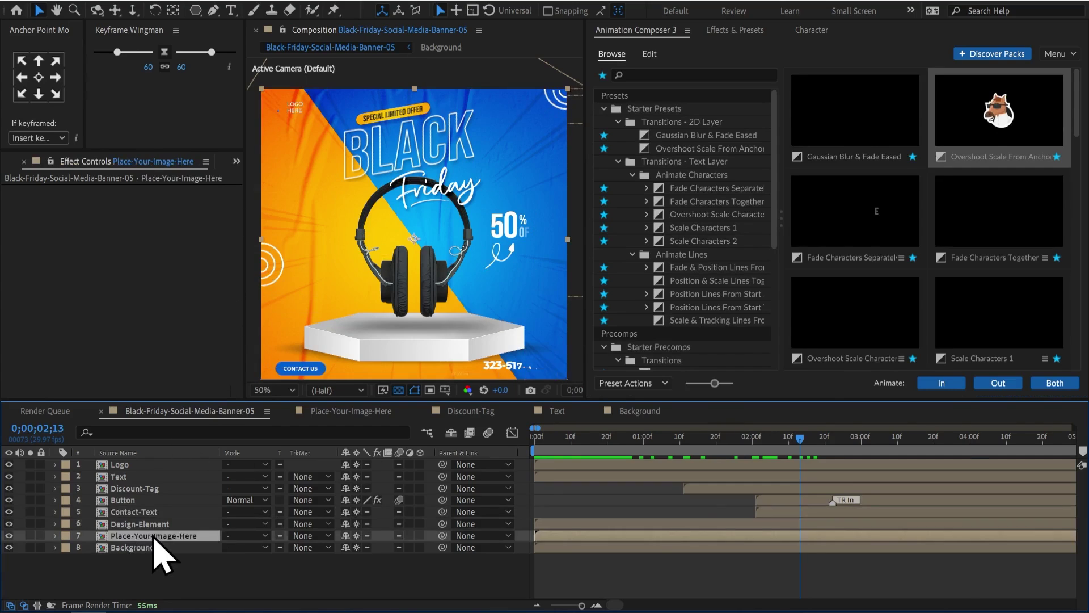
{"action": "left_click", "coordinate": [359, 269]}
{"action": "key", "text": "shift+slash"}
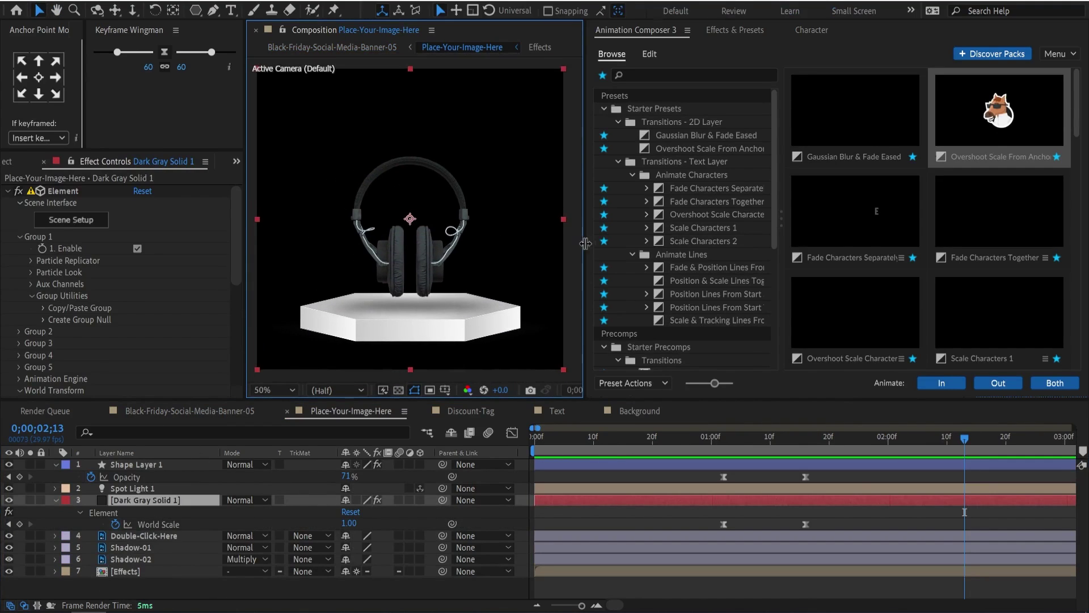
{"action": "scroll", "coordinate": [85, 327], "scroll_direction": "down", "scroll_amount": 5}
{"action": "scroll", "coordinate": [138, 398], "scroll_direction": "down", "scroll_amount": 3}
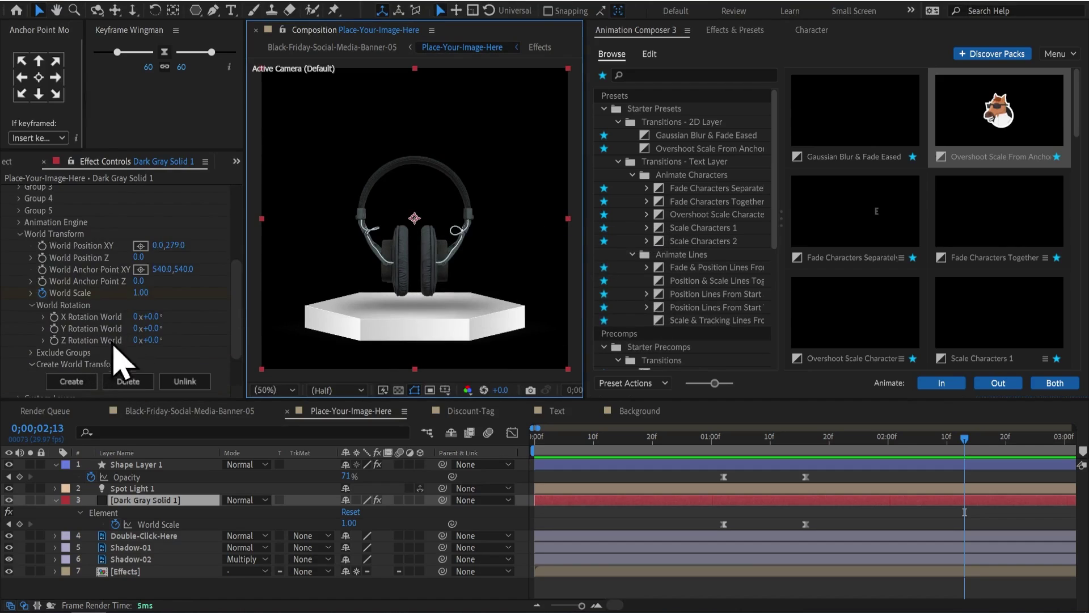
{"action": "left_click_drag", "start_coordinate": [168, 340], "coordinate": [157, 339]}
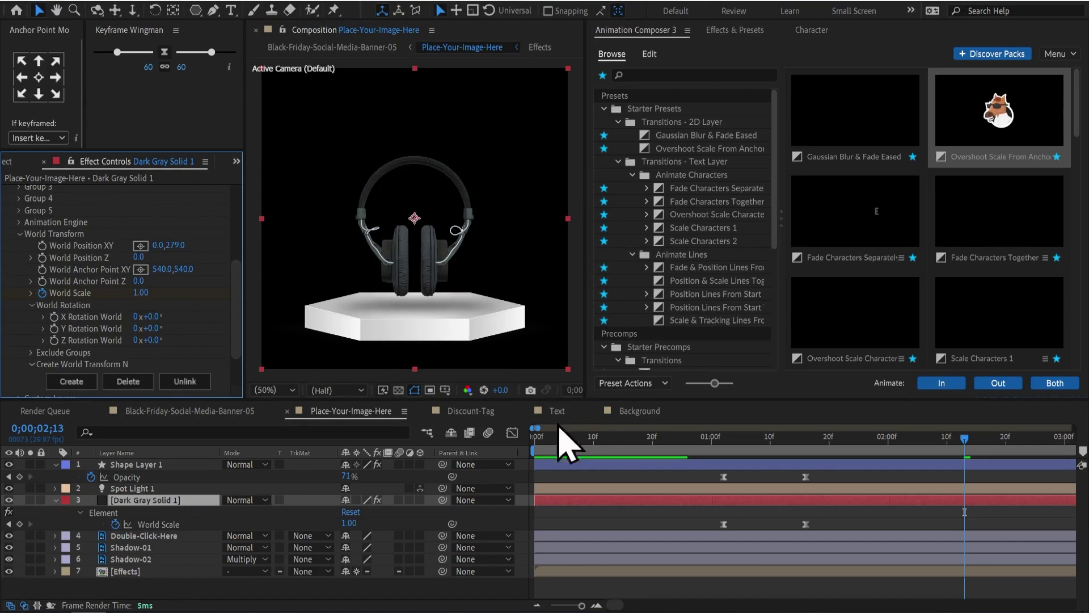
Add a time*90 expression to Y Rotation World and preview the spin at Quarter resolution.
{"action": "left_click", "coordinate": [55, 329], "text": "alt"}
{"action": "type", "text": "time"}
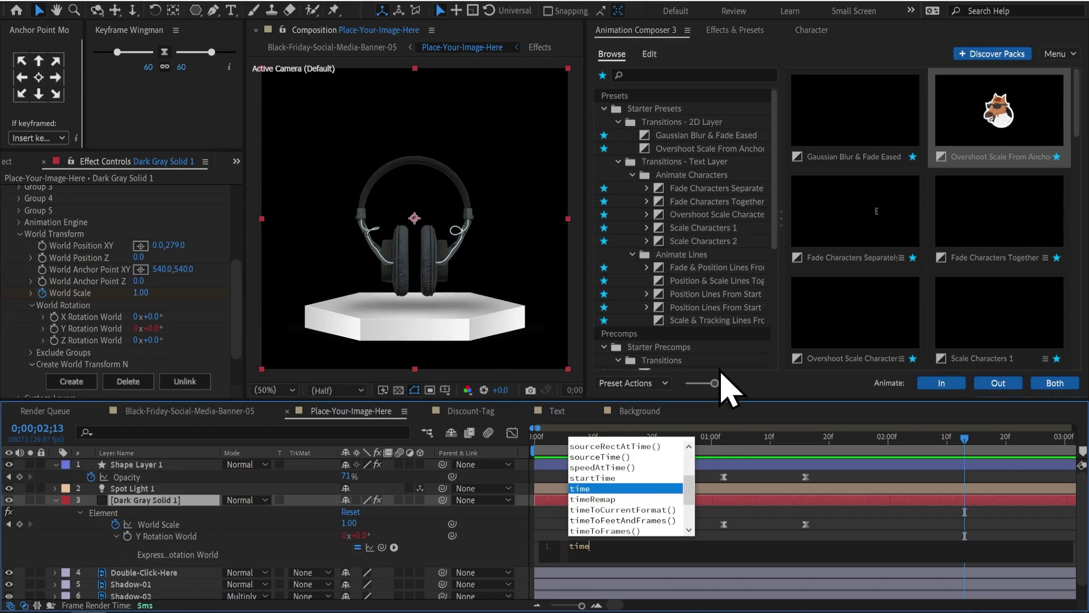
{"action": "type", "text": "*"}
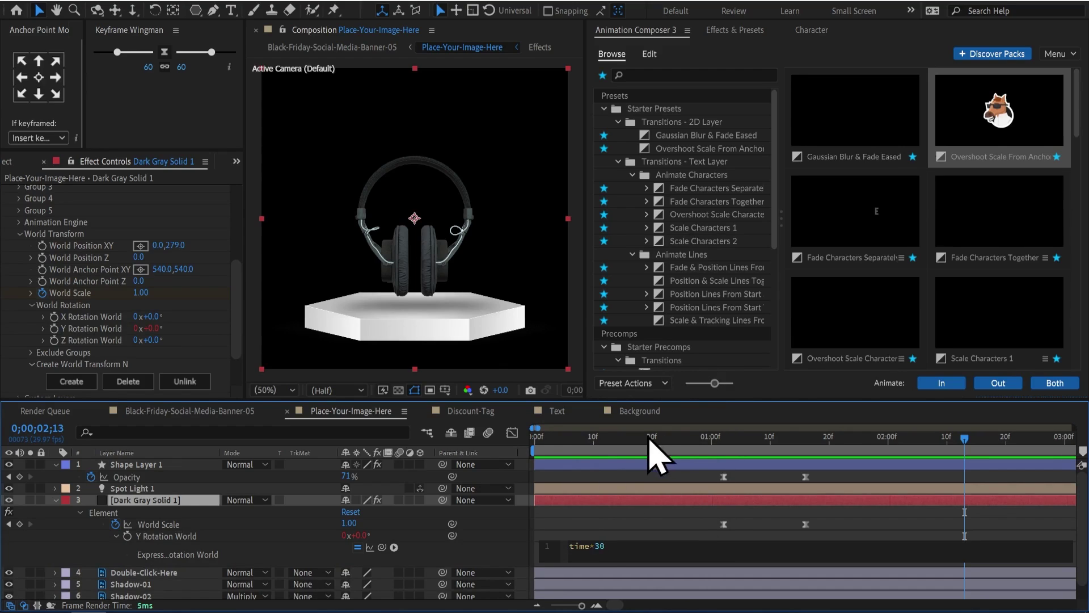
{"action": "left_click", "coordinate": [652, 454]}
{"action": "key", "text": "Home"}
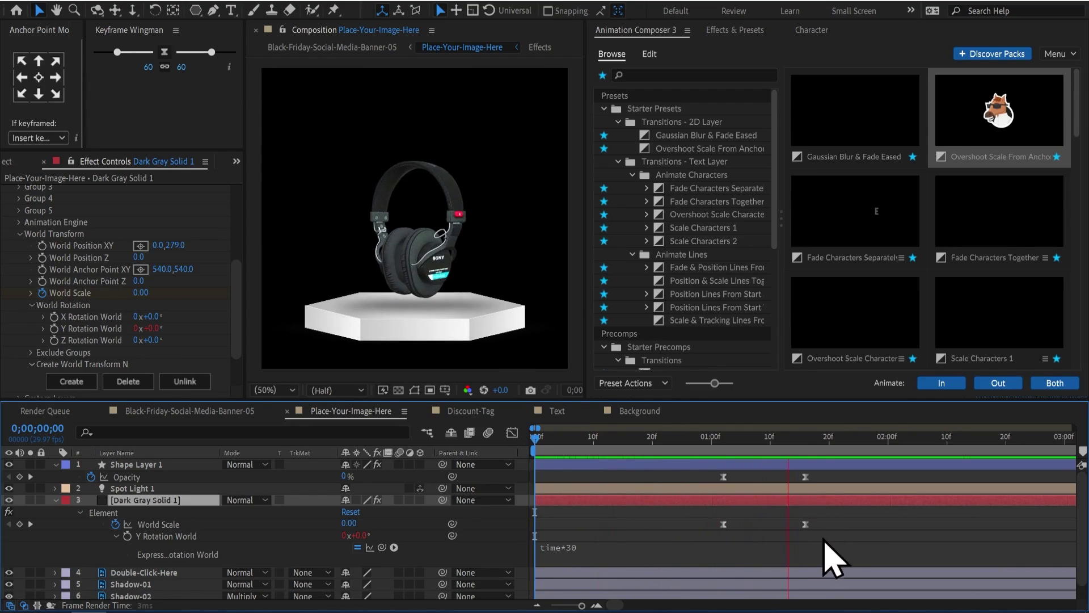
{"action": "key", "text": "semicolon"}
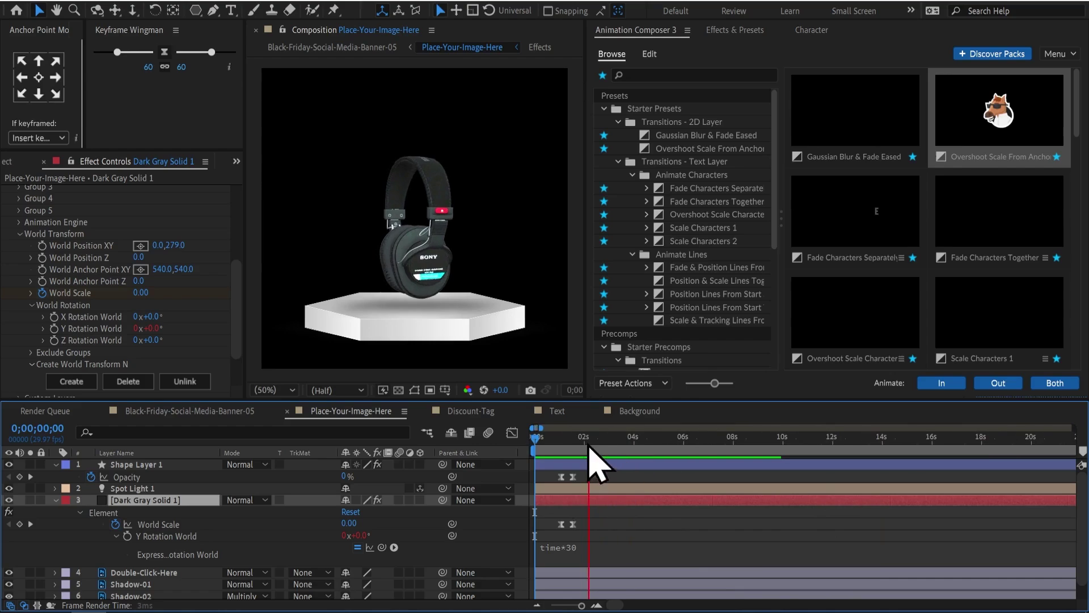
{"action": "left_click", "coordinate": [337, 389]}
{"action": "left_click", "coordinate": [329, 467]}
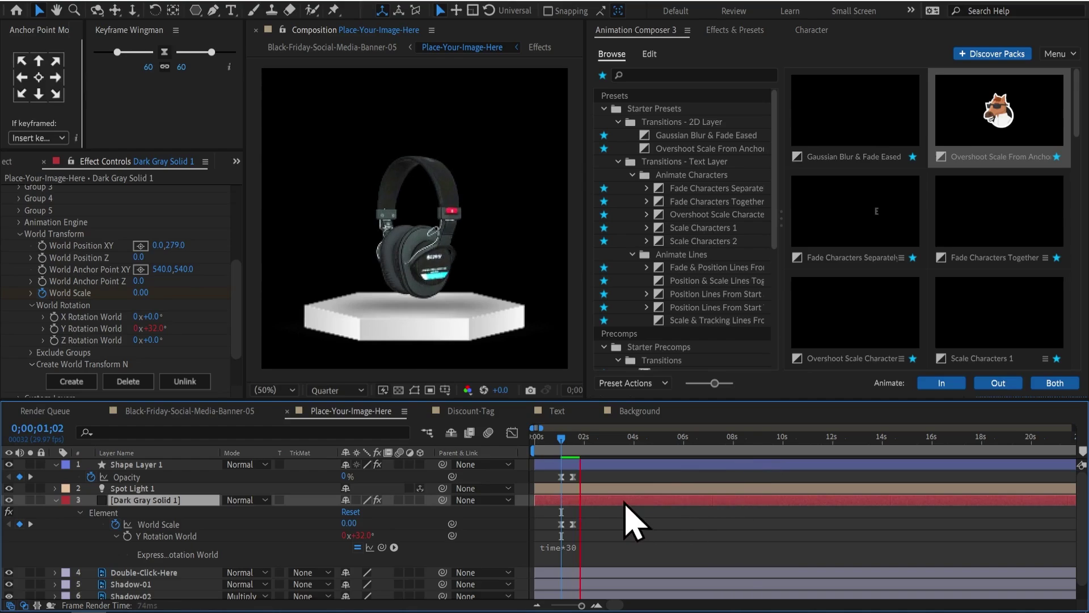
{"action": "left_click", "coordinate": [632, 543]}
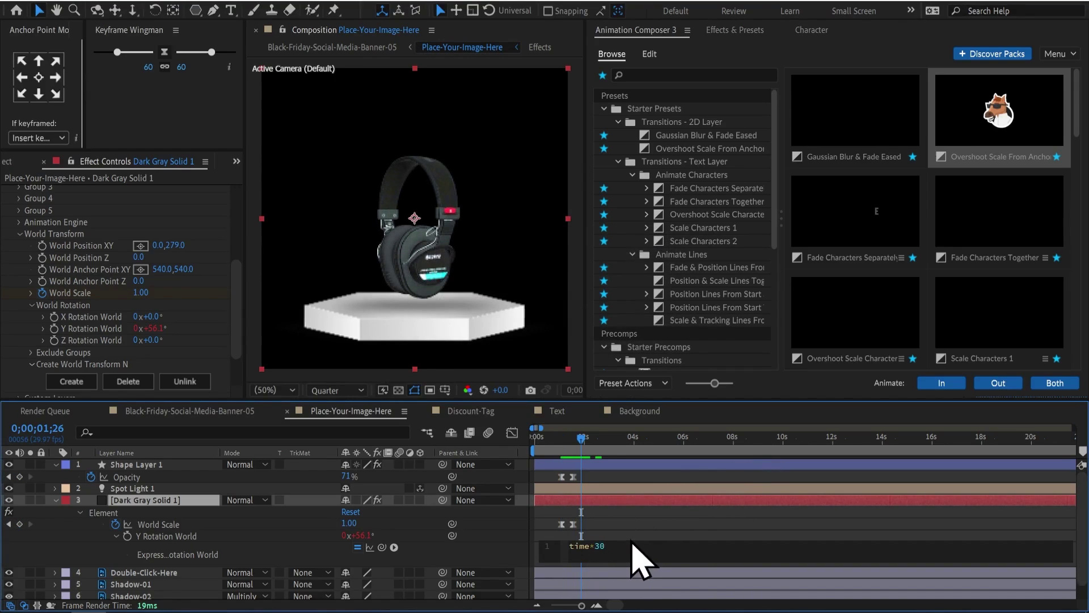
{"action": "type", "text": "9"}
{"action": "left_click", "coordinate": [631, 543]}
{"action": "key", "text": "Home"}
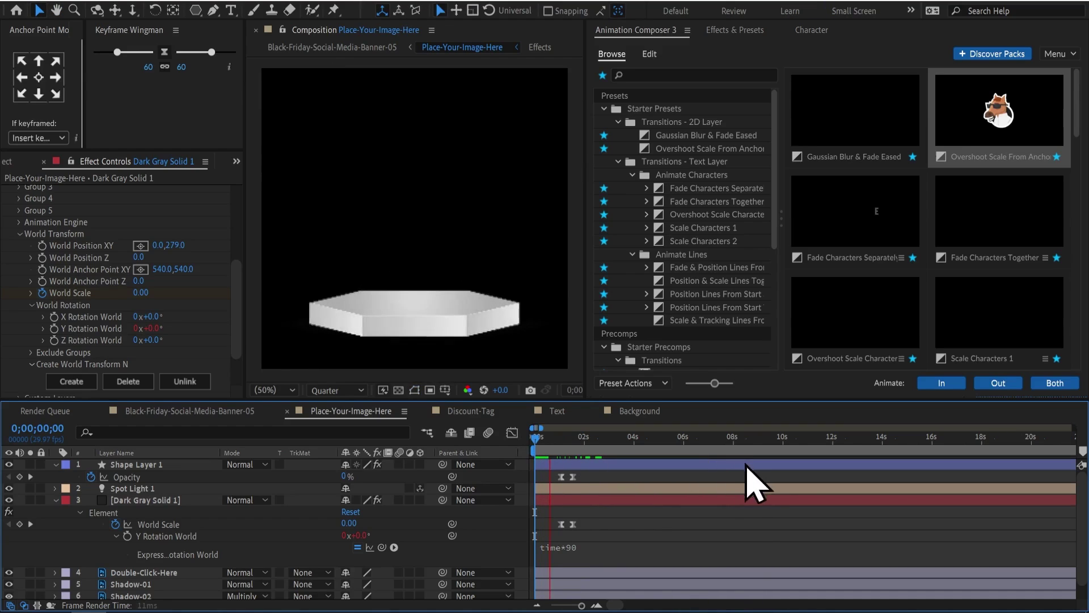
{"action": "key", "text": "space"}
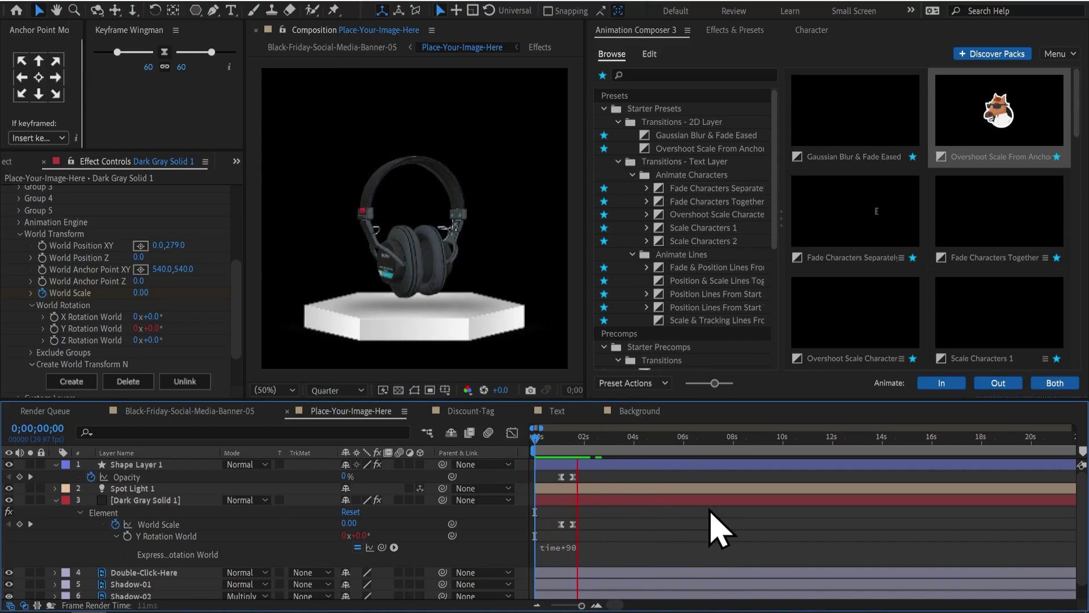
{"action": "key", "text": "Tab"}
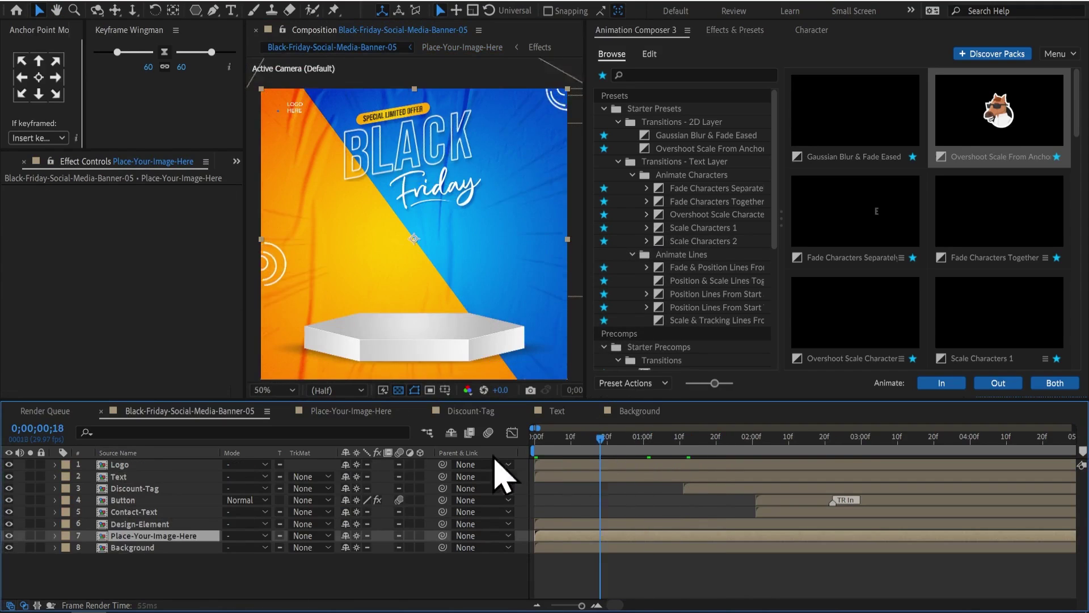
Play the banner preview a few times, then reopen Place-Your-Image-Here with Dark Gray Solid 1 selected.
{"action": "key", "text": "space"}
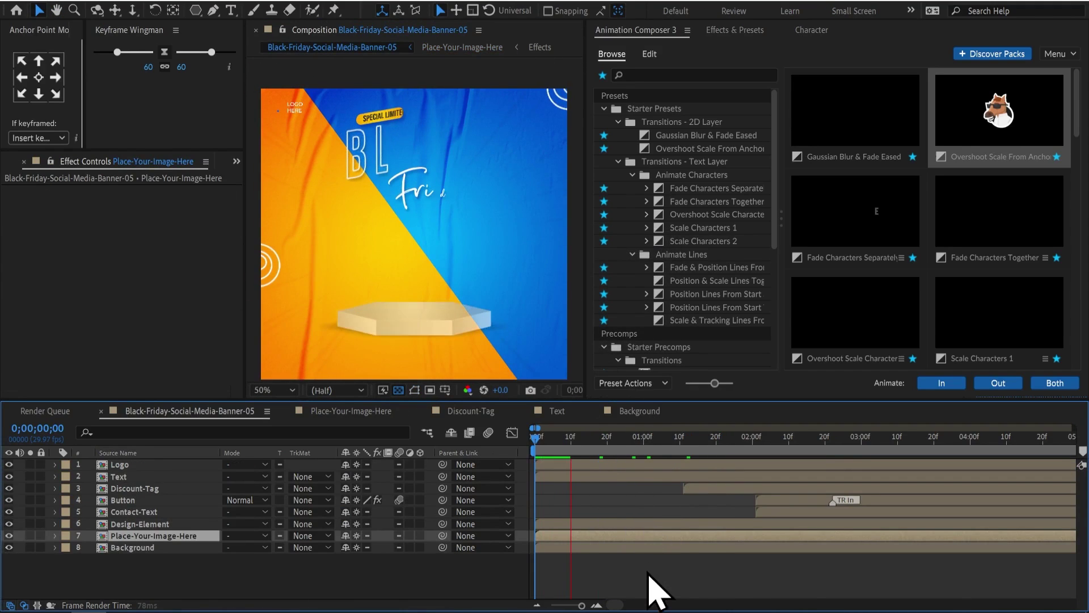
{"action": "left_click", "coordinate": [602, 441]}
{"action": "key", "text": "space"}
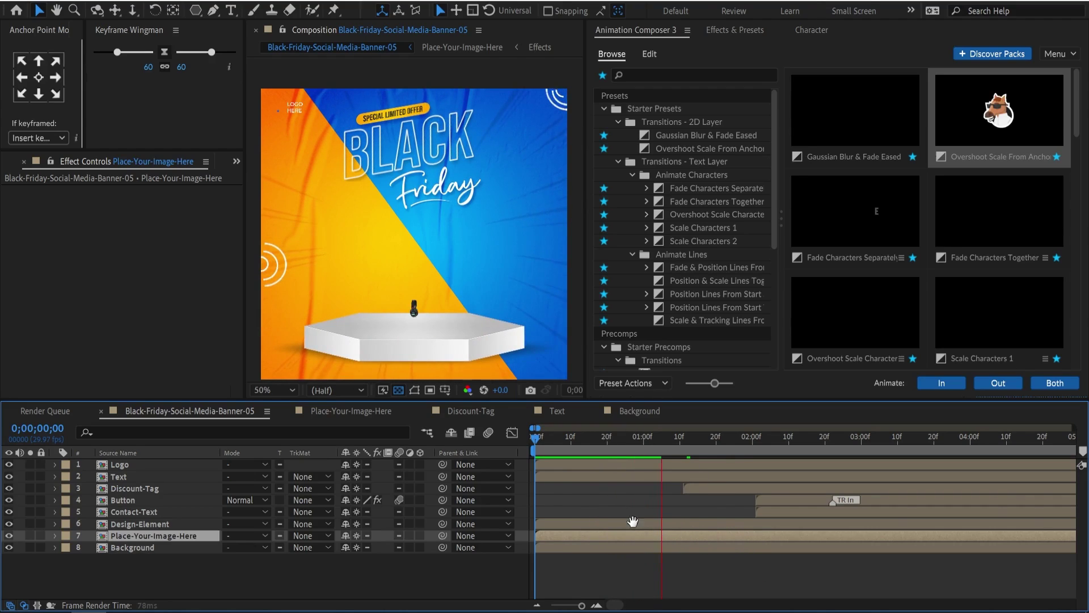
{"action": "key", "text": "space"}
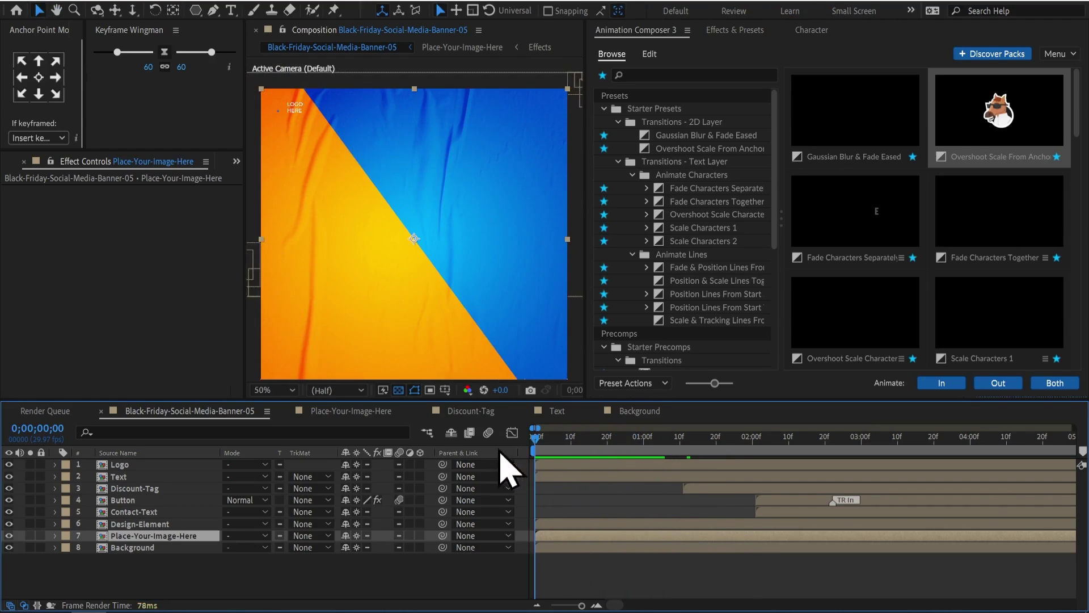
{"action": "double_click", "coordinate": [187, 536]}
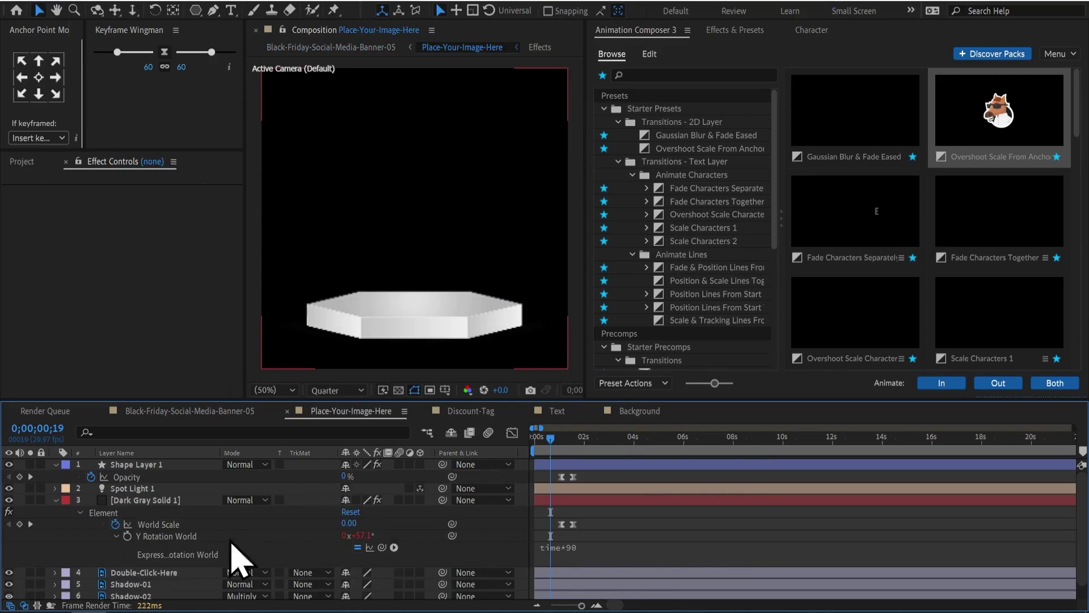
{"action": "left_click", "coordinate": [683, 502]}
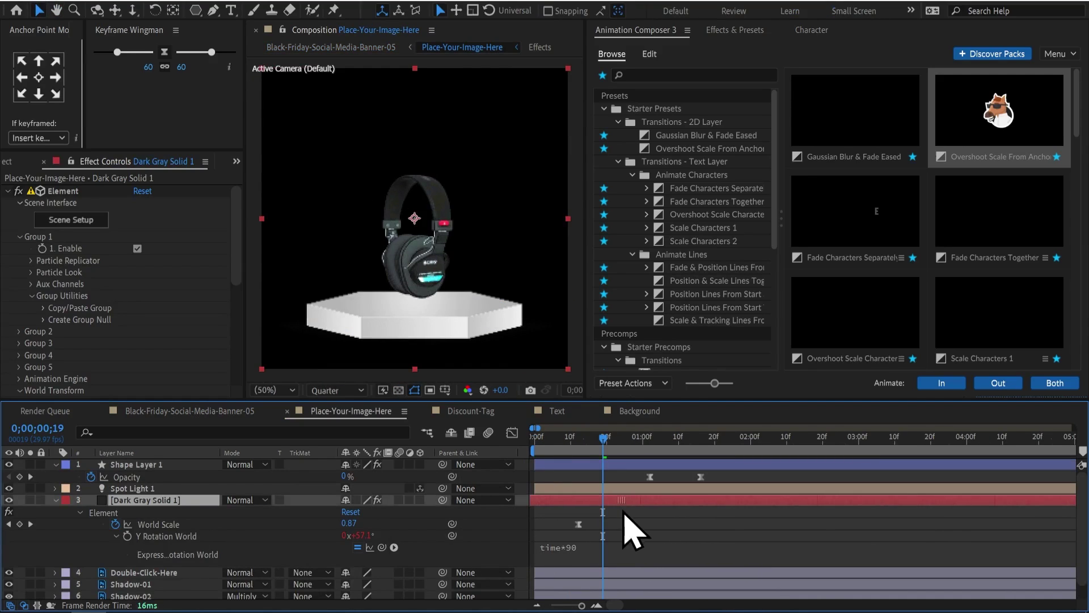
Drag Shape Layer 1's Opacity keyframes earlier to match the scale-in, then preview and show all keyframes.
{"action": "left_click_drag", "start_coordinate": [675, 462], "coordinate": [603, 476]}
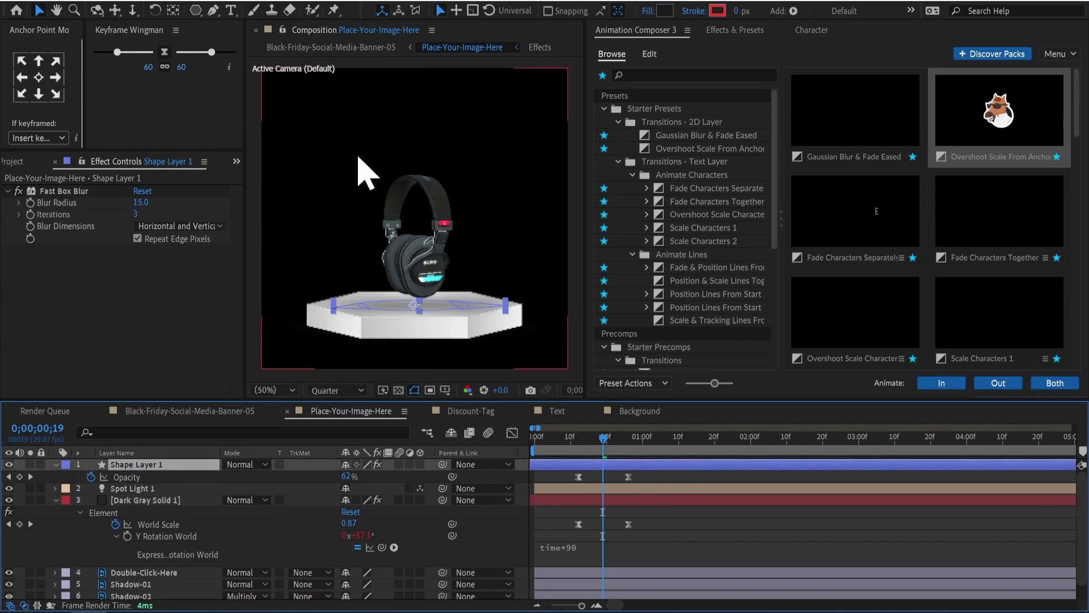
{"action": "key", "text": "shift+comma"}
{"action": "left_click", "coordinate": [532, 450]}
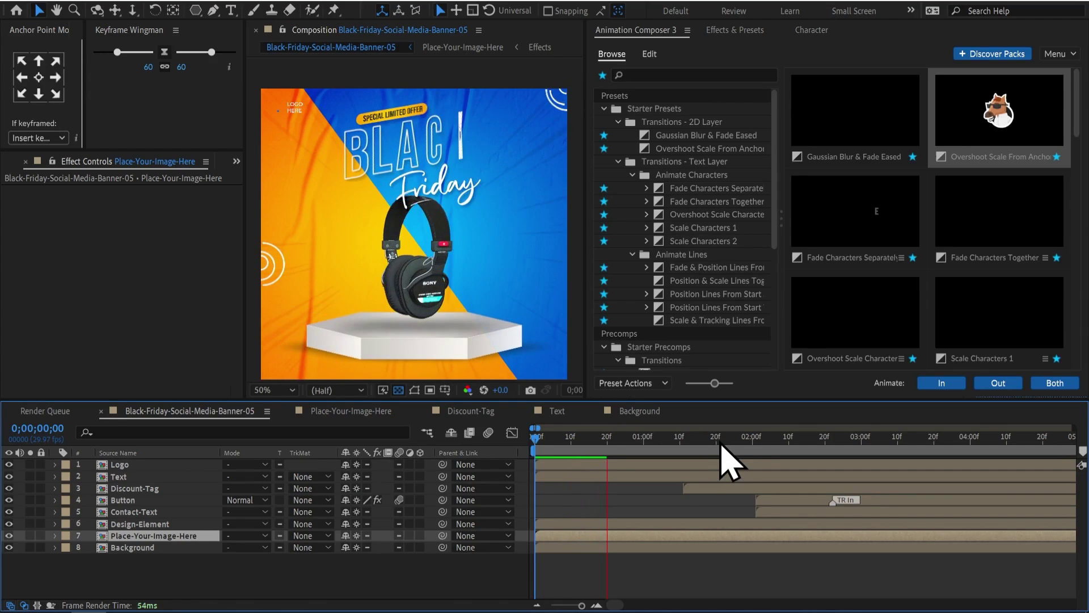
{"action": "double_click", "coordinate": [170, 535]}
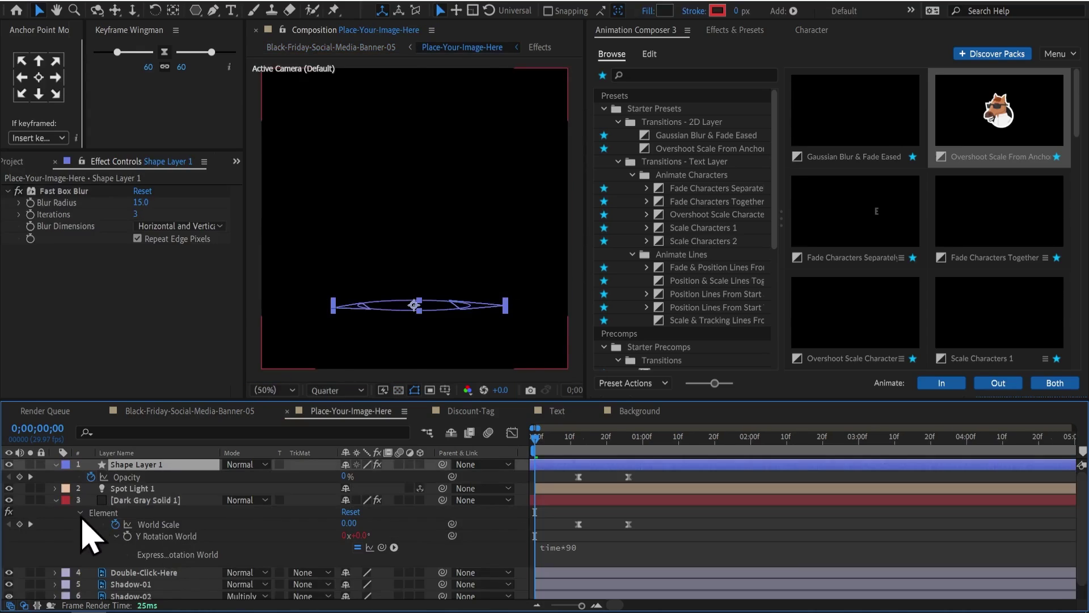
{"action": "key", "text": "u"}
{"action": "key", "text": "space"}
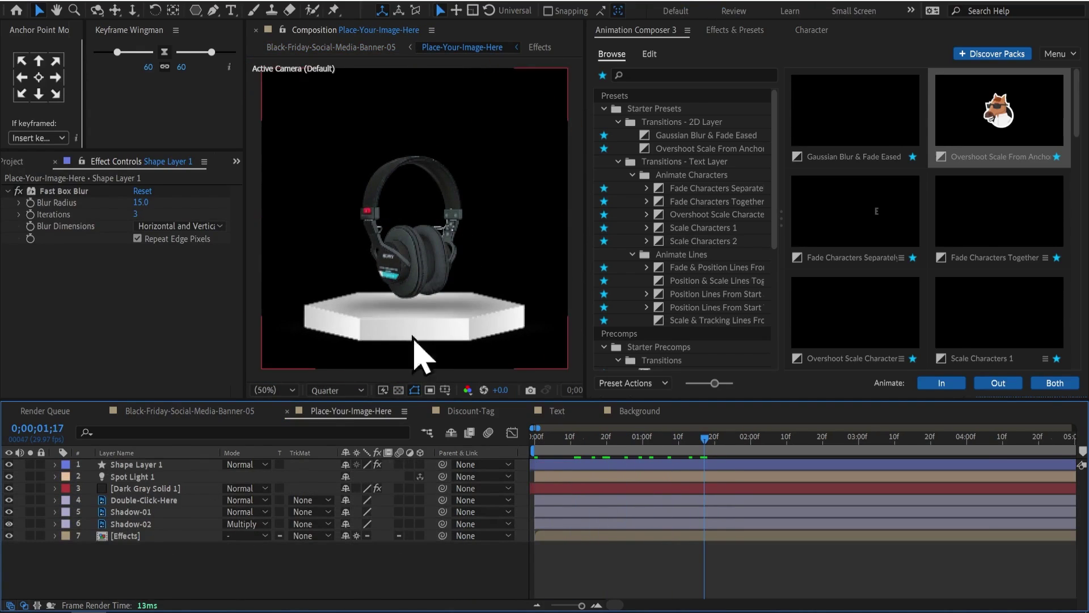
{"action": "left_click", "coordinate": [253, 486]}
{"action": "key", "text": "ctrl+a"}
{"action": "key", "text": "u"}
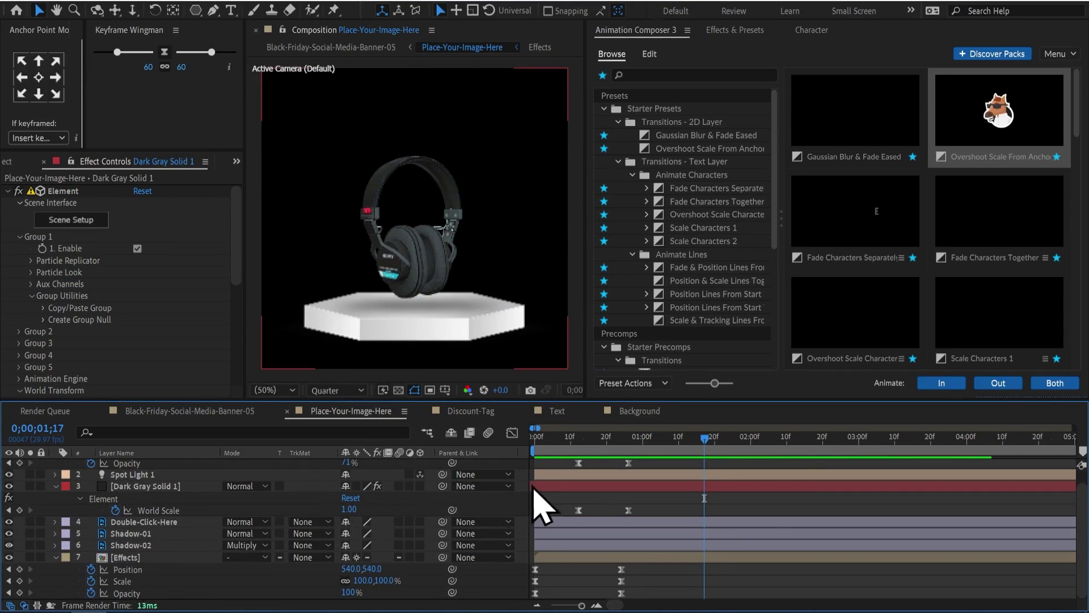
Parent Dark Gray Solid 1 and Shape Layer 1 to 7. Effects and preview the result.
{"action": "left_click_drag", "start_coordinate": [443, 486], "coordinate": [125, 557]}
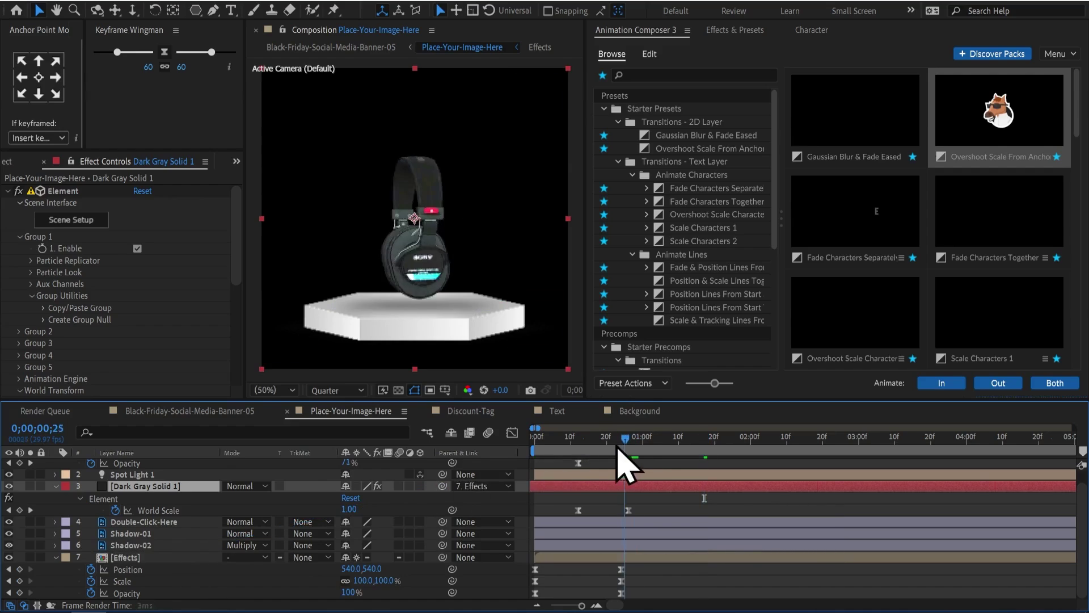
{"action": "key", "text": "Home"}
{"action": "left_click_drag", "start_coordinate": [535, 471], "coordinate": [716, 468]}
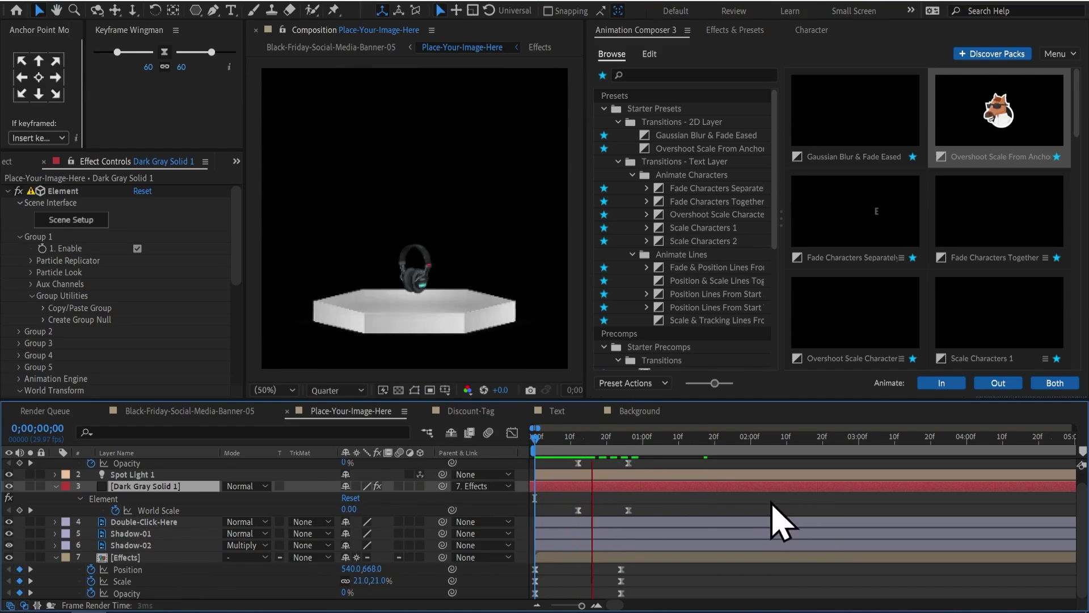
{"action": "scroll", "coordinate": [274, 448], "scroll_direction": "up", "scroll_amount": 1}
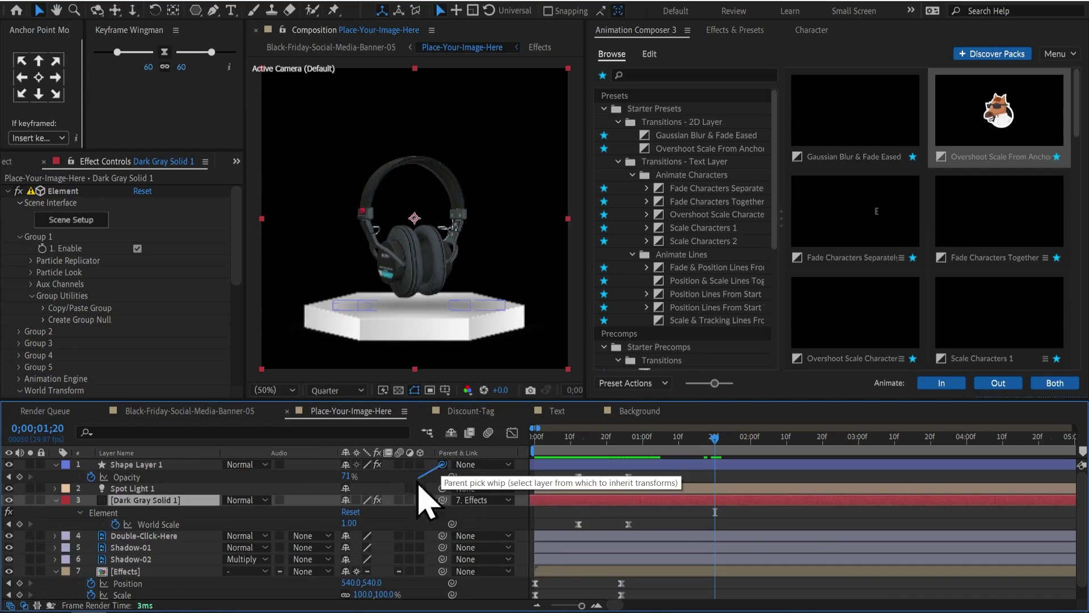
{"action": "left_click", "coordinate": [601, 449]}
{"action": "key", "text": "space"}
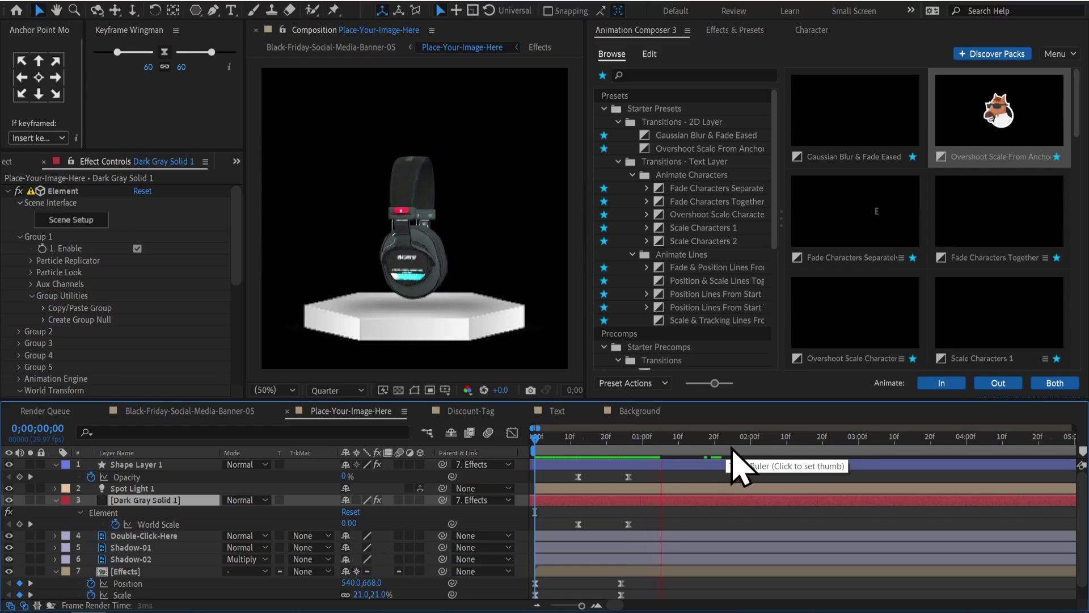
{"action": "key", "text": "space"}
{"action": "key", "text": "space"}
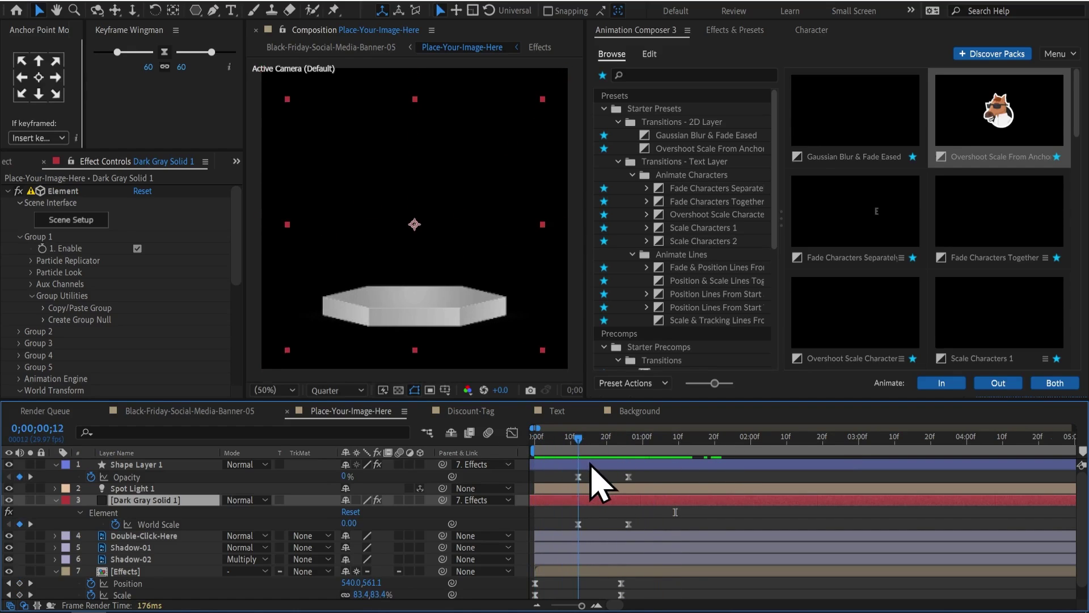
Split Shape Layer 1 at its 0;00;00;26 keyframe.
{"action": "left_click", "coordinate": [590, 465]}
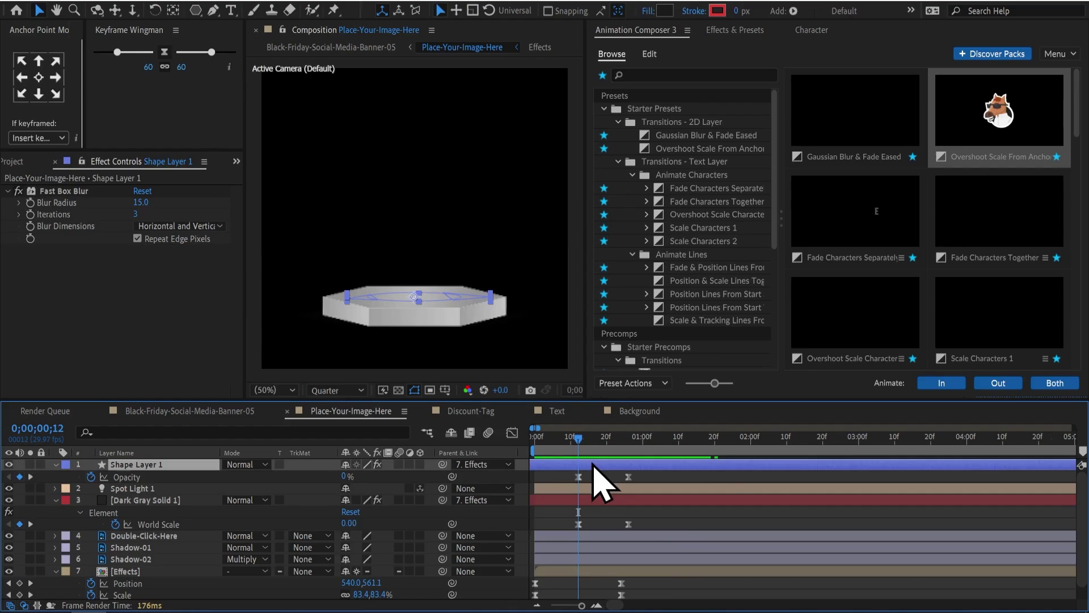
{"action": "key", "text": "k"}
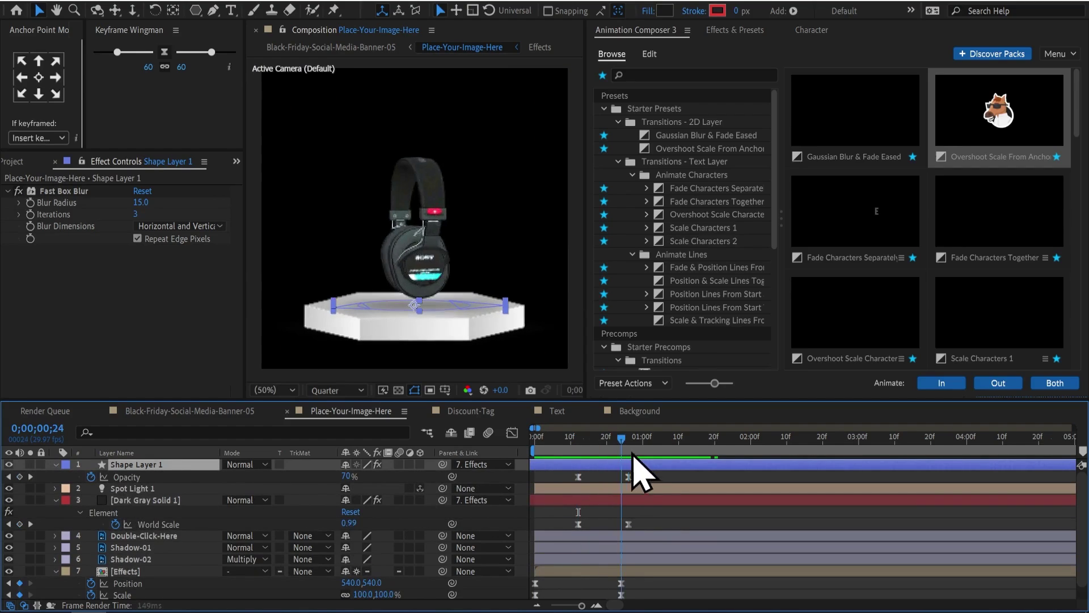
{"action": "key", "text": "ctrl+shift+d"}
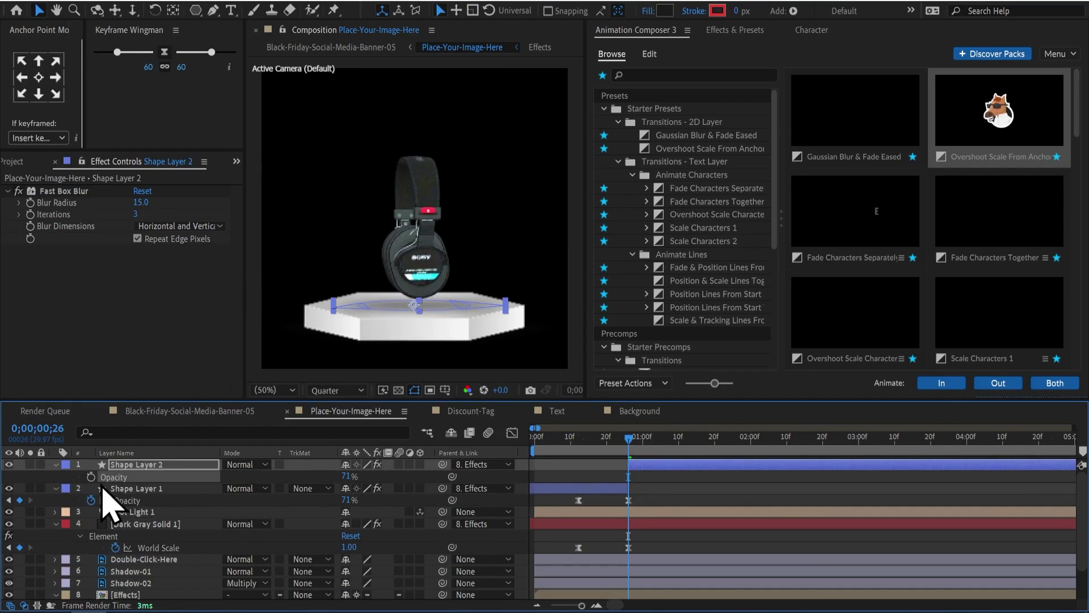
Add a wiggle expression to Shape Layer 2's Opacity and preview the flicker.
{"action": "left_click", "coordinate": [91, 476], "text": "alt"}
{"action": "type", "text": "wiggle(10,1"}
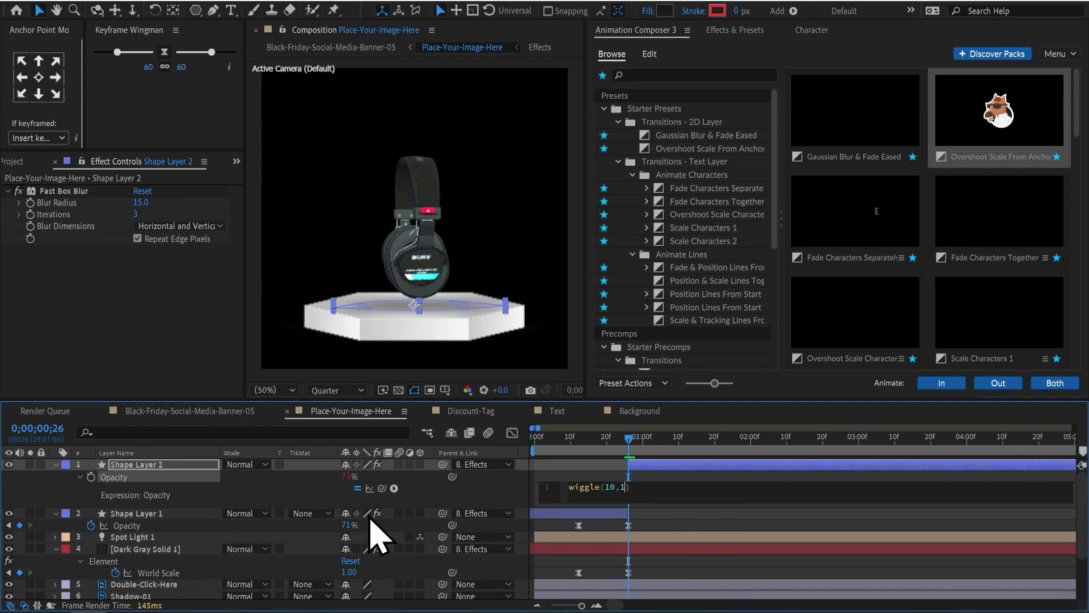
{"action": "type", "text": "00"}
{"action": "left_click", "coordinate": [516, 450]}
{"action": "key", "text": "space"}
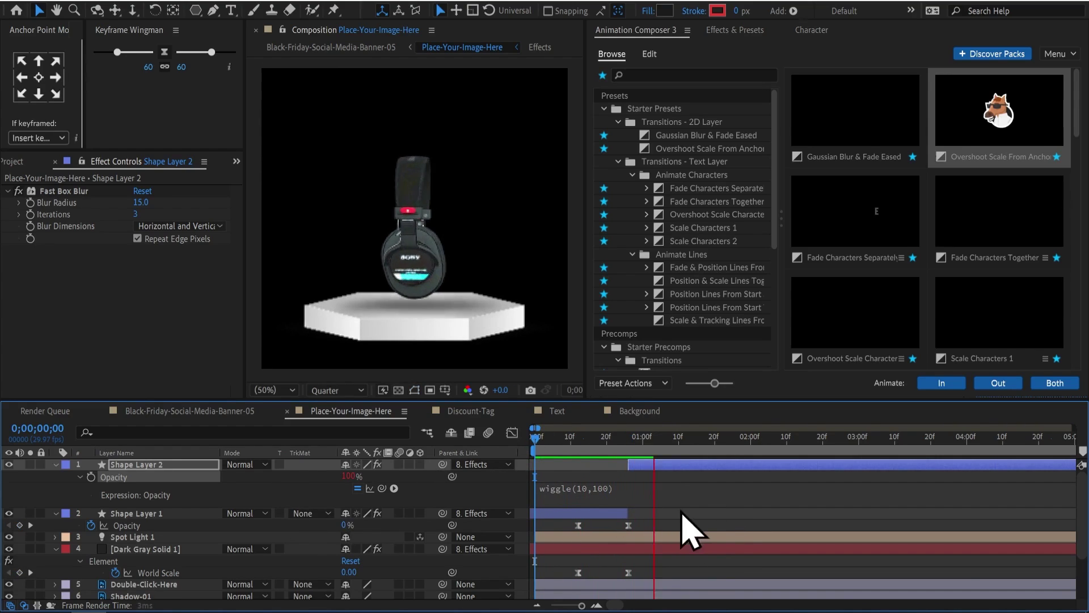
Change the expression to wiggle(50,100), preview it, then remove it so Opacity holds at 71%.
{"action": "left_click", "coordinate": [540, 497]}
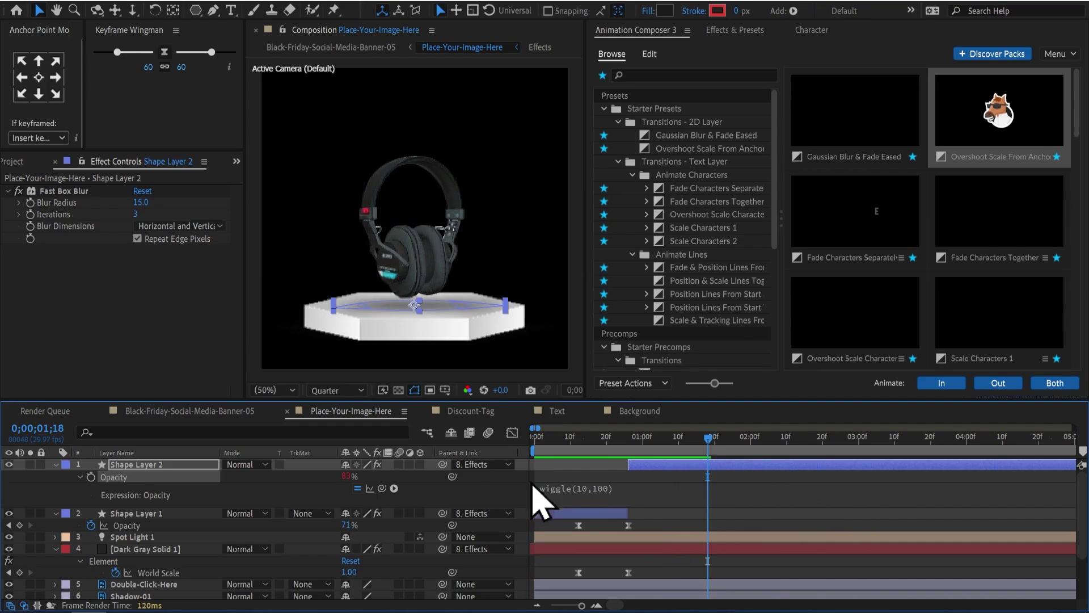
{"action": "left_click", "coordinate": [545, 490]}
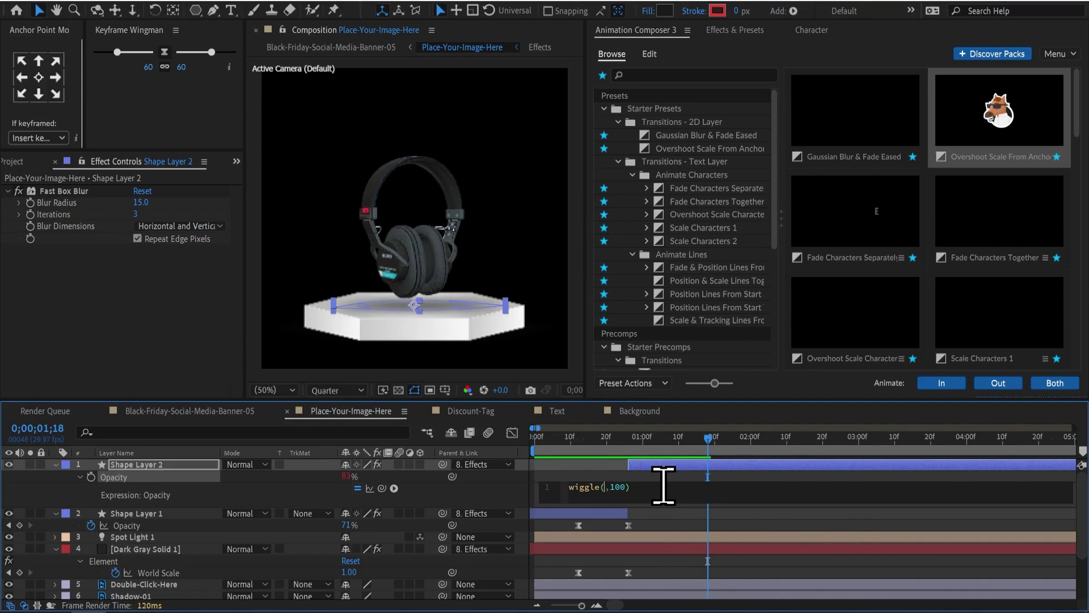
{"action": "type", "text": "50"}
{"action": "left_click", "coordinate": [596, 463]}
{"action": "key", "text": "space"}
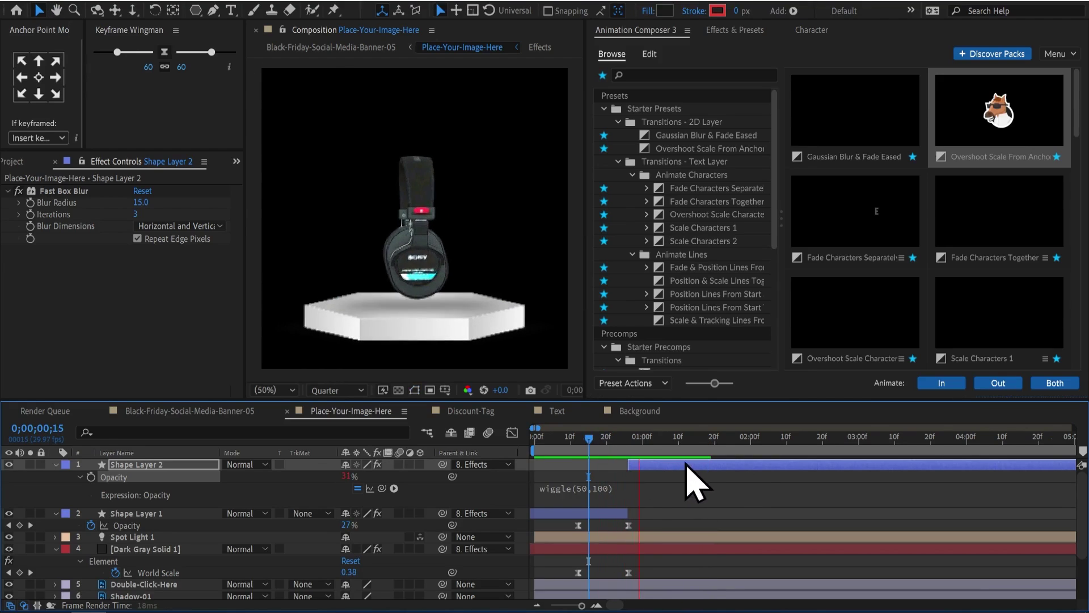
{"action": "key", "text": "space"}
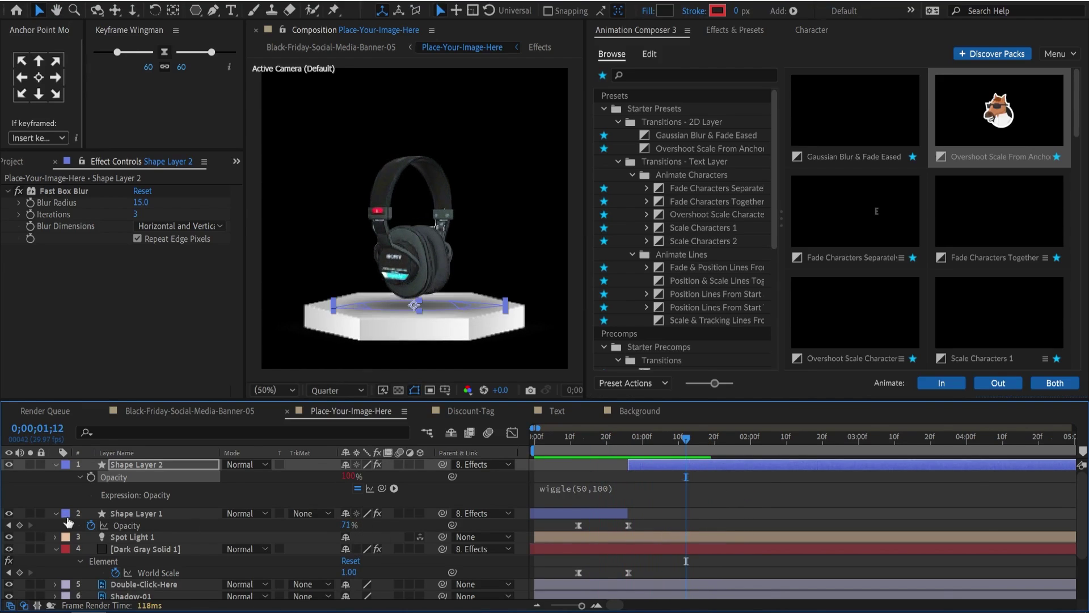
{"action": "left_click", "coordinate": [91, 476], "text": "alt"}
{"action": "left_click", "coordinate": [628, 440], "text": "shift"}
Add Opacity and Scale keyframes to Shape Layer 2 at frame 26.
{"action": "key", "text": "alt+shift+t"}
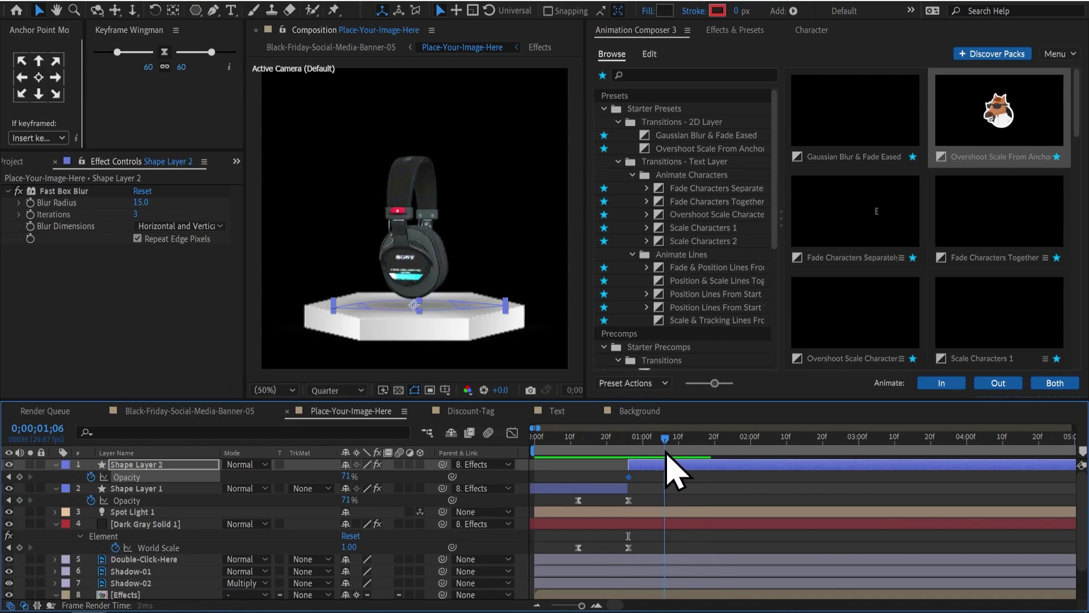
{"action": "mouse_move", "coordinate": [629, 488]}
{"action": "left_mouse_down"}
{"action": "mouse_move", "coordinate": [595, 485]}
{"action": "mouse_move", "coordinate": [632, 487]}
{"action": "left_mouse_up"}
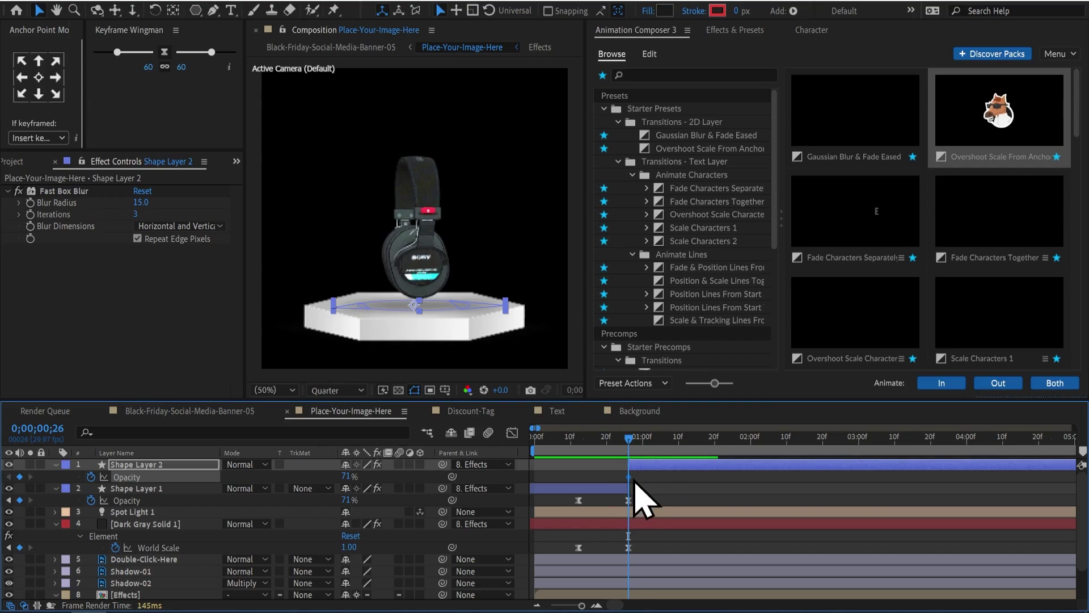
{"action": "key", "text": "alt+shift+s"}
{"action": "left_click_drag", "start_coordinate": [647, 446], "coordinate": [668, 448]}
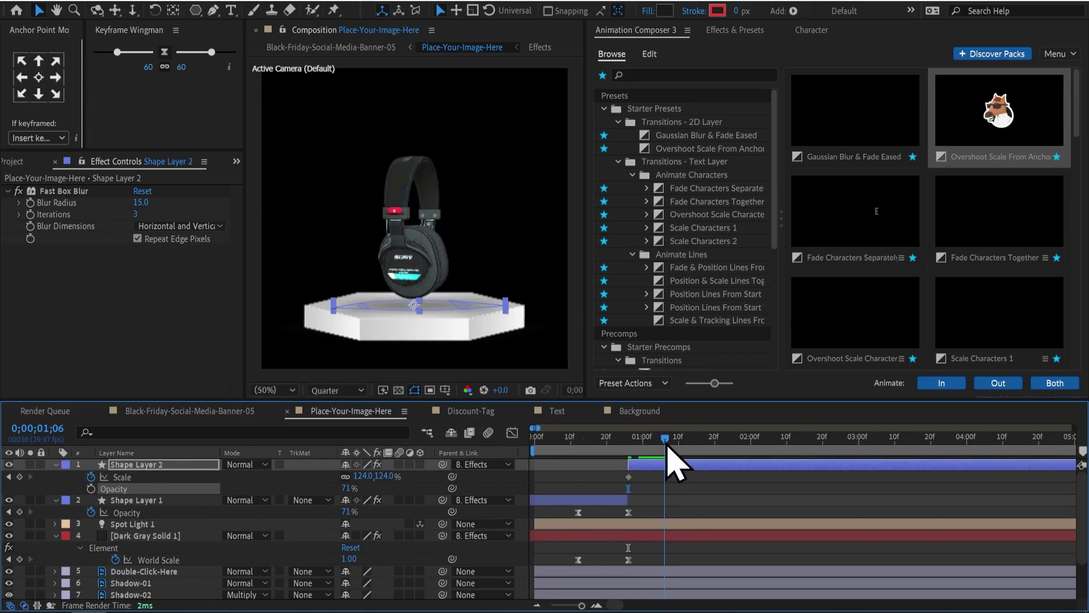
{"action": "left_click", "coordinate": [630, 438]}
Narrow Shape Layer 1's horizontal Scale to 66.8%, returning to full size around one second.
{"action": "left_click", "coordinate": [626, 500]}
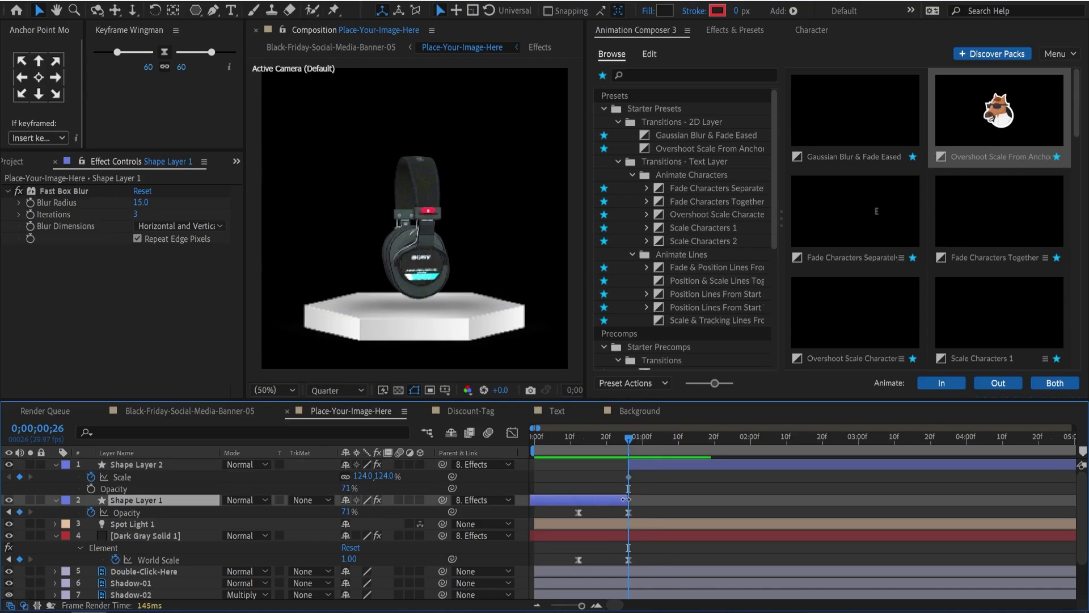
{"action": "key", "text": "ctrl+v"}
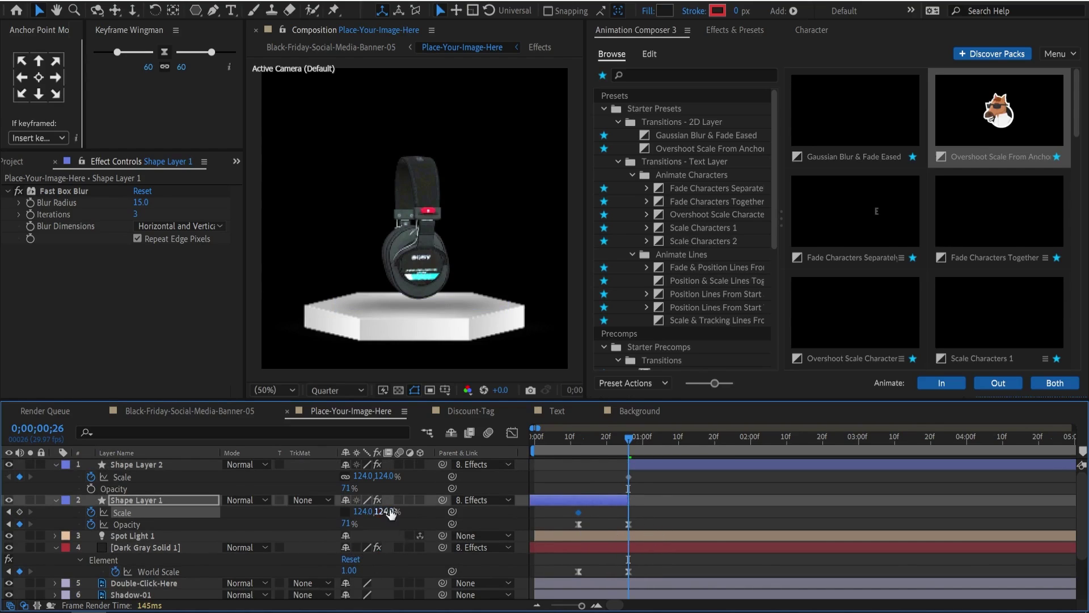
{"action": "left_click_drag", "start_coordinate": [505, 306], "coordinate": [473, 311]}
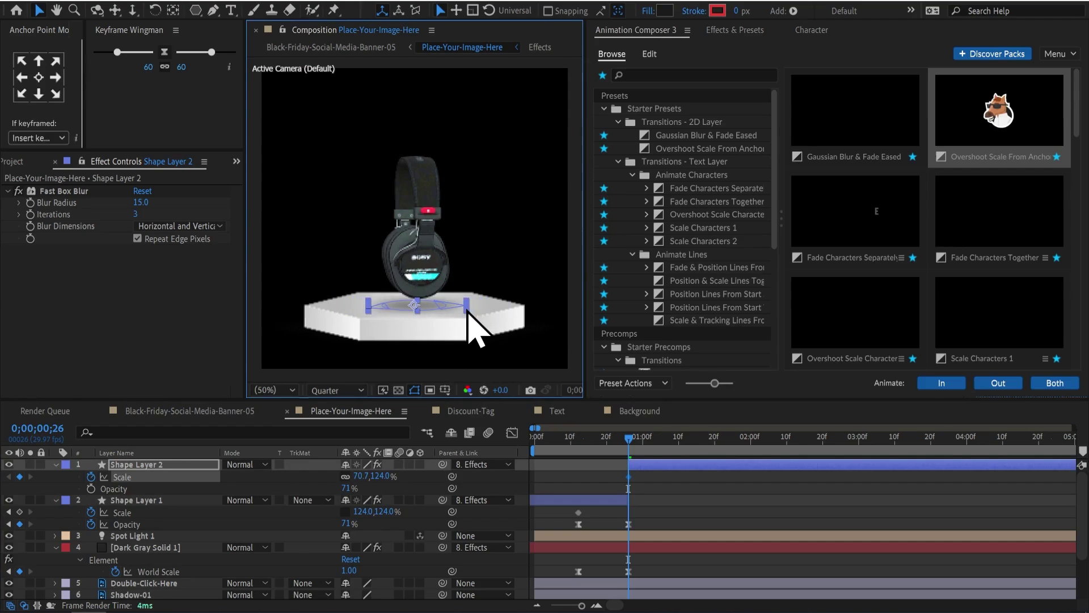
{"action": "left_click", "coordinate": [607, 522]}
{"action": "left_click_drag", "start_coordinate": [630, 445], "coordinate": [722, 449]}
{"action": "left_click", "coordinate": [579, 513]}
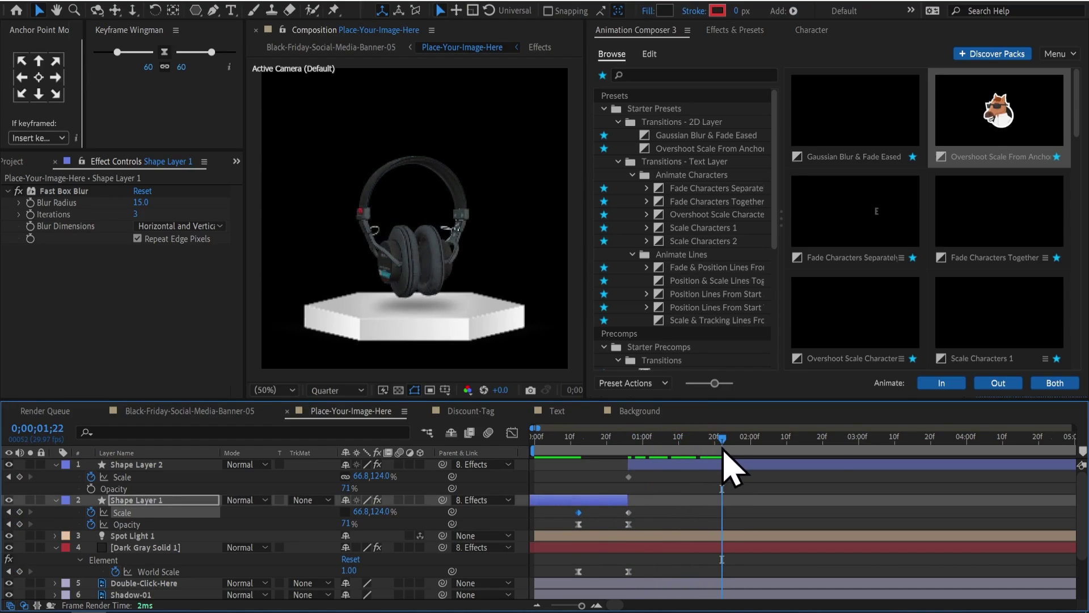
{"action": "left_click", "coordinate": [725, 465]}
{"action": "key", "text": "ctrl+v"}
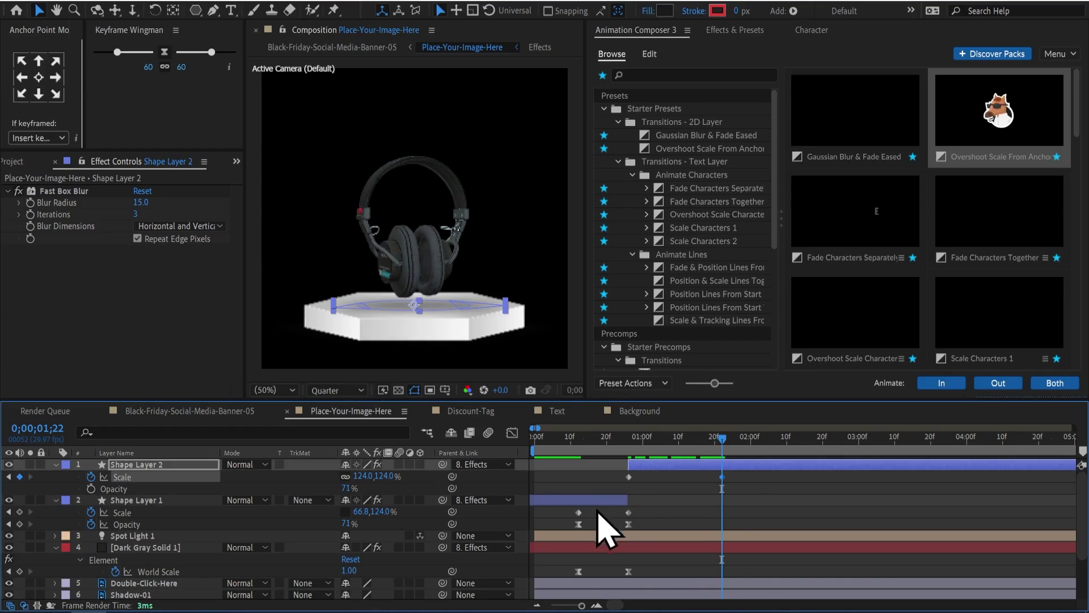
Copy Shape Layer 1's keyframes and paste them onto Shape Layer 2 at frame 12.
{"action": "key", "text": "u"}
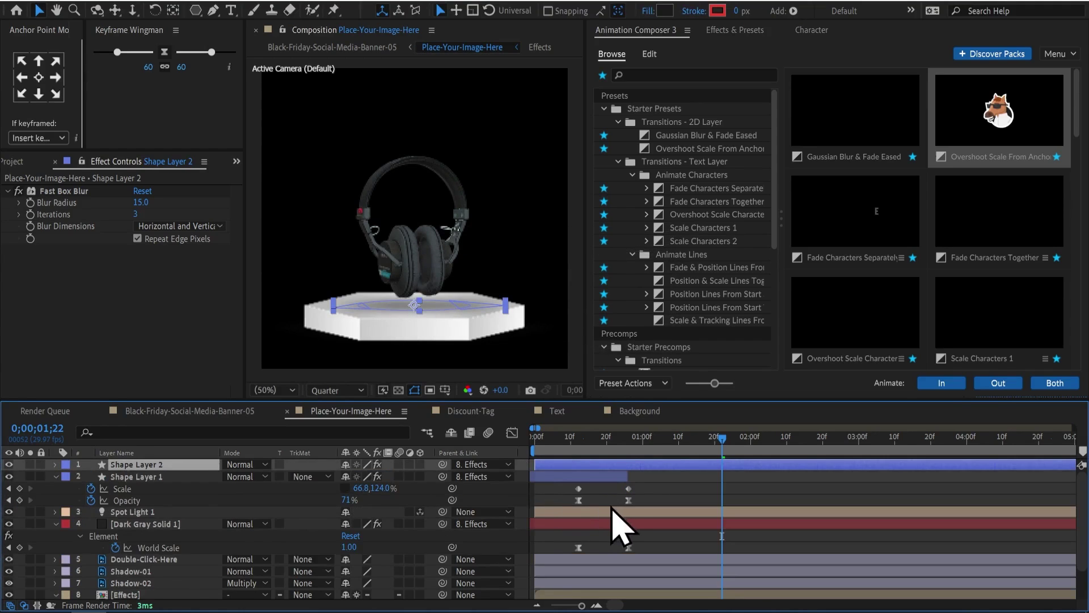
{"action": "left_click_drag", "start_coordinate": [638, 495], "coordinate": [570, 517]}
{"action": "key", "text": "j"}
{"action": "key", "text": "j"}
{"action": "key", "text": "ctrl+c"}
{"action": "left_click", "coordinate": [601, 464]}
{"action": "key", "text": "ctrl+v"}
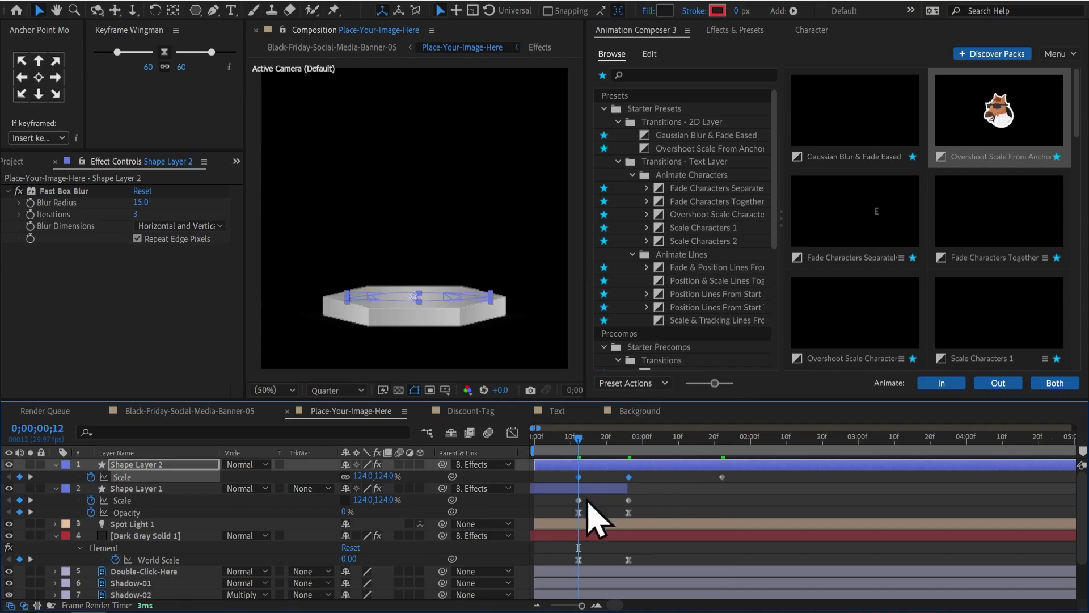
Hide Shape Layer 1 and preview Shape Layer 2's animation with the timeline zoomed to seconds.
{"action": "key", "text": "u"}
{"action": "left_click", "coordinate": [9, 500]}
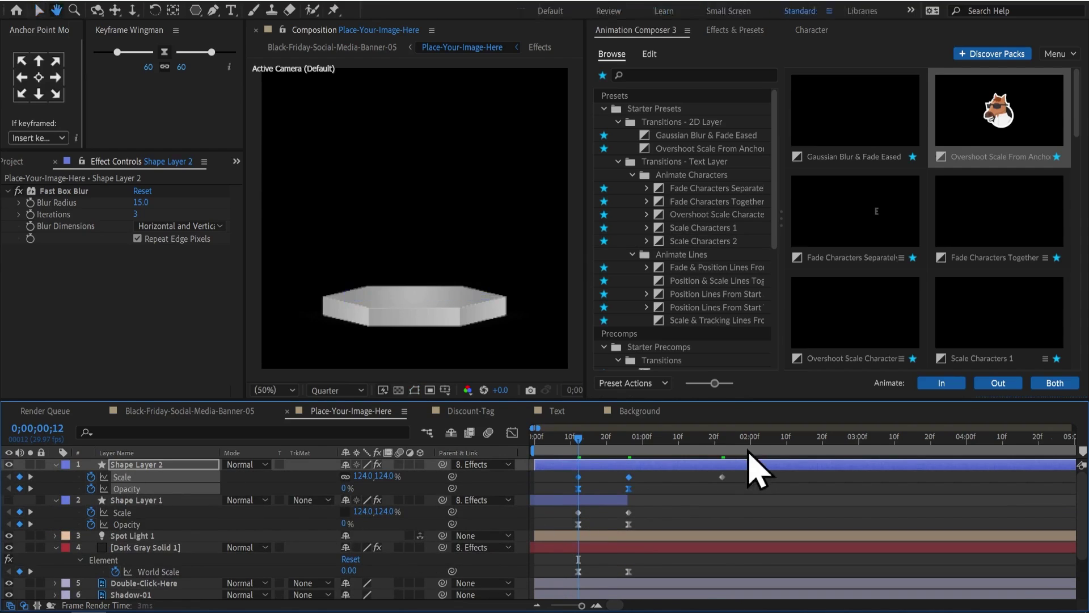
{"action": "key", "text": "space"}
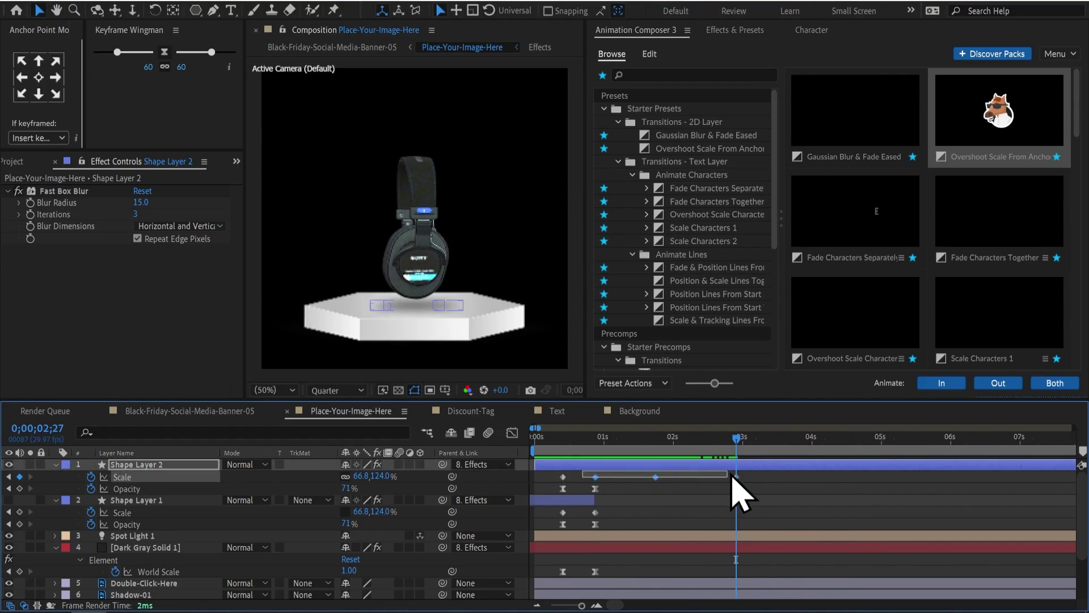
{"action": "key", "text": "minus"}
{"action": "key", "text": "space"}
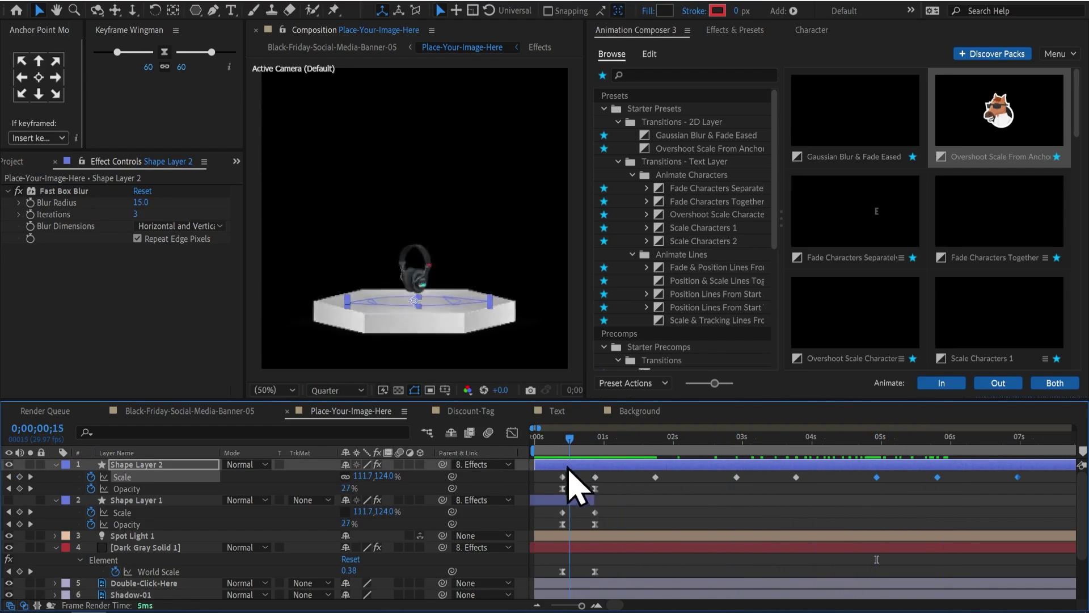
{"action": "key", "text": "F2"}
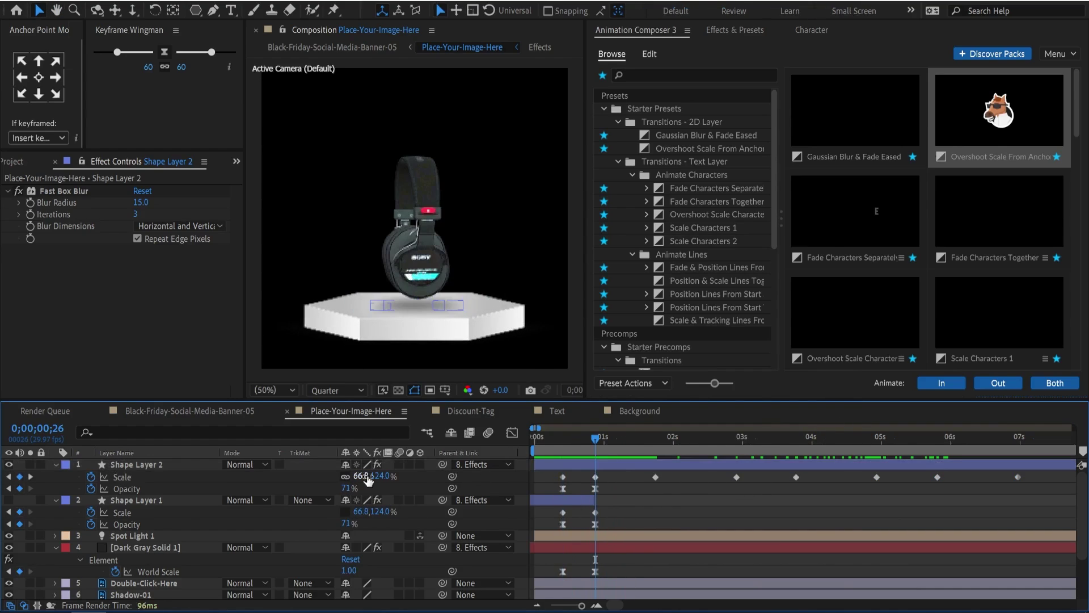
Set Shape Layer 2's Scale to 86.8% and review its keyframes through 7 seconds.
{"action": "left_click_drag", "start_coordinate": [362, 477], "coordinate": [373, 476]}
{"action": "key", "text": "F2"}
{"action": "key", "text": "space"}
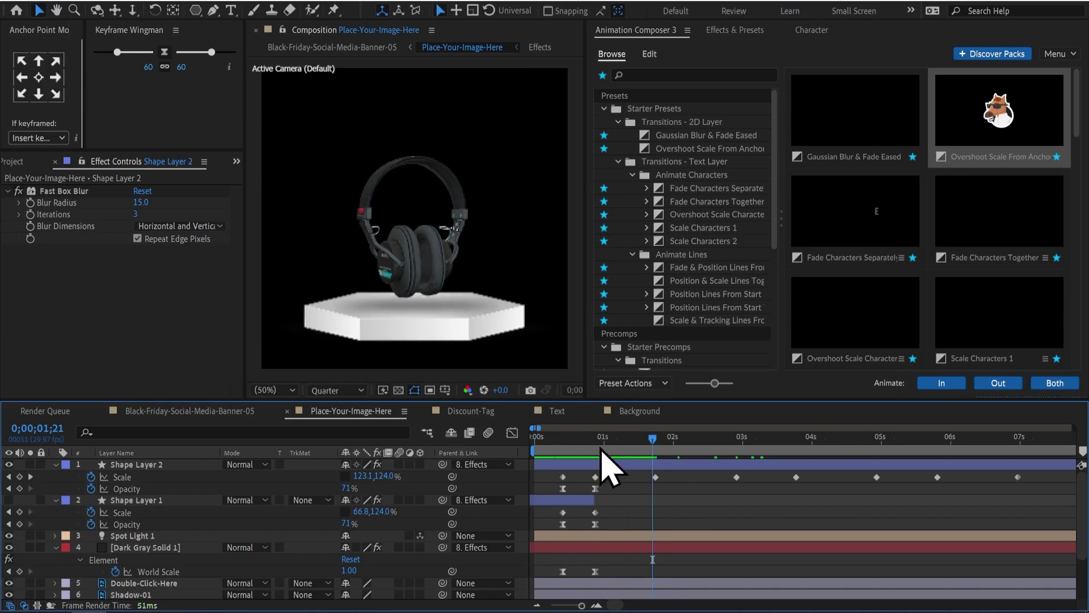
{"action": "left_click", "coordinate": [736, 447]}
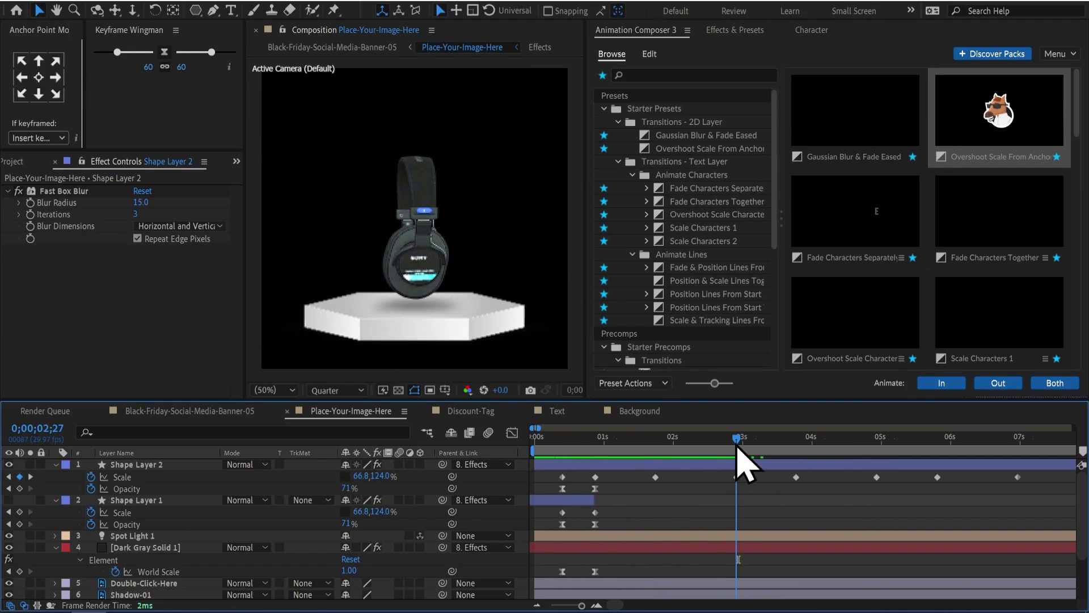
{"action": "left_click", "coordinate": [563, 477]}
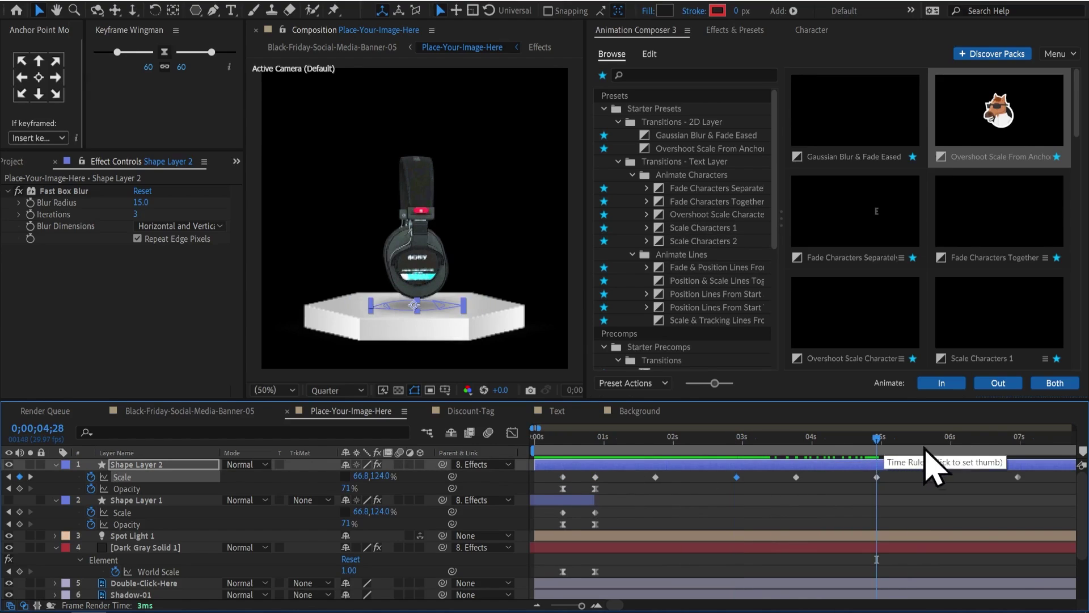
{"action": "left_click", "coordinate": [1018, 477]}
Return to the Black-Friday-Social-Media-Banner-05 composition at its start.
{"action": "scroll", "coordinate": [942, 516], "scroll_direction": "right", "scroll_amount": 3}
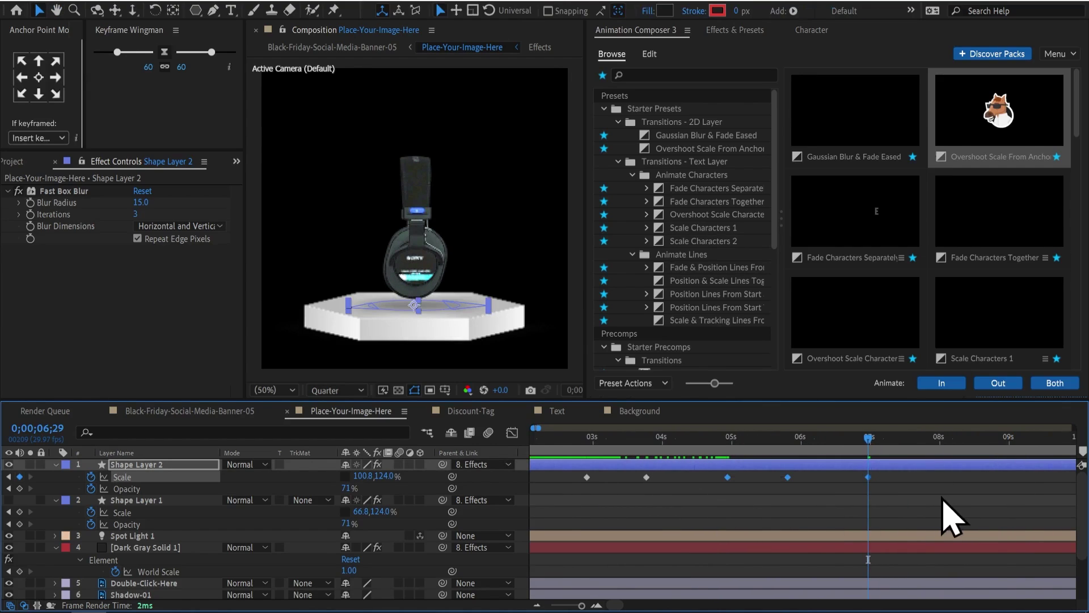
{"action": "scroll", "coordinate": [907, 499], "scroll_direction": "down", "scroll_amount": 5}
{"action": "left_click", "coordinate": [923, 440]}
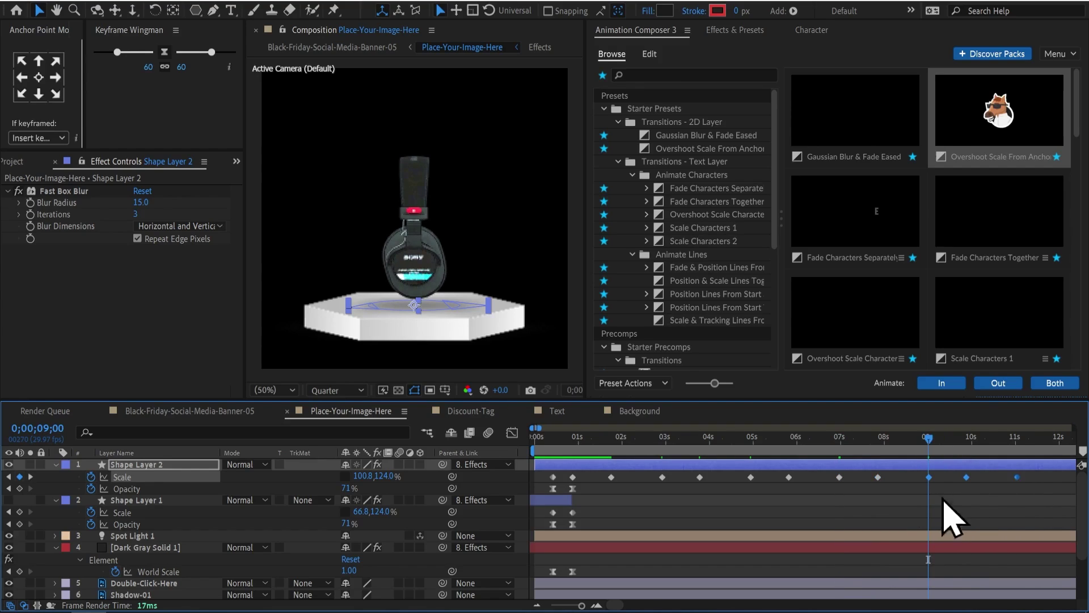
{"action": "left_click", "coordinate": [332, 47]}
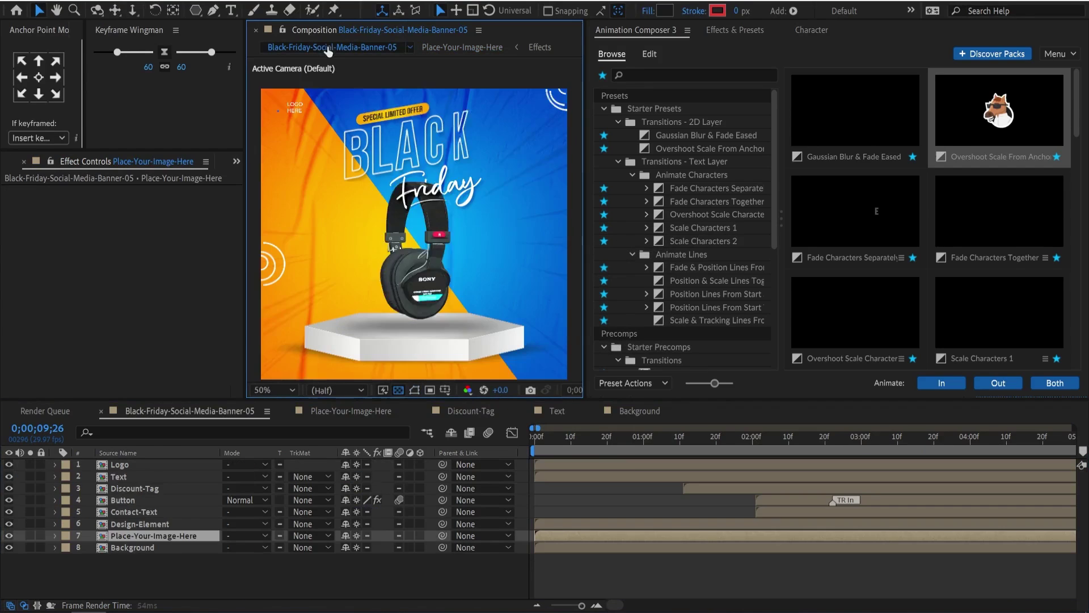
{"action": "key", "text": "Home"}
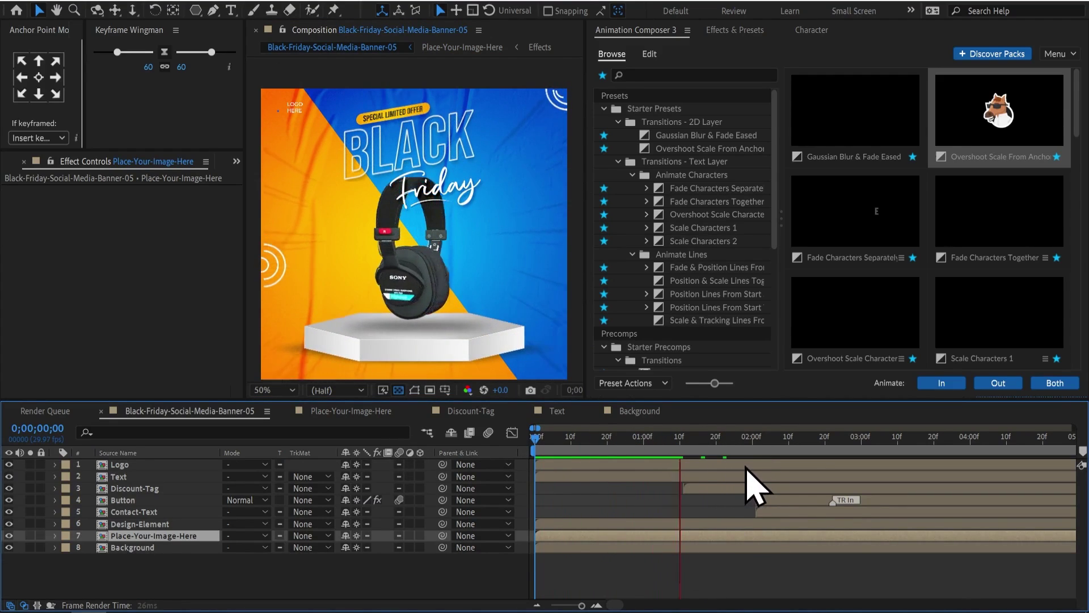
Hide the Logo layer in the banner composition.
{"action": "key", "text": "space"}
{"action": "left_click", "coordinate": [482, 593]}
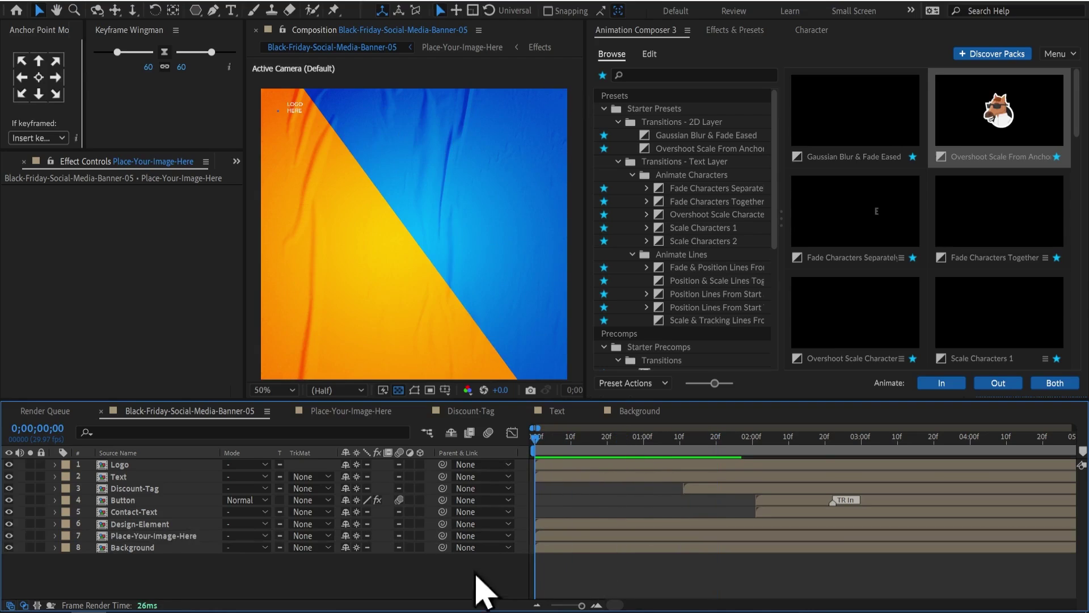
{"action": "left_click", "coordinate": [176, 464]}
{"action": "left_click", "coordinate": [9, 464]}
{"action": "left_click", "coordinate": [222, 589]}
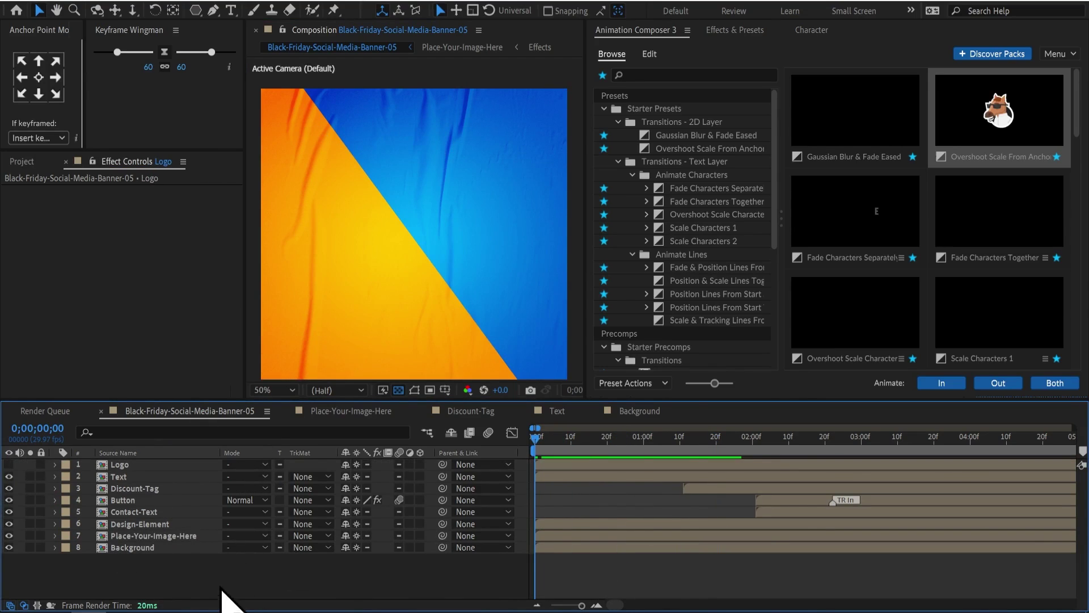
Preview the banner intro animation three times without the logo.
{"action": "key", "text": "space"}
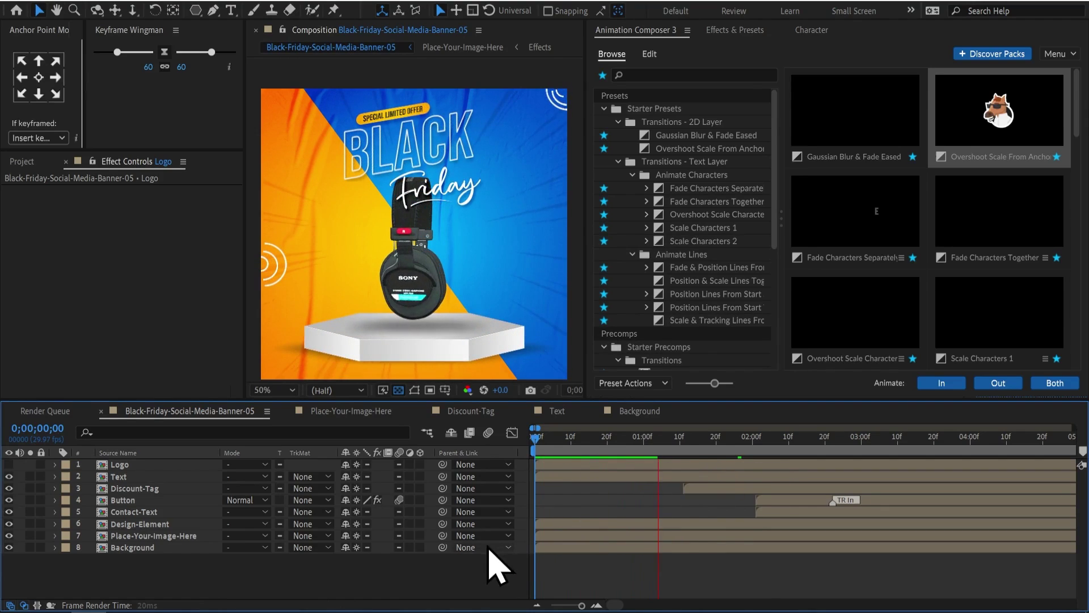
{"action": "key", "text": "space"}
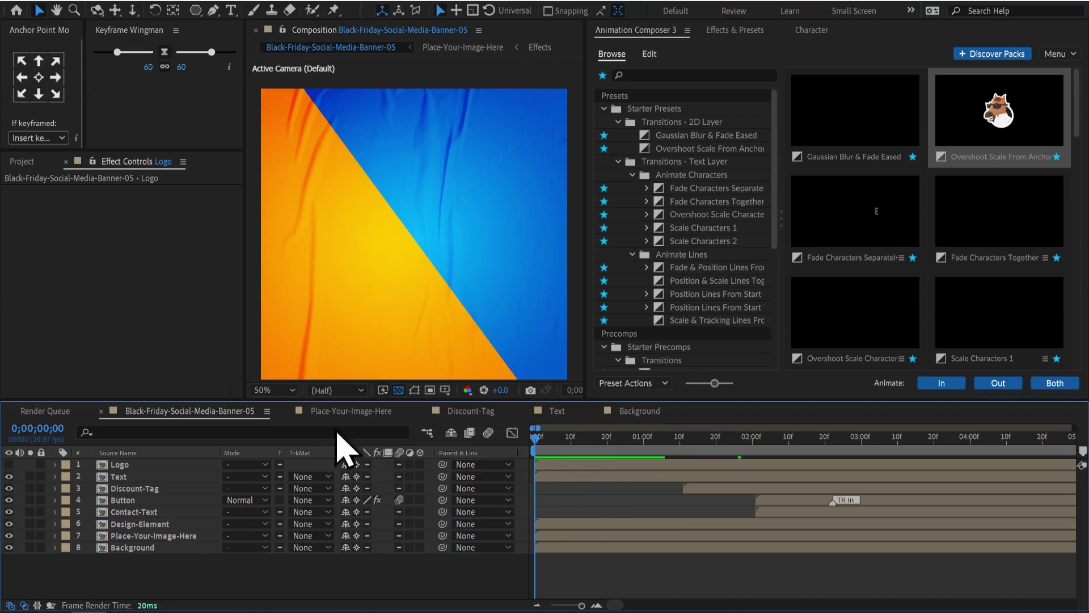
{"action": "key", "text": "space"}
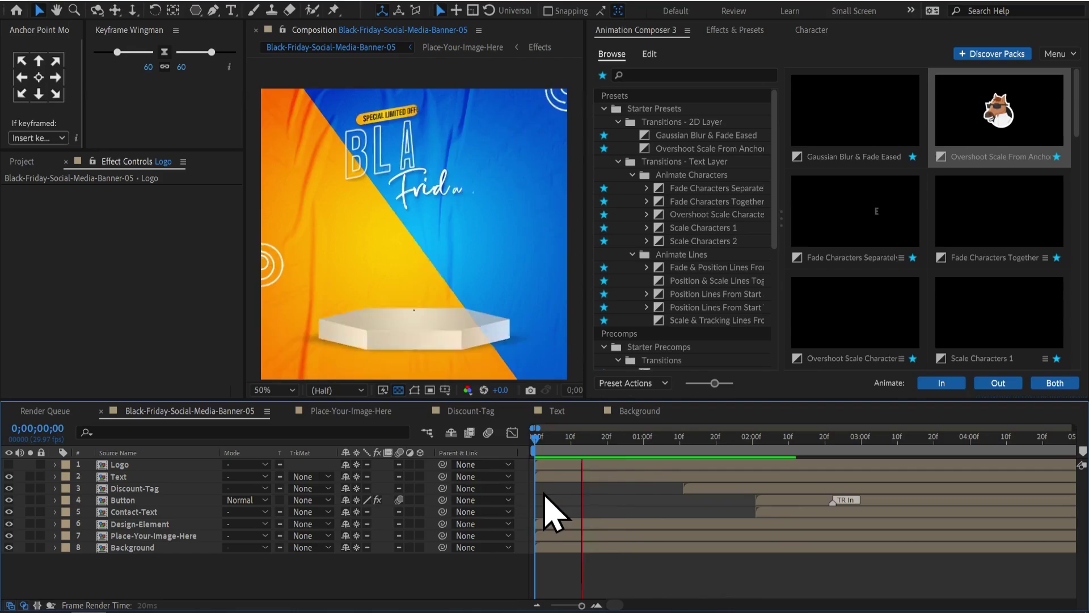
{"action": "key", "text": "space"}
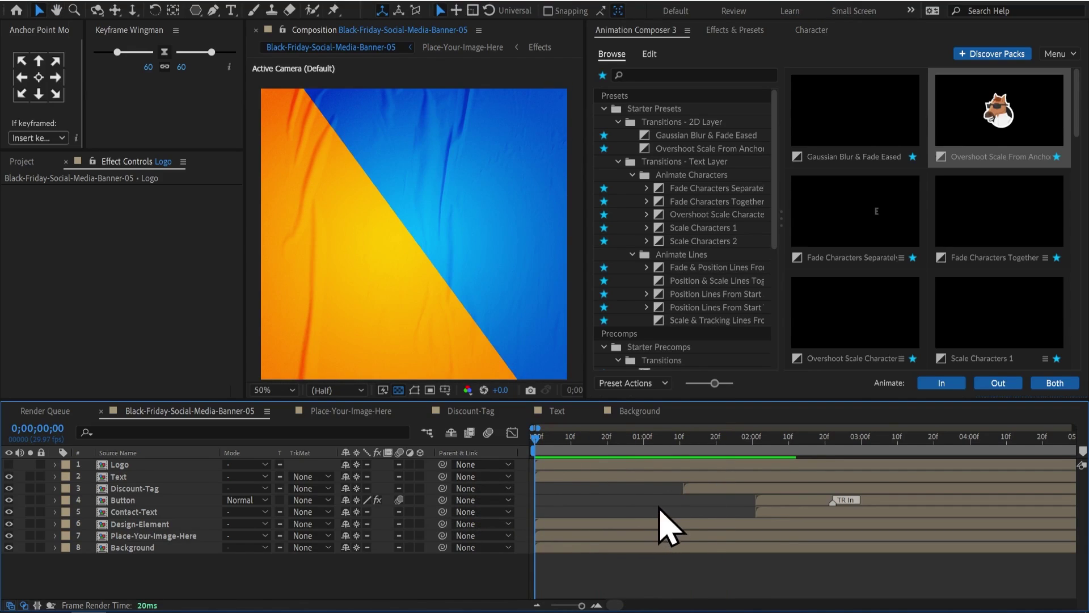
{"action": "key", "text": "space"}
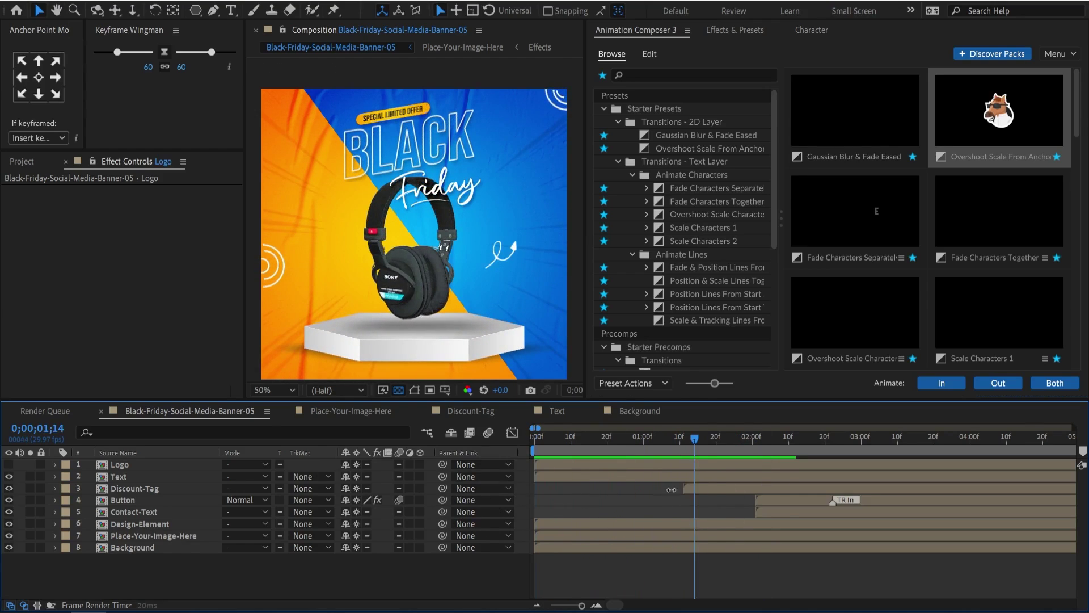
{"action": "key", "text": "space"}
{"action": "key", "text": "space"}
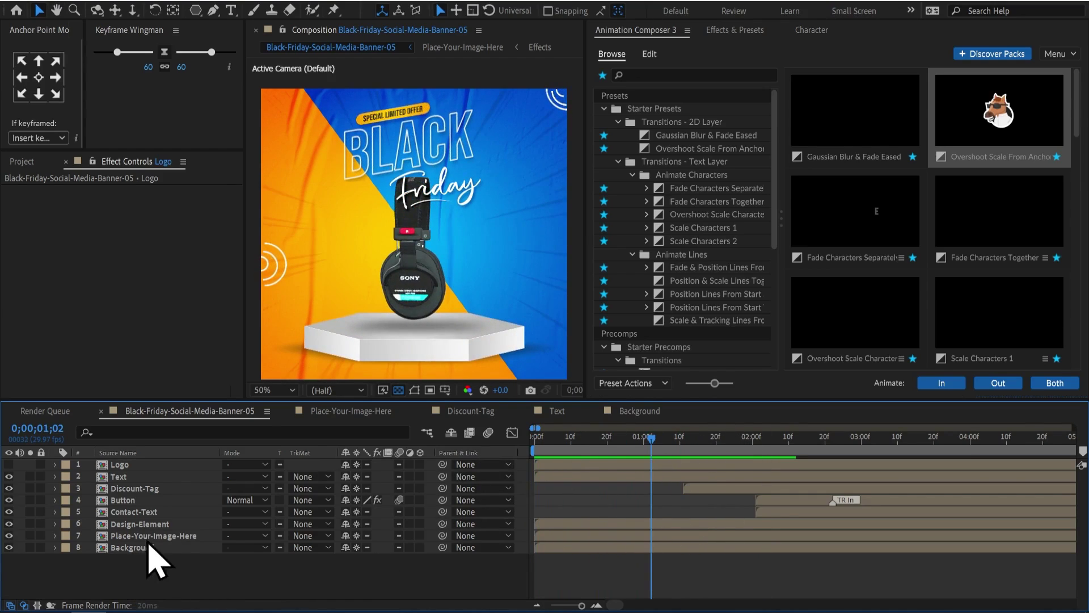
{"action": "double_click", "coordinate": [148, 539]}
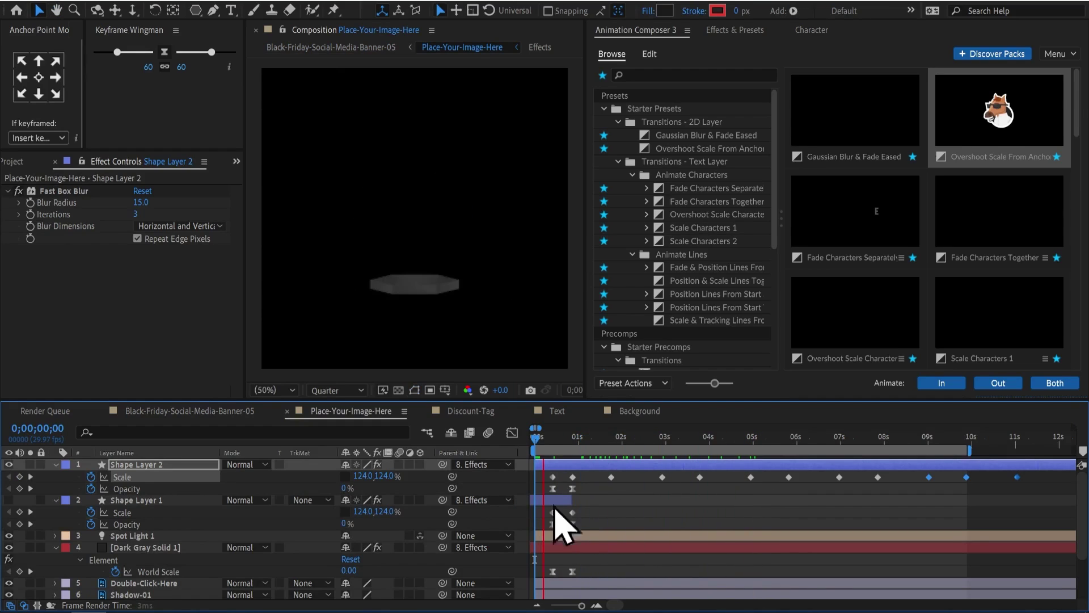
{"action": "key", "text": "space"}
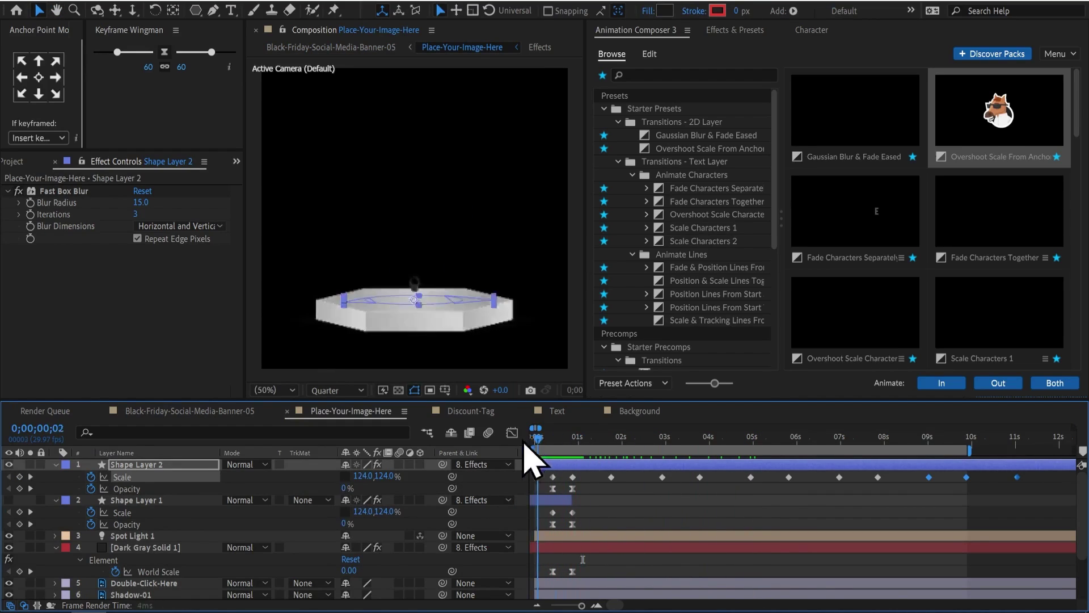
{"action": "key", "text": "shift+comma"}
{"action": "left_click_drag", "start_coordinate": [610, 454], "coordinate": [527, 448]}
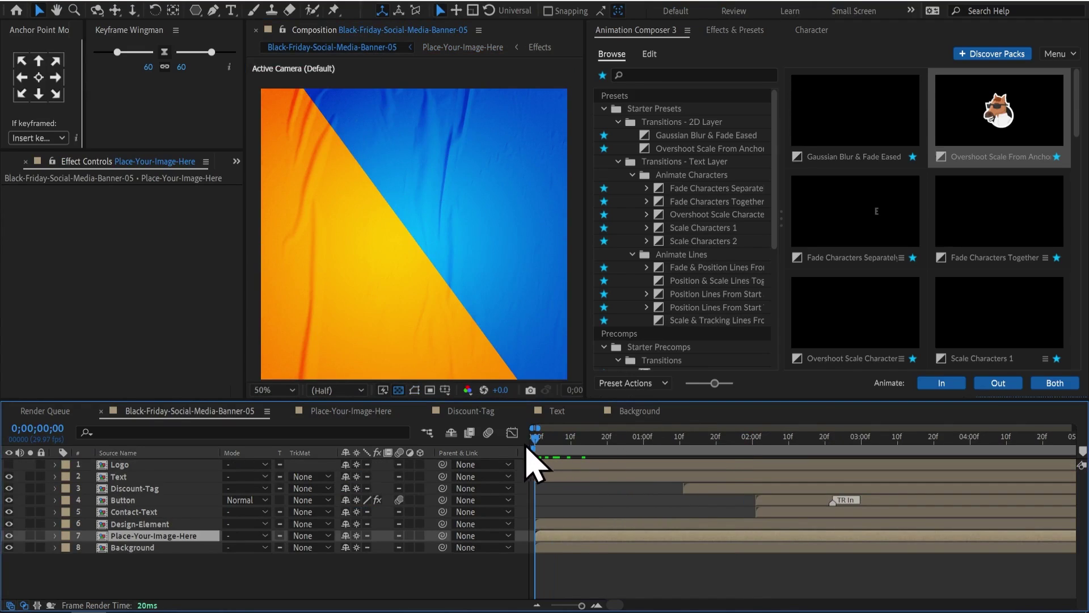
{"action": "key", "text": "space"}
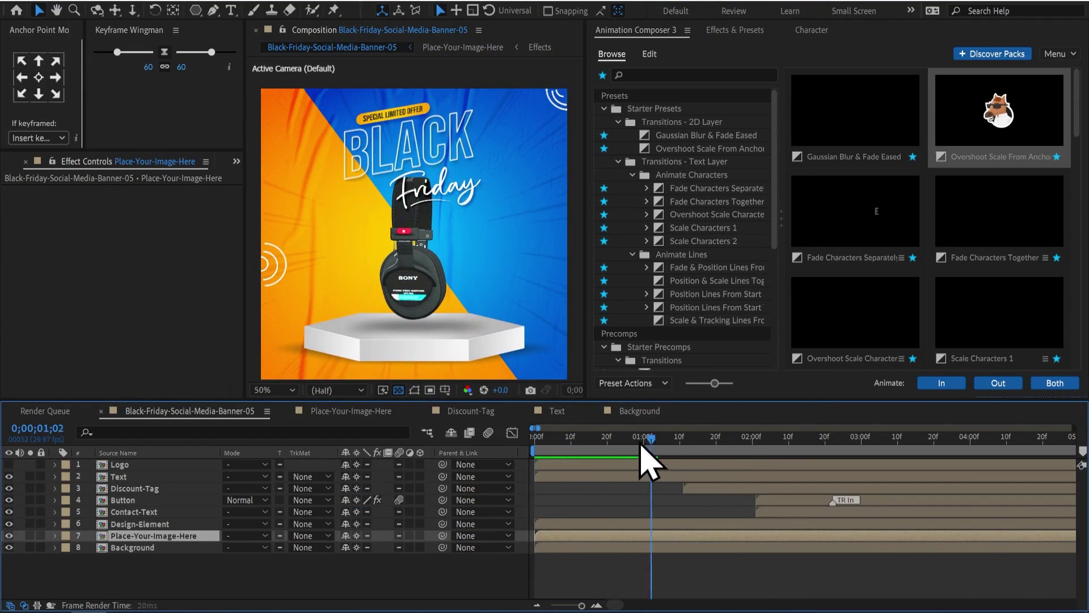
{"action": "key", "text": "Home"}
{"action": "key", "text": "space"}
{"action": "key", "text": "semicolon"}
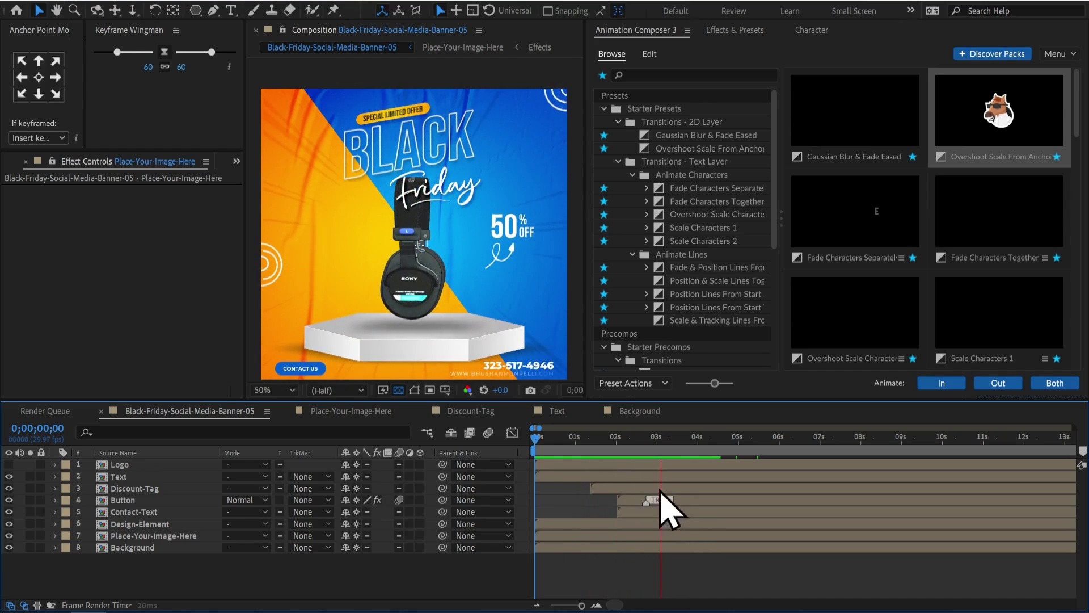
{"action": "key", "text": "space"}
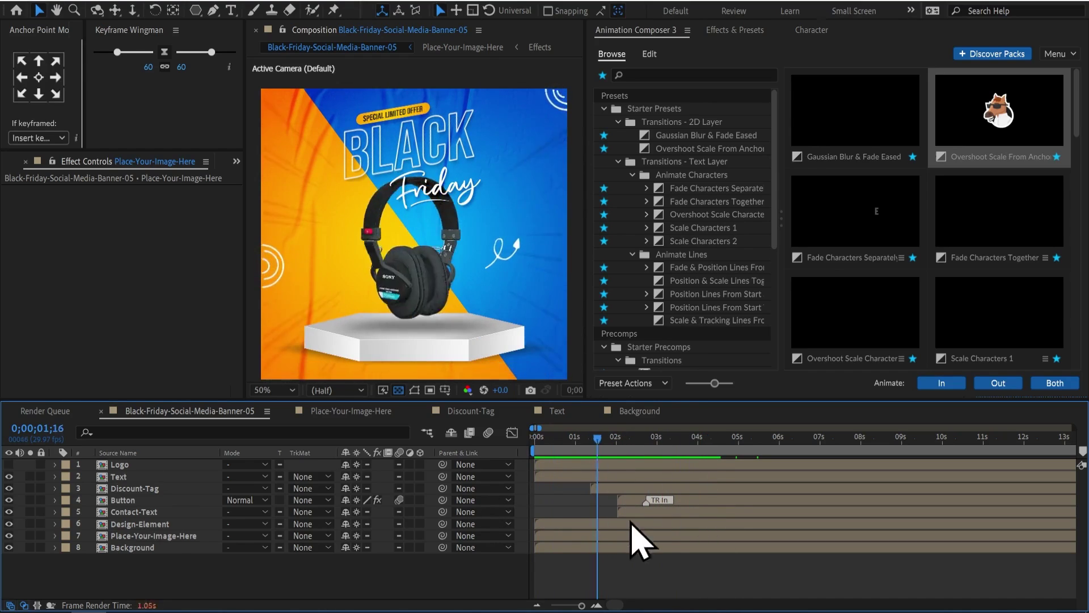
Move the 50% OFF tag slightly left, then up and right at 0;00;04;07.
{"action": "left_click", "coordinate": [506, 324]}
{"action": "left_click", "coordinate": [628, 500]}
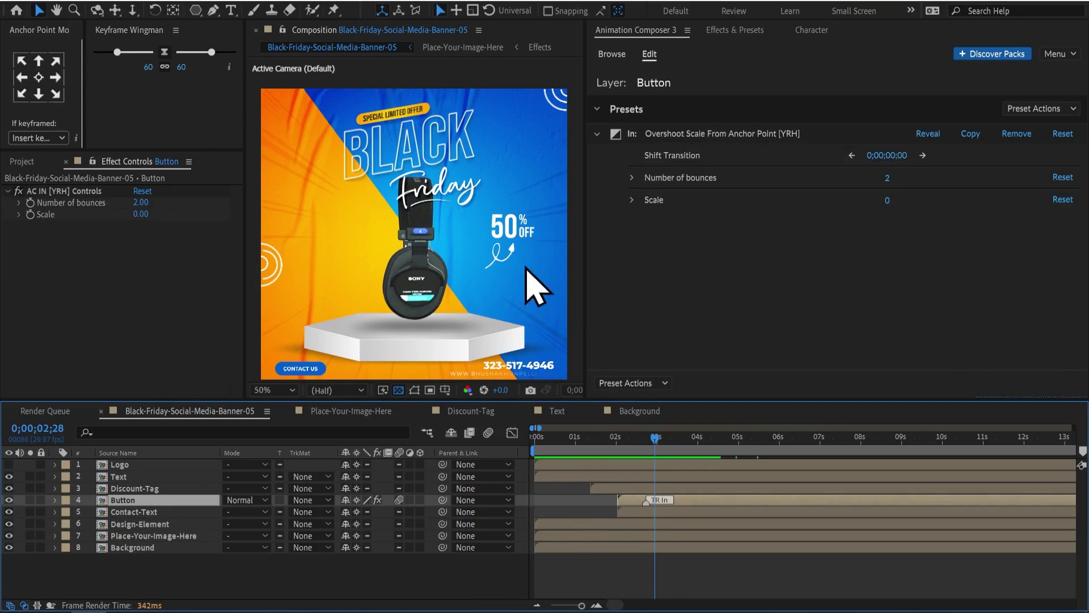
{"action": "left_click", "coordinate": [527, 229]}
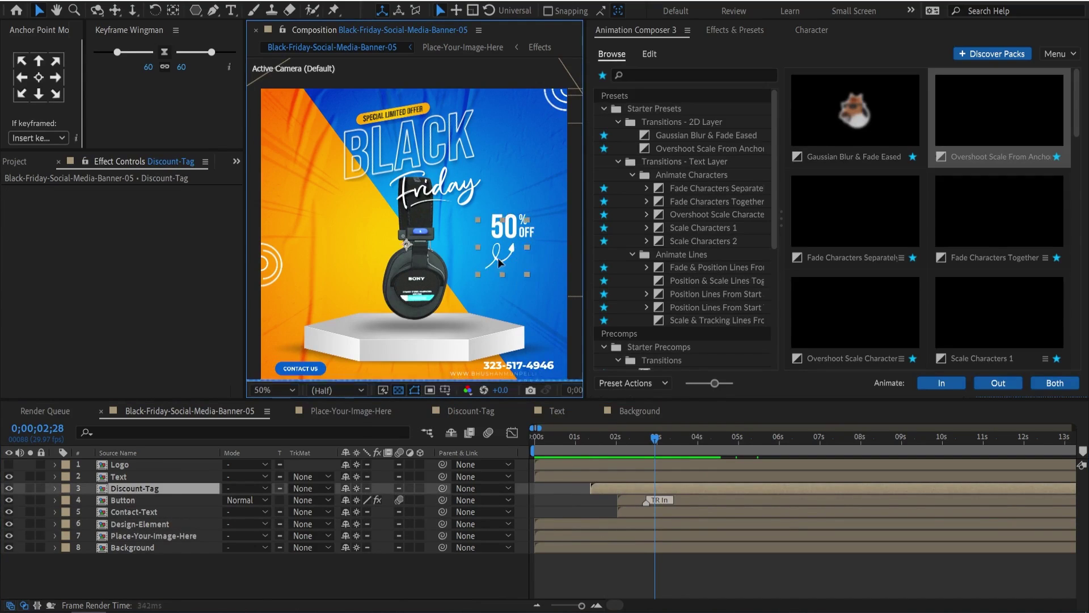
{"action": "left_click_drag", "start_coordinate": [520, 253], "coordinate": [506, 255]}
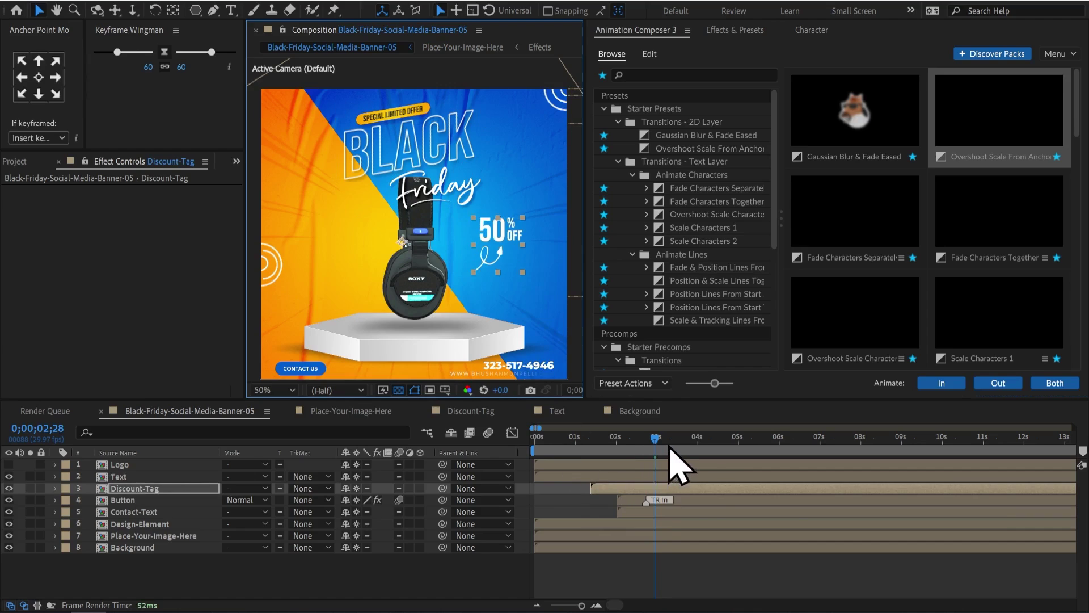
{"action": "left_click_drag", "start_coordinate": [671, 449], "coordinate": [708, 449]}
{"action": "left_click_drag", "start_coordinate": [513, 229], "coordinate": [527, 211]}
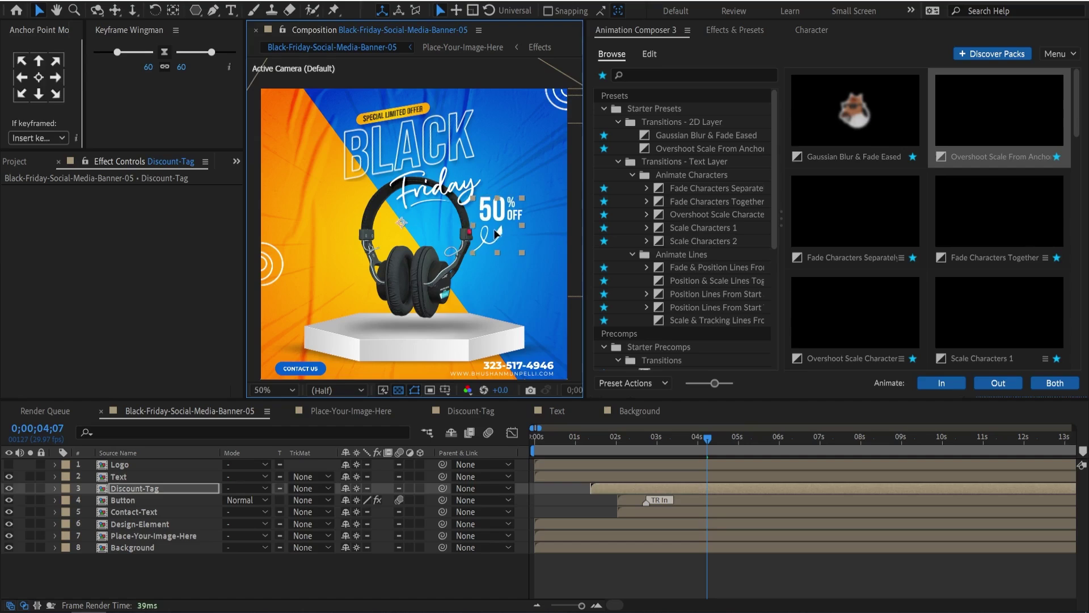
Inspect the Arrow layer's masks inside the Discount-Tag precomp.
{"action": "double_click", "coordinate": [516, 238]}
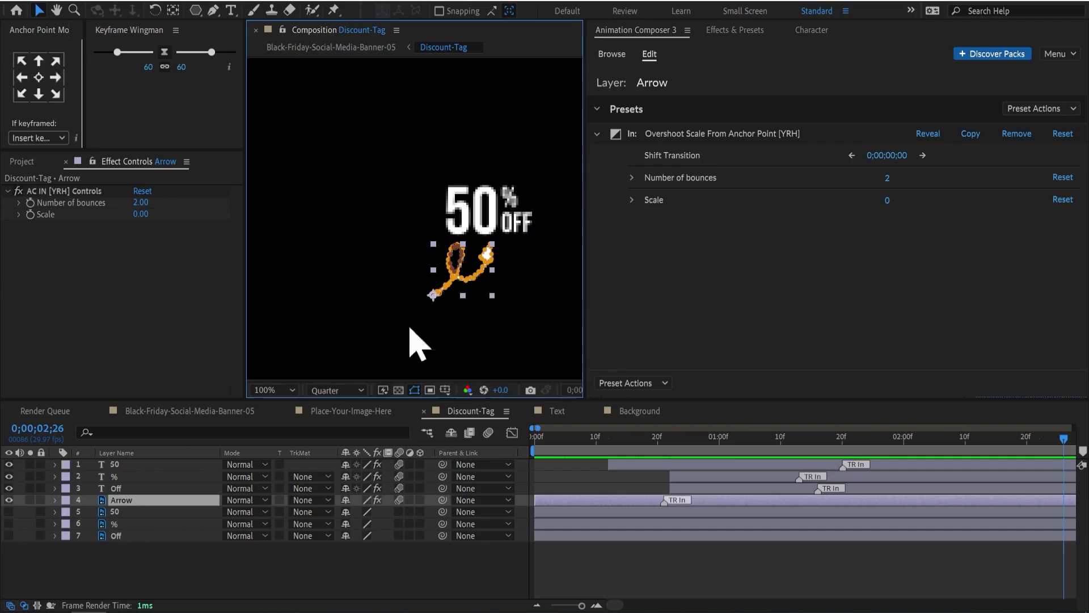
{"action": "key", "text": "m"}
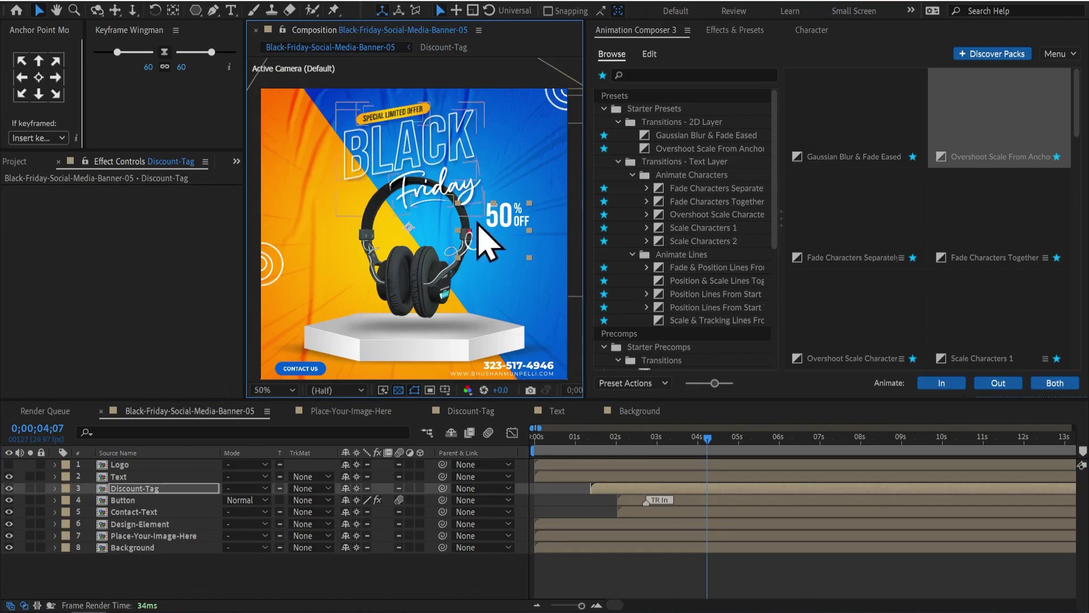
{"action": "left_click", "coordinate": [384, 48]}
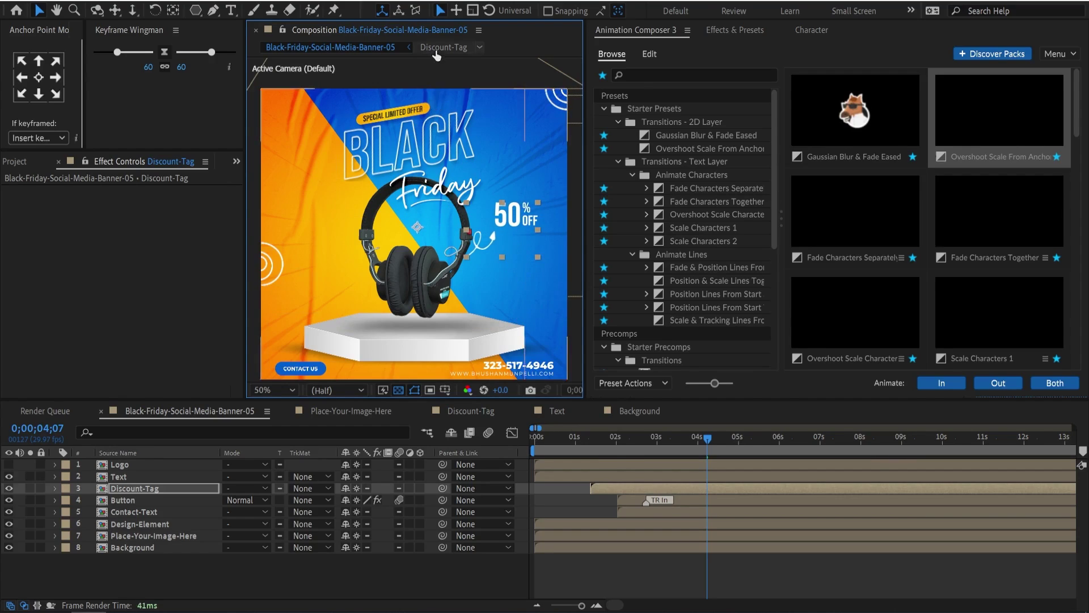
{"action": "double_click", "coordinate": [522, 244]}
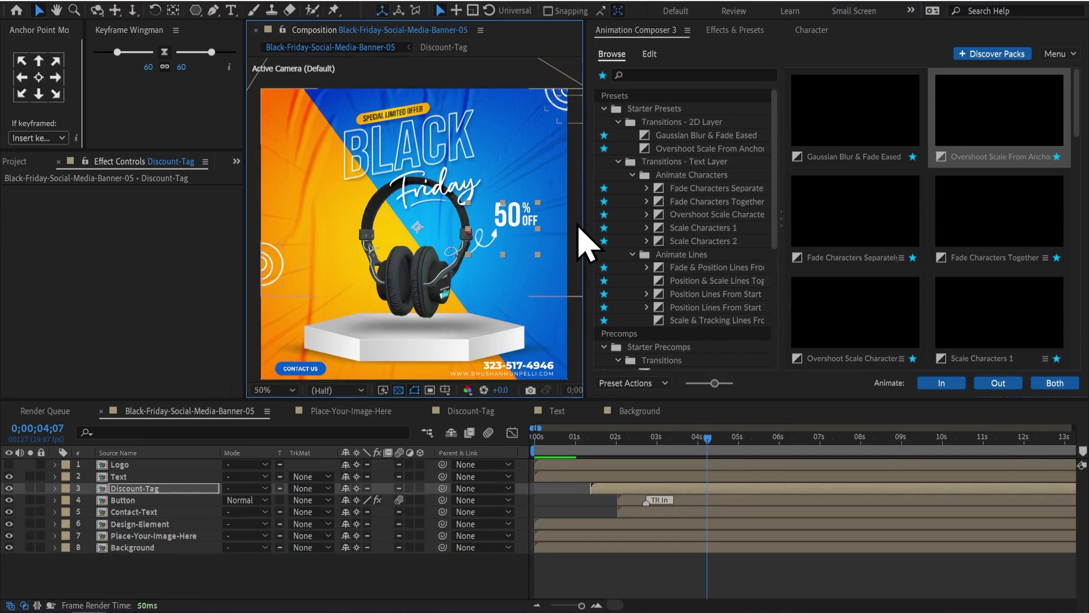
{"action": "left_click", "coordinate": [565, 524]}
Scrub the banner animation back to the first frame.
{"action": "left_click", "coordinate": [560, 573]}
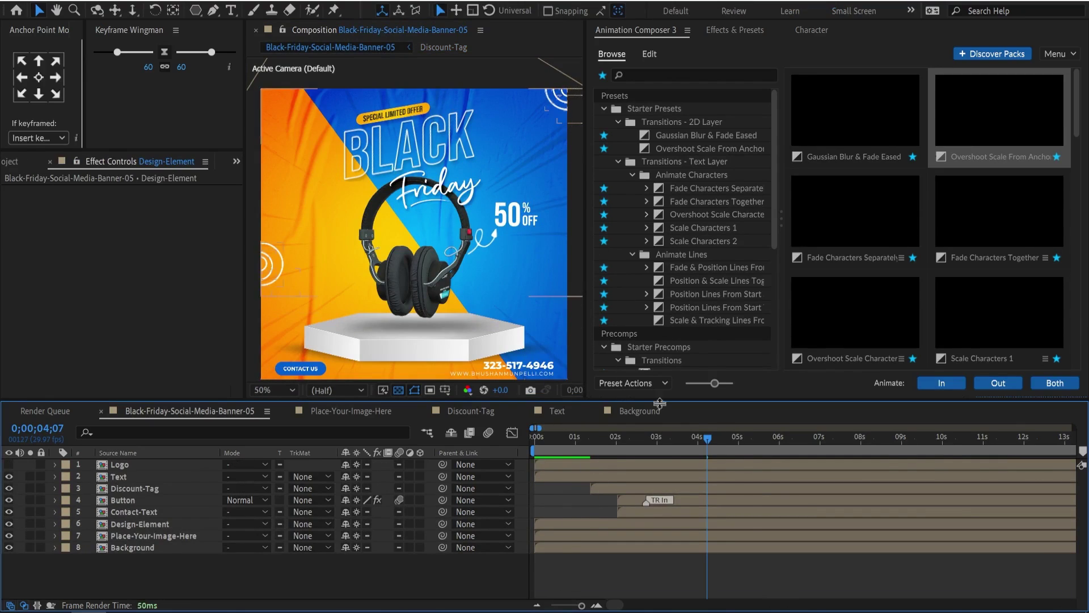
{"action": "left_click_drag", "start_coordinate": [632, 452], "coordinate": [604, 470]}
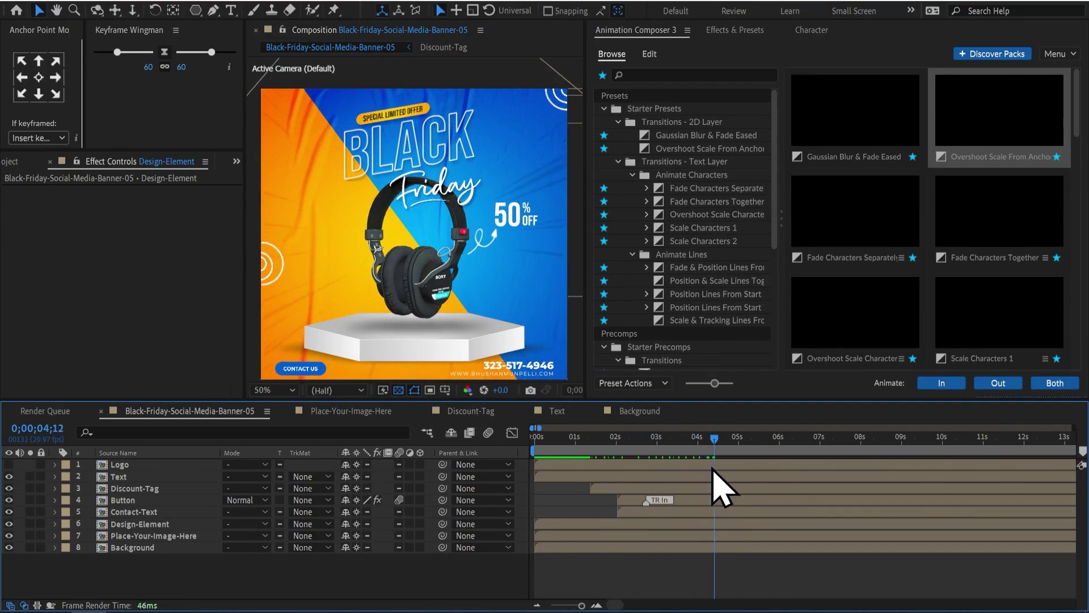
{"action": "left_click_drag", "start_coordinate": [604, 470], "coordinate": [479, 475]}
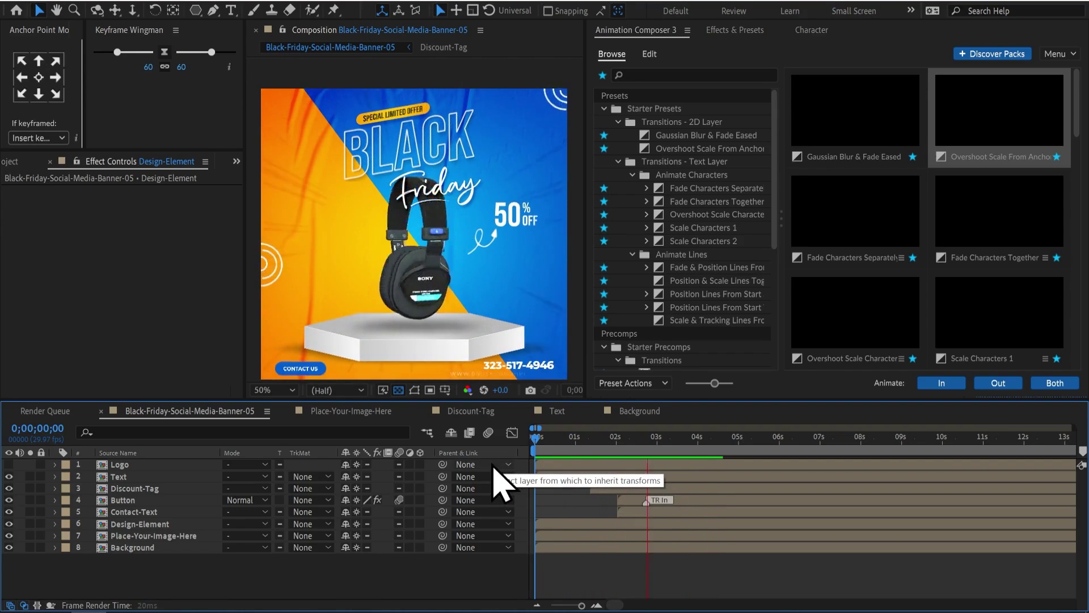
Replay the banner preview a few times from the start.
{"action": "key", "text": "space"}
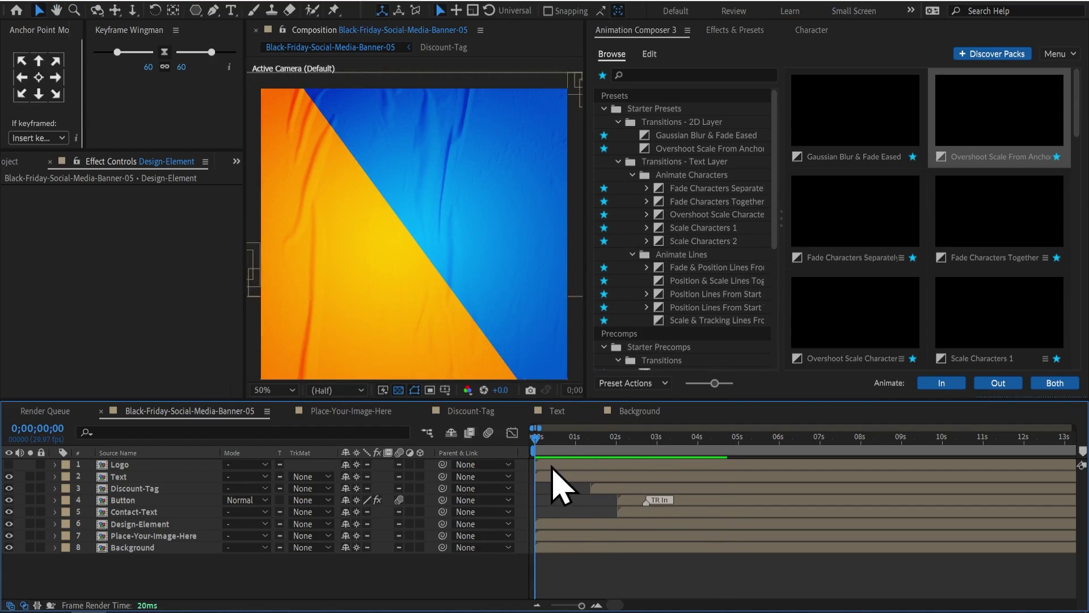
{"action": "key", "text": "space"}
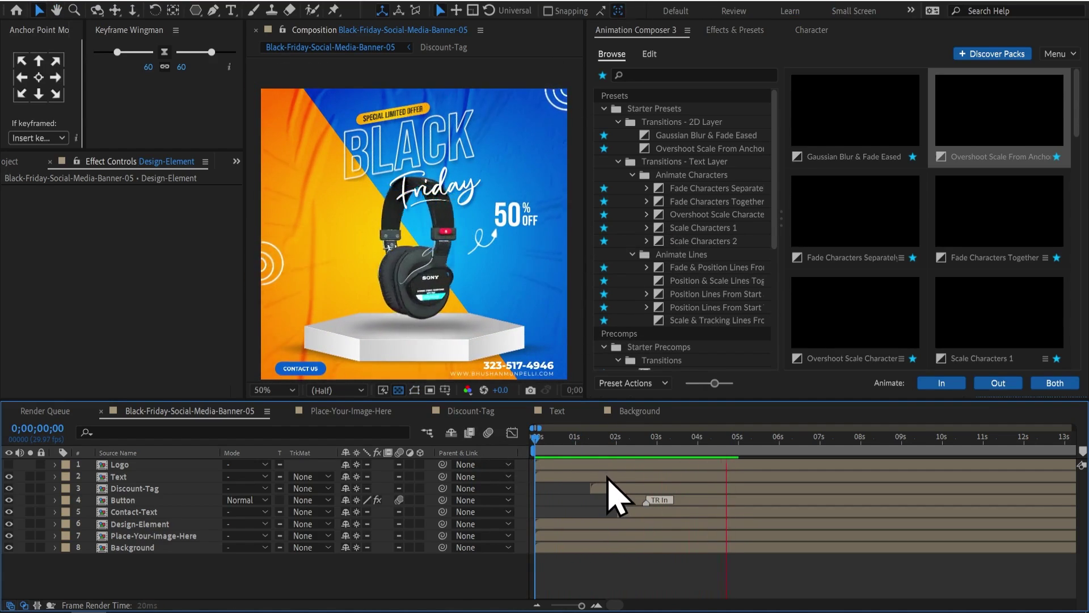
{"action": "key", "text": "space"}
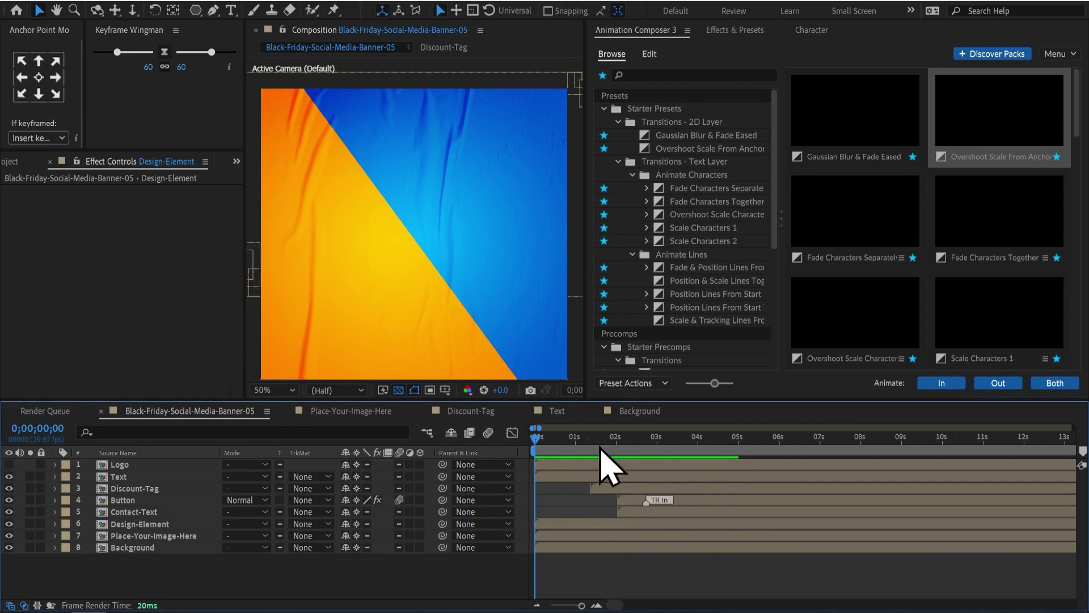
{"action": "key", "text": "space"}
{"action": "key", "text": "space"}
{"action": "key", "text": "space"}
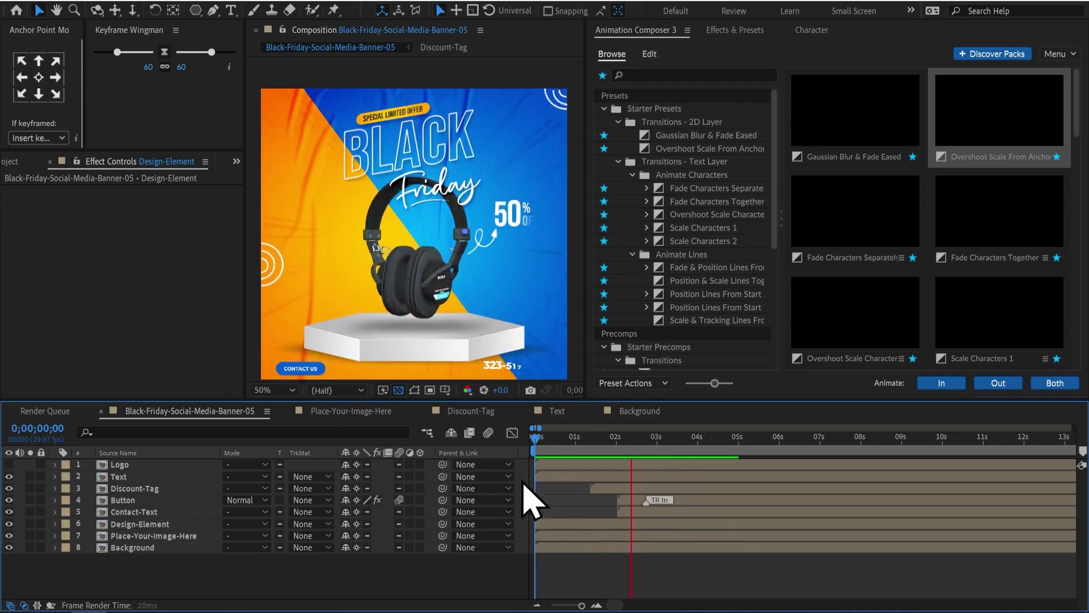
{"action": "key", "text": "space"}
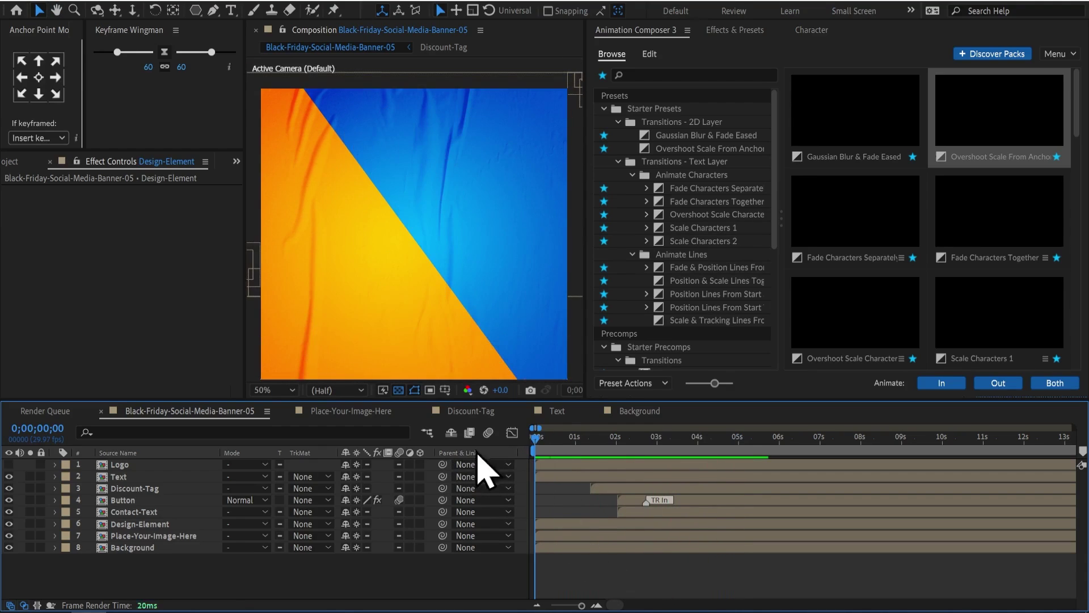
Add the Simple Distorted Zoom Out transition from Animation Composer.
{"action": "scroll", "coordinate": [936, 283], "scroll_direction": "down", "scroll_amount": 15}
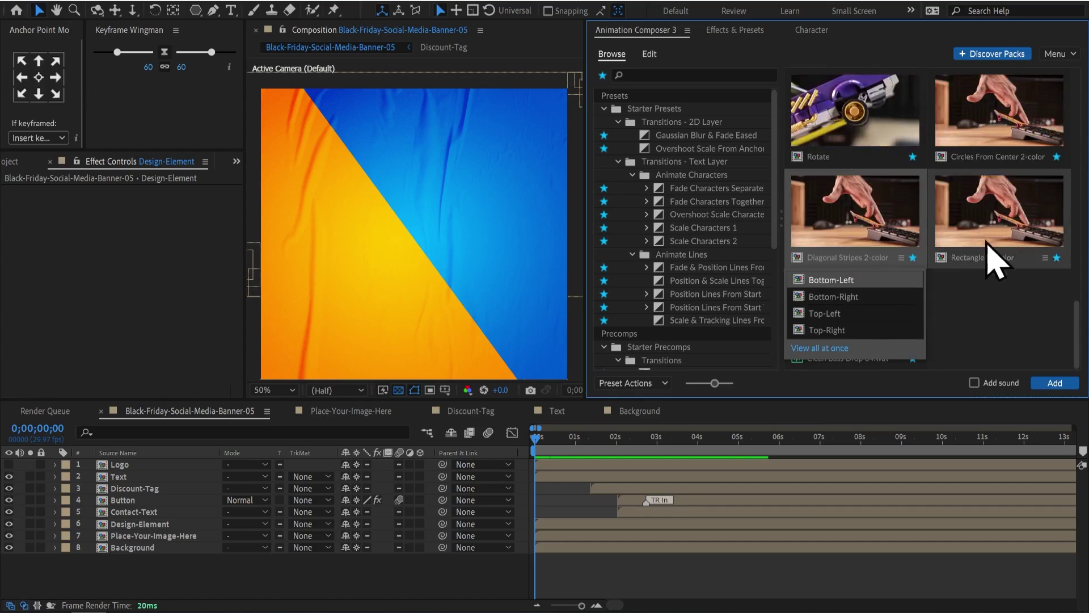
{"action": "double_click", "coordinate": [870, 272]}
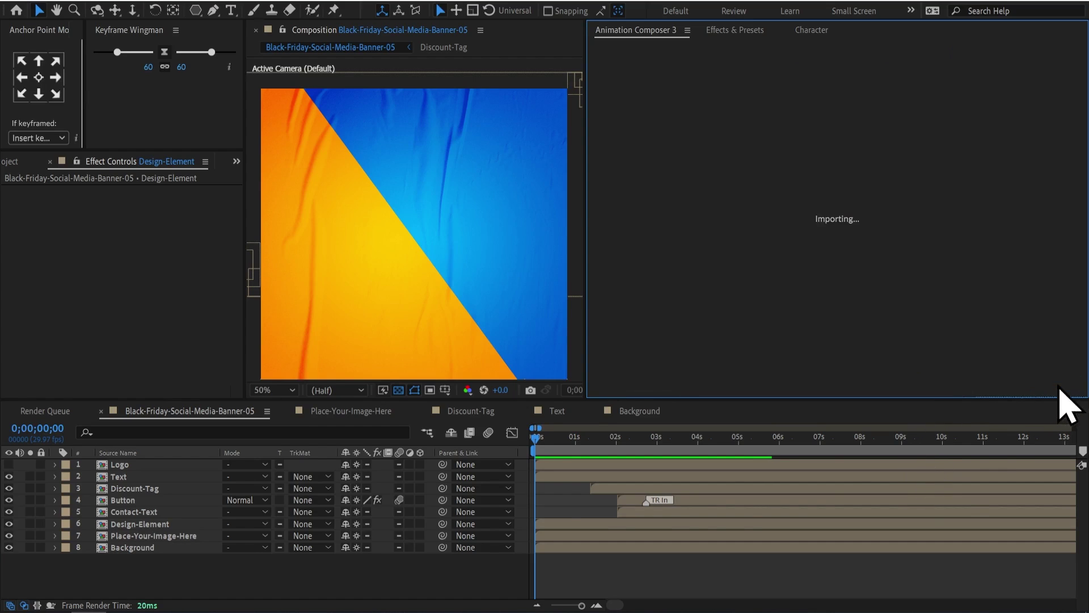
{"action": "scroll", "coordinate": [774, 484], "scroll_direction": "up", "scroll_amount": 5}
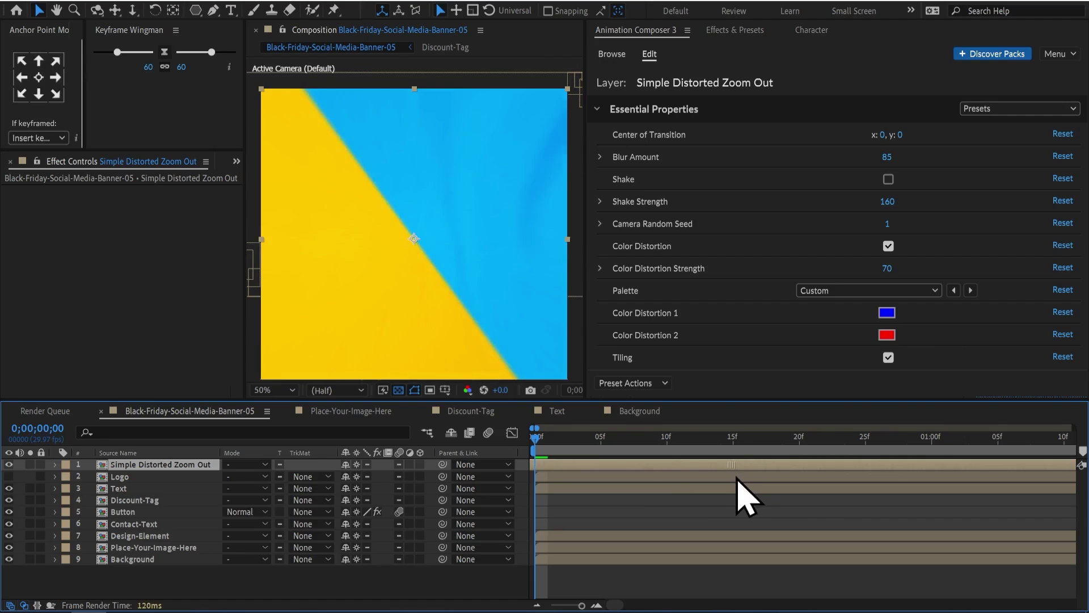
{"action": "left_click", "coordinate": [644, 522]}
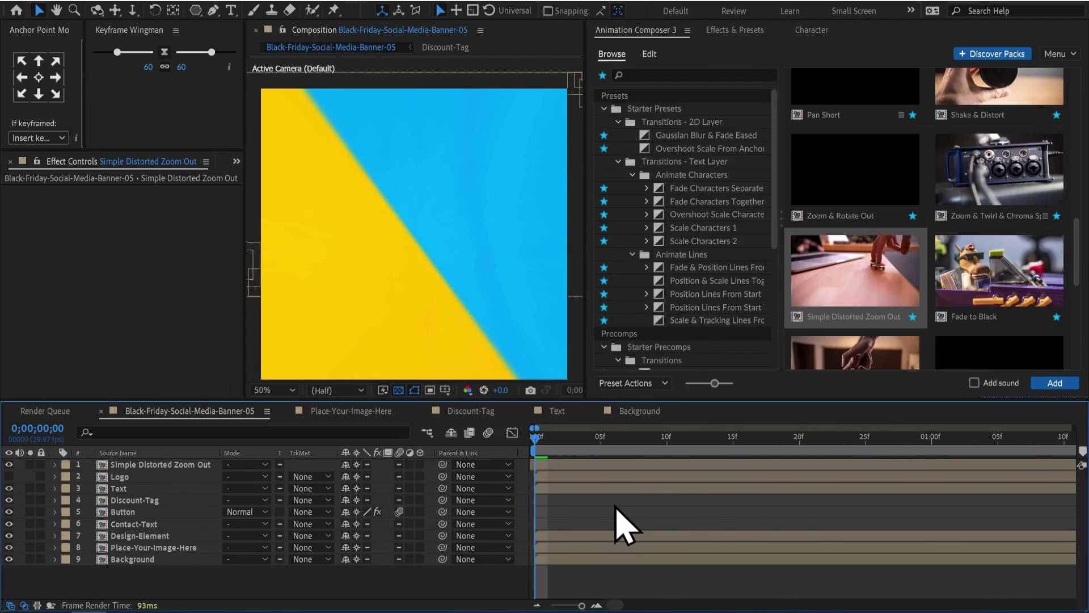
Create a new cyan solid layer and preview the banner with the transition.
{"action": "key", "text": "ctrl+y"}
{"action": "left_click", "coordinate": [565, 381]}
{"action": "left_click", "coordinate": [556, 125]}
{"action": "left_click", "coordinate": [596, 420]}
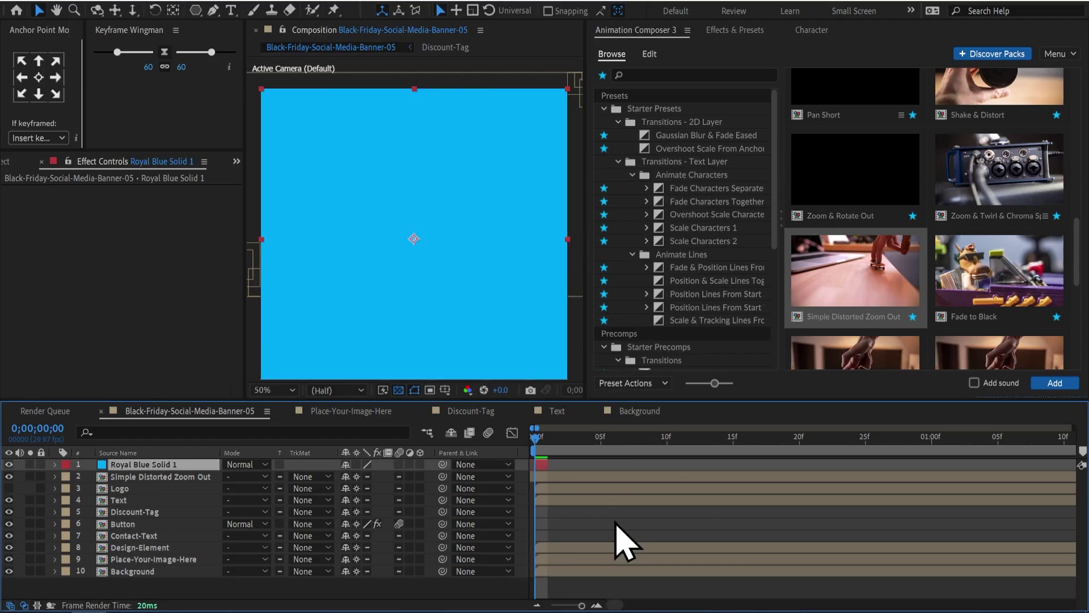
{"action": "key", "text": "space"}
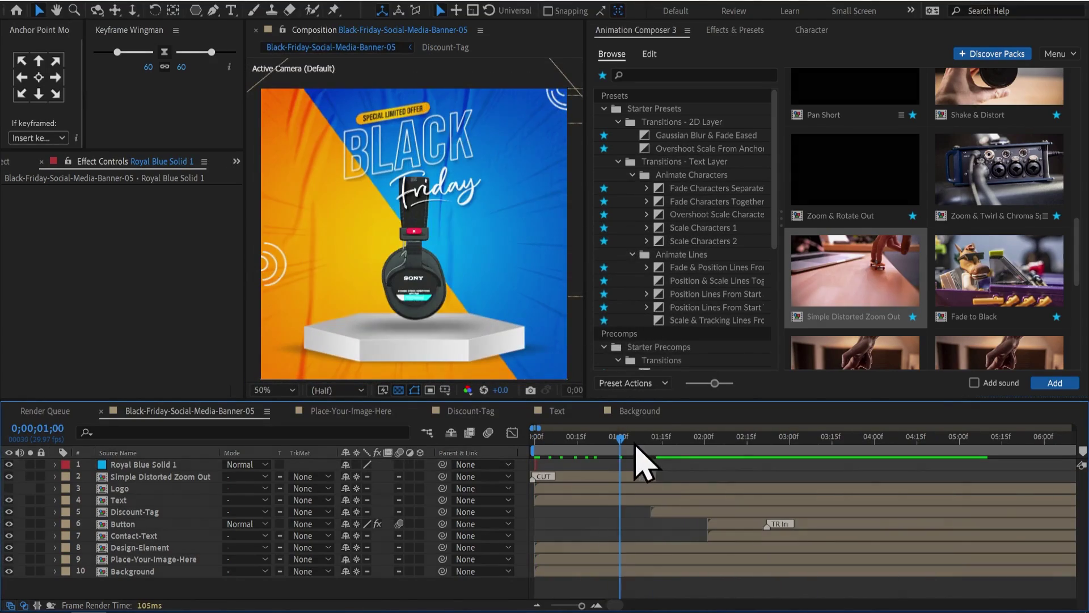